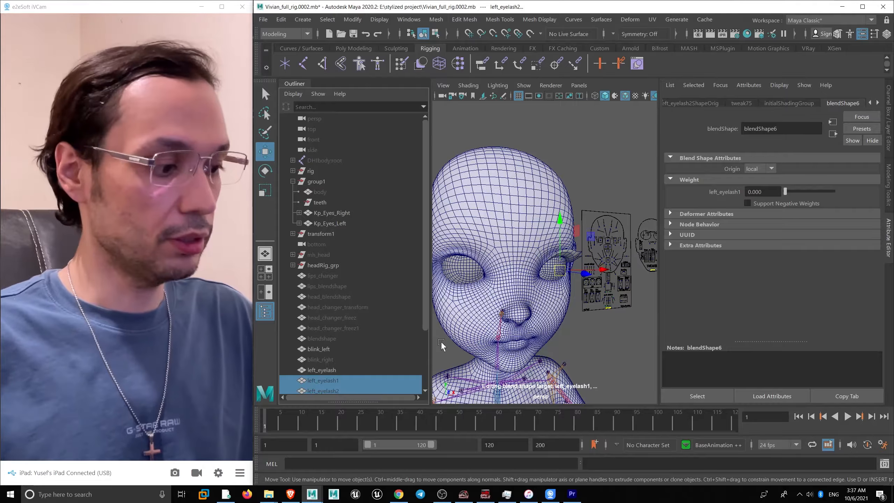
- Group the three left eyelash meshes: left_eyelash, left_eyelash1 and left_eyelash2
key(f)
alt+drag(582, 292, 536, 273)
shift+click(532, 247)
alt+right_drag(558, 302, 509, 282)
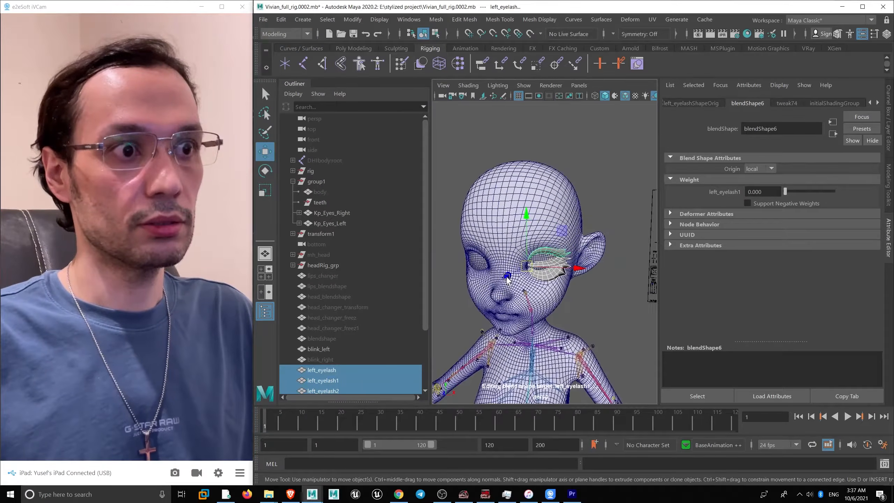
key(ctrl+g)
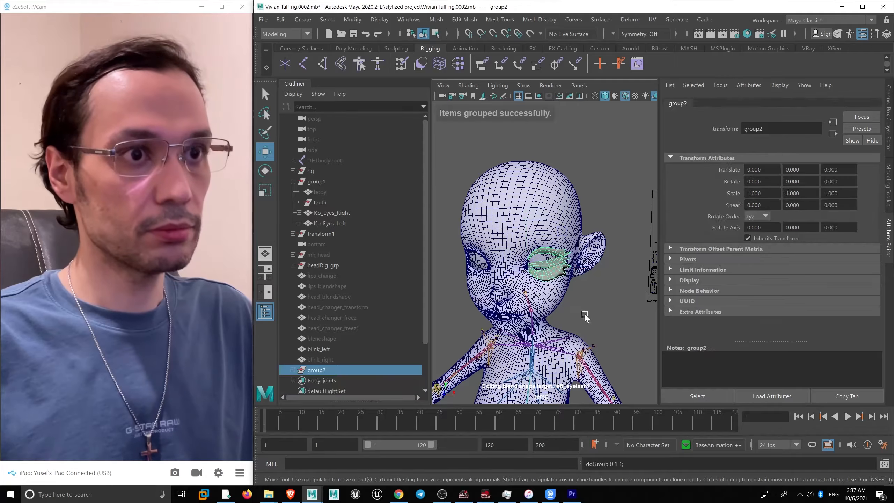
- Duplicate the eyelash group and mirror the copy to the other eye with a Scale X of -1
alt+right_drag(583, 316, 563, 335)
key(ctrl+g)
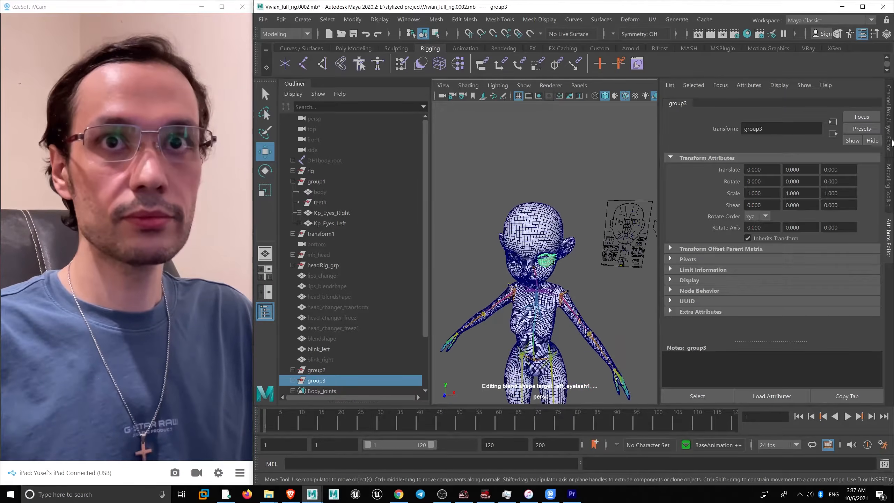
key(ctrl+a)
click(866, 163)
text(-1)
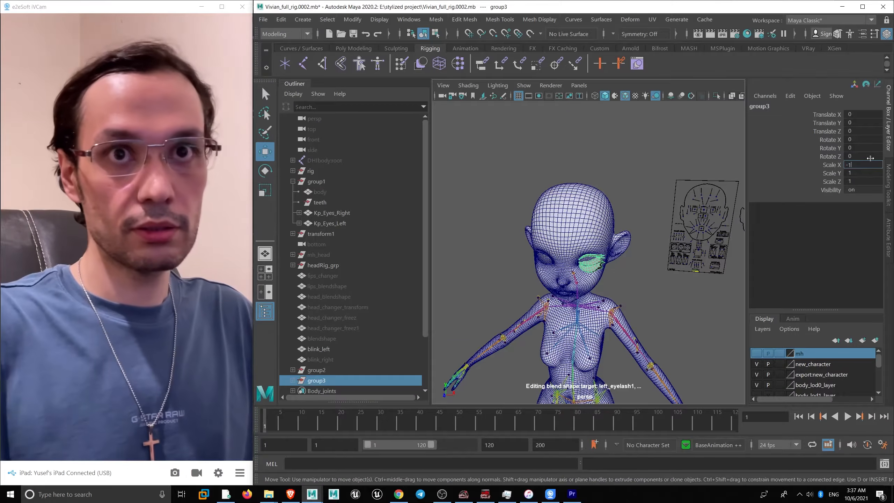
key(Return)
alt+right_drag(543, 255, 577, 229)
alt+drag(577, 229, 562, 221)
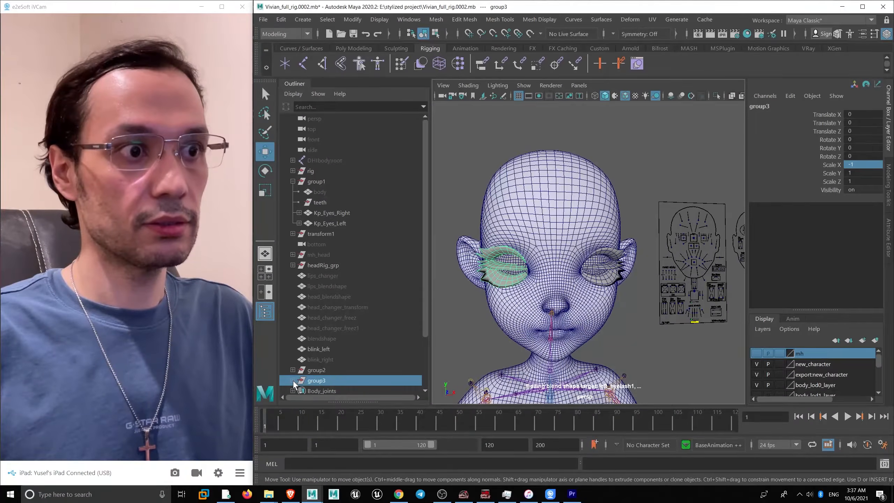
- Rename the original eyelash group, group2, as left_eyelash
double_click(317, 370)
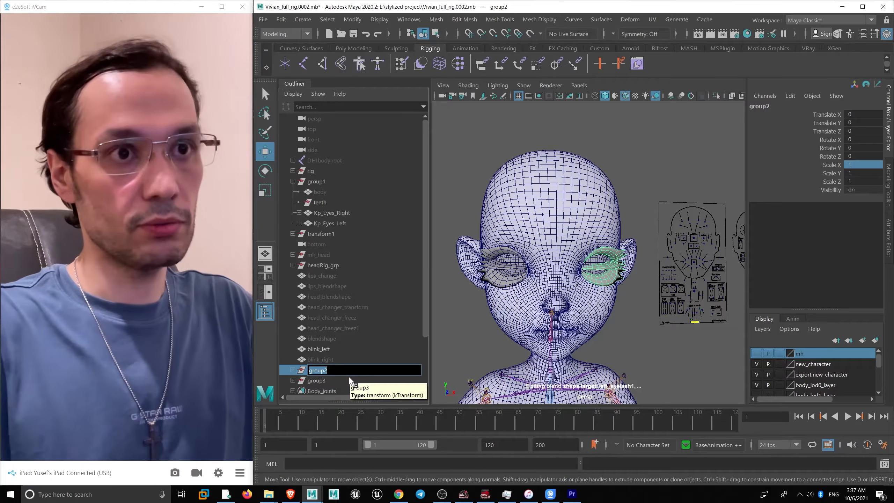
key(BackSpace)
text(y)
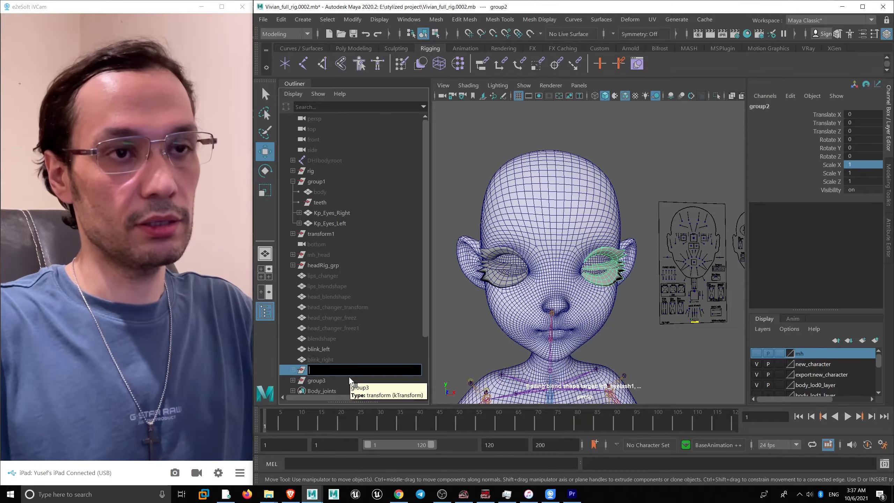
text(left_eyel)
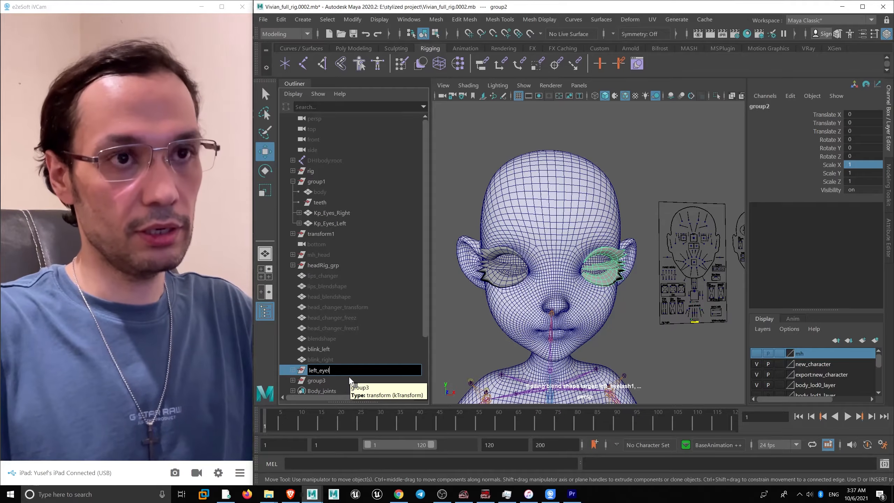
text(ash)
key(Return)
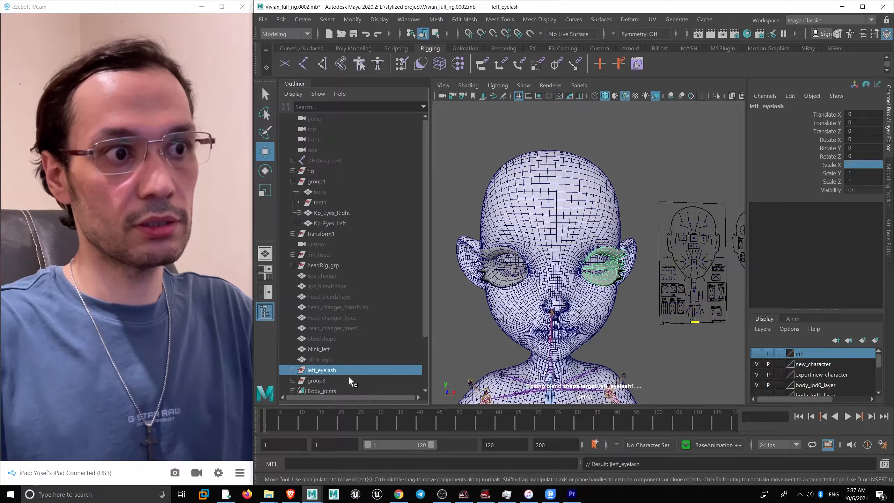
- Rename the mirrored eyelash group, group3, as right_eyelash
double_click(318, 381)
text(r)
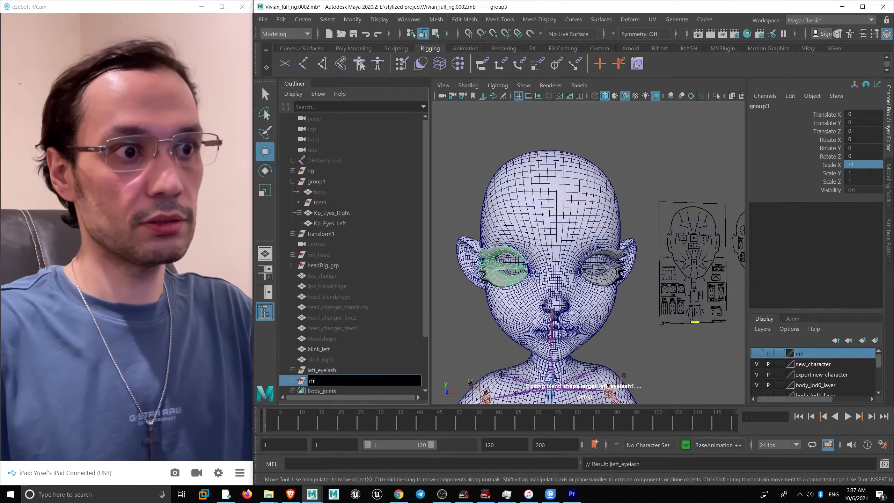
text(ight_)
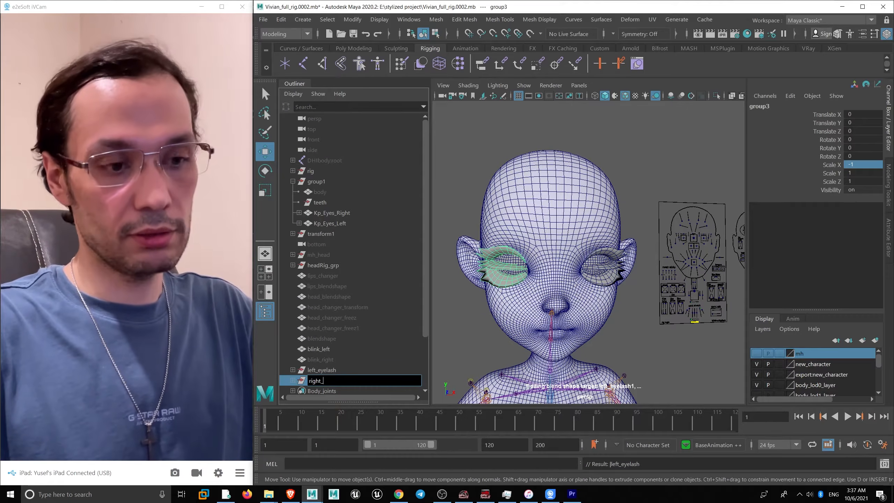
text(eyelash)
key(Return)
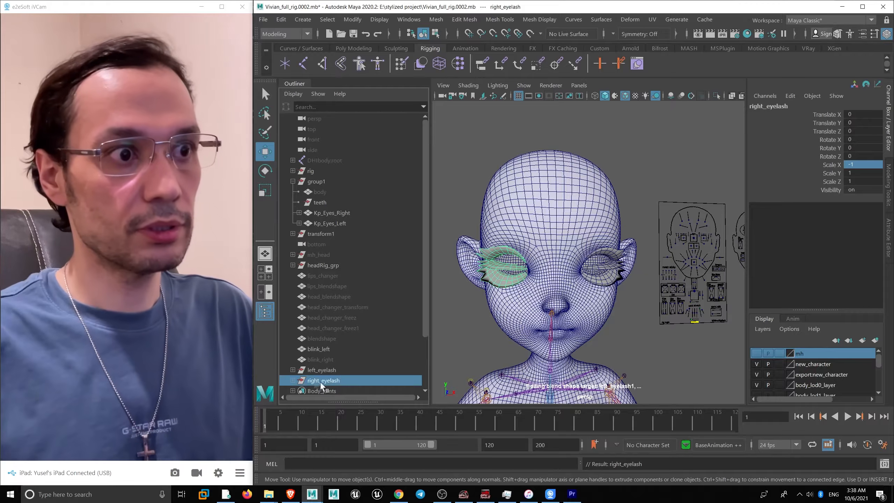
- Freeze the transformations of the right_eyelash group
alt+drag(648, 230, 598, 247)
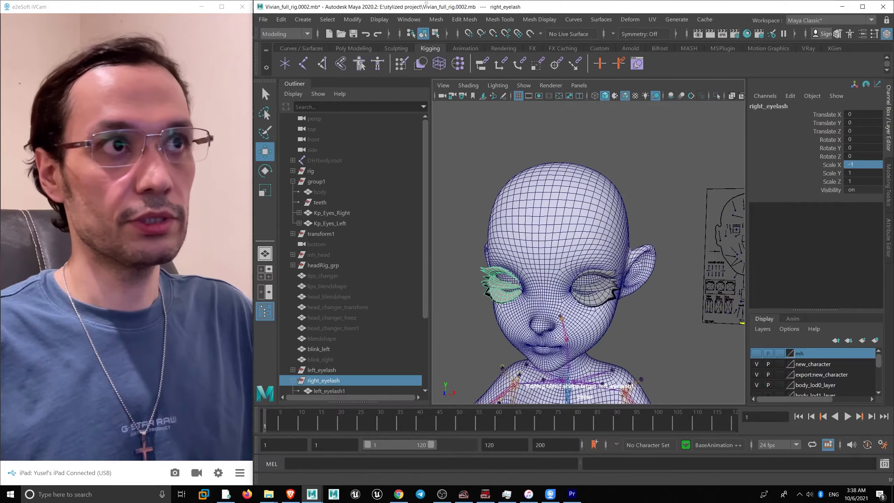
click(352, 20)
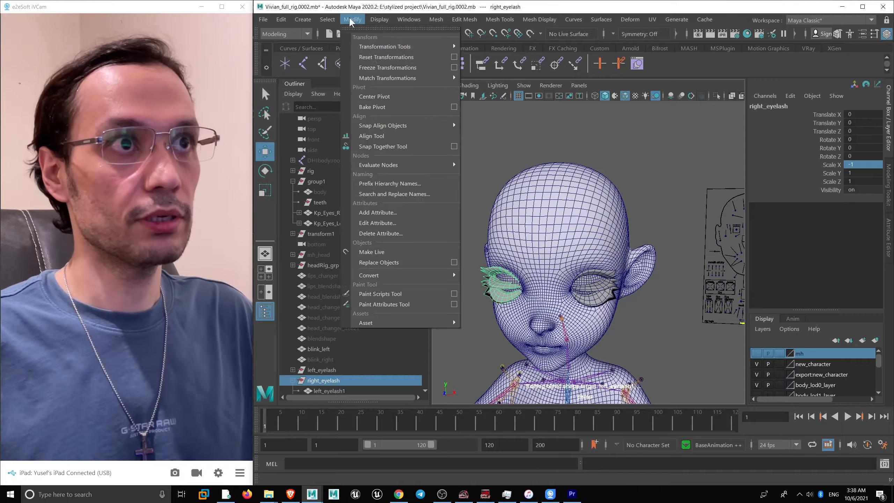
click(378, 65)
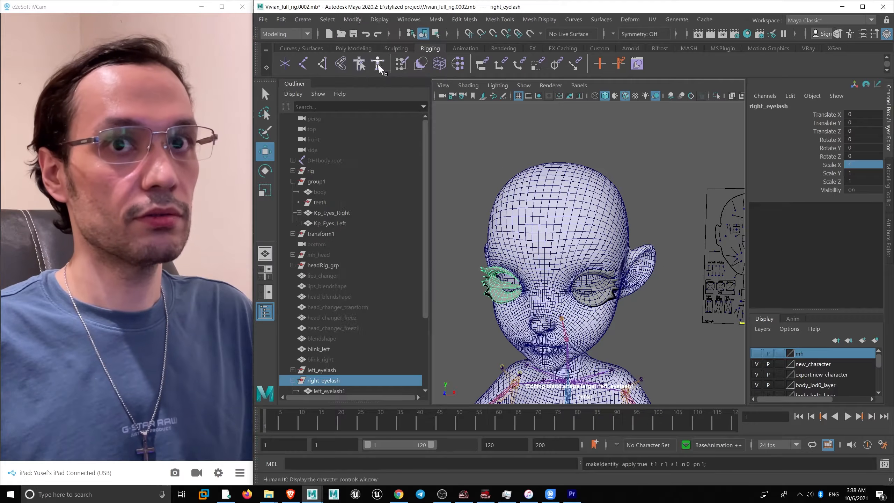
- Try a blend shape from the mirrored left_eyelash1 onto the mirrored left_eyelash mesh, and undo it
click(329, 391)
key(f)
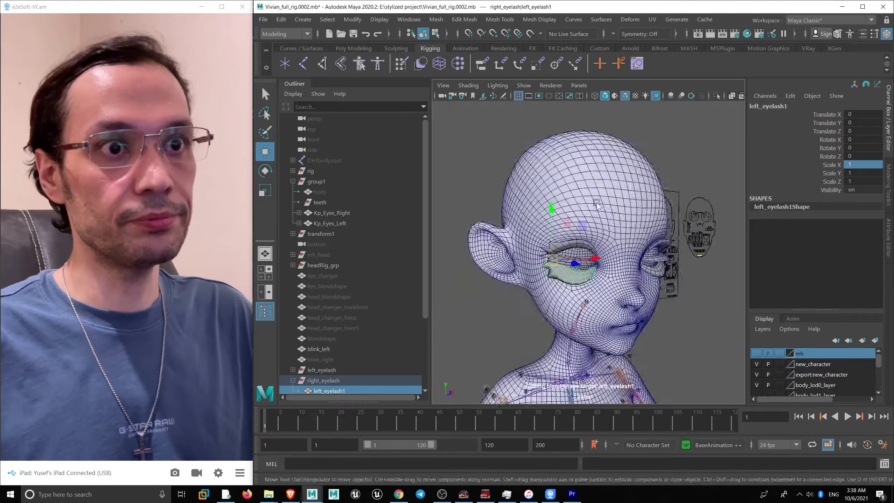
alt+drag(564, 294, 575, 299)
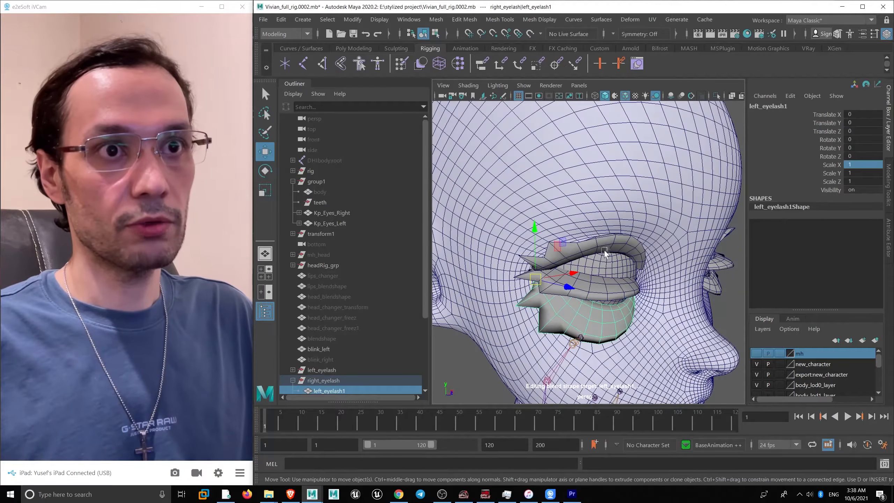
shift+click(588, 252)
key(space)
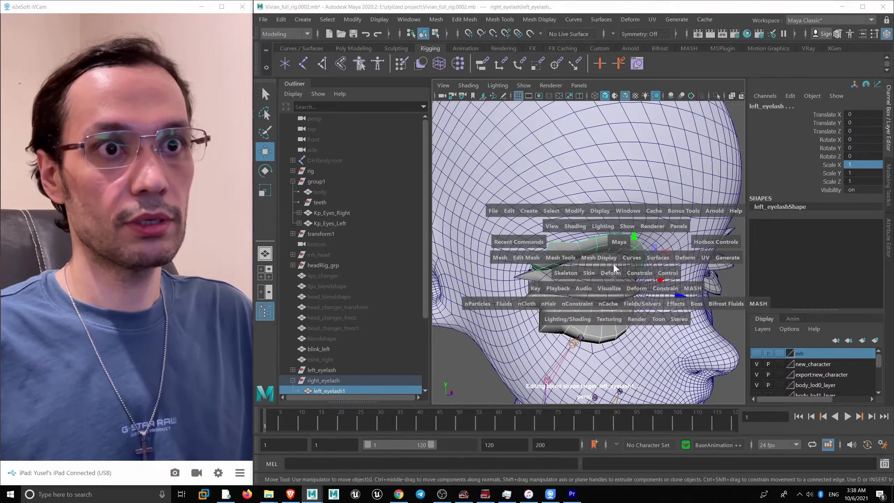
click(609, 275)
click(472, 342)
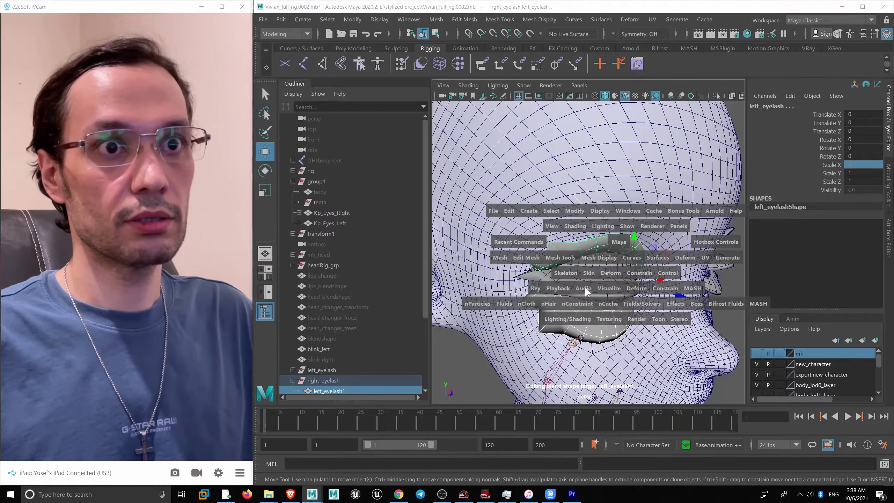
click(610, 273)
click(629, 22)
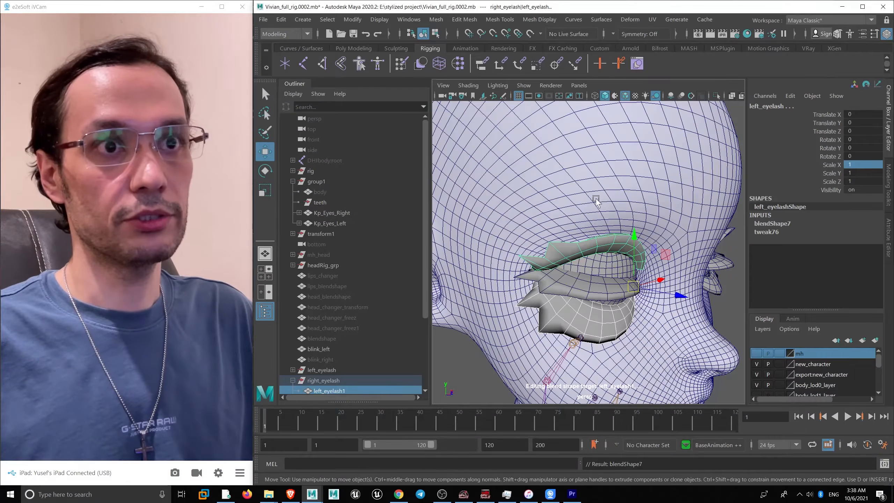
key(ctrl+a)
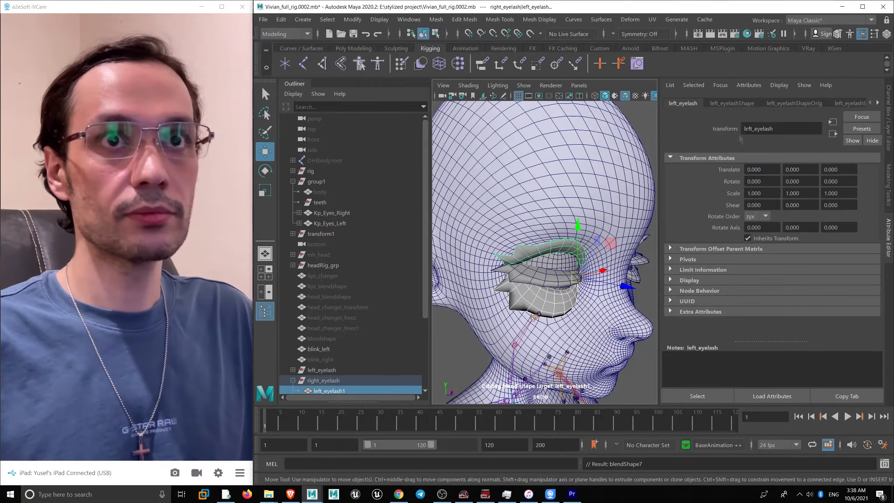
key(ctrl+z)
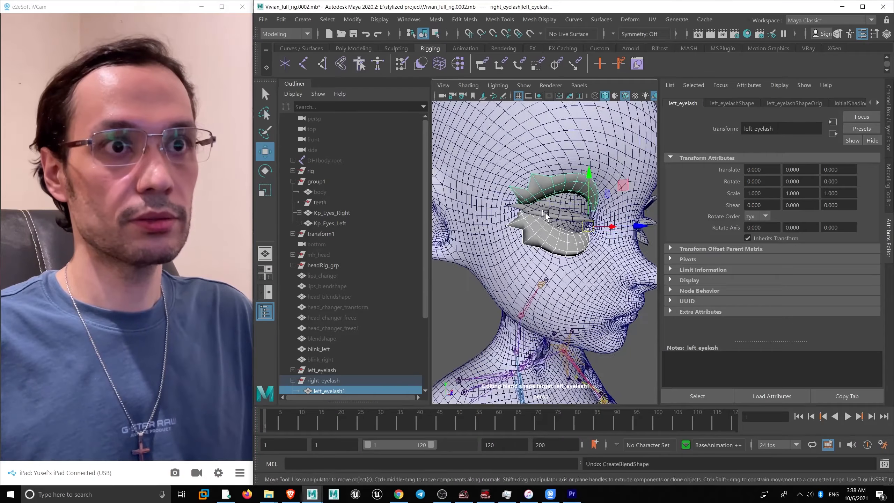
- Rename the left_eyelash mesh inside the right_eyelash group as right_eyelash
scroll(338, 316, down, 3)
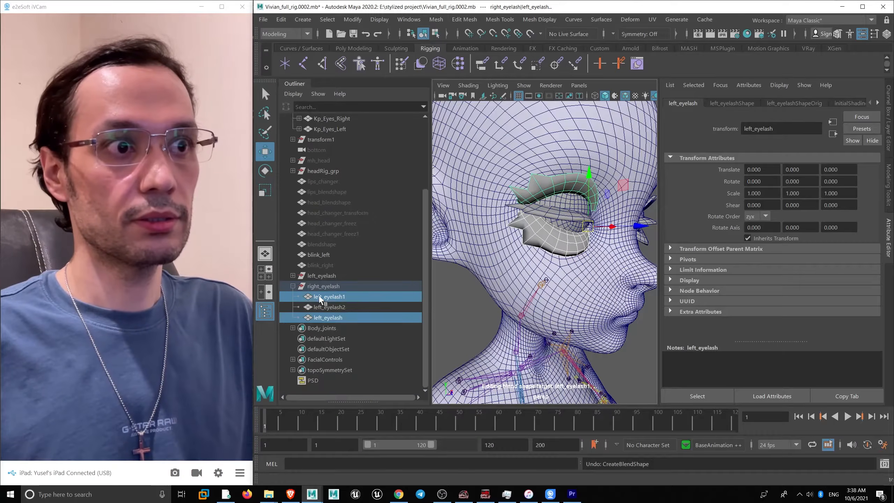
double_click(317, 297)
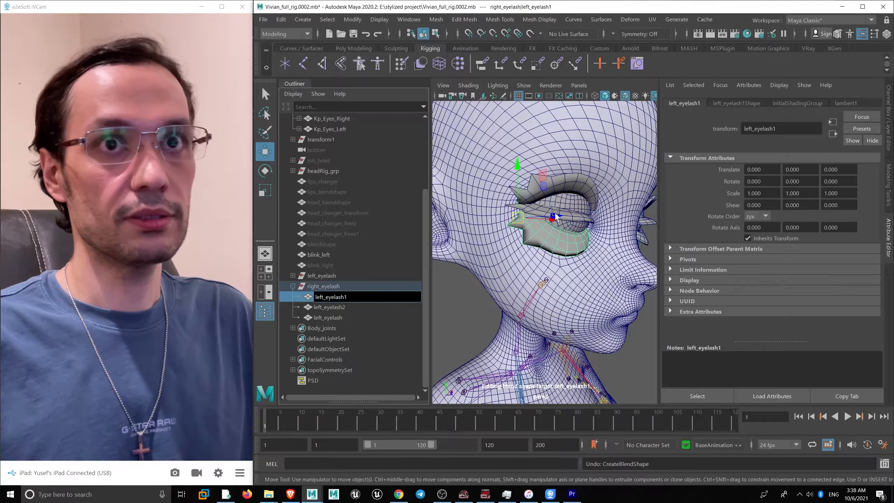
click(327, 318)
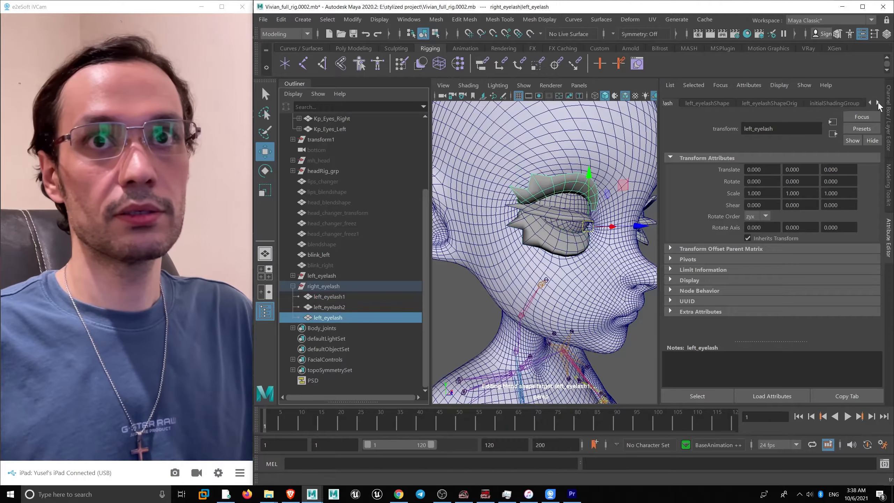
double_click(324, 318)
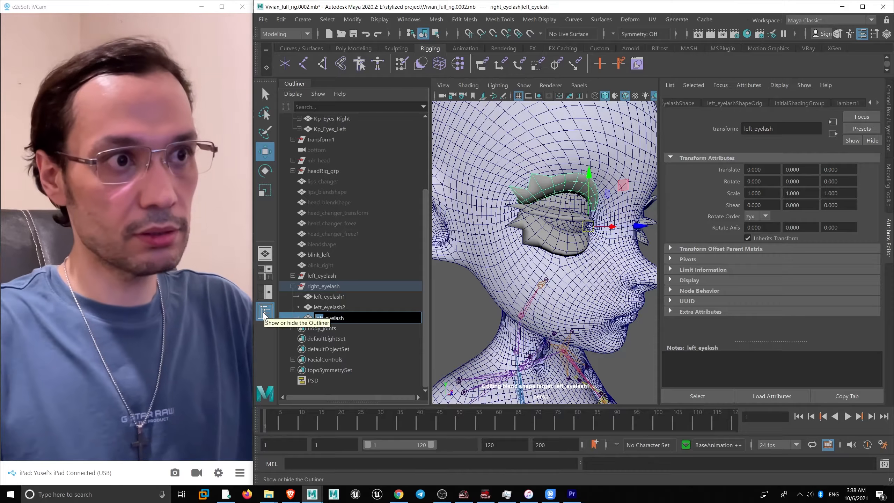
text(right)
key(Return)
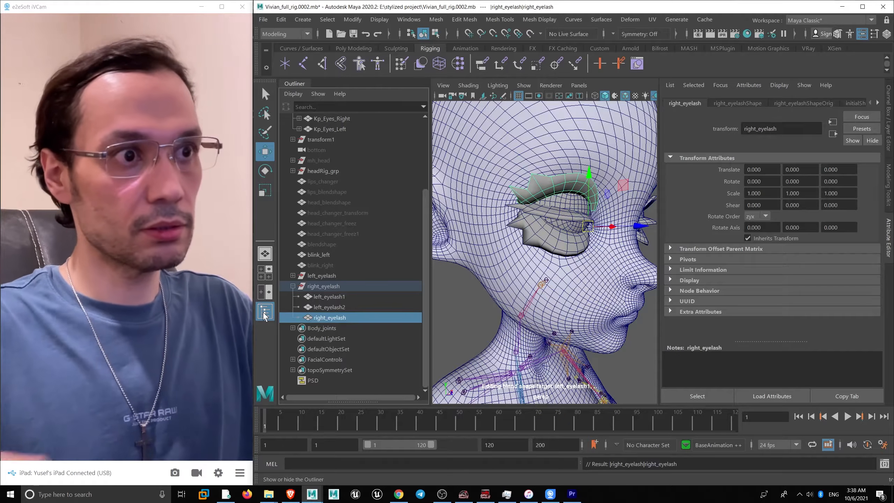
- Rename the other two meshes in the right_eyelash group as right_eyelash2 and right_eyelash1
double_click(317, 305)
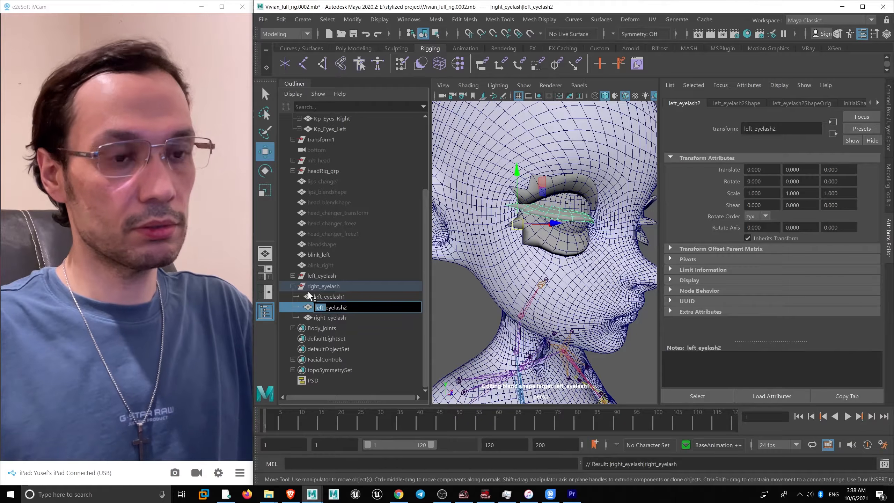
text(right)
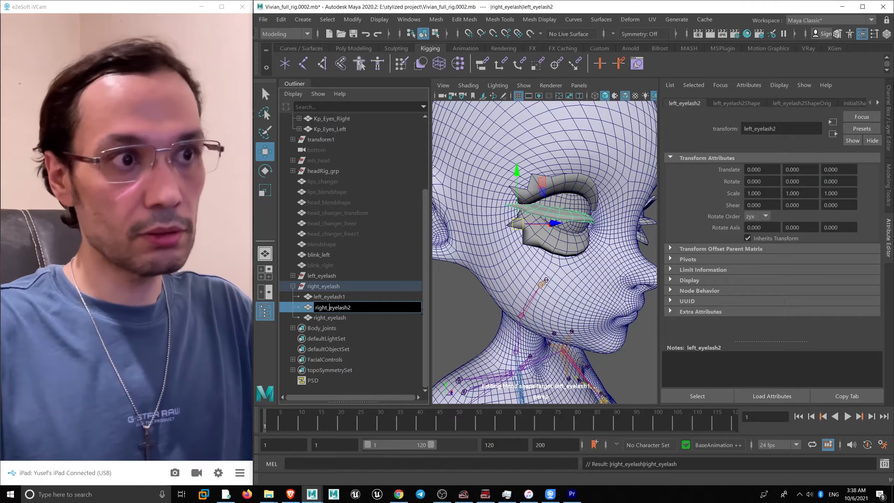
text(_)
key(Return)
click(319, 297)
double_click(319, 297)
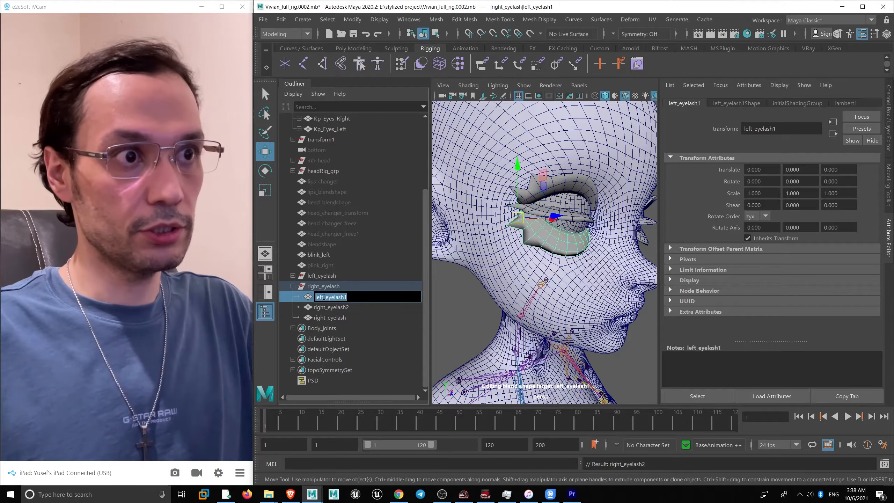
text(right_)
key(Return)
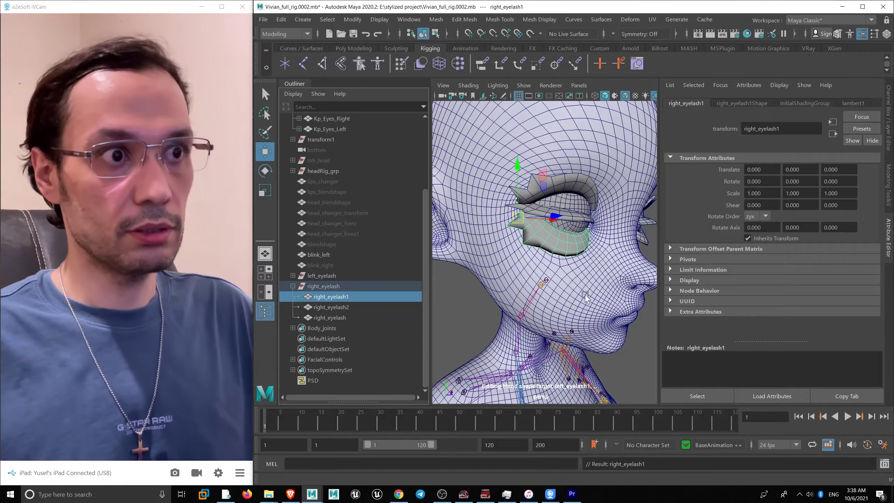
- Create a blend shape on the right_eyelash mesh with right_eyelash1 as its target
click(575, 255)
key(F8)
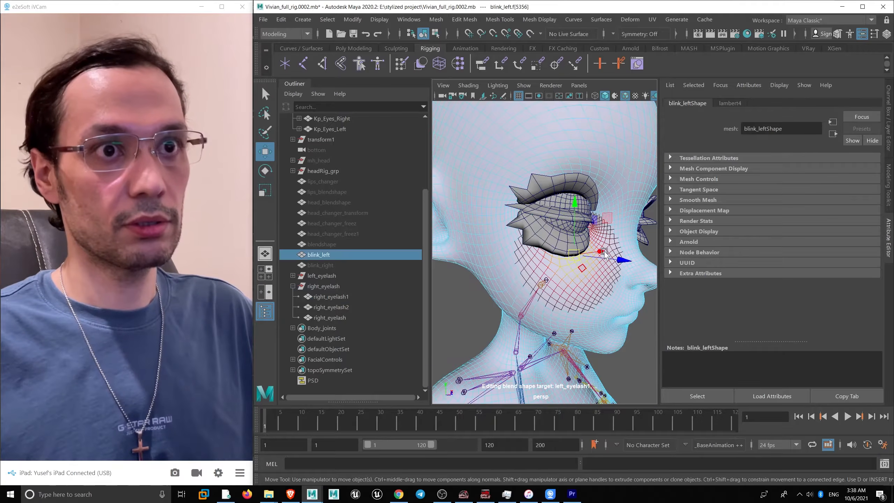
click(550, 244)
shift+click(565, 185)
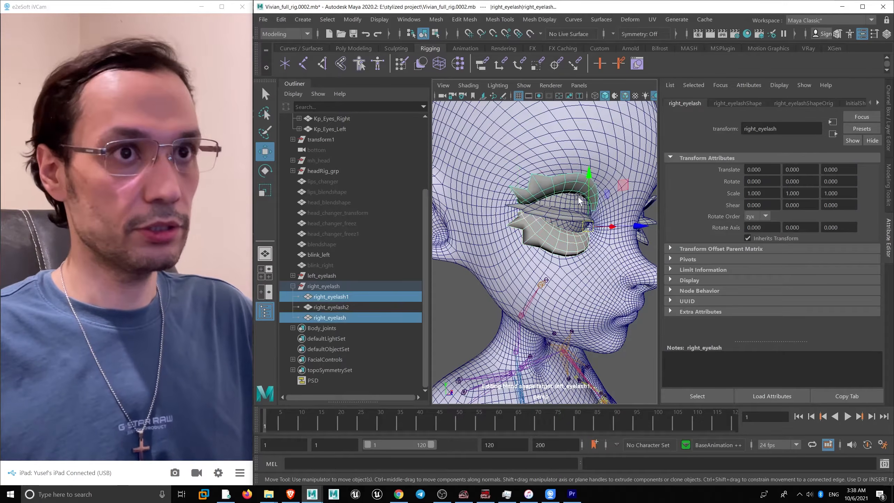
key(space)
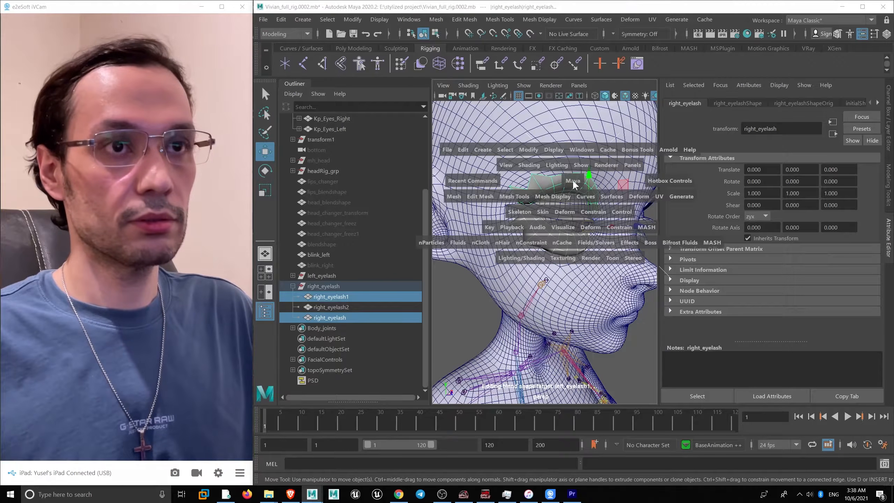
click(565, 212)
click(591, 24)
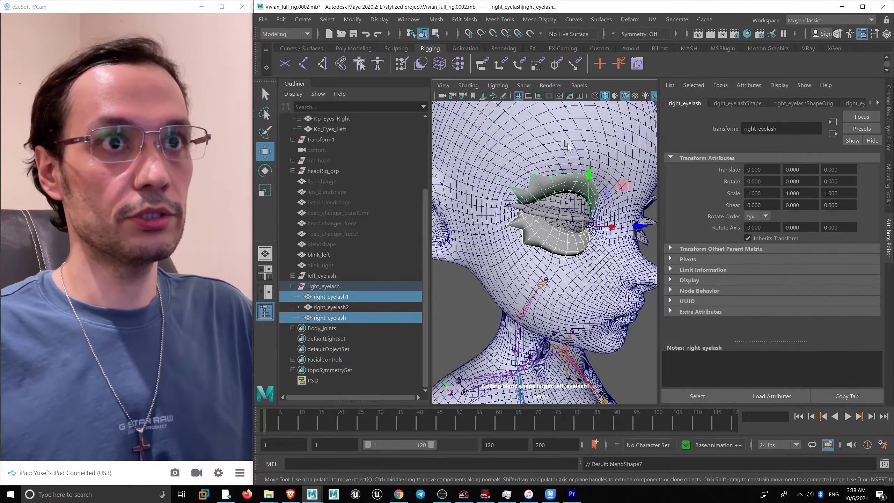
- Open the Shape Editor and set the right_eyelash1 target weight under blendShape7 to 0.5
click(408, 19)
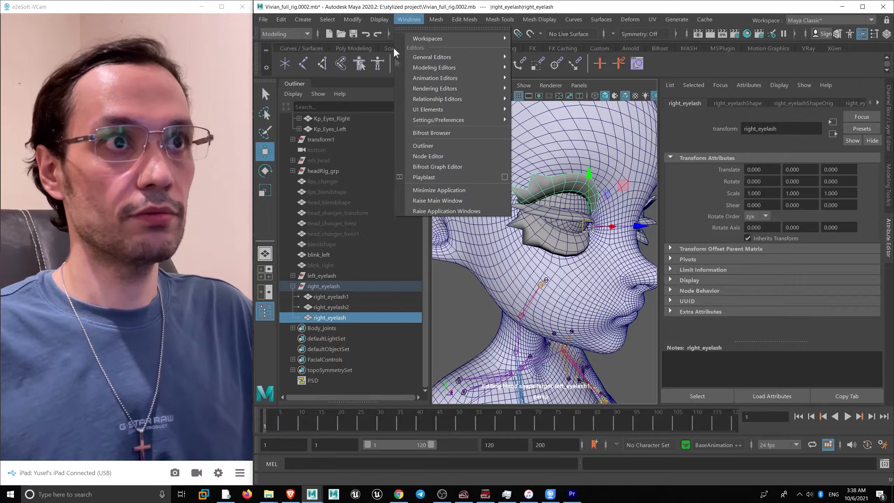
mouse_move(412, 79)
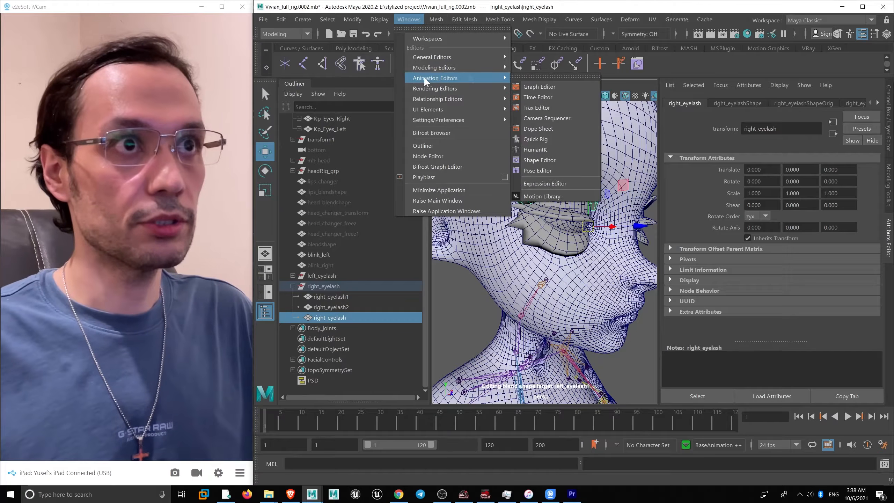
click(559, 167)
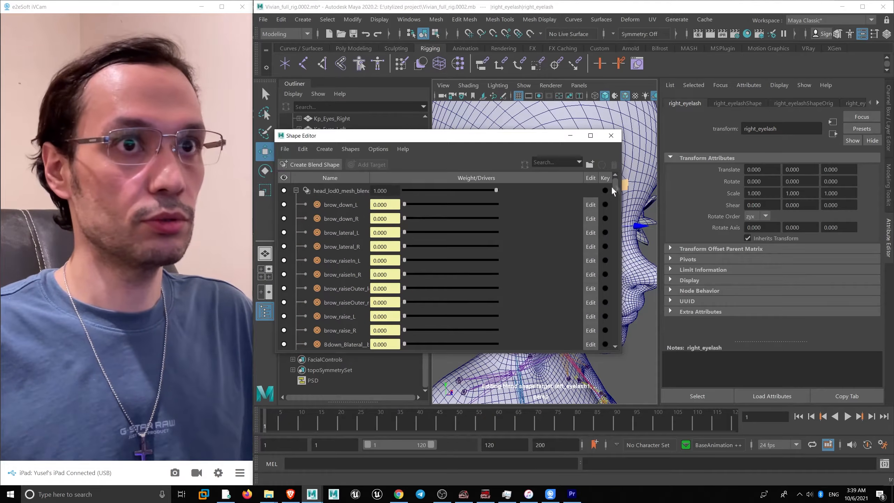
scroll(612, 191, down, 20)
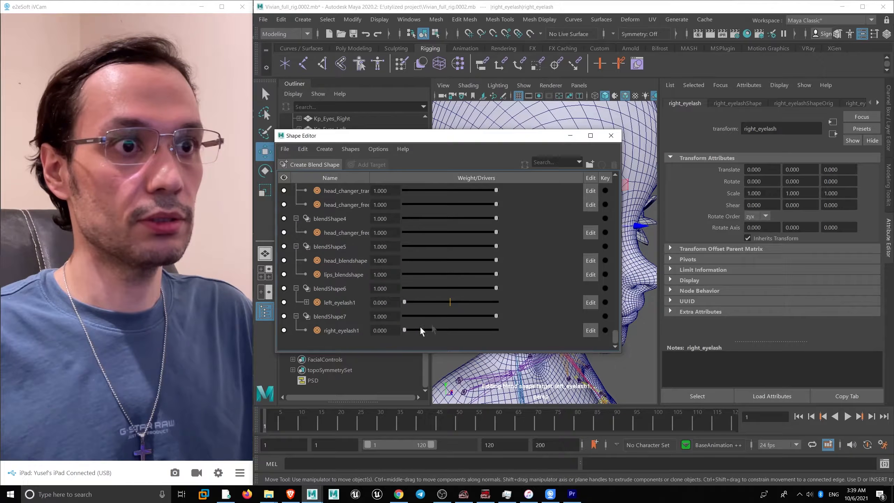
drag(504, 138, 272, 124)
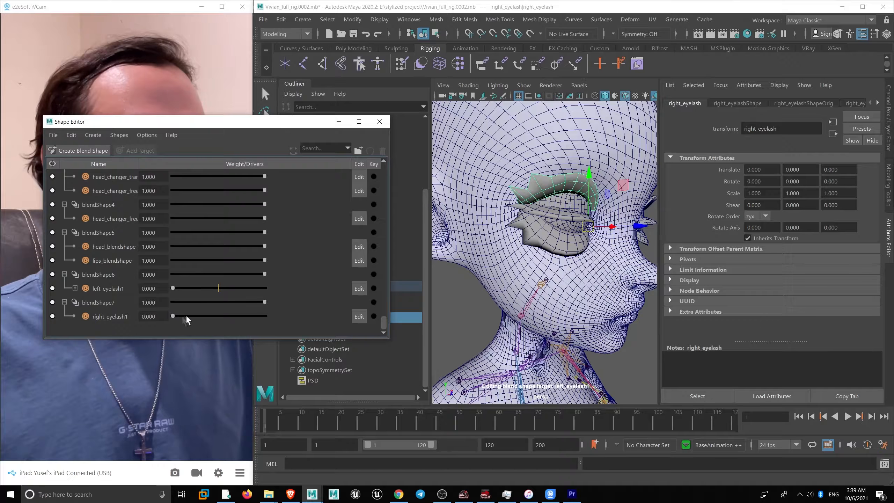
click(149, 317)
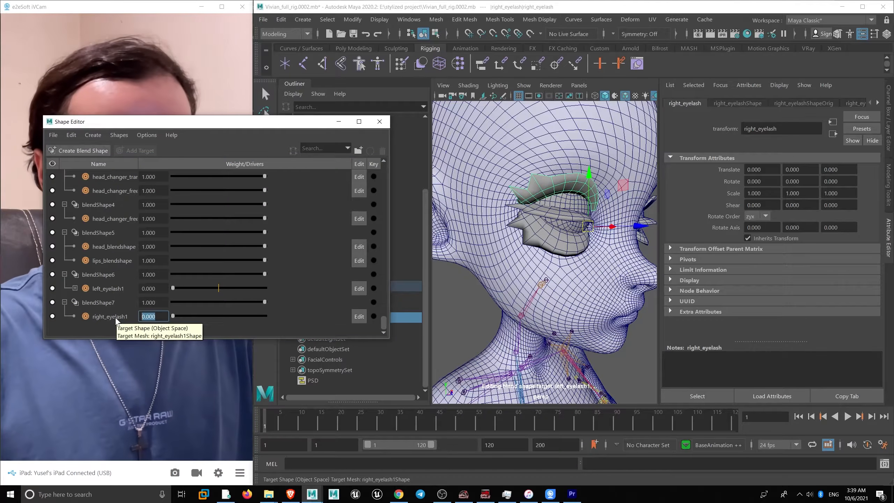
text(.5)
key(Return)
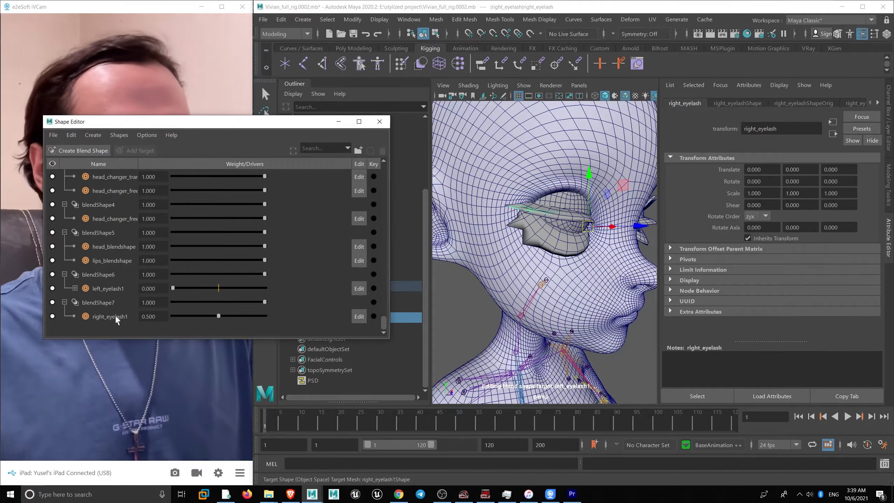
- Add the right_eyelash2 mesh as an in-between target of right_eyelash1 at weight 0.5
scroll(604, 231, up, 6)
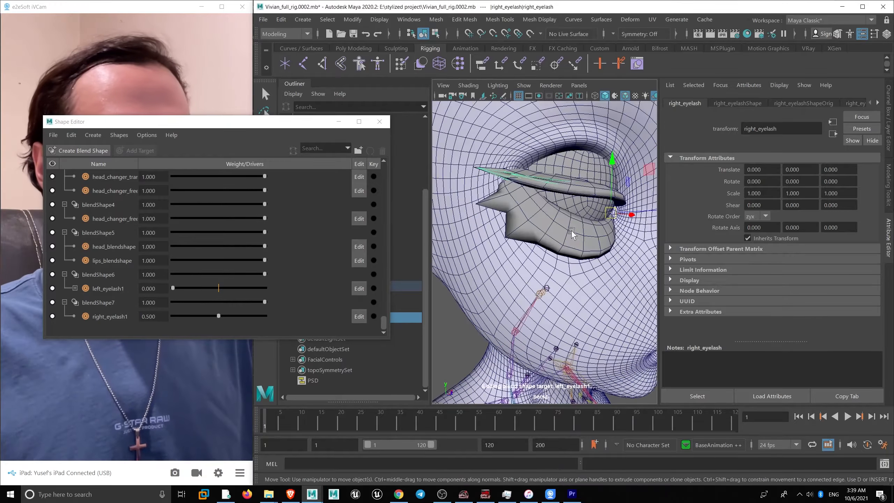
click(547, 272)
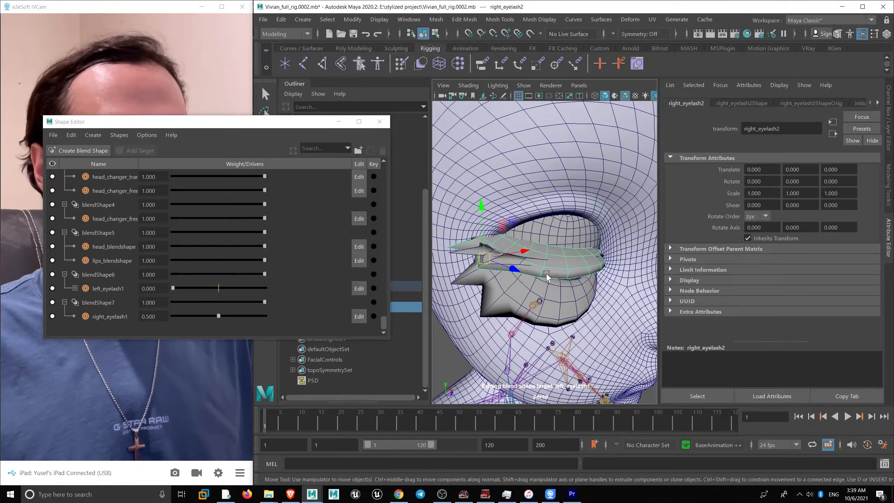
alt+drag(553, 284, 510, 275)
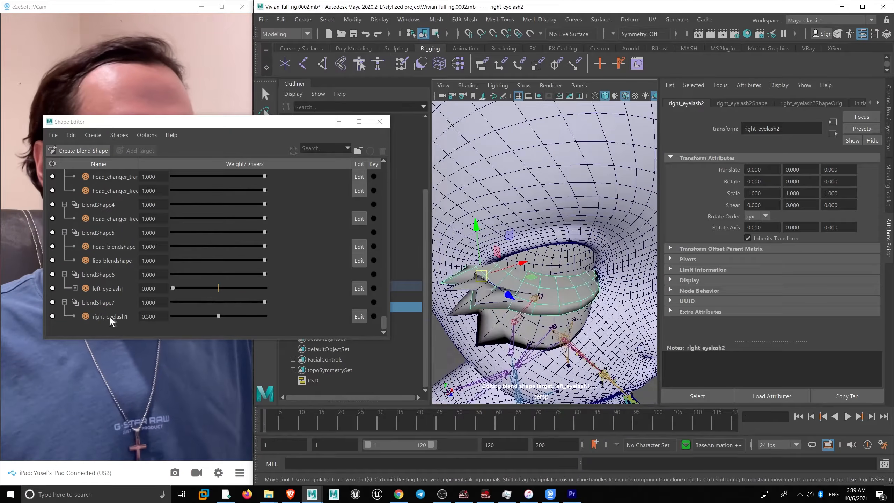
click(117, 319)
right_click(117, 318)
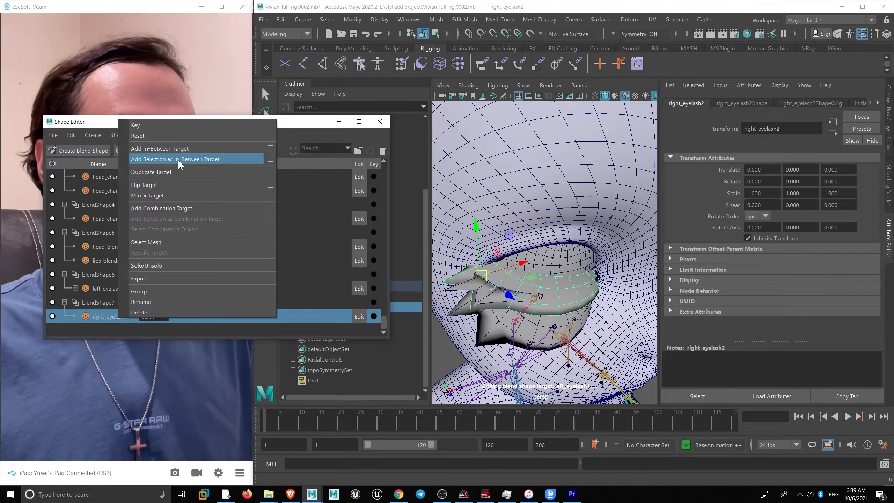
click(199, 163)
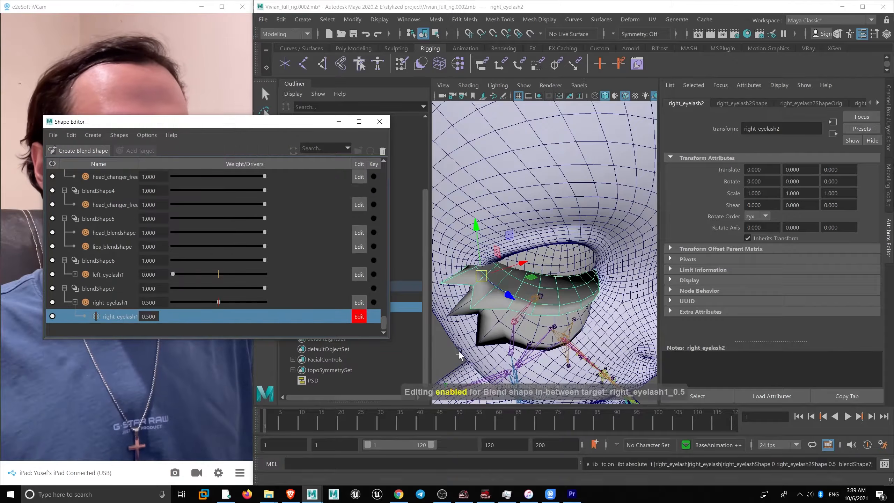
- Set the right_eyelash1 target weight to 0 so the right upper eyelash returns to its open shape
alt+drag(563, 341, 488, 327)
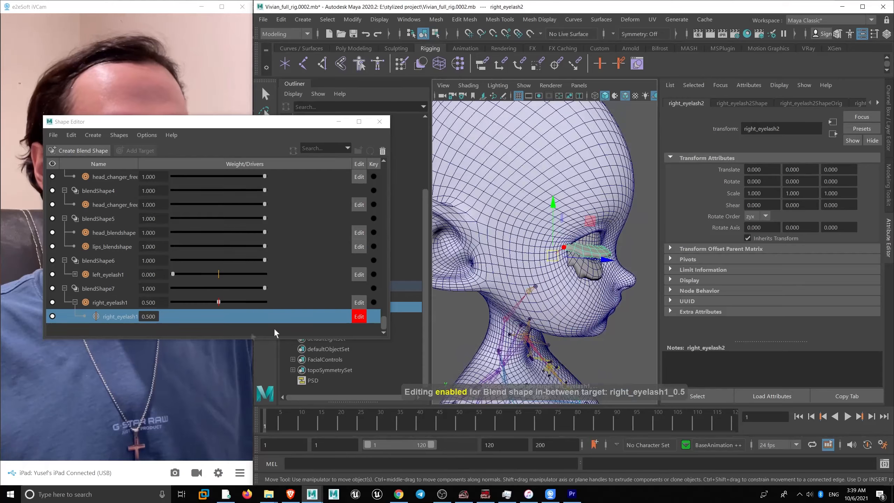
key(f)
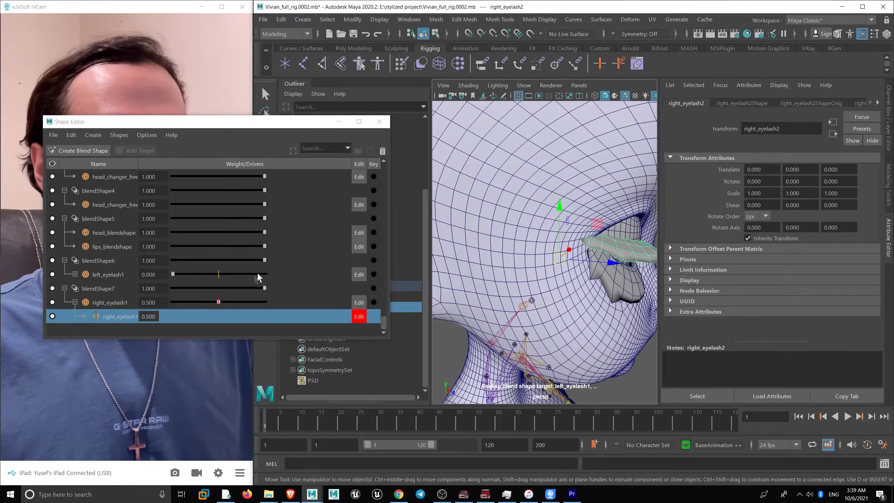
drag(219, 303, 169, 303)
key(f)
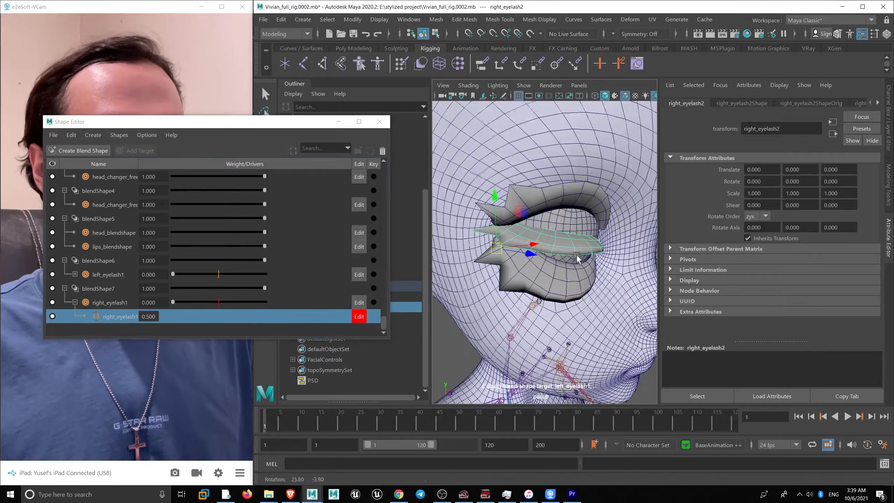
- Hide the right_eyelash1 and right_eyelash2 target meshes and close the Shape Editor
shift+click(577, 293)
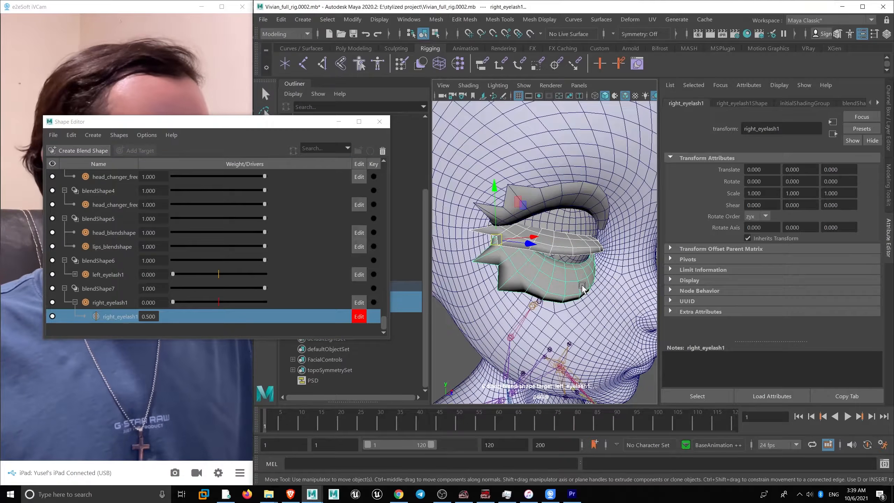
key(F8)
key(h)
click(579, 247)
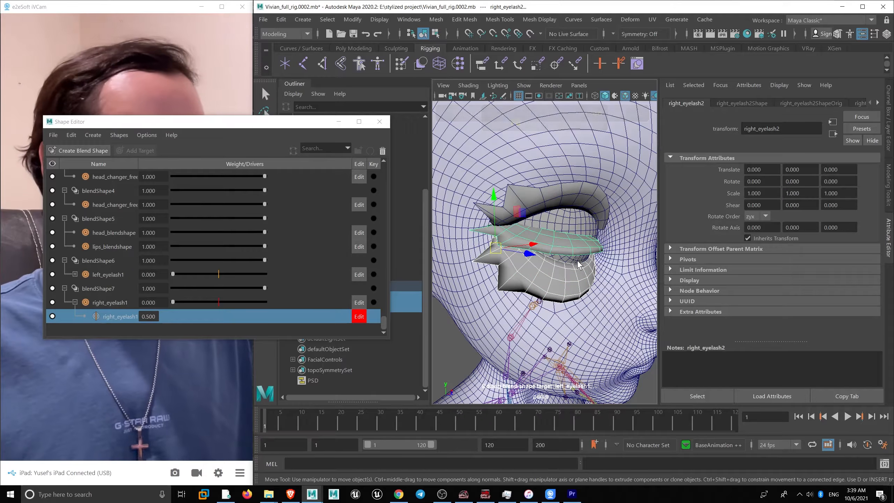
key(h)
click(577, 263)
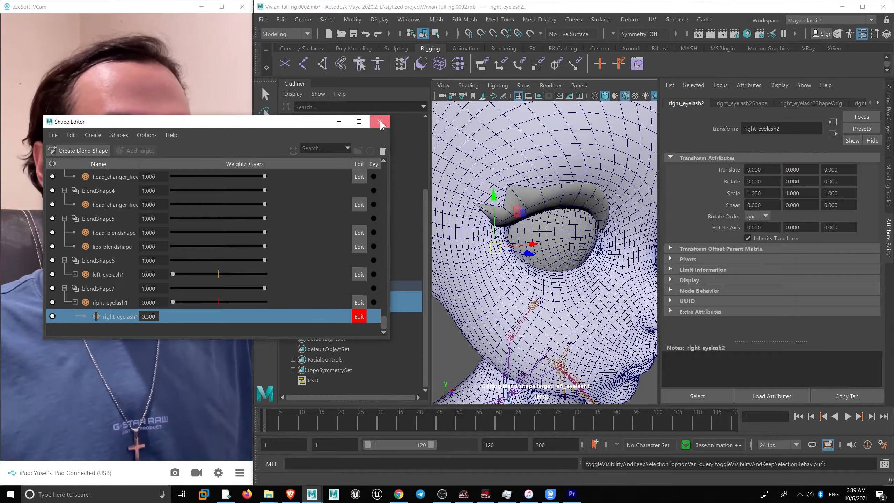
click(379, 121)
- Hide the two lower eyelash target meshes on the character's left eye, leaving the left_eyelash mesh visible
scroll(594, 239, down, 6)
alt+drag(594, 239, 487, 229)
scroll(563, 265, up, 6)
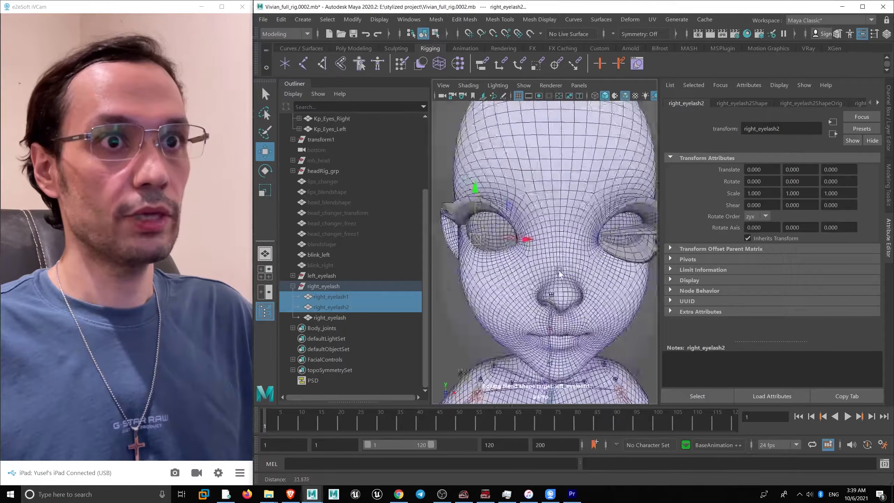
alt+drag(630, 260, 584, 276)
click(582, 279)
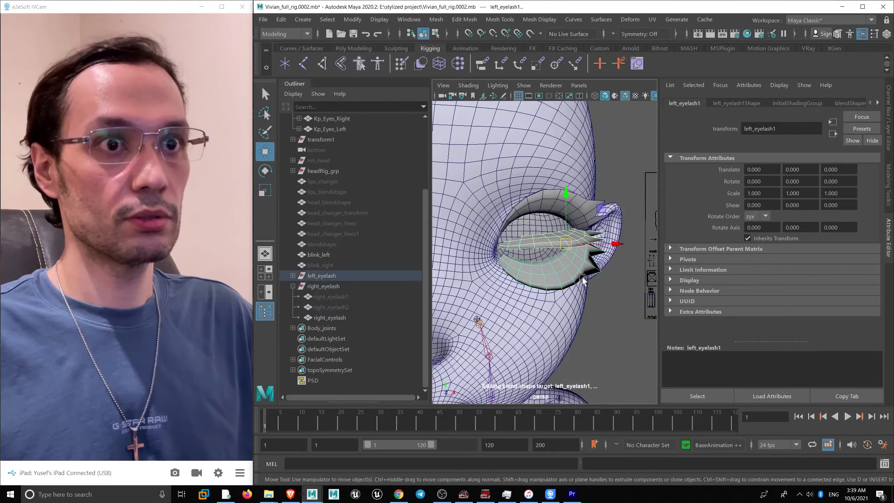
click(583, 278)
alt+drag(582, 278, 594, 255)
- Inspect the blend shape weight attributes of the left_eyelash and right_eyelash meshes
shift+click(535, 232)
alt+drag(536, 234, 501, 225)
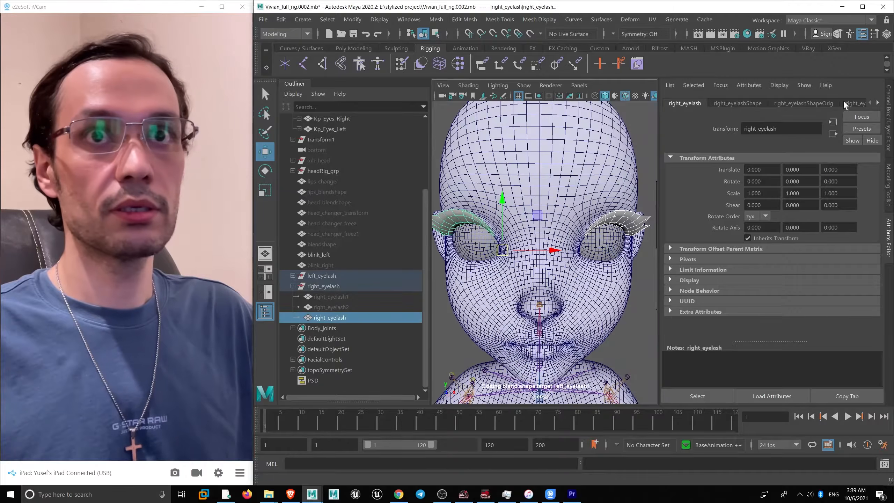
click(631, 217)
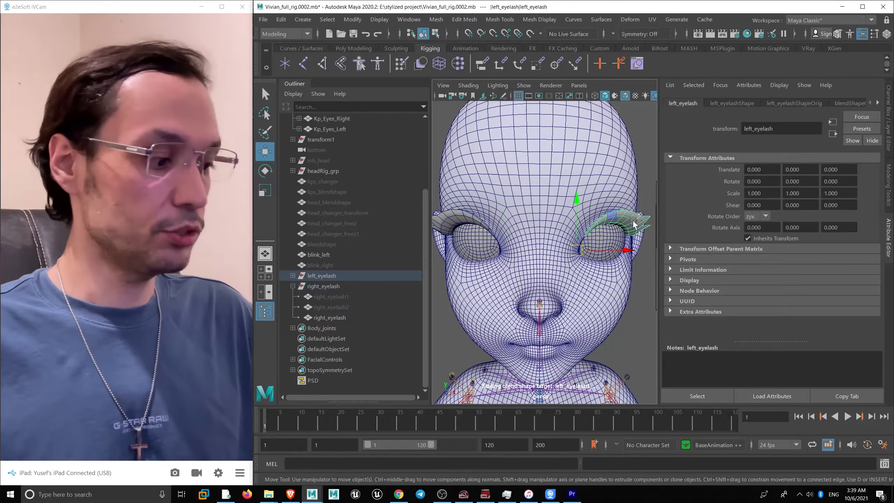
click(888, 157)
key(ctrl+a)
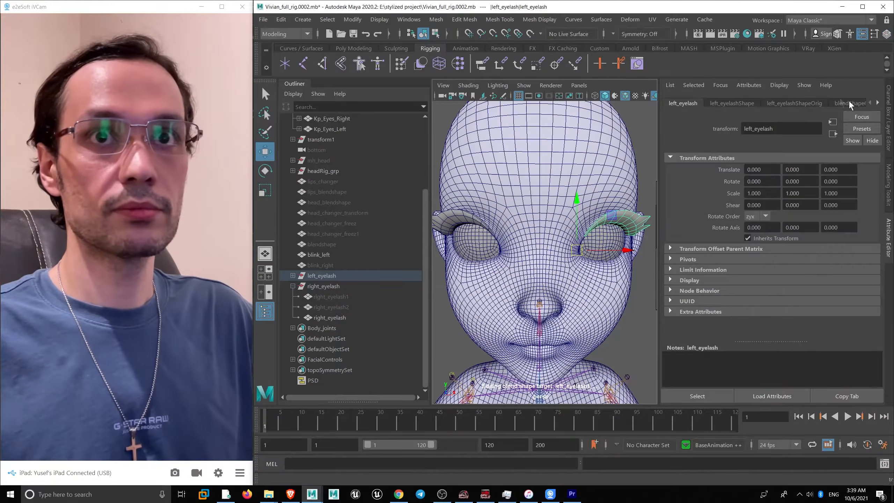
click(848, 104)
drag(794, 197, 724, 207)
click(463, 214)
scroll(487, 197, down, 5)
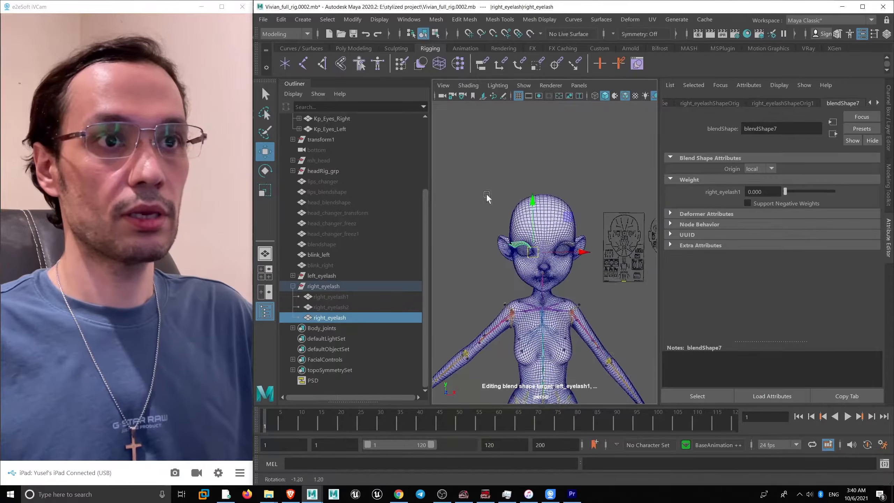
alt+drag(486, 197, 509, 206)
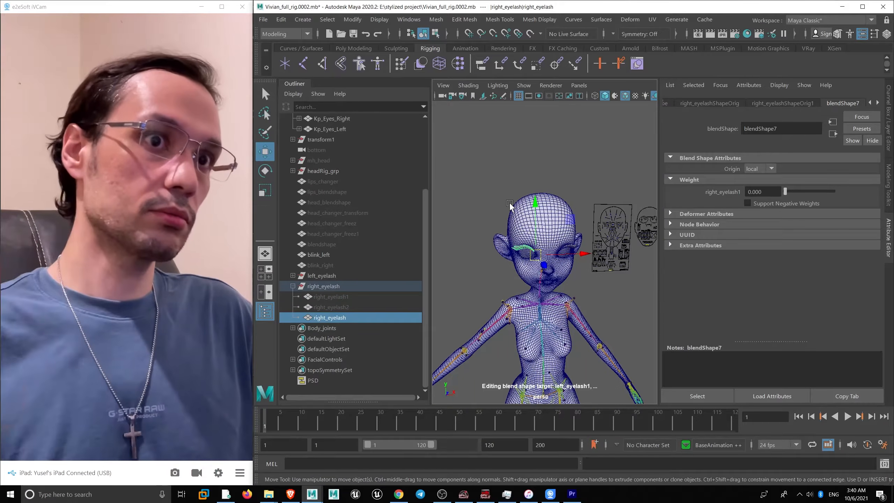
scroll(510, 205, up, 10)
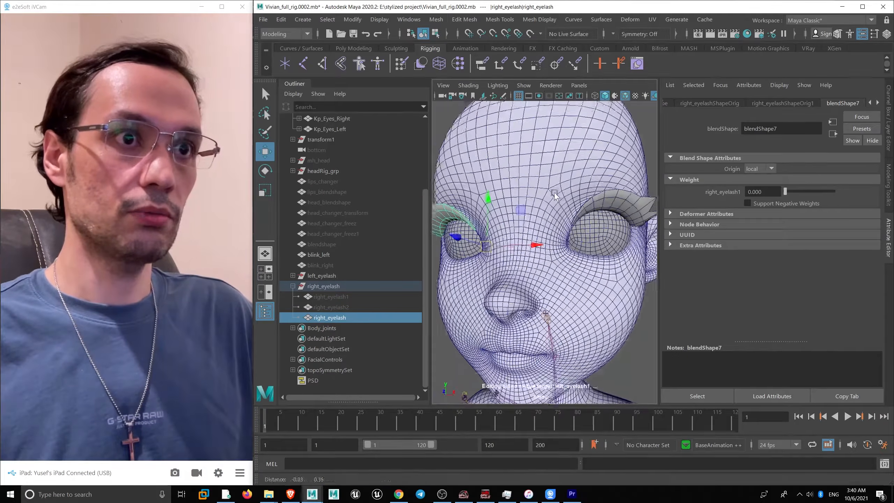
scroll(554, 195, down, 5)
- Select the blink_left head mesh and switch it to edge selection around the character's left eye
click(592, 215)
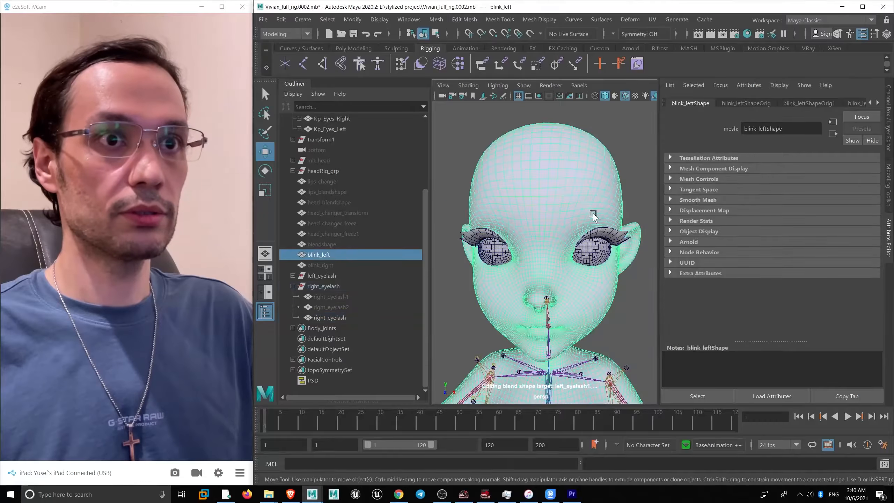
scroll(593, 216, up, 8)
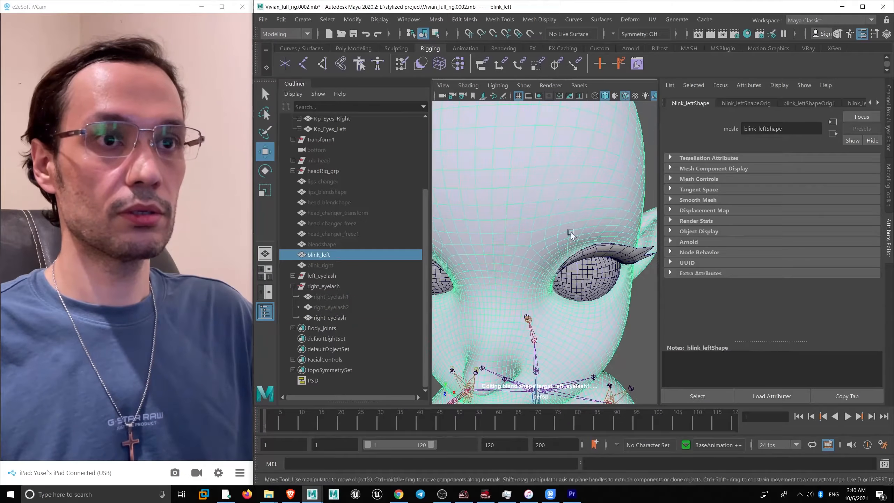
scroll(571, 235, down, 8)
scroll(514, 201, up, 12)
alt+drag(573, 222, 584, 219)
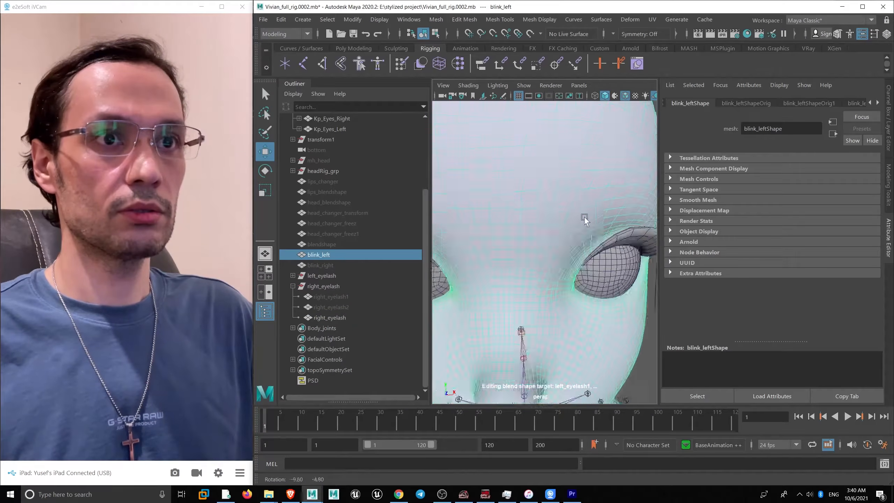
scroll(583, 216, up, 10)
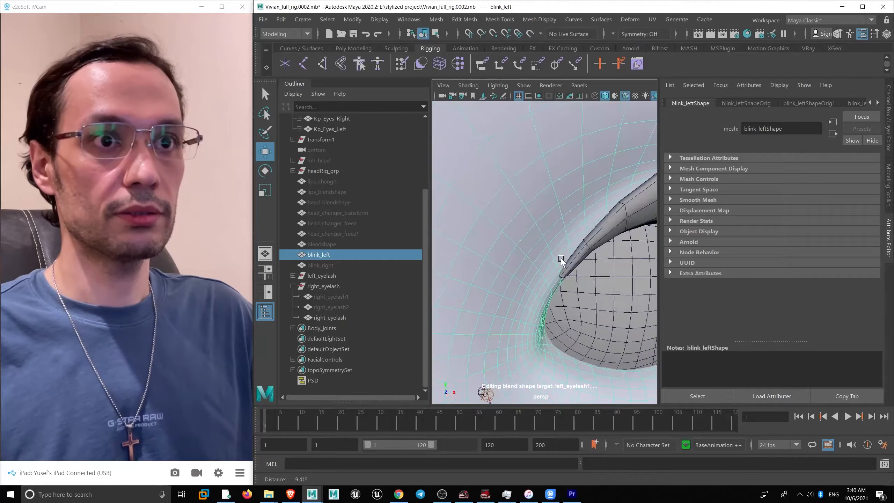
scroll(538, 223, down, 8)
scroll(541, 218, up, 6)
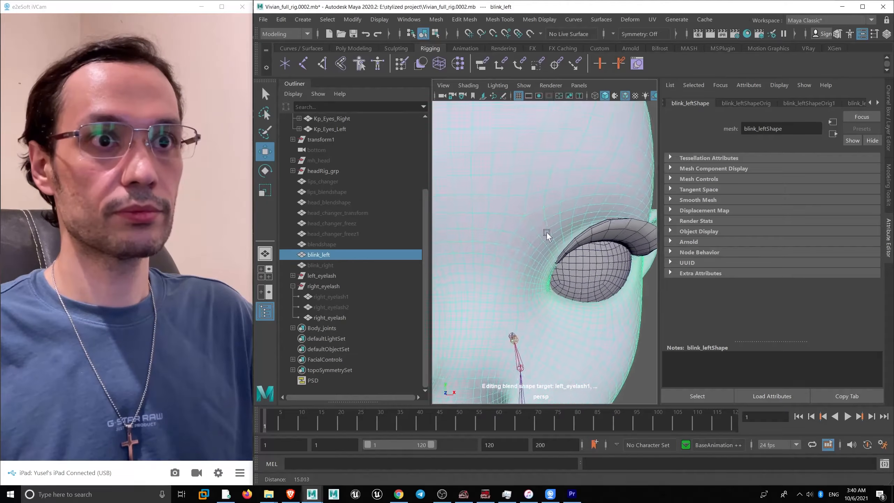
scroll(550, 246, up, 4)
right_drag(559, 270, 560, 252)
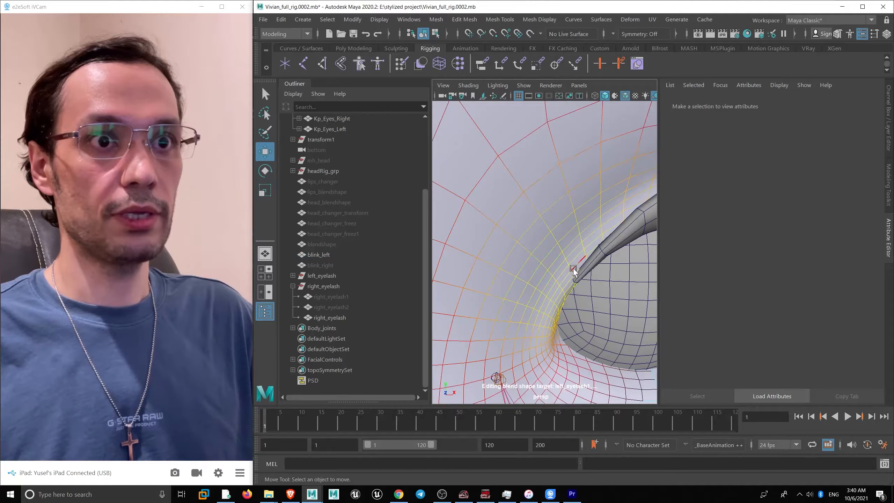
- Select the concentric edge loops surrounding the left eye opening on the blink_left mesh
click(574, 275)
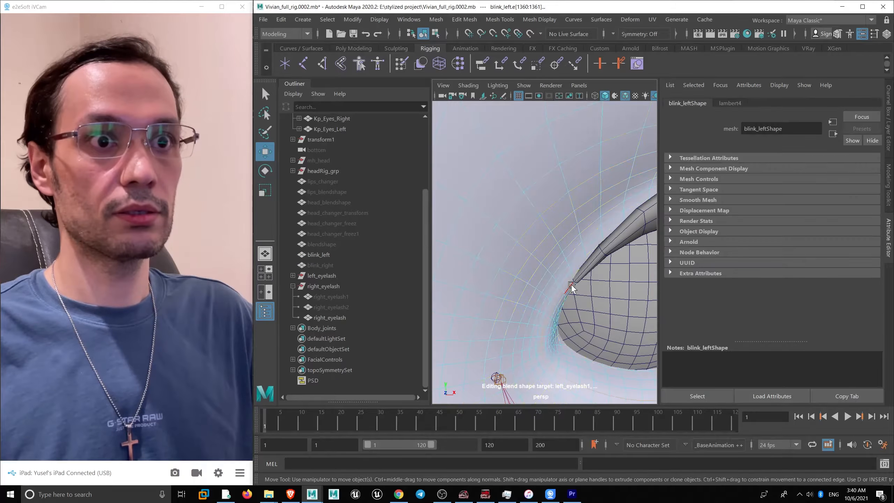
mouse_move(562, 270)
alt+mouse_down()
mouse_move(560, 261)
mouse_move(565, 278)
alt+mouse_up()
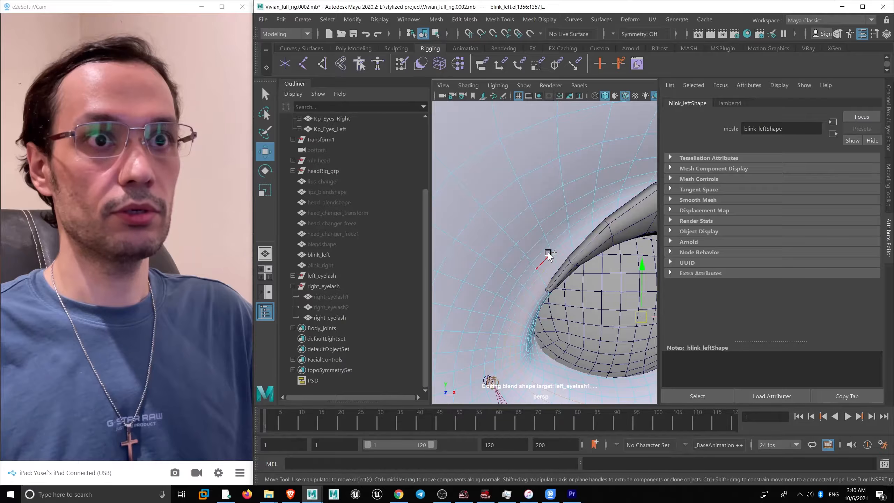
alt+drag(548, 255, 578, 309)
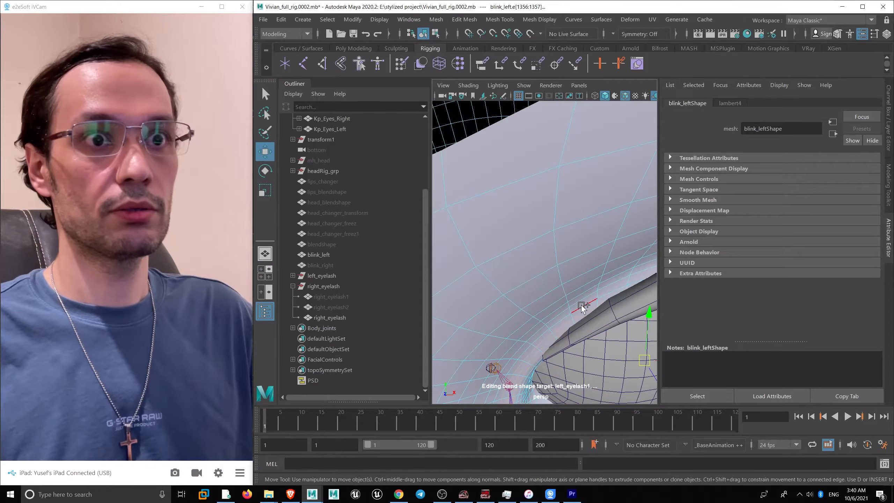
alt+right_drag(581, 306, 528, 261)
alt+drag(529, 261, 526, 258)
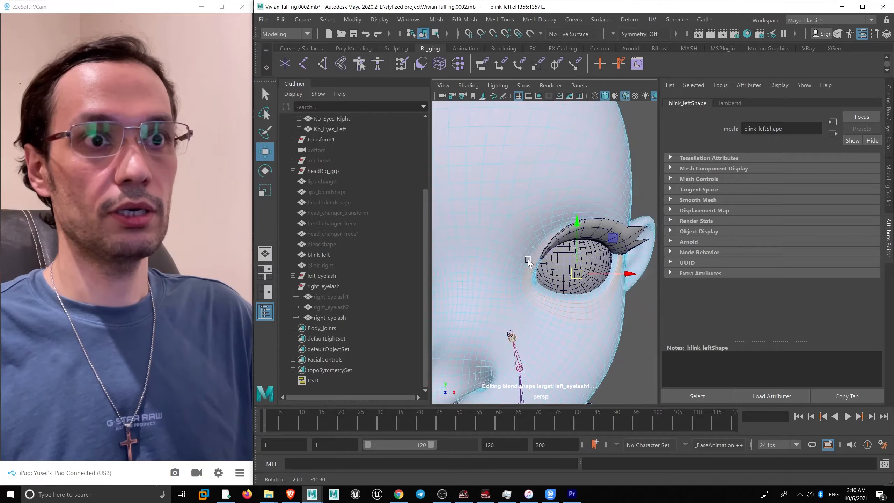
alt+right_drag(527, 258, 538, 297)
alt+drag(537, 297, 510, 237)
alt+right_drag(509, 236, 521, 272)
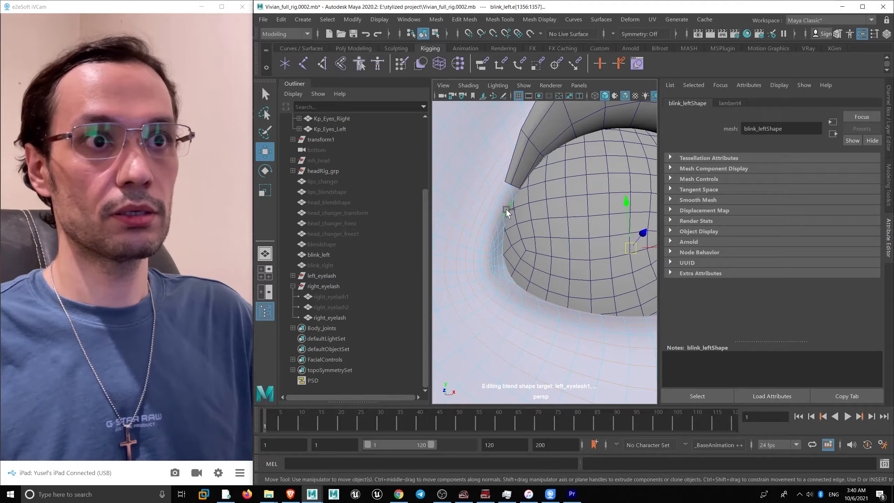
scroll(515, 271, down, 10)
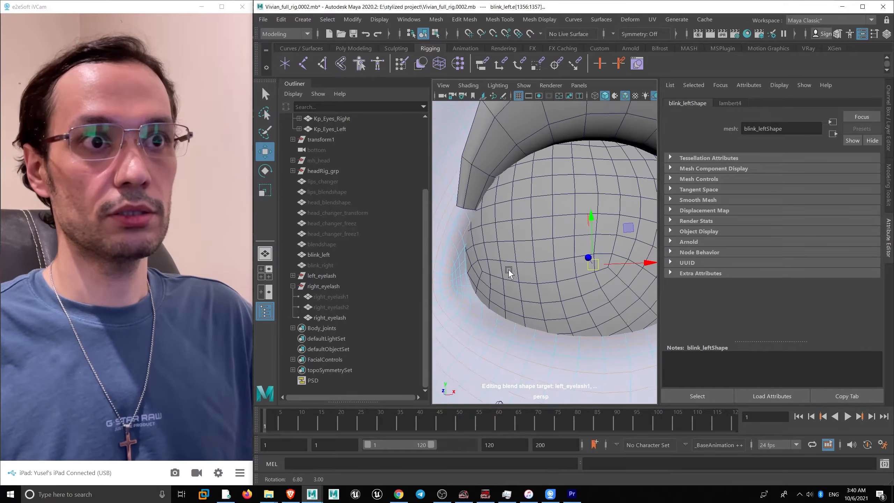
alt+right_drag(567, 273, 579, 302)
alt+drag(579, 302, 599, 305)
scroll(590, 300, up, 3)
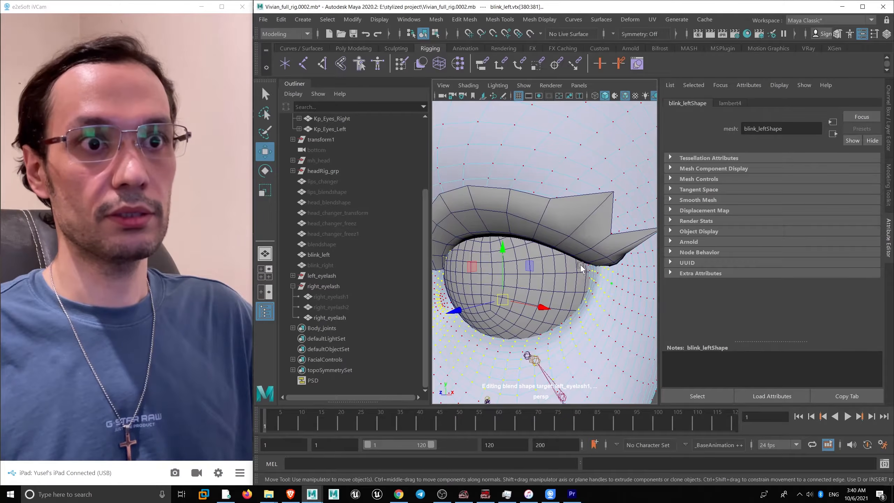
scroll(598, 275, up, 3)
key(ctrl+z)
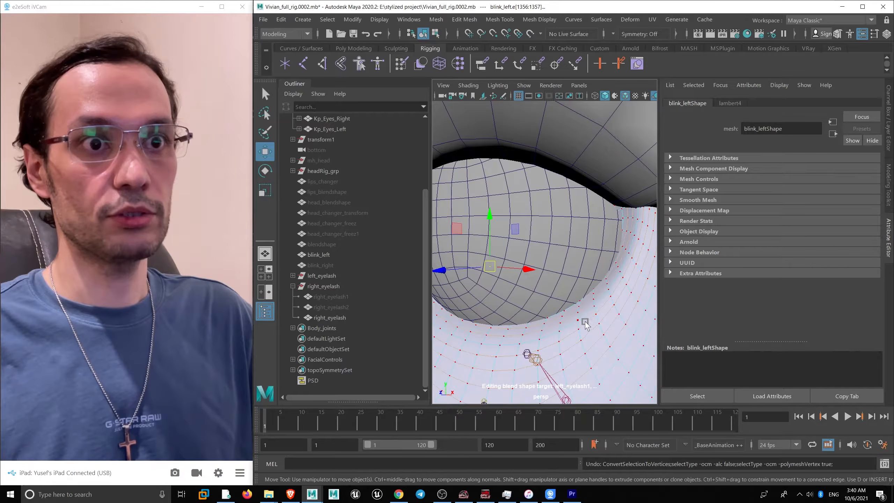
scroll(559, 332, down, 8)
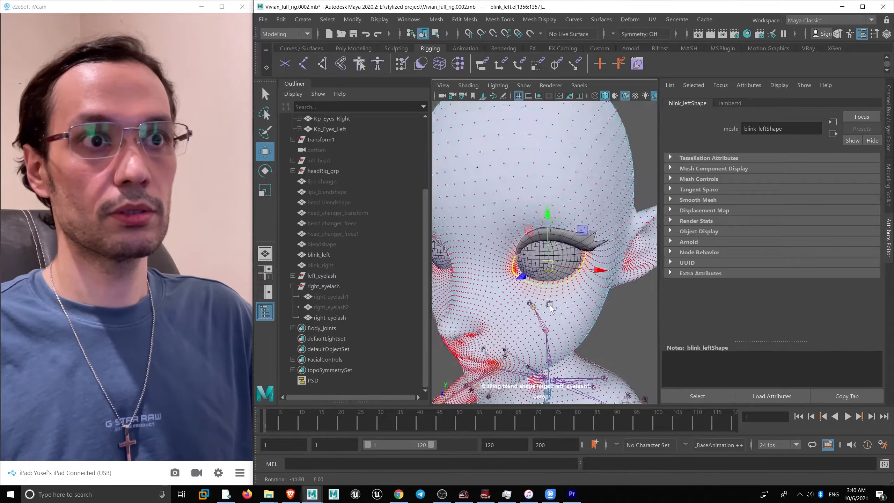
alt+drag(559, 332, 523, 287)
scroll(567, 331, up, 6)
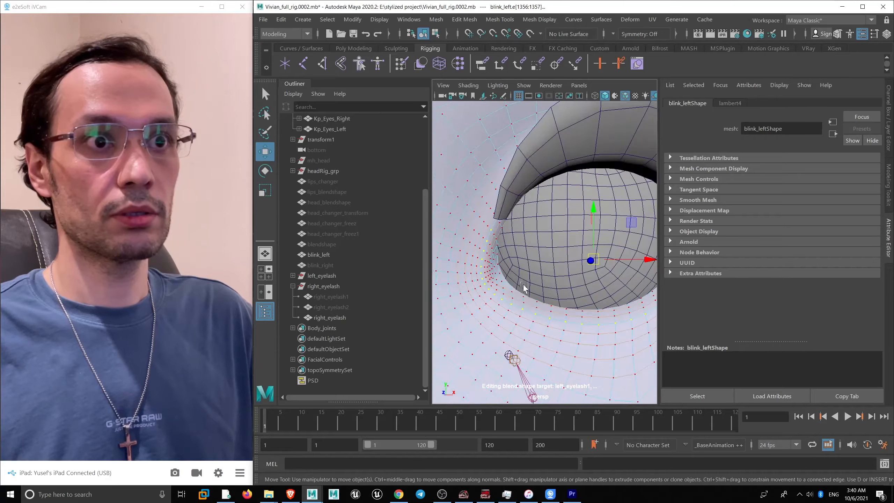
double_click(506, 284)
key(ctrl+z)
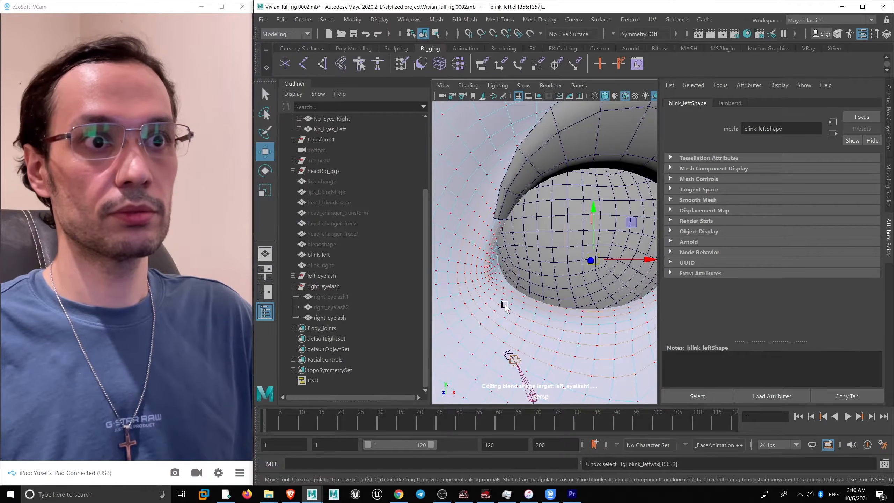
key(ctrl+z)
- Extend the edge loop selection around the left eye and convert it to vertices
shift+click(499, 297)
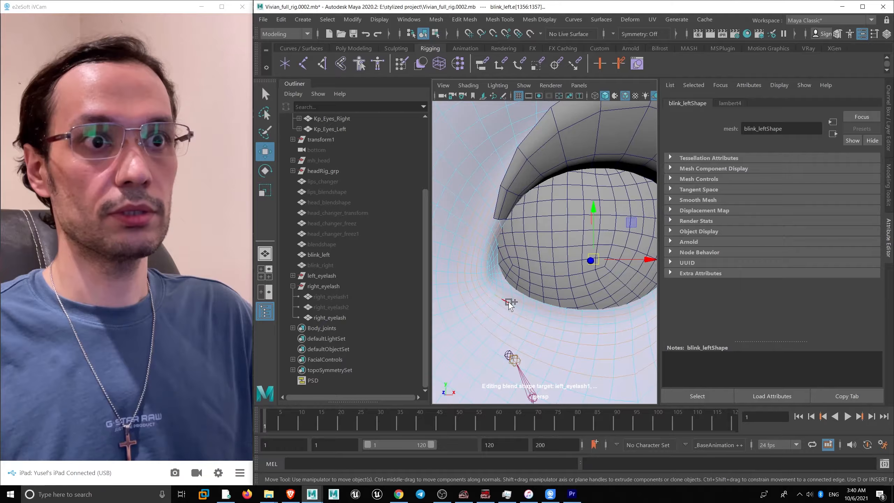
scroll(533, 311, down, 2)
key(F9)
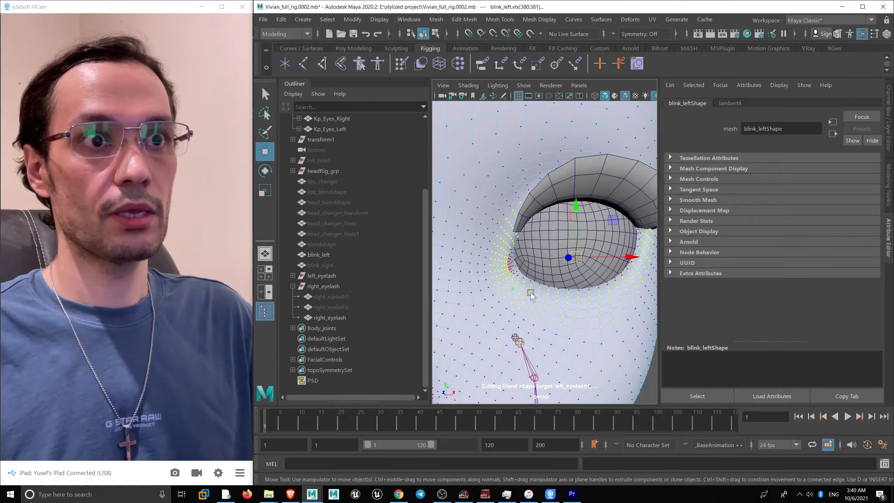
- Deselect the vertices at the left eye's inner and outer corners, keeping only the upper and lower eyelid vertices selected
scroll(532, 292, down, 4)
scroll(538, 287, up, 3)
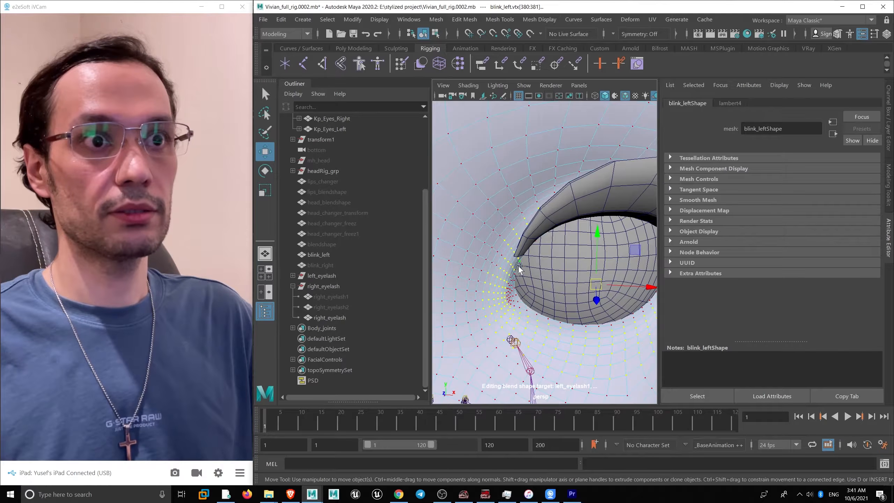
scroll(507, 271, up, 2)
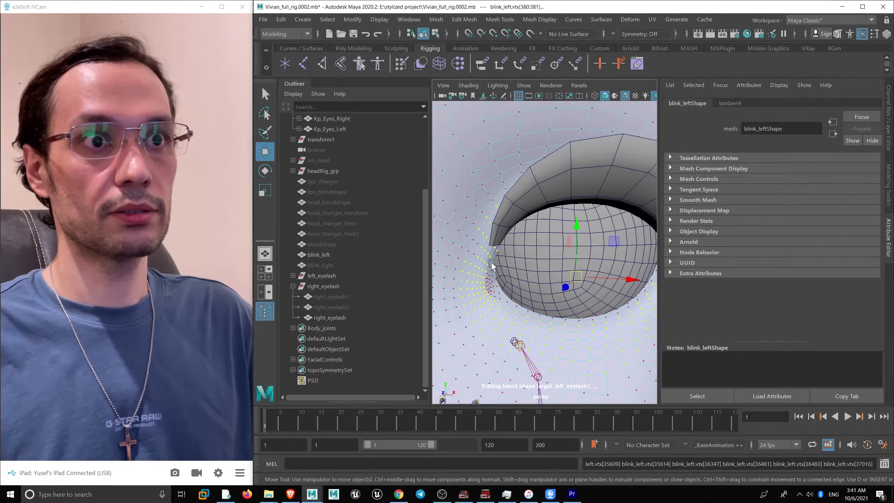
scroll(490, 267, up, 2)
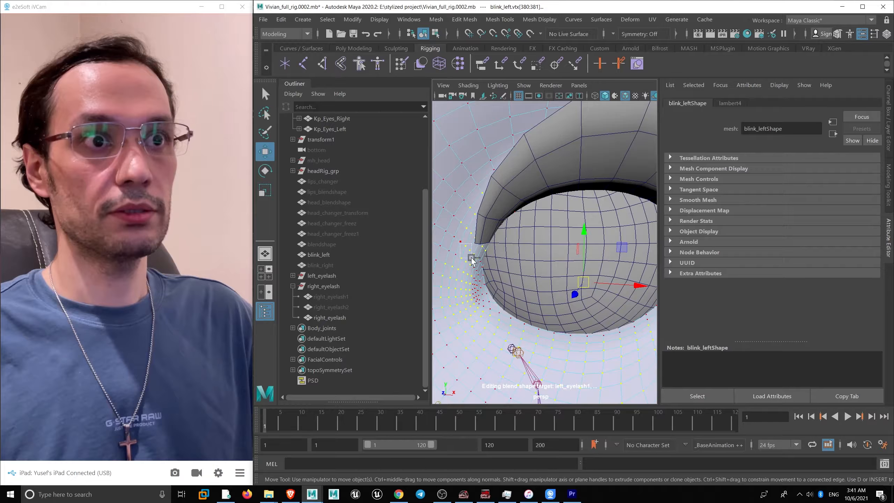
scroll(469, 269, down, 2)
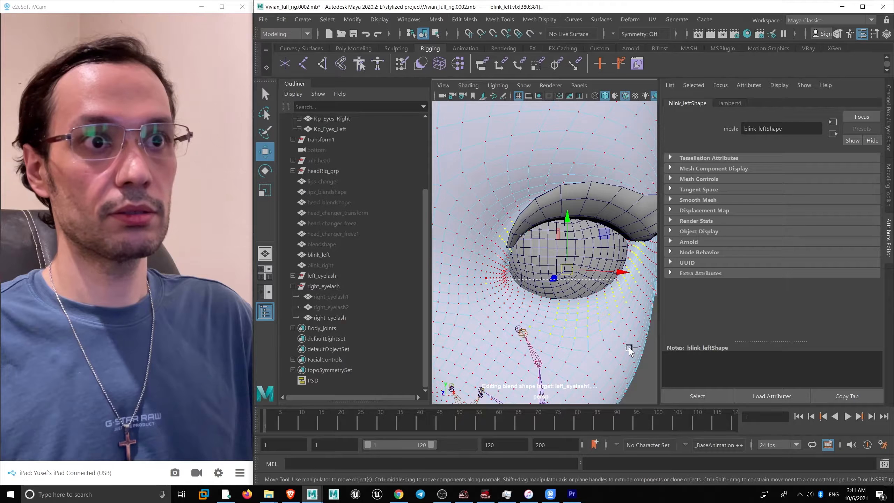
scroll(577, 264, up, 4)
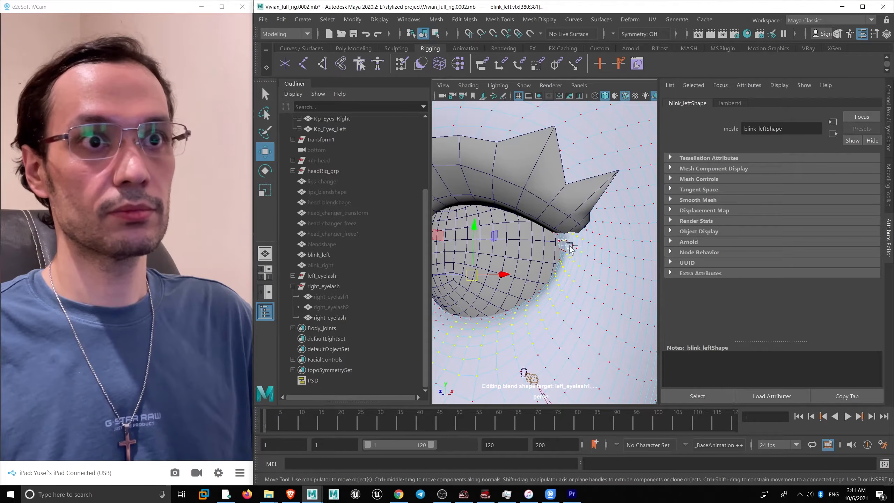
scroll(564, 293, down, 2)
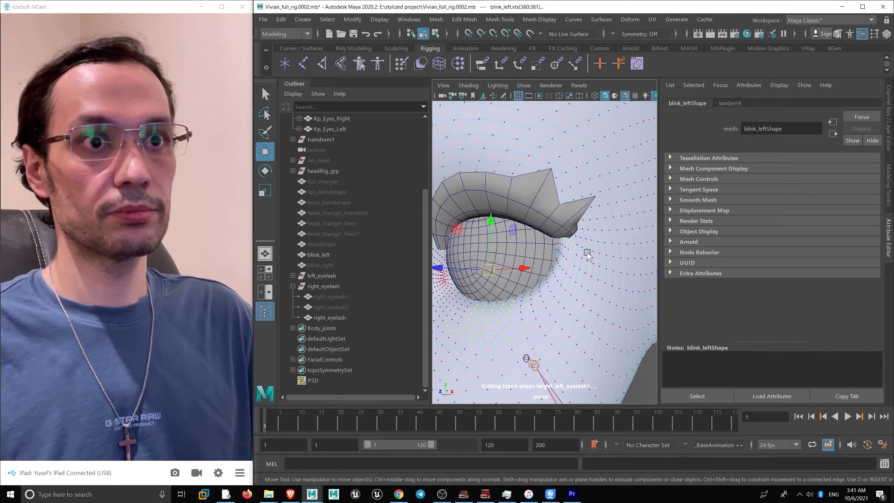
scroll(579, 266, down, 2)
alt+drag(538, 302, 567, 281)
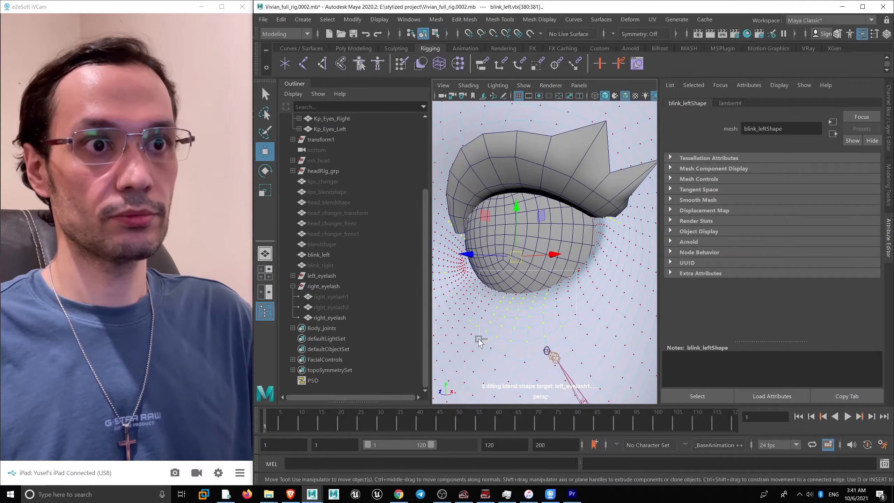
key(a)
scroll(498, 253, up, 8)
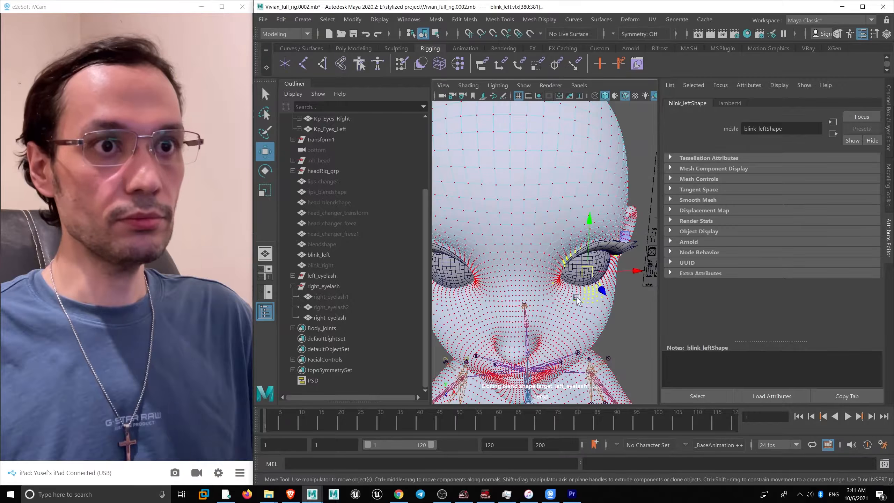
- Add the left_eyelash mesh to the selected eyelid vertices and bind them to it with a Wrap deformer
alt+drag(564, 319, 497, 250)
alt+right_drag(497, 250, 503, 247)
alt+drag(503, 246, 521, 232)
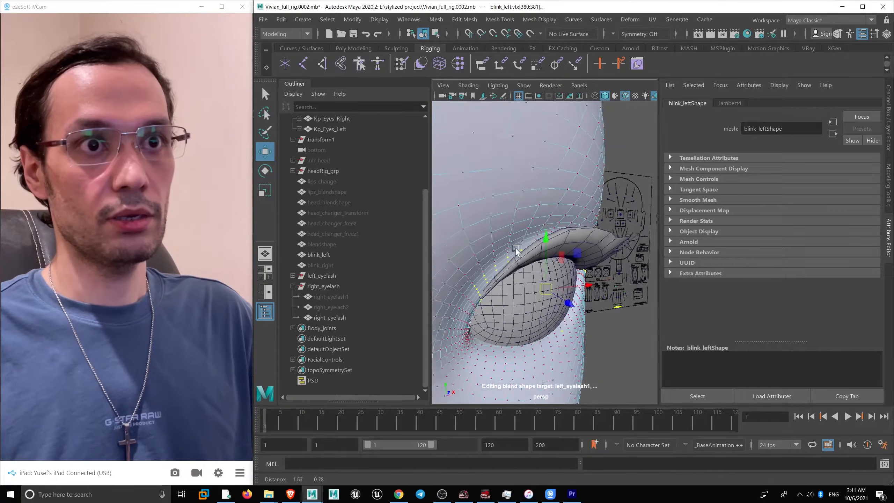
alt+right_drag(520, 233, 528, 227)
mouse_move(528, 227)
alt+mouse_down()
mouse_move(487, 213)
mouse_move(522, 230)
alt+mouse_up()
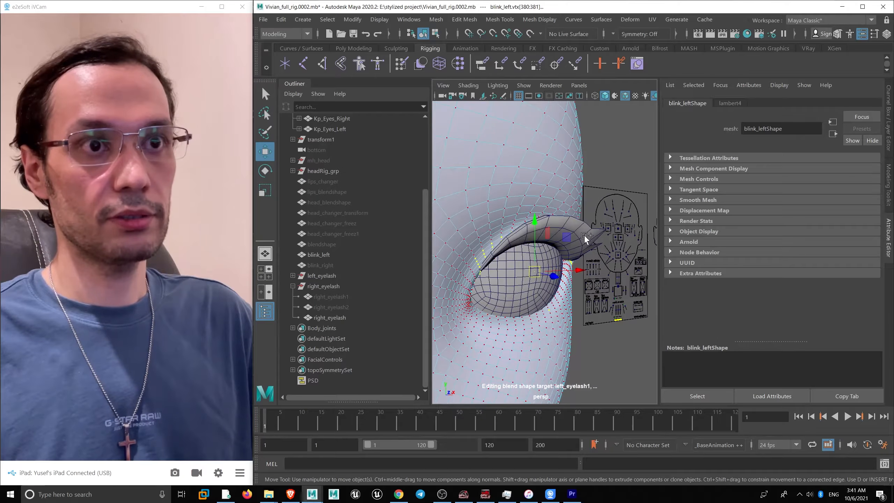
alt+drag(592, 244, 598, 262)
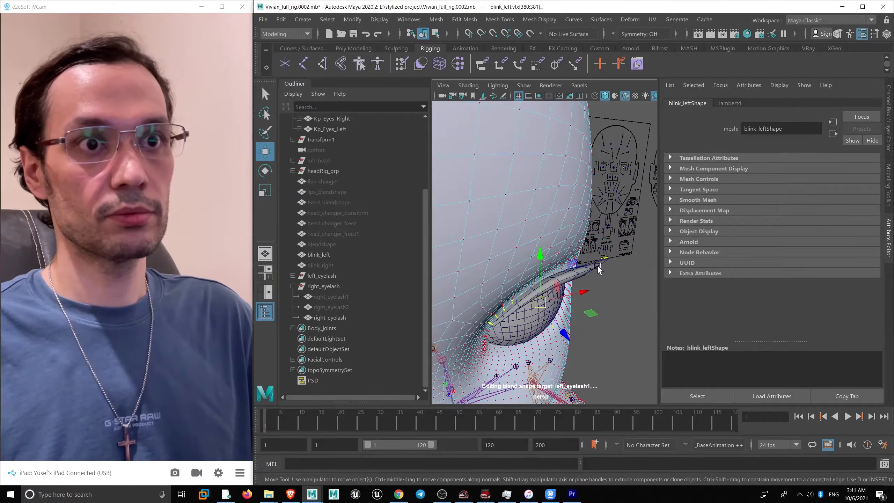
shift+click(597, 266)
key(space)
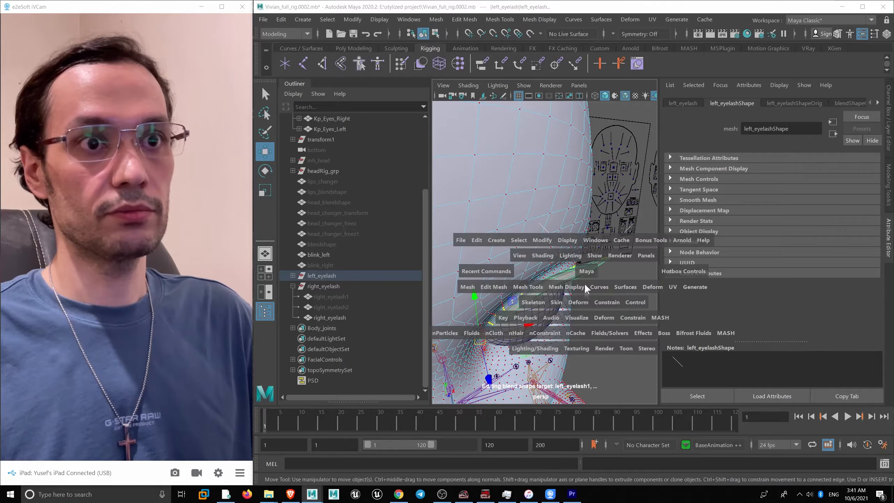
click(579, 302)
click(618, 96)
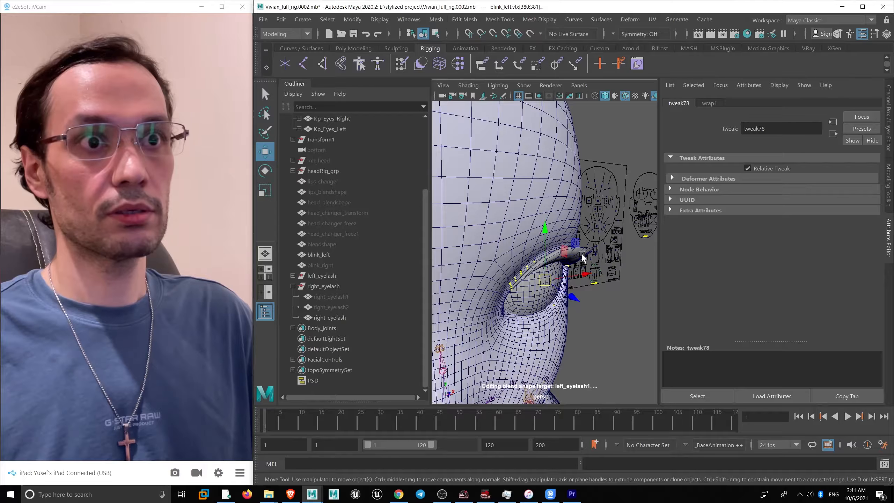
- Raise the left_eyelash1 weight of the left_eyelash blend shape to its maximum to close the left eyelid
click(581, 254)
scroll(519, 258, up, 1)
click(863, 103)
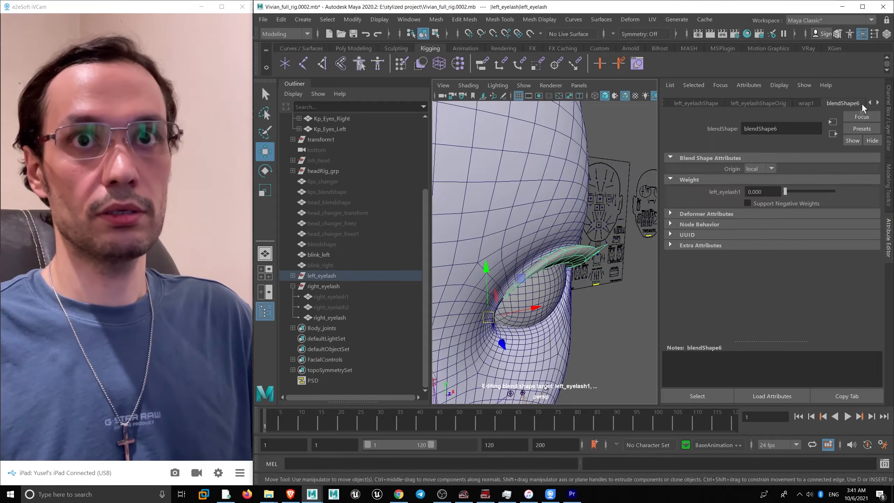
drag(786, 192, 835, 193)
- Apply a Delta Mush deformer to the blink_left head mesh to smooth the closed left eyelid
alt+drag(637, 219, 552, 192)
click(552, 191)
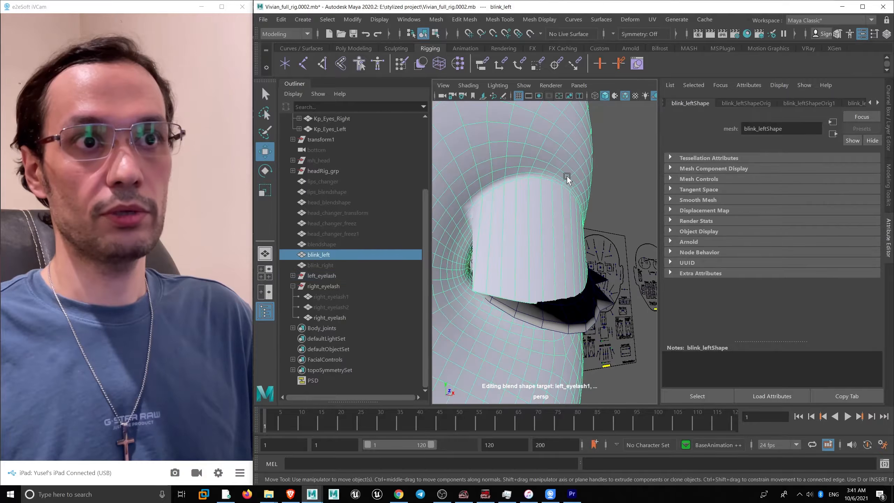
key(space)
click(558, 211)
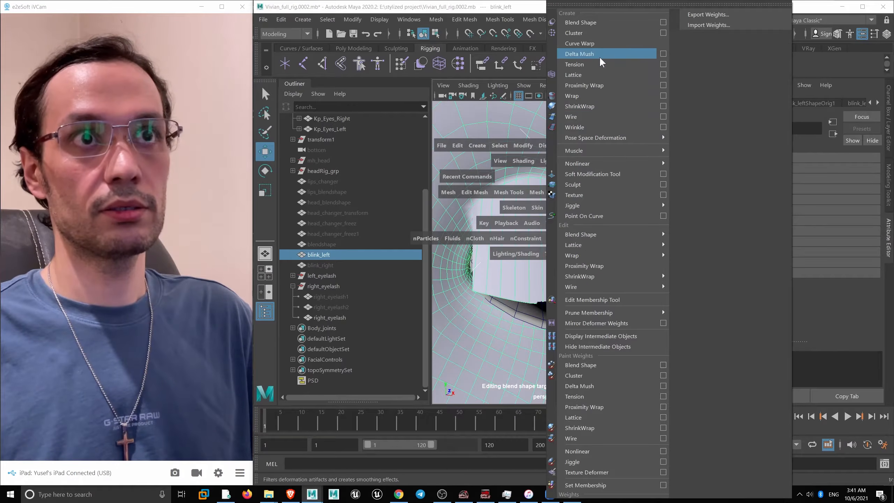
click(579, 54)
alt+right_drag(551, 249, 529, 233)
alt+drag(528, 234, 534, 213)
alt+right_drag(534, 213, 549, 247)
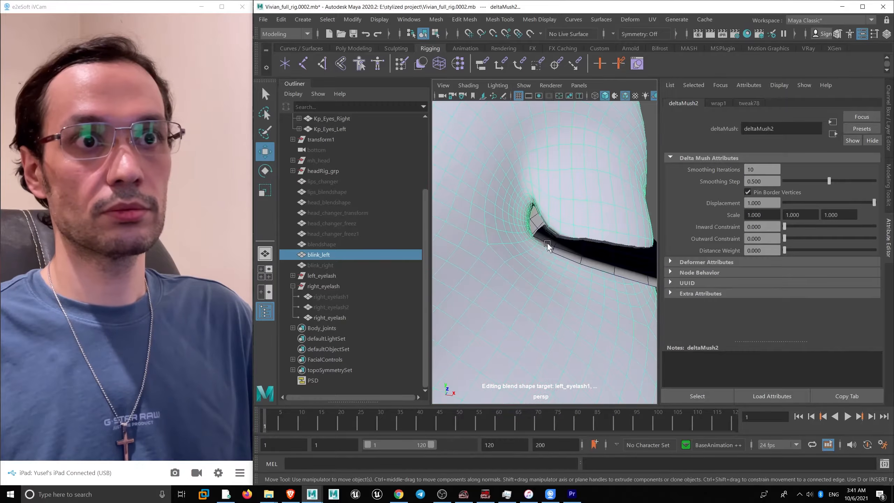
mouse_move(548, 247)
alt+mouse_down()
mouse_move(499, 259)
mouse_move(508, 246)
mouse_move(554, 233)
alt+mouse_up()
alt+right_drag(554, 232, 542, 243)
alt+drag(542, 244, 582, 255)
- Test the smoothed eyelid by moving the left eyelash's left_eyelash1 blend shape weight and returning it to 1.000
click(574, 289)
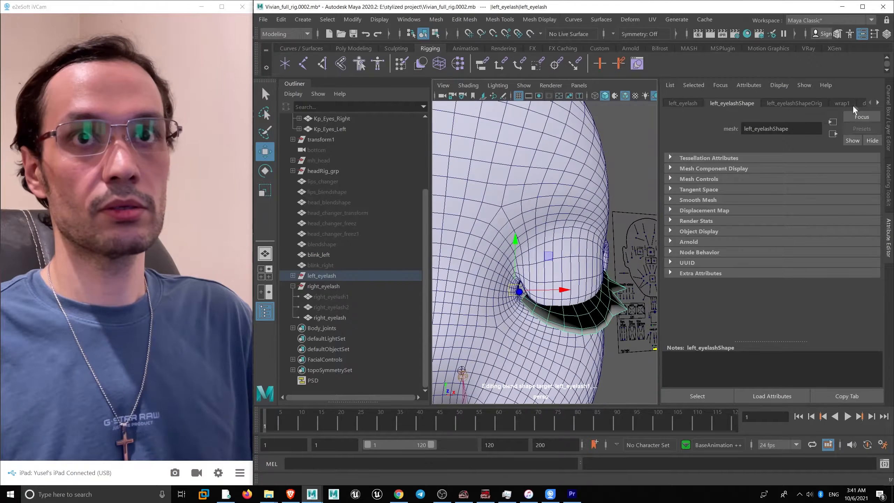
click(845, 103)
click(863, 103)
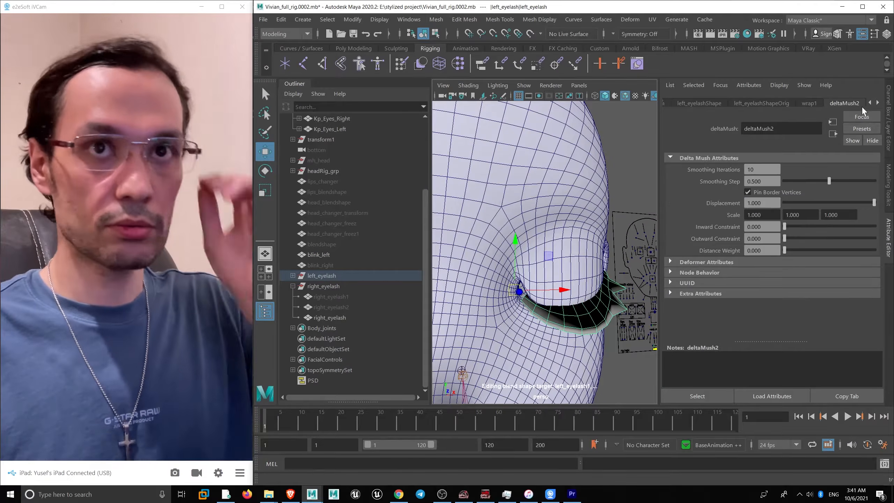
click(859, 118)
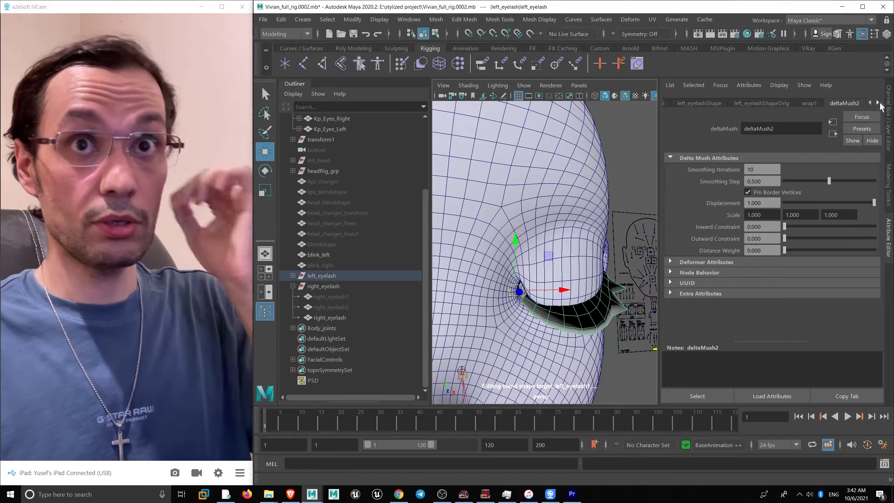
alt+drag(559, 197, 566, 210)
alt+right_drag(566, 210, 578, 239)
alt+drag(578, 239, 580, 224)
click(809, 103)
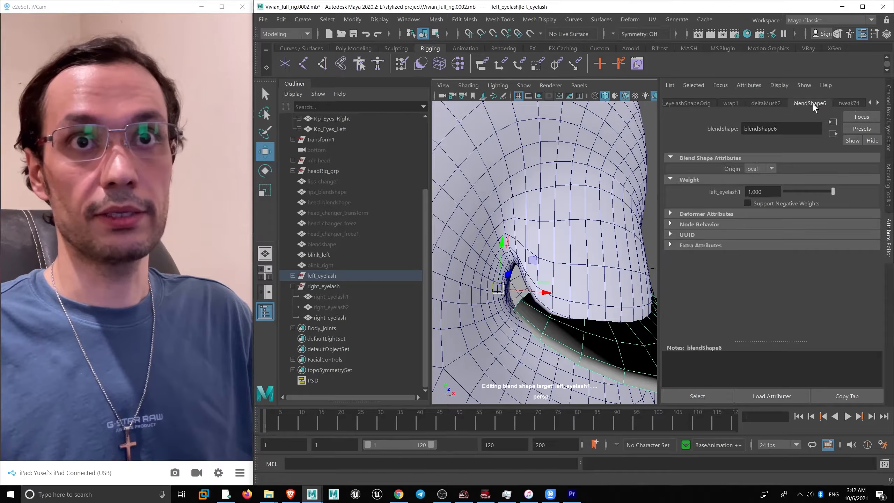
mouse_move(828, 195)
mouse_down()
mouse_move(777, 201)
mouse_move(805, 198)
mouse_move(783, 199)
mouse_move(809, 207)
mouse_move(834, 197)
mouse_up()
alt+drag(645, 236, 550, 231)
scroll(548, 267, up, 4)
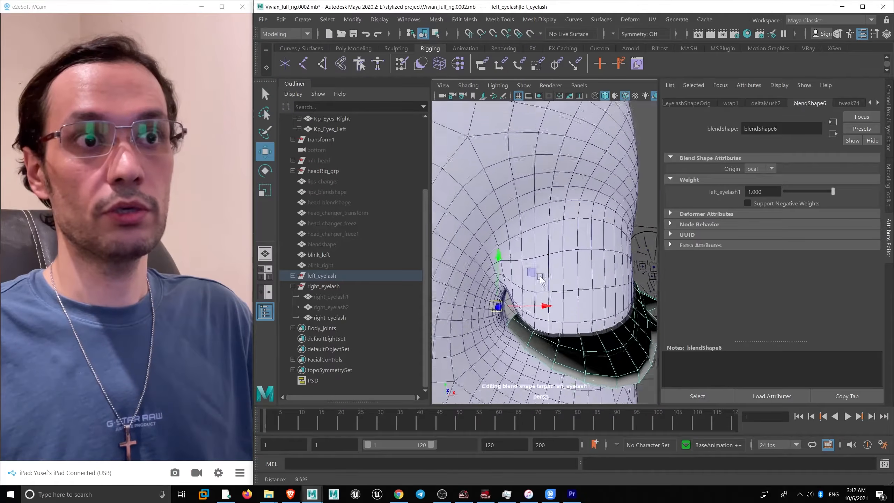
- Undo the weight changes, the Delta Mush and the Wrap, back to the eyelid vertex selection on blink_left
key(ctrl+z)
scroll(549, 305, down, 5)
click(544, 291)
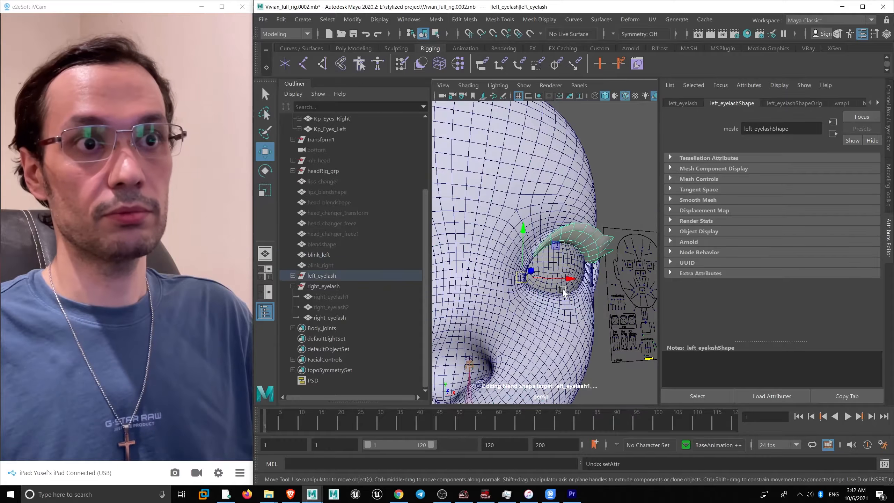
alt+drag(544, 292, 554, 289)
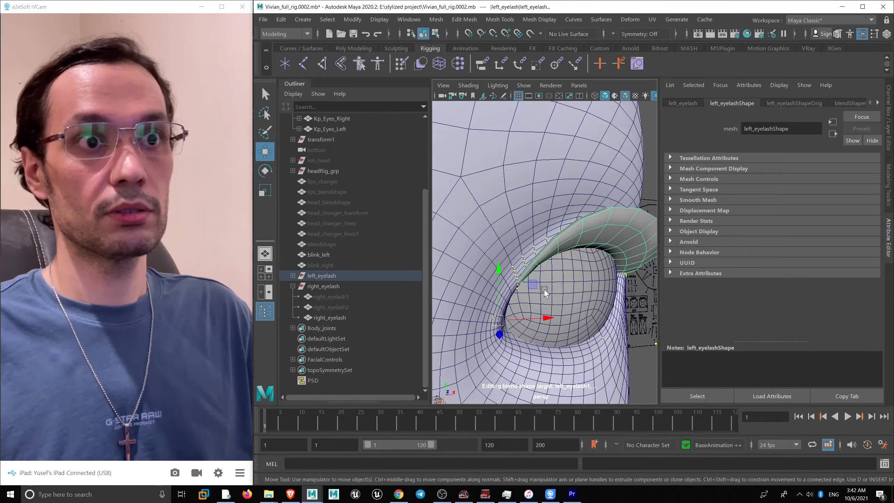
key(ctrl+z)
scroll(505, 289, up, 5)
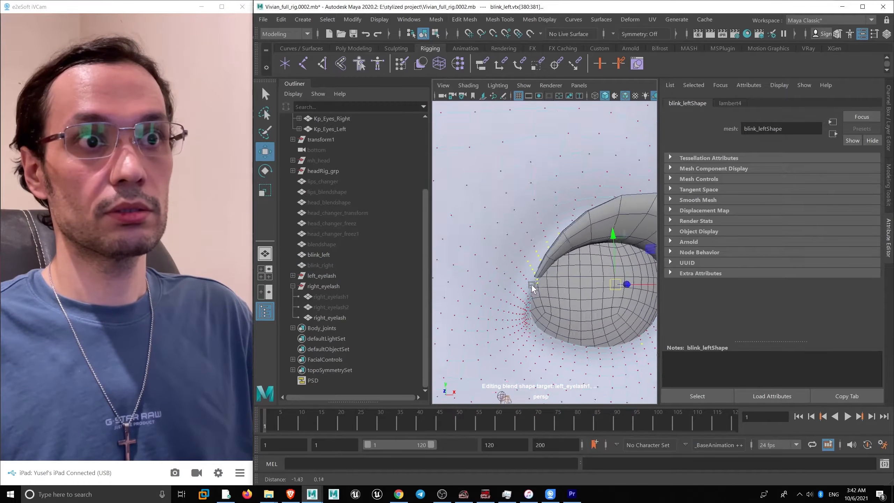
- Extend the eyelid vertex selection with the vertices around the left eye's inner corner
alt+drag(550, 287, 549, 283)
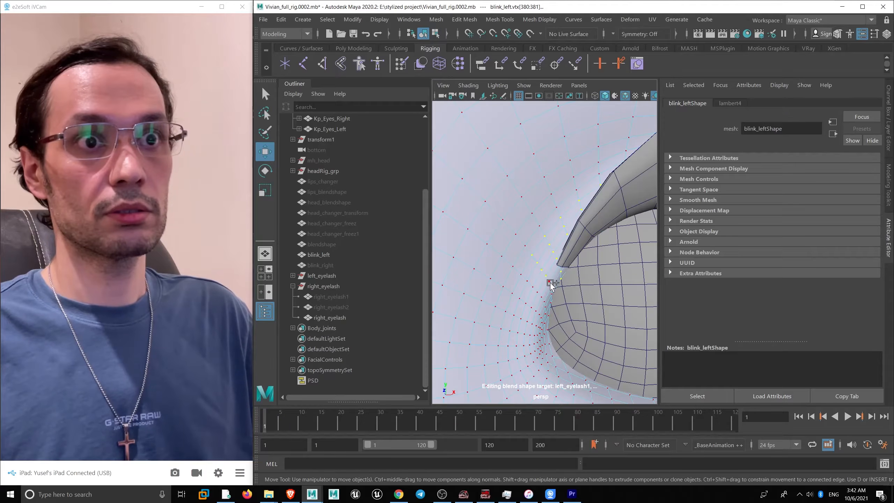
scroll(543, 282, down, 5)
alt+drag(544, 282, 528, 296)
scroll(541, 246, up, 5)
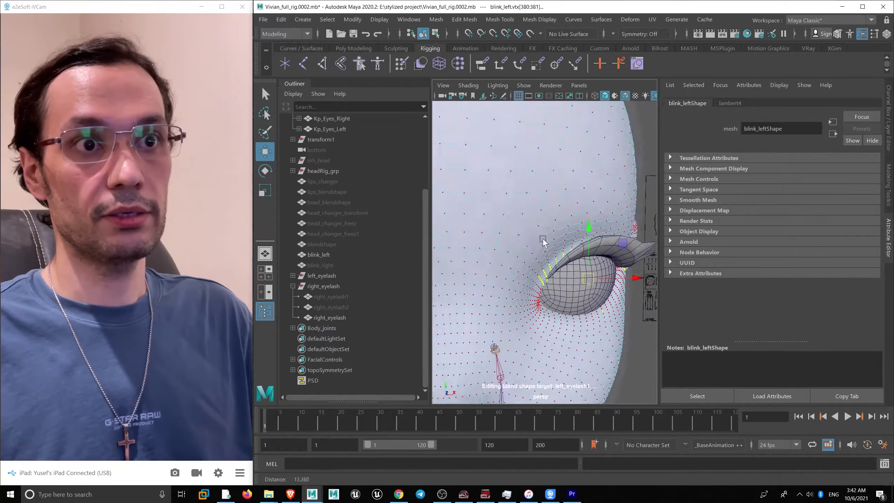
alt+drag(541, 261, 523, 253)
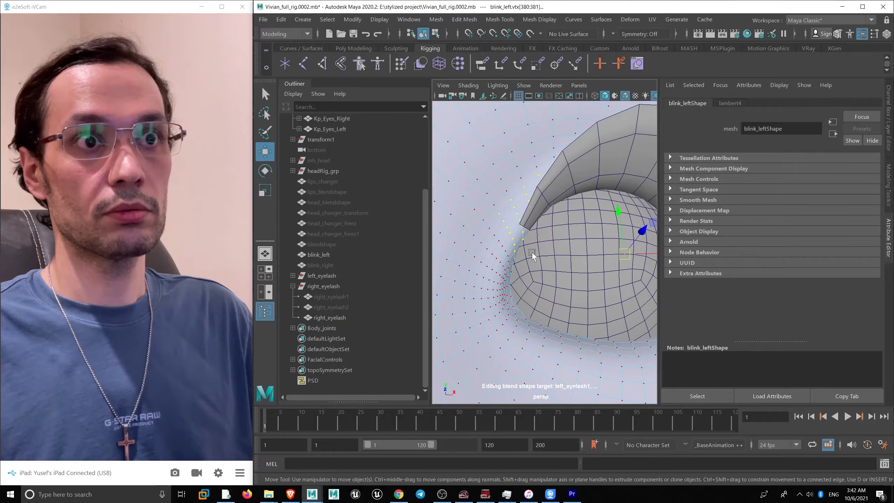
alt+drag(507, 243, 495, 241)
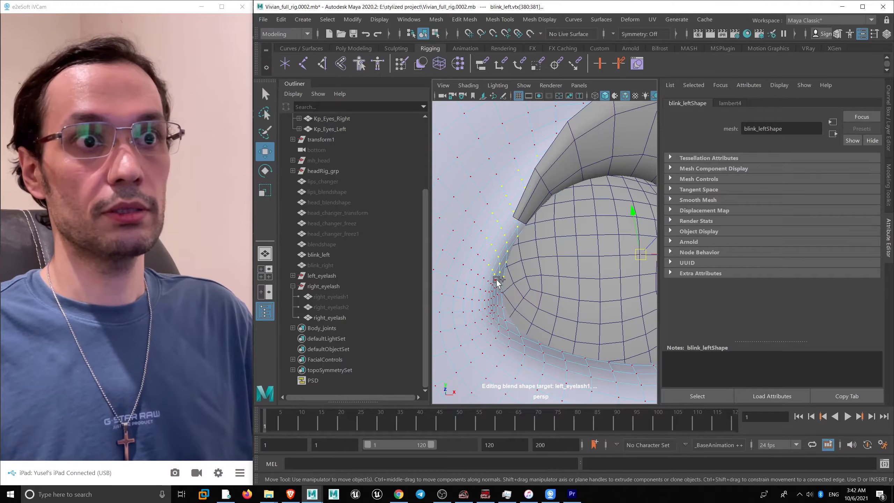
scroll(517, 289, down, 5)
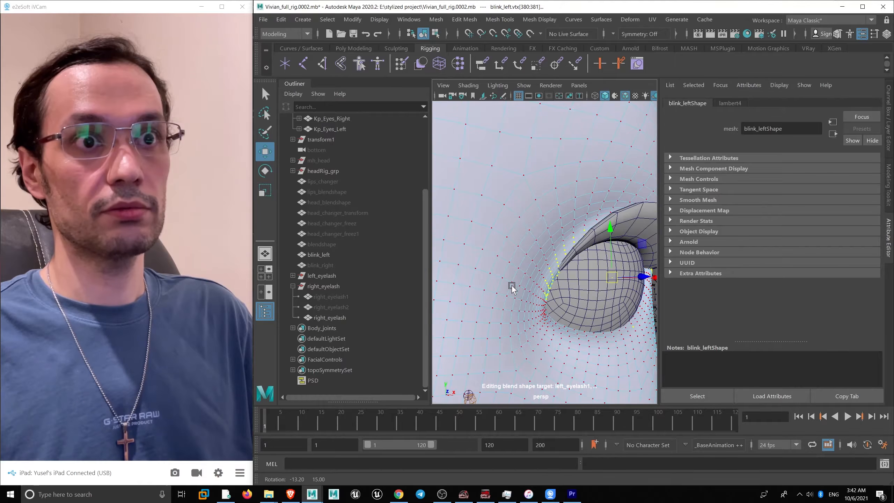
scroll(498, 241, down, 6)
alt+drag(498, 239, 554, 260)
scroll(624, 243, up, 3)
- Create a set from the selected eyelid vertices and name it eyelash
click(303, 19)
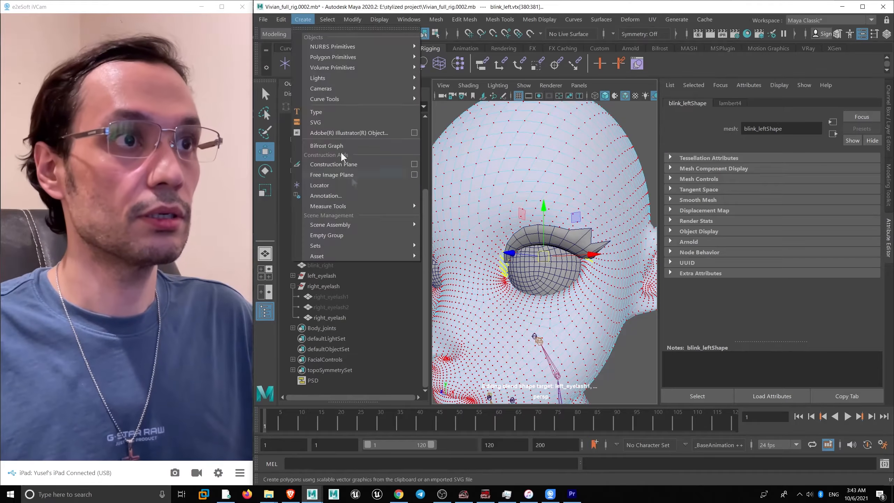
mouse_move(362, 225)
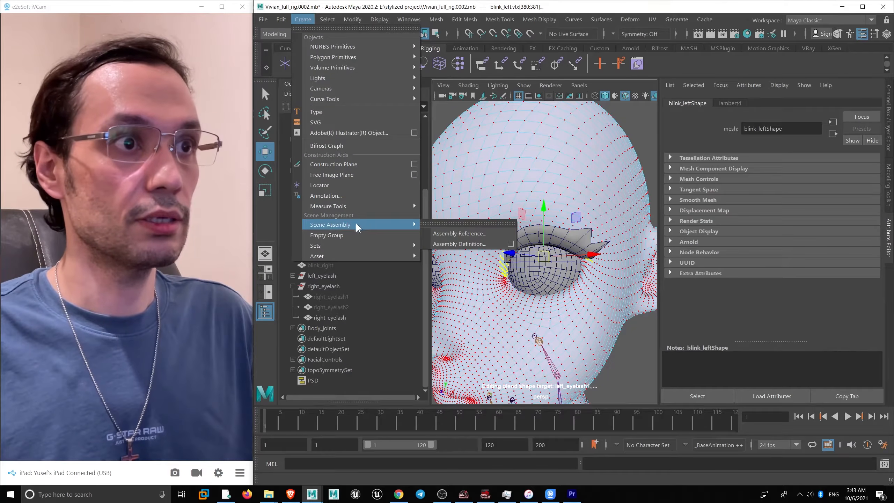
mouse_move(347, 245)
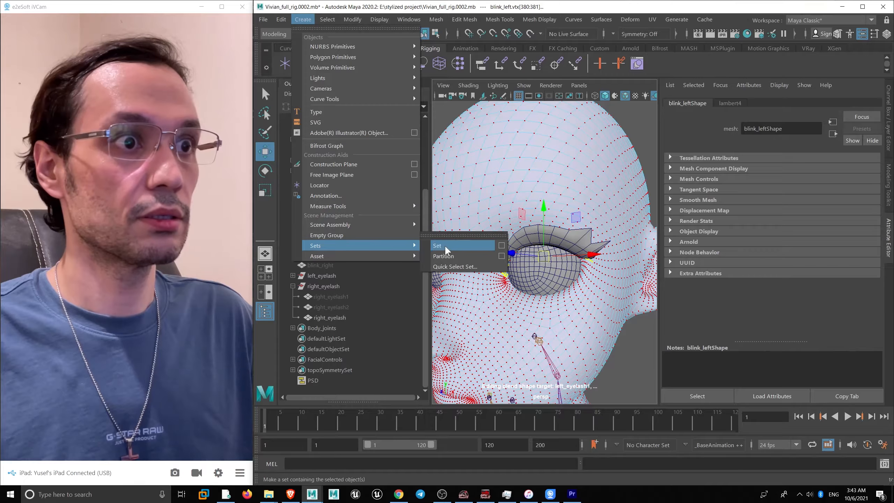
click(443, 245)
double_click(328, 390)
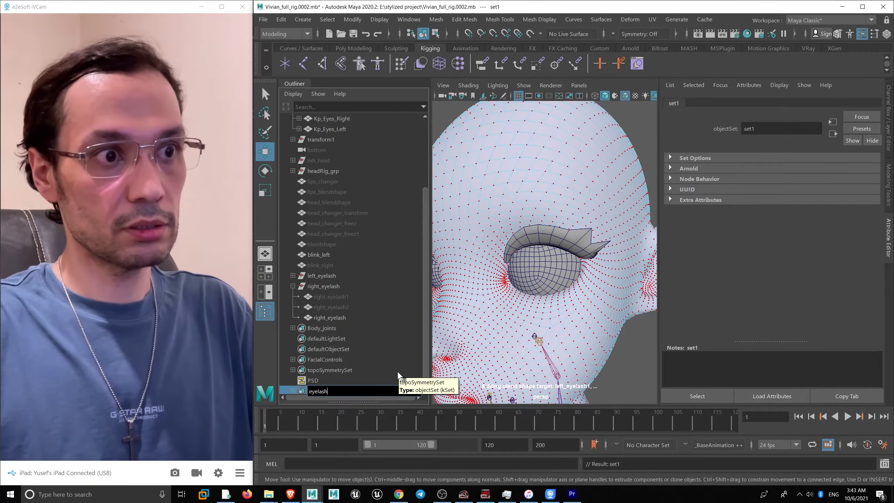
text(eyelash)
key(Return)
- Test the eyelash set by selecting its members on the head mesh
scroll(568, 213, down, 5)
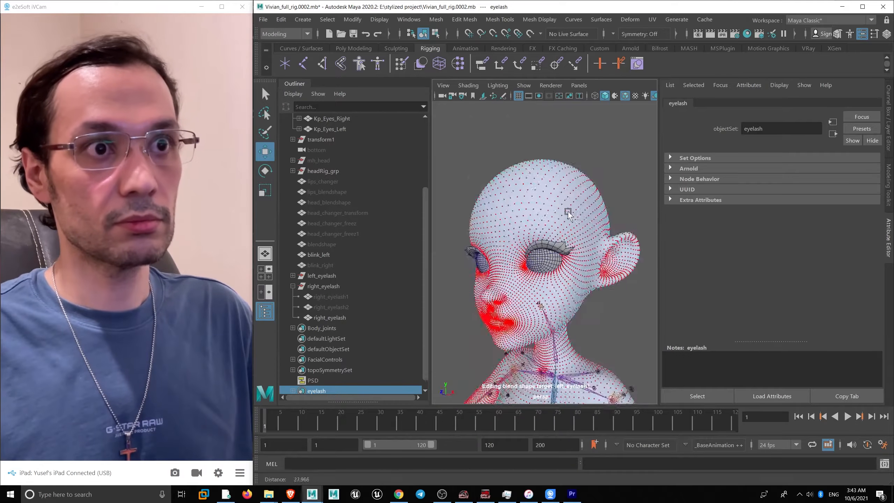
alt+drag(568, 213, 611, 235)
scroll(610, 235, up, 3)
right_click(332, 393)
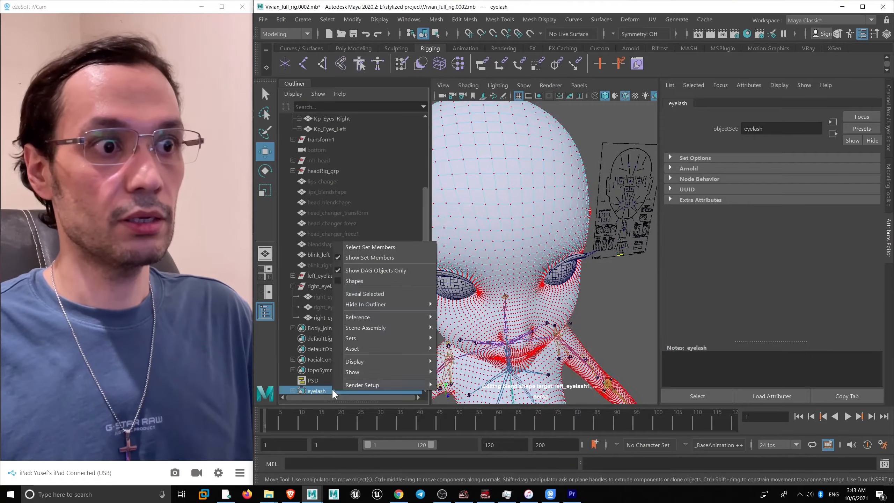
click(356, 245)
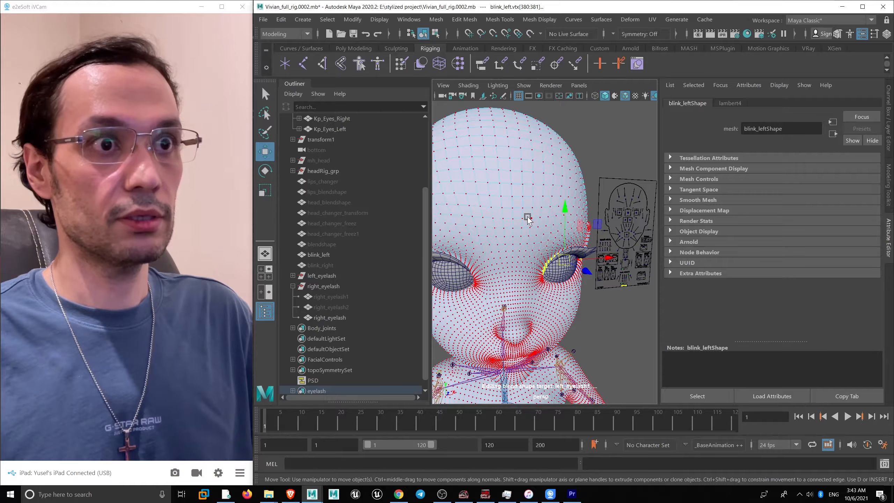
alt+drag(519, 174, 541, 231)
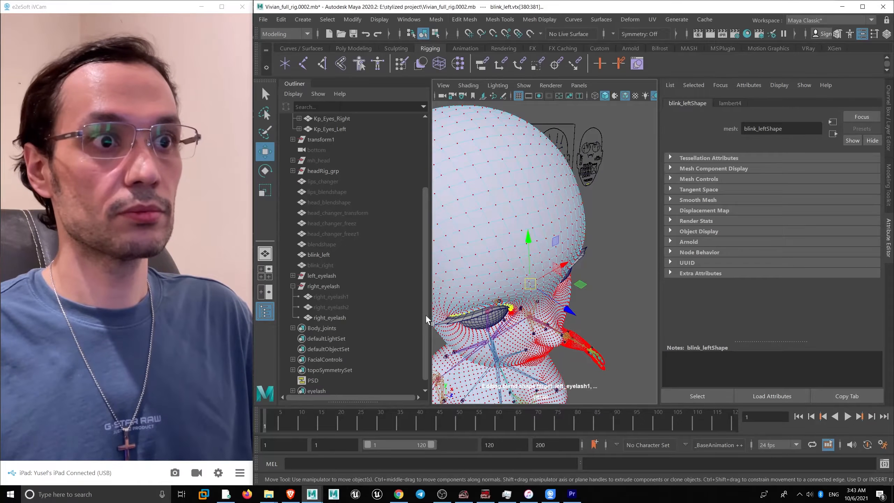
- Reselect the eyelash set's members and add the left_eyelash mesh to the selection
scroll(375, 366, down, 1)
click(319, 380)
right_click(319, 379)
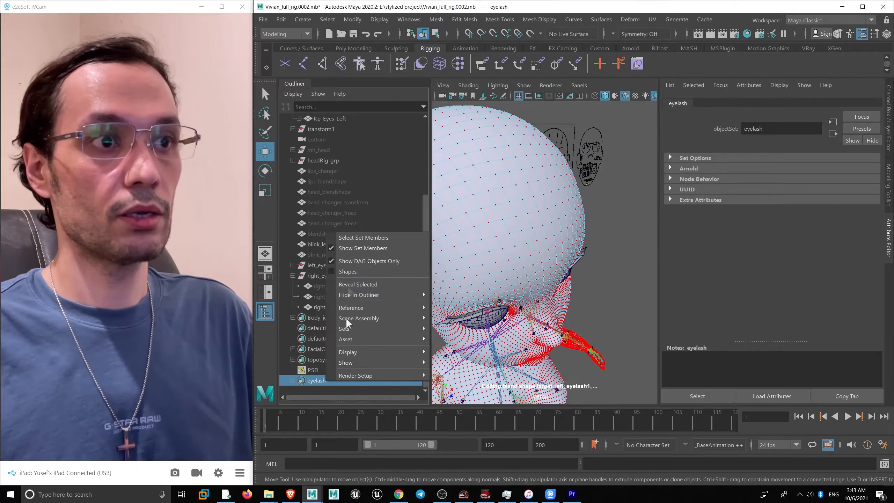
click(363, 238)
alt+drag(461, 176, 640, 257)
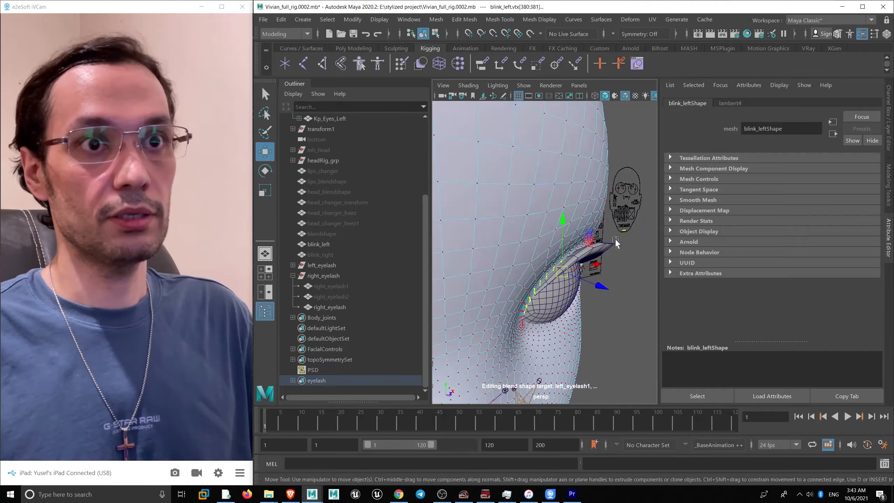
click(615, 252)
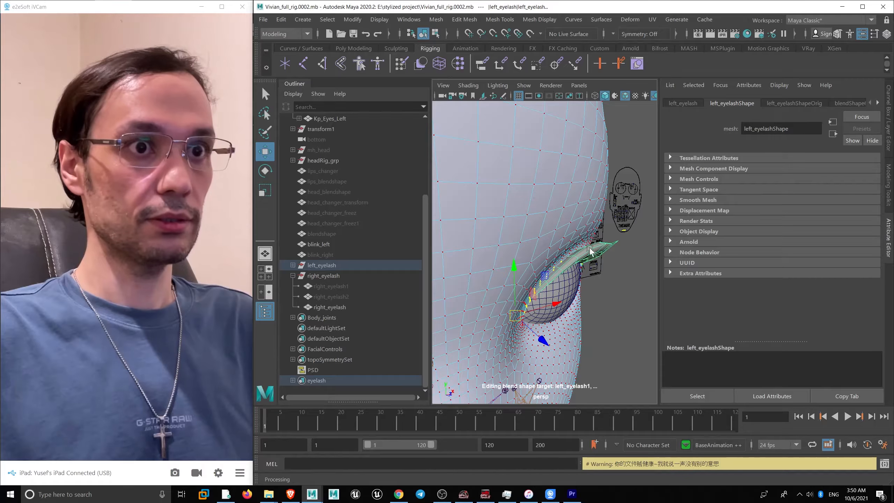
- Examine the selected eyelid vertices and left eyelash from several angles, and clear the selection
alt+right_drag(591, 251, 586, 202)
alt+drag(609, 277, 560, 271)
alt+right_drag(559, 271, 487, 214)
alt+drag(487, 215, 480, 231)
alt+right_drag(541, 259, 594, 306)
alt+drag(595, 306, 584, 323)
alt+right_drag(584, 324, 584, 314)
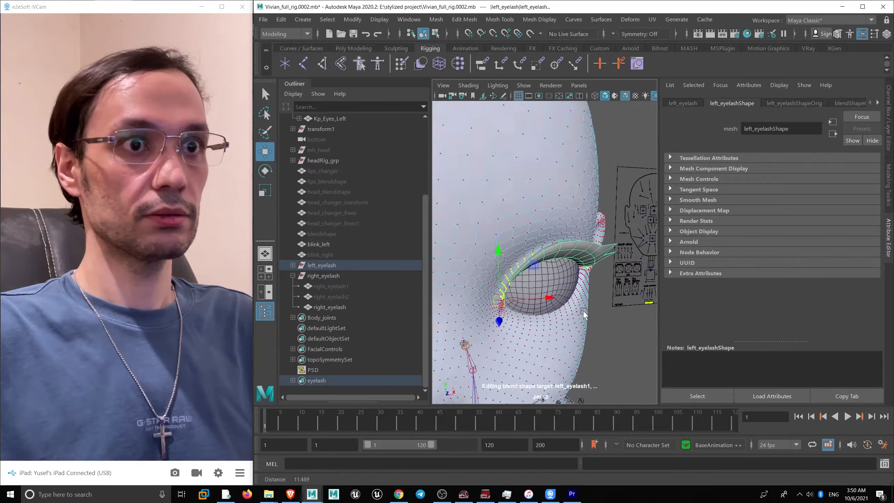
alt+drag(583, 312, 596, 286)
click(612, 323)
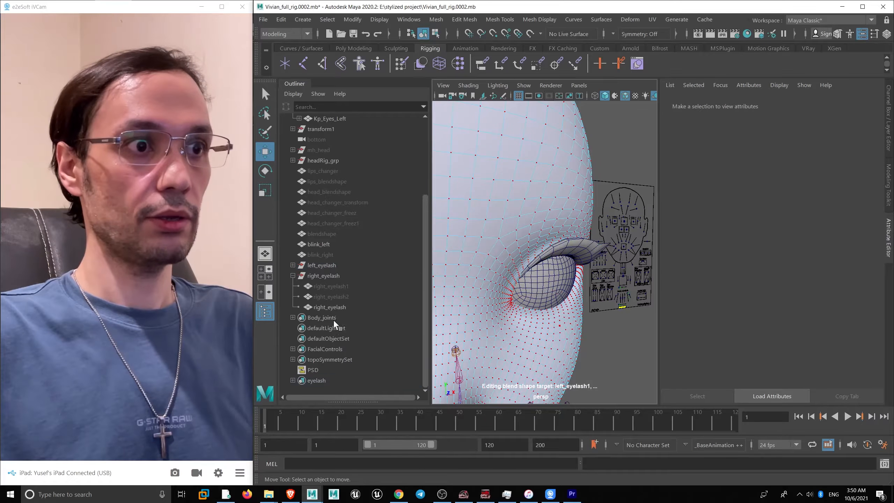
- Select the eyelid vertices stored in the eyelash set together with the left_eyelash mesh
click(327, 317)
click(335, 349)
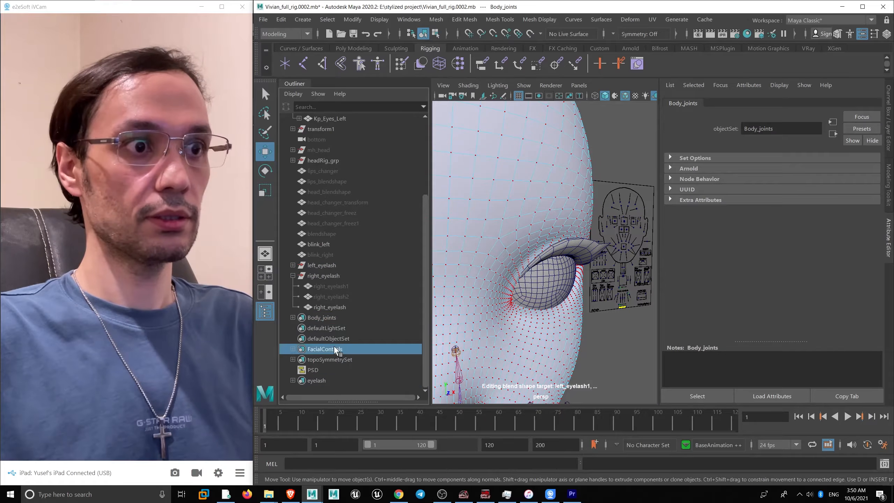
click(316, 380)
right_click(325, 381)
click(386, 249)
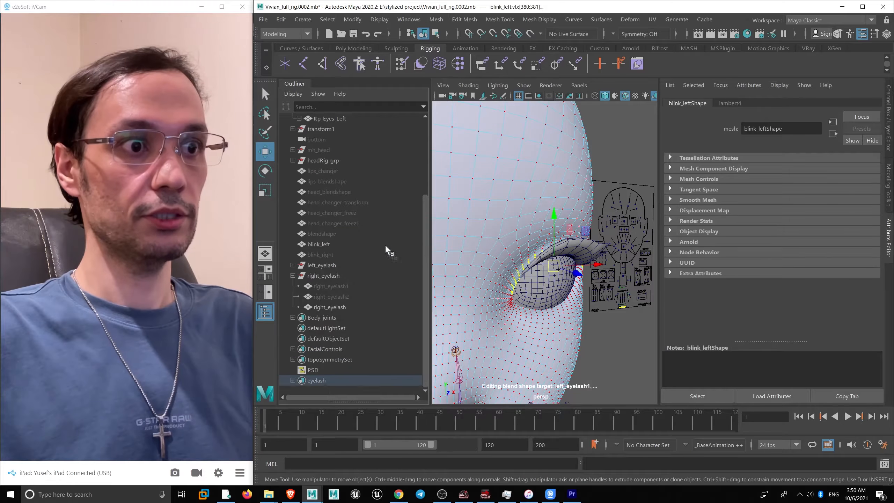
mouse_move(611, 248)
alt+mouse_down()
mouse_move(614, 269)
mouse_move(608, 254)
alt+mouse_up()
click(617, 251)
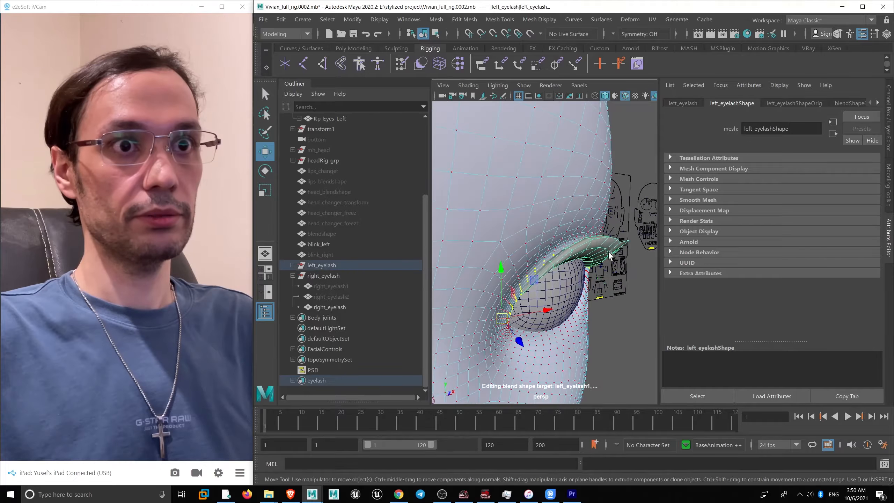
- Bind the selected eyelid vertices to the left_eyelash mesh with a Wrap deformer
key(space)
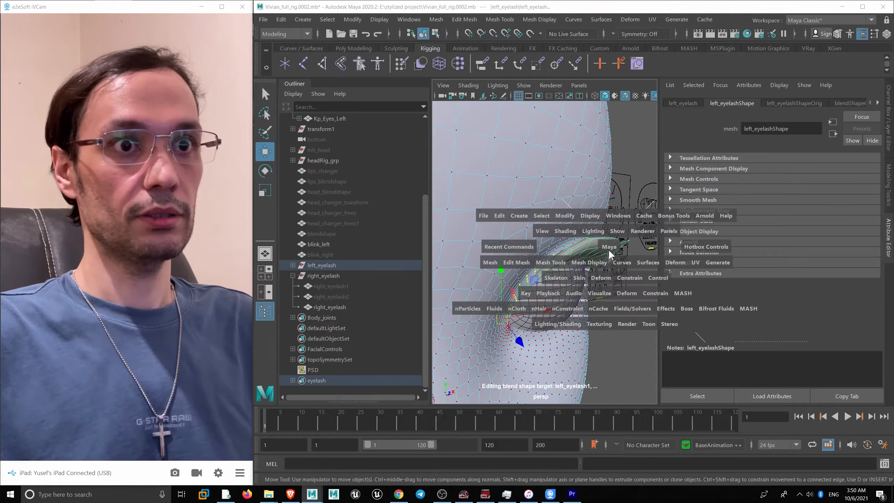
click(600, 278)
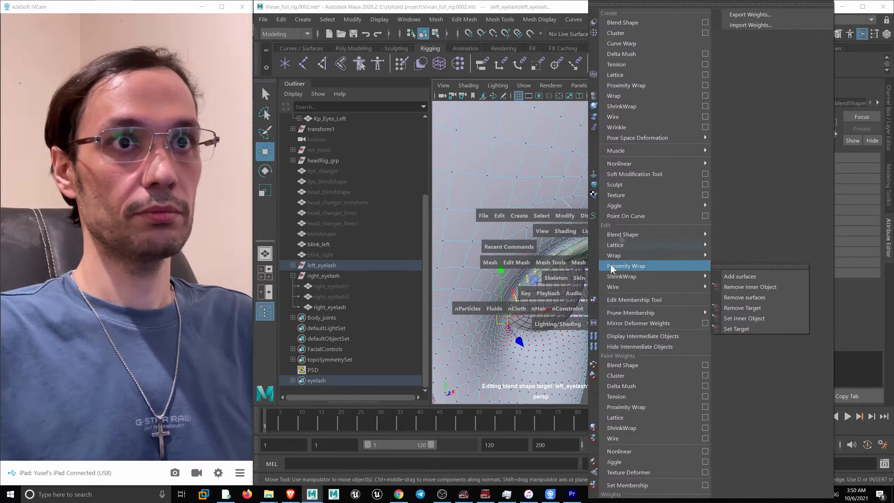
click(652, 99)
alt+drag(604, 248, 602, 239)
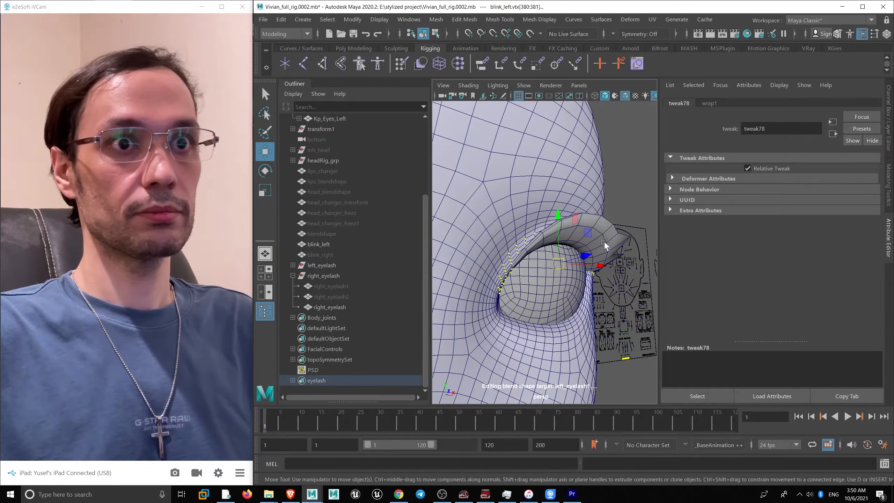
- Apply a Delta Mush deformer to the blink_left head mesh
click(608, 245)
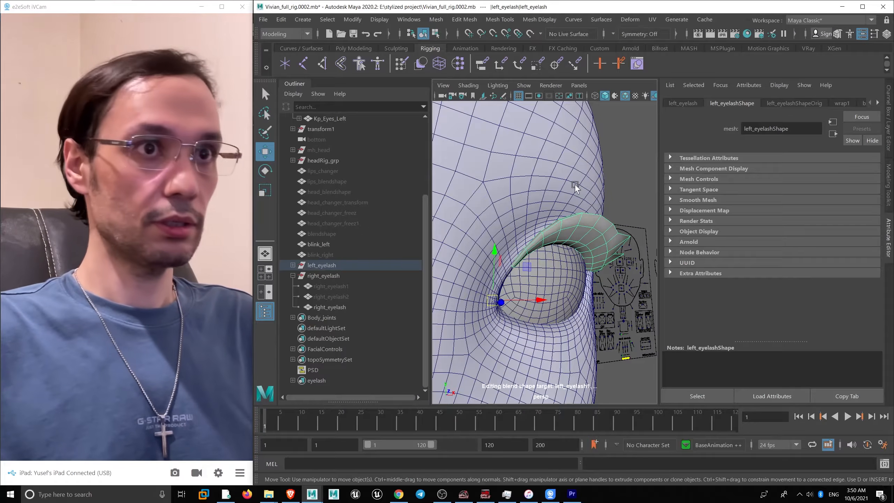
click(580, 175)
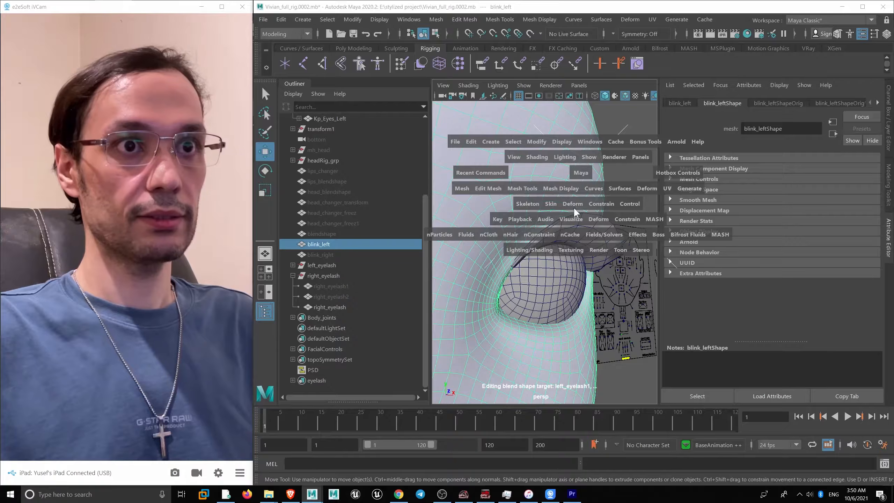
click(573, 204)
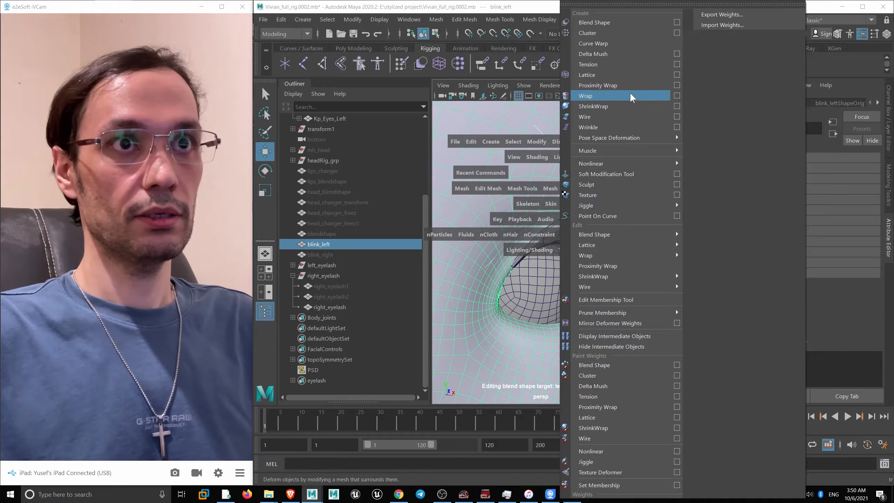
click(638, 55)
- Set the left_eyelash1 blend shape weight of the left eyelash to 1 and check the closed eyelid from several angles
click(567, 261)
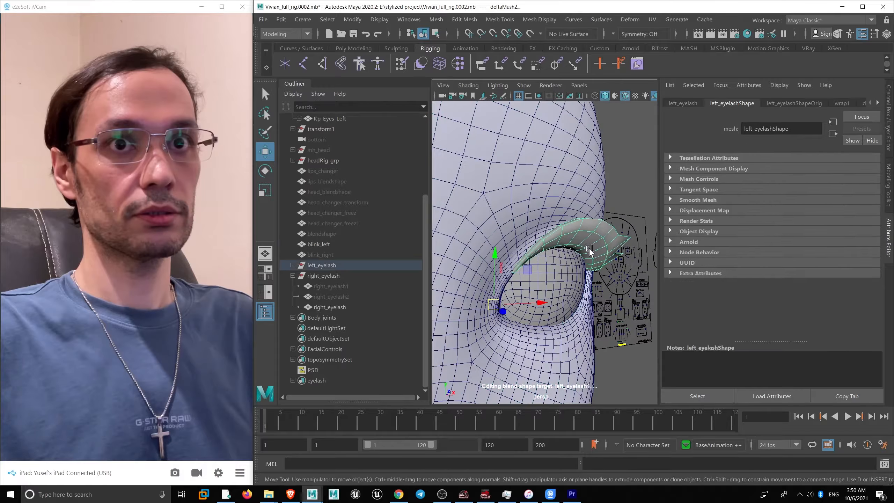
click(839, 103)
click(878, 103)
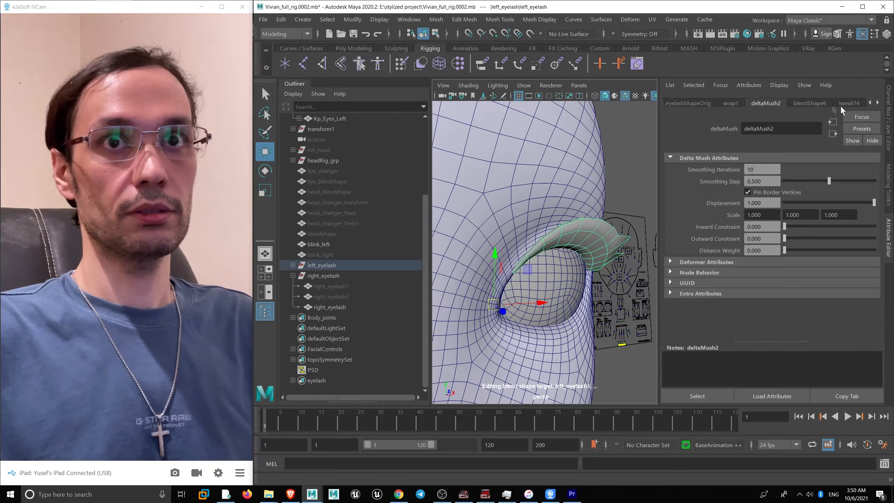
click(832, 103)
drag(803, 191, 840, 191)
alt+drag(577, 214, 577, 192)
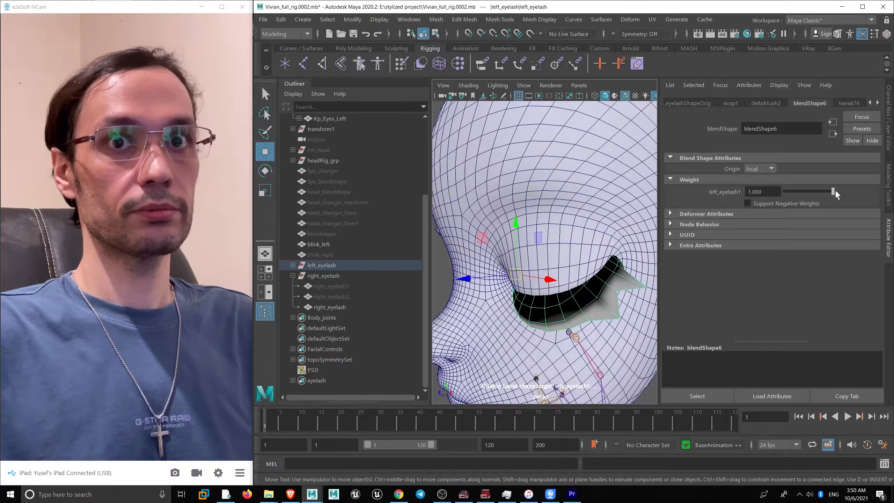
drag(835, 190, 852, 208)
scroll(556, 225, down, 5)
alt+drag(545, 226, 595, 230)
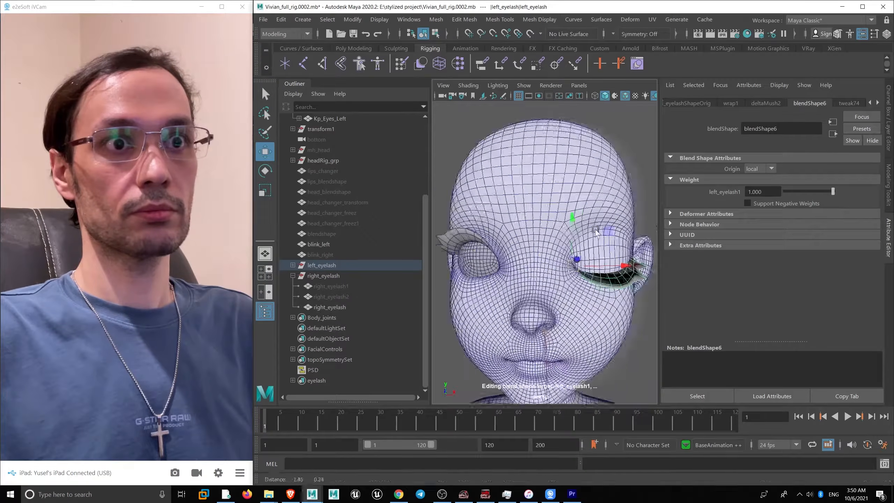
scroll(596, 232, up, 5)
drag(823, 195, 841, 193)
scroll(531, 244, down, 6)
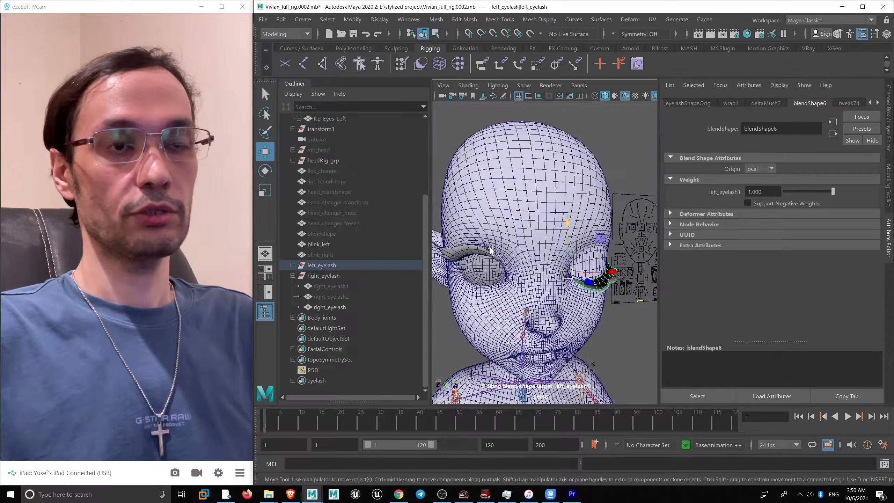
- Rename the blink_left head mesh as blinks
click(477, 249)
scroll(534, 239, up, 5)
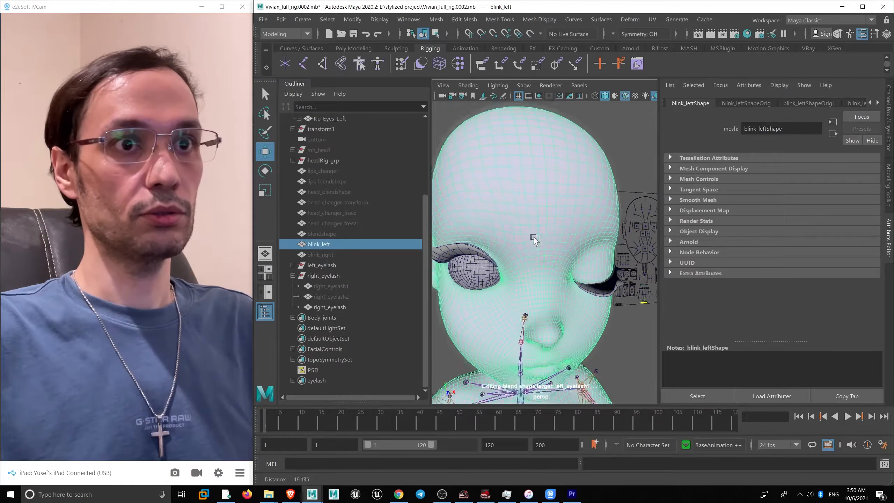
scroll(536, 284, down, 2)
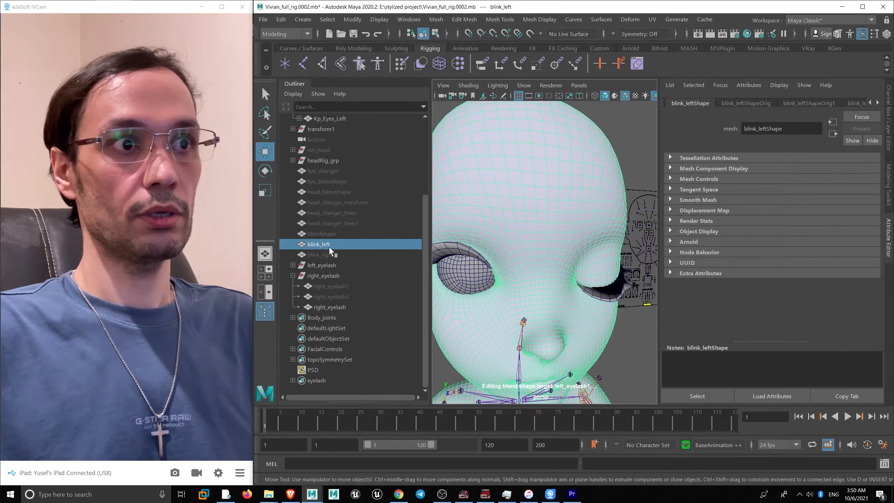
double_click(311, 244)
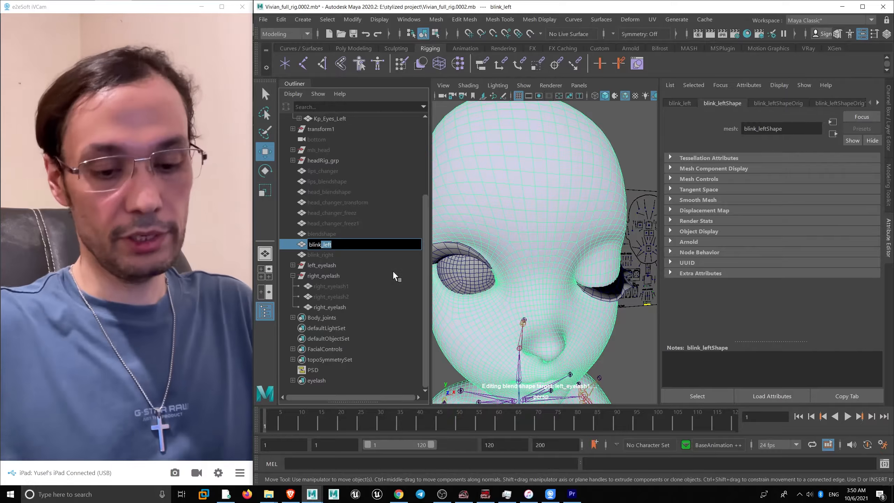
key(BackSpace)
text(s)
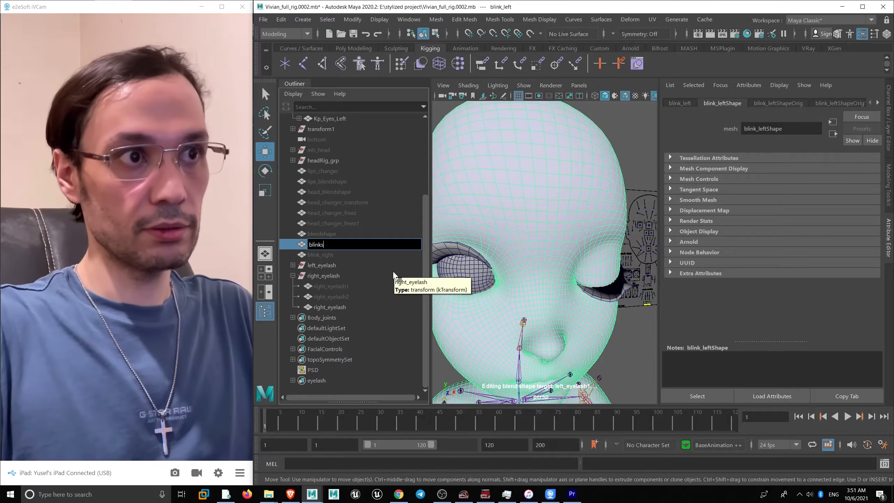
key(Return)
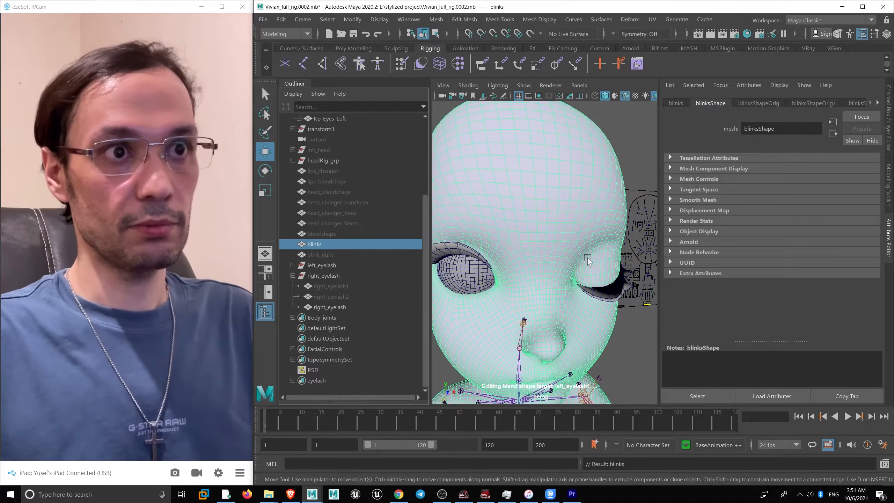
- Delete the hidden blink_right mesh and select the blinks mesh
scroll(557, 241, down, 4)
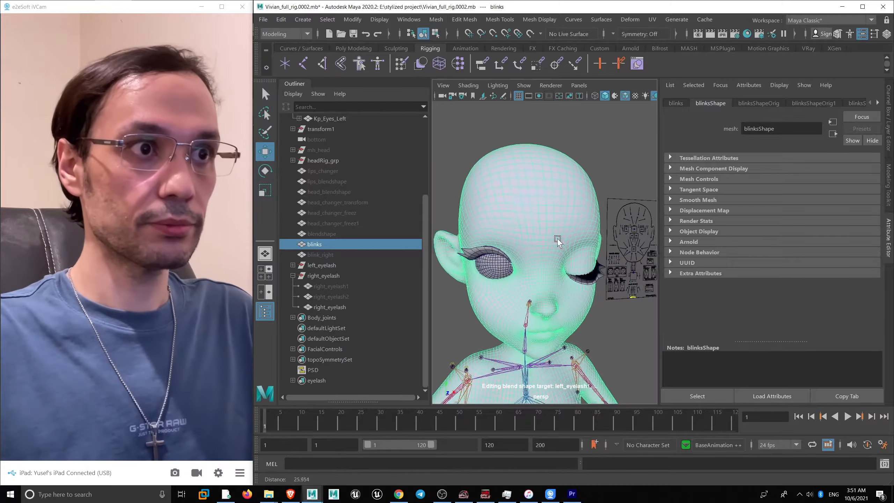
scroll(557, 241, down, 1)
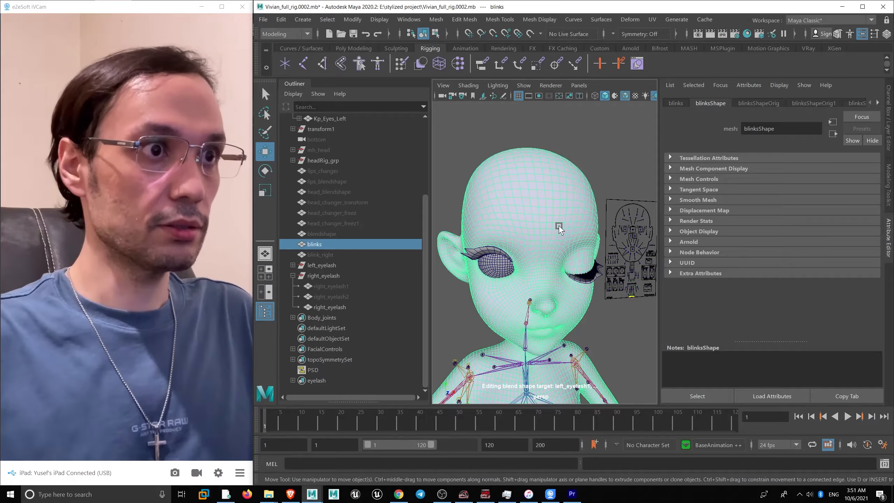
click(326, 255)
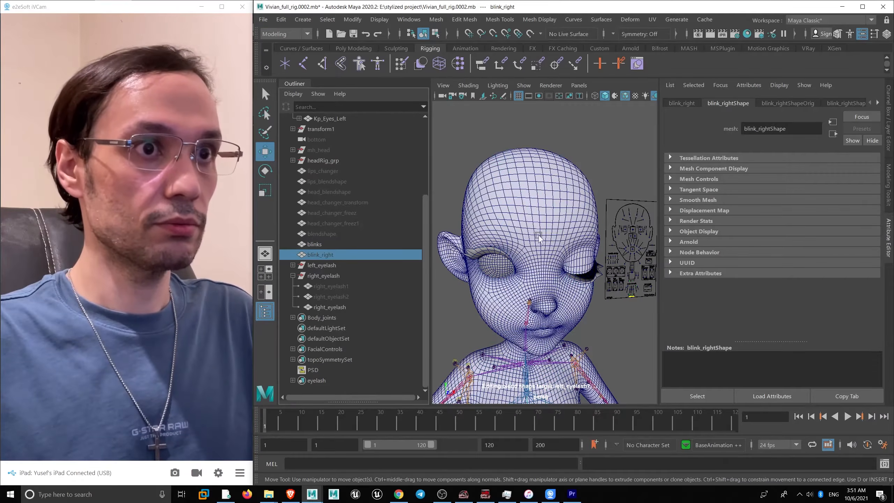
key(Delete)
scroll(509, 274, up, 3)
click(310, 254)
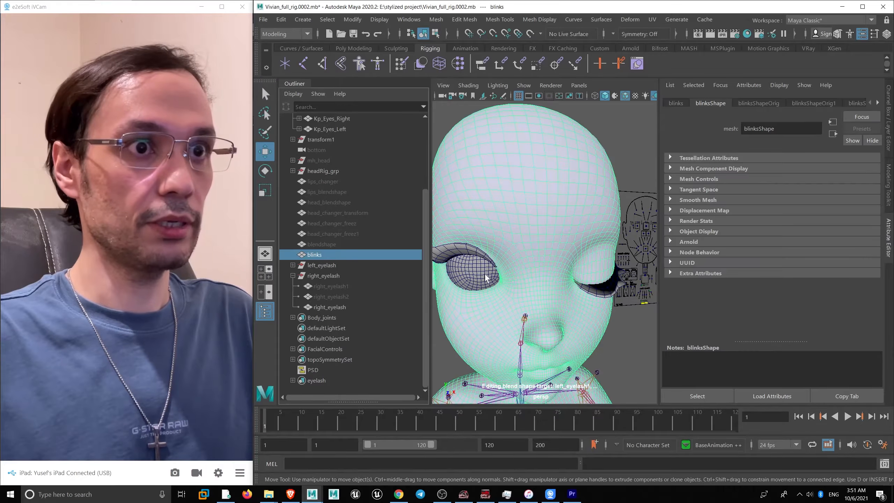
- Select the right eyelash and examine it and the surrounding eyelid from several angles
click(476, 253)
scroll(526, 331, up, 4)
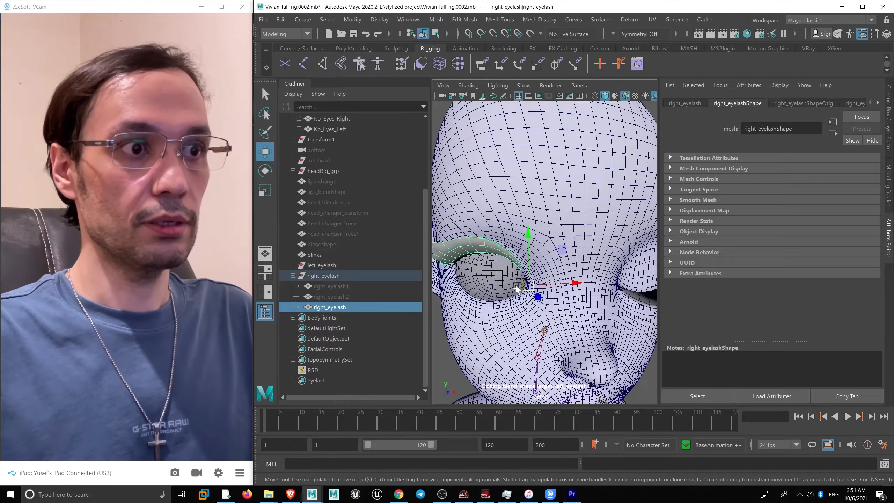
alt+right_drag(526, 328, 486, 302)
alt+drag(487, 302, 442, 300)
alt+right_drag(442, 300, 499, 327)
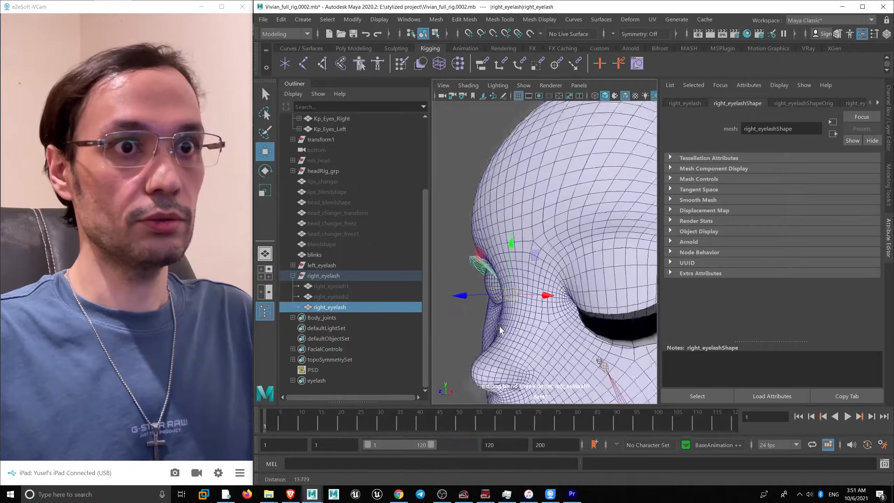
alt+middle_drag(499, 327, 506, 327)
alt+drag(506, 327, 541, 328)
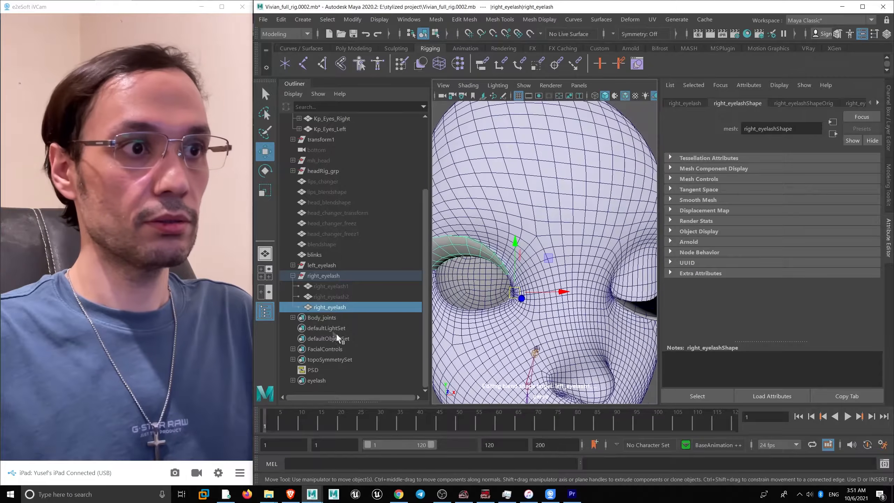
click(330, 317)
right_click(330, 317)
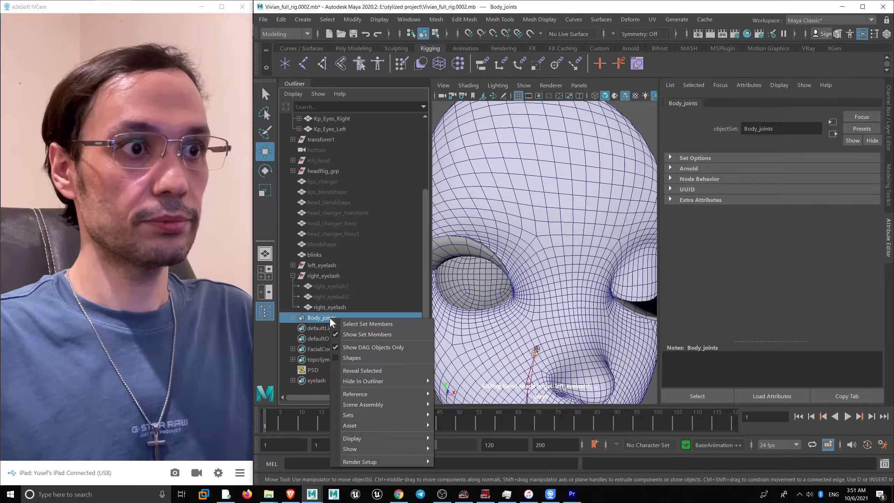
click(348, 320)
click(330, 349)
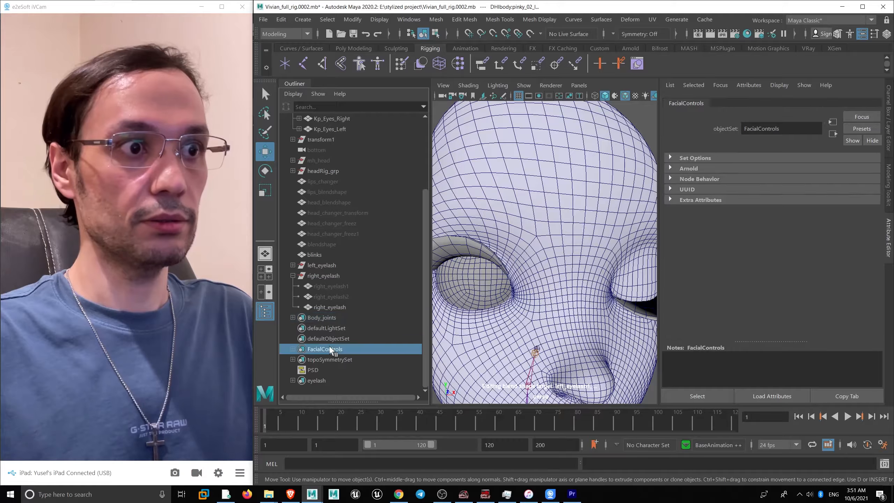
- Select the left eyelid vertices stored in the eyelash set
click(316, 380)
right_click(323, 380)
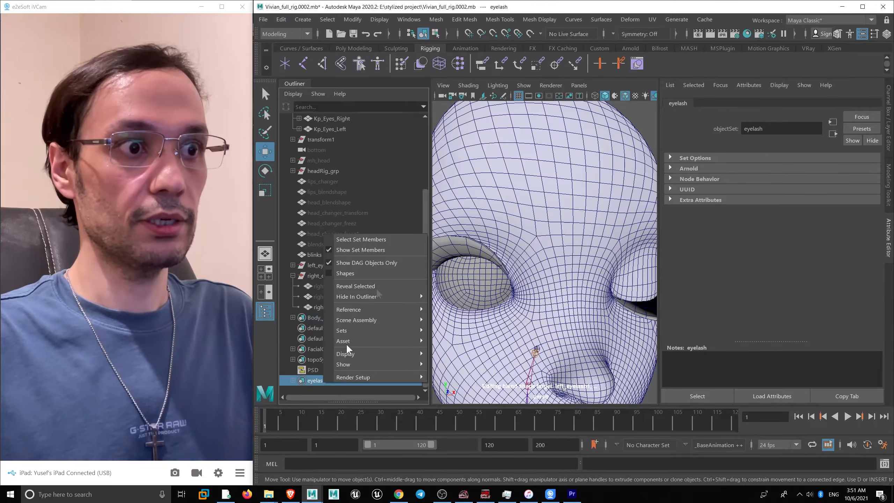
click(384, 241)
scroll(571, 236, down, 5)
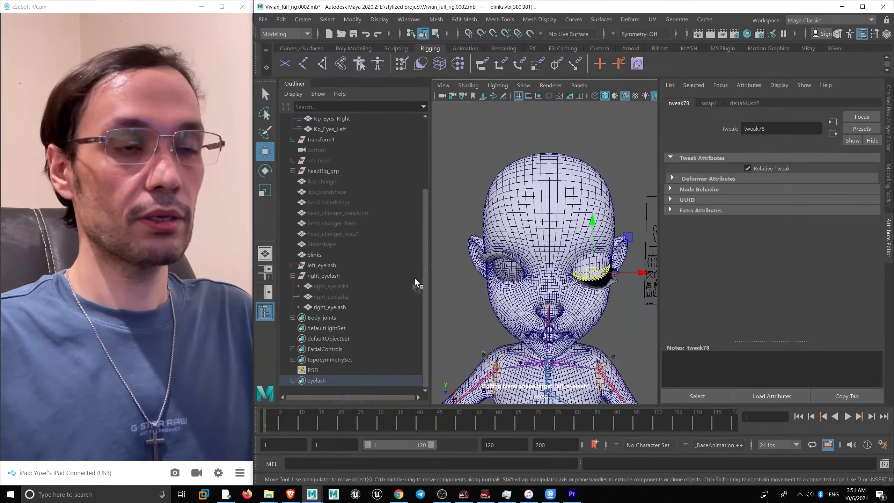
- Set the left_eyelash1 blend shape weight of the left eyelash to 0 to reopen the eye
scroll(612, 286, up, 1)
click(613, 288)
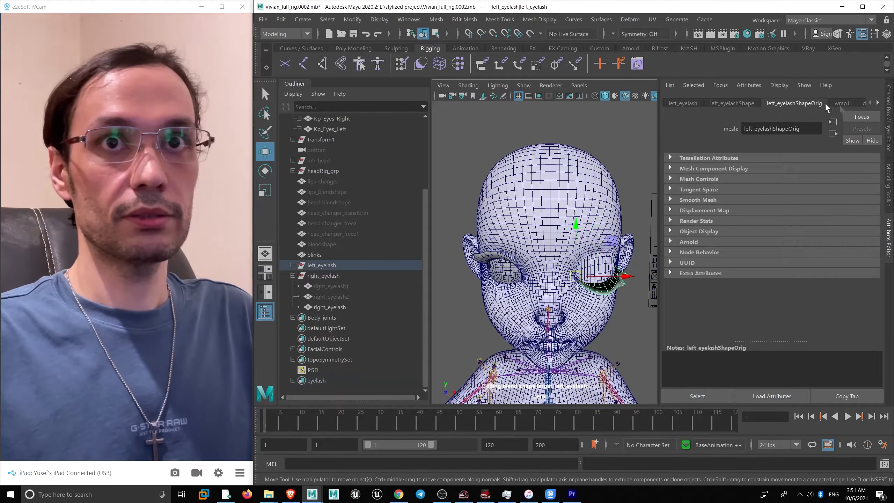
click(877, 102)
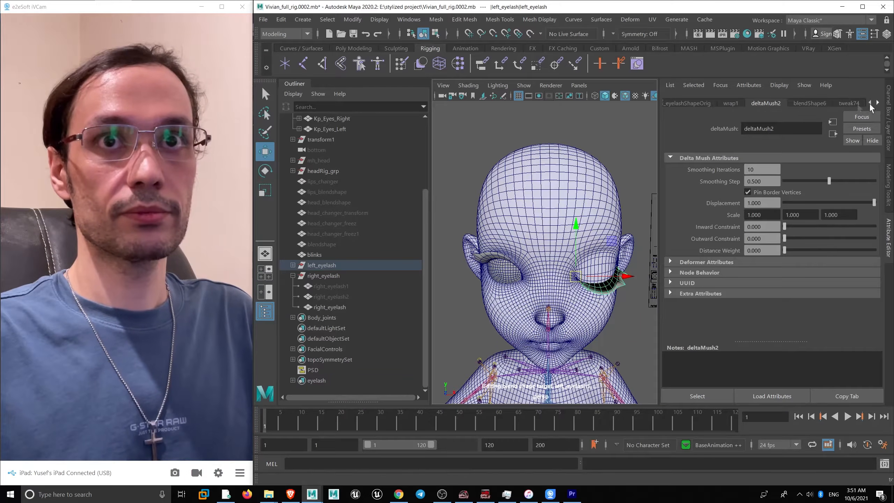
click(809, 103)
drag(827, 189, 687, 188)
scroll(569, 193, up, 3)
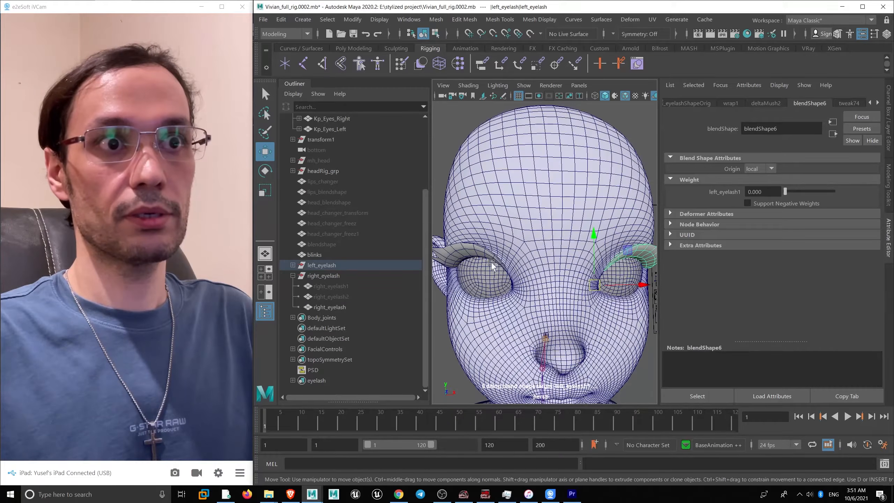
- Select the eyelash set's vertices, extend the selection to the opposite eyelid with Object X symmetry, and turn symmetry off
click(520, 257)
click(438, 318)
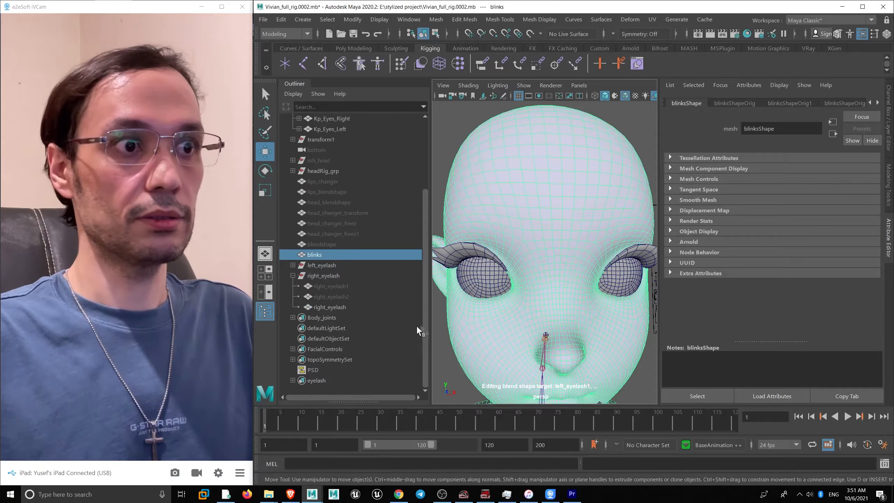
right_click(324, 379)
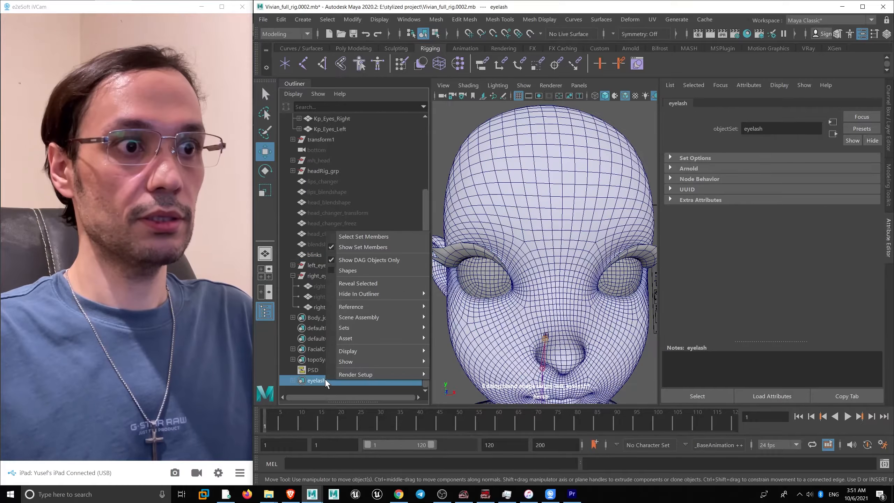
click(385, 237)
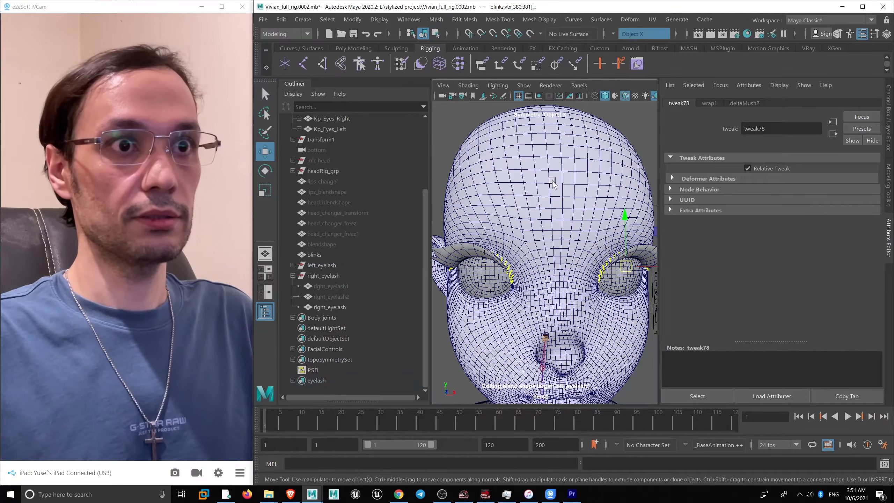
scroll(535, 225, down, 5)
scroll(516, 219, up, 1)
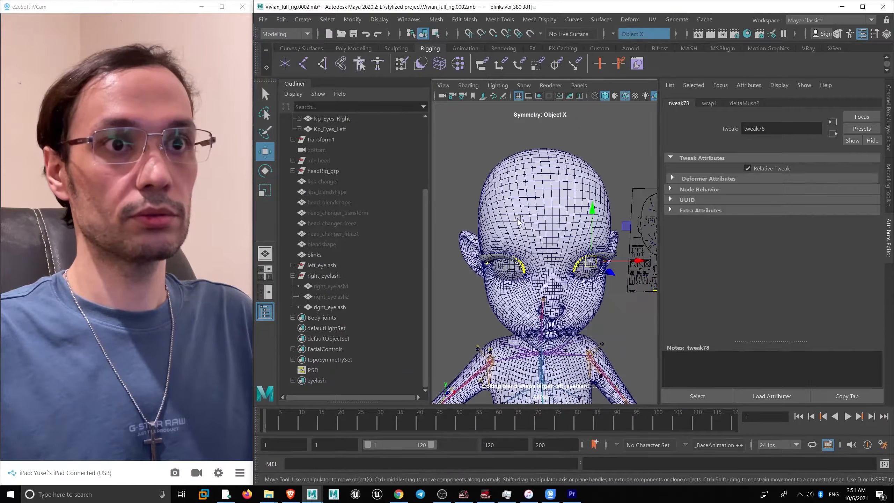
alt+middle_drag(516, 219, 503, 224)
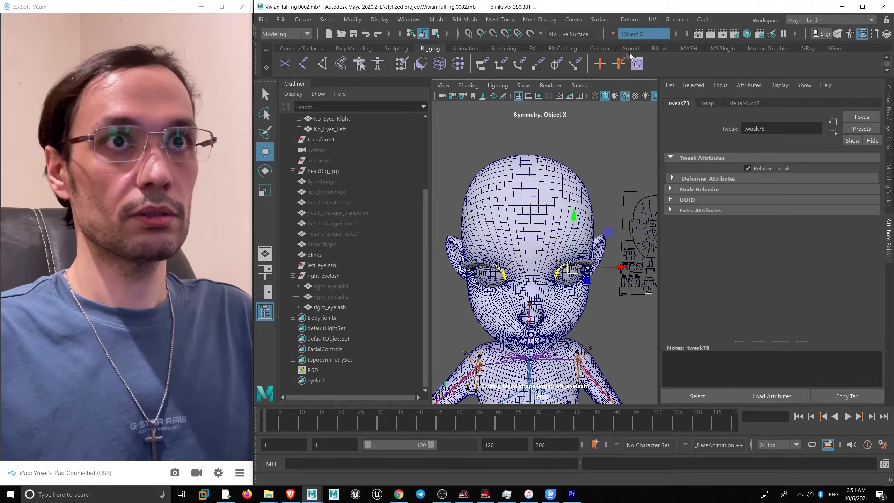
alt+drag(539, 224, 530, 234)
scroll(530, 234, up, 2)
ctrl+shift+right_drag(530, 233, 530, 186)
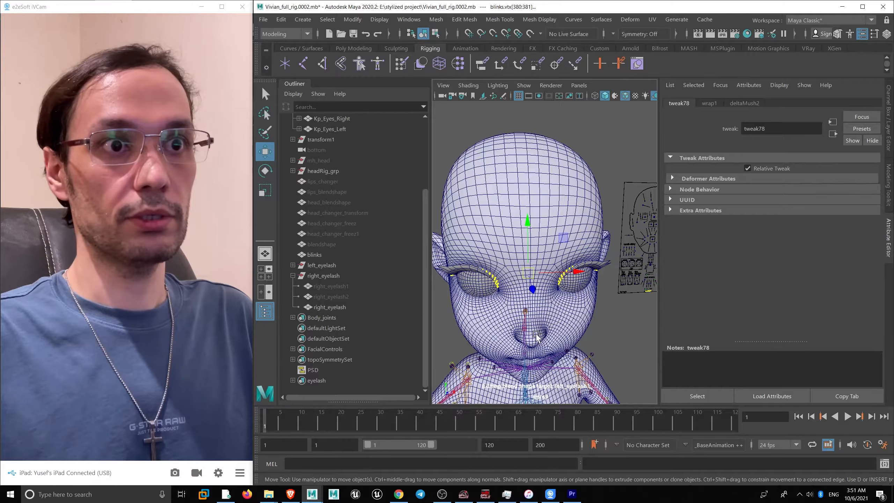
- Switch the blinks mesh to vertex component mode, keeping the upper eyelid vertices of both eyes selected
alt+drag(535, 314, 545, 276)
alt+right_drag(545, 276, 559, 251)
alt+drag(559, 251, 594, 237)
alt+right_drag(592, 238, 566, 231)
click(436, 35)
alt+right_drag(584, 155, 616, 172)
alt+drag(616, 173, 591, 198)
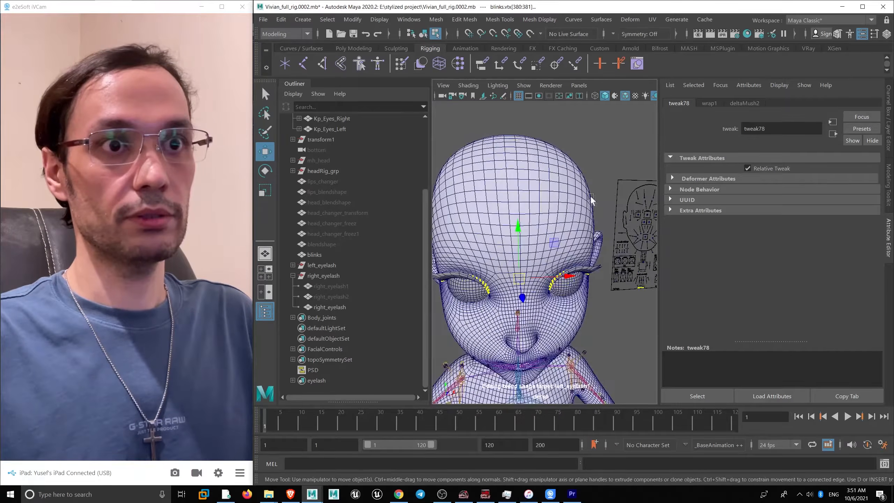
alt+drag(550, 289, 550, 295)
right_drag(564, 209, 533, 204)
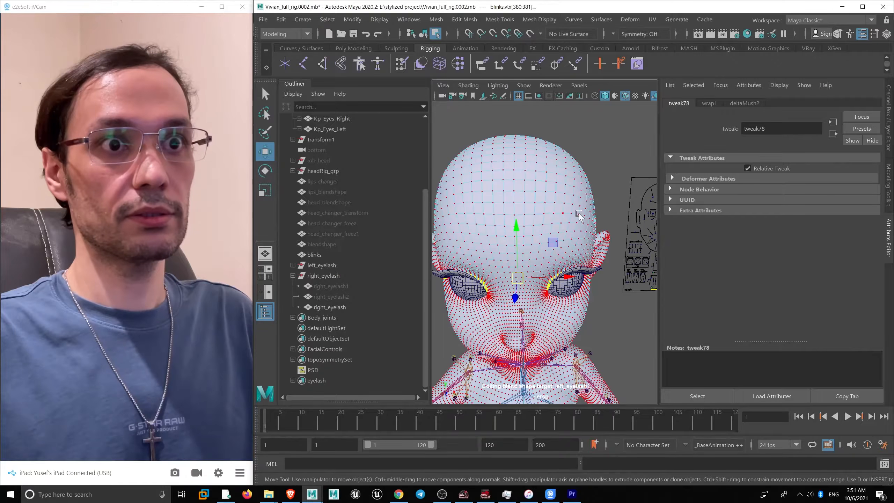
- Deselect the left eye's upper eyelid vertices on the blinks mesh, keeping only the right eye's selected
alt+drag(615, 220, 618, 212)
ctrl+drag(539, 313, 539, 313)
alt+drag(516, 252, 534, 242)
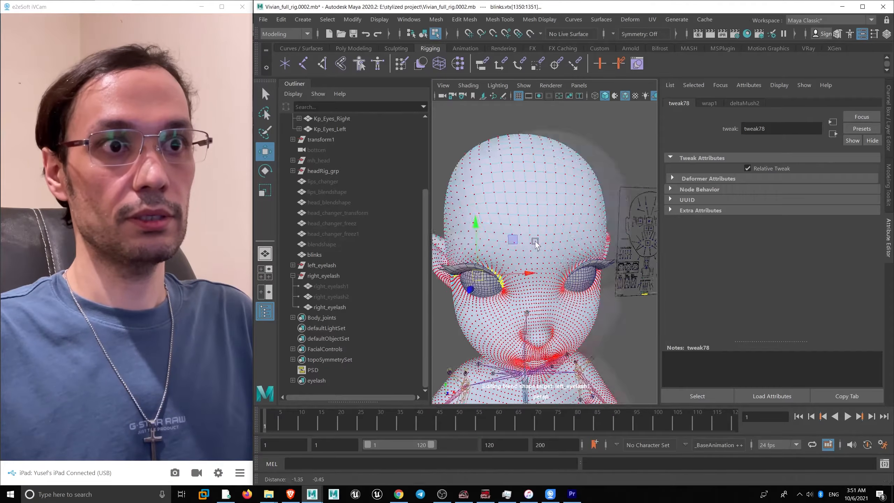
alt+right_drag(528, 240, 541, 255)
alt+drag(535, 258, 564, 261)
- Switch from component mode back to object selection mode with the blinks mesh selected
click(423, 34)
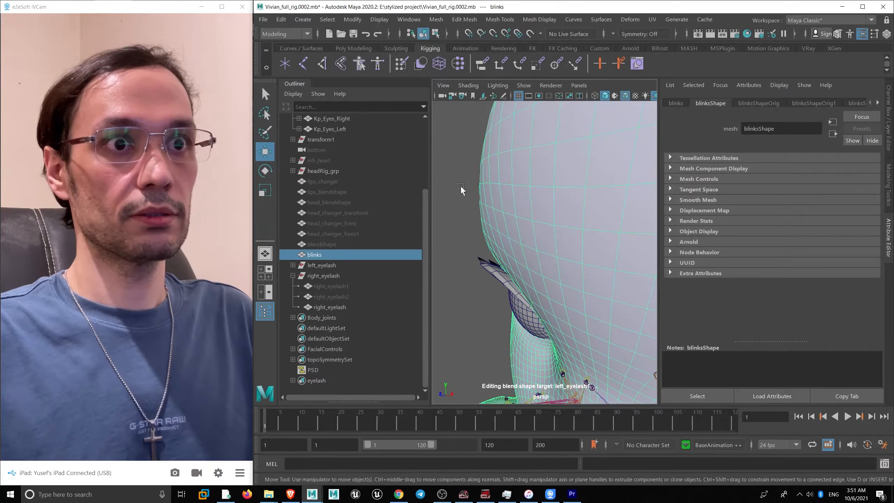
alt+drag(460, 186, 488, 187)
key(ctrl+z)
alt+drag(487, 236, 472, 238)
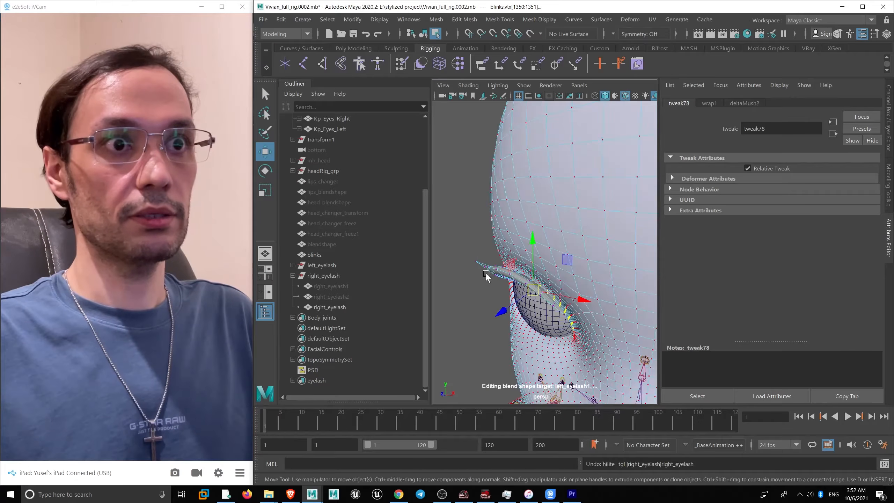
click(423, 34)
key(ctrl+z)
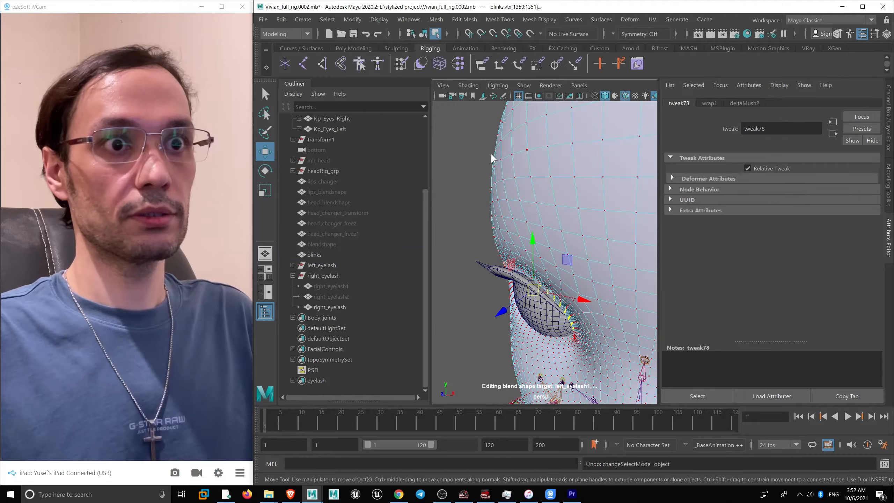
click(423, 34)
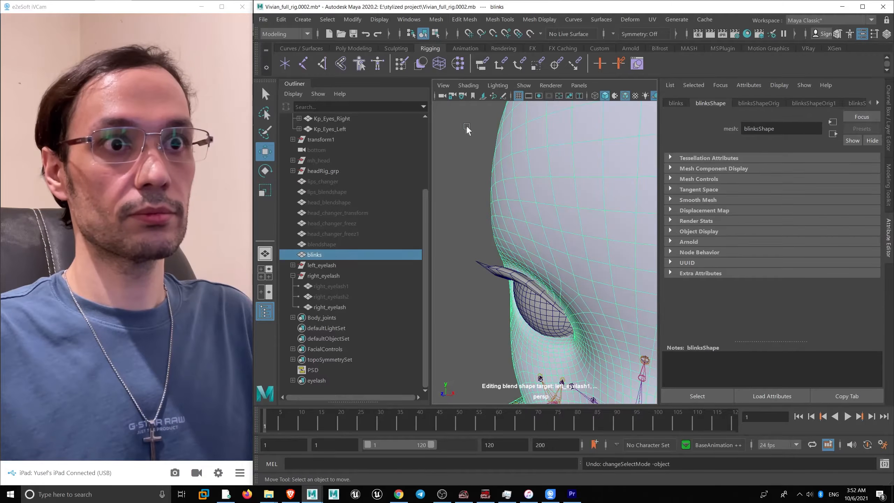
click(467, 132)
alt+drag(510, 222, 505, 217)
alt+right_drag(505, 215, 487, 213)
alt+middle_drag(559, 225, 526, 211)
click(527, 211)
alt+drag(528, 210, 554, 197)
alt+middle_drag(539, 192, 528, 173)
alt+right_drag(528, 173, 556, 185)
alt+middle_drag(528, 198, 550, 165)
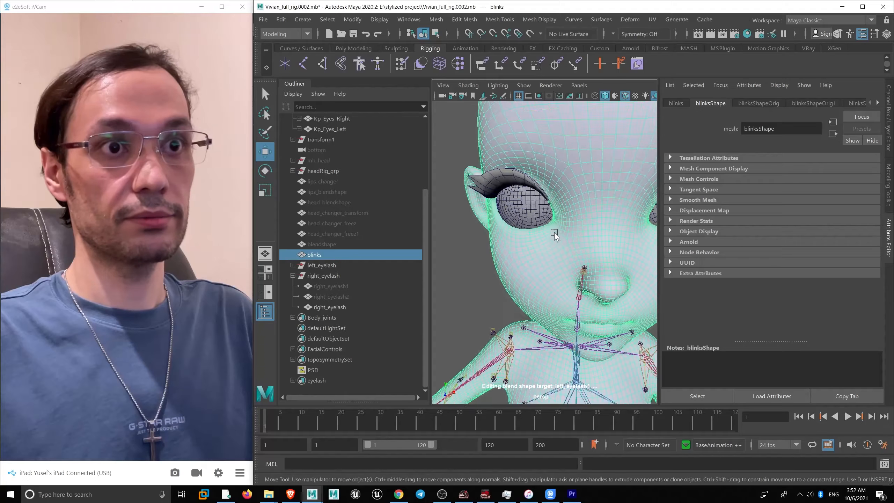
- Select the eyelash set's members in object selection mode, extend the selection to both eyelids with Object X symmetry, and turn symmetry off
click(324, 380)
right_click(323, 380)
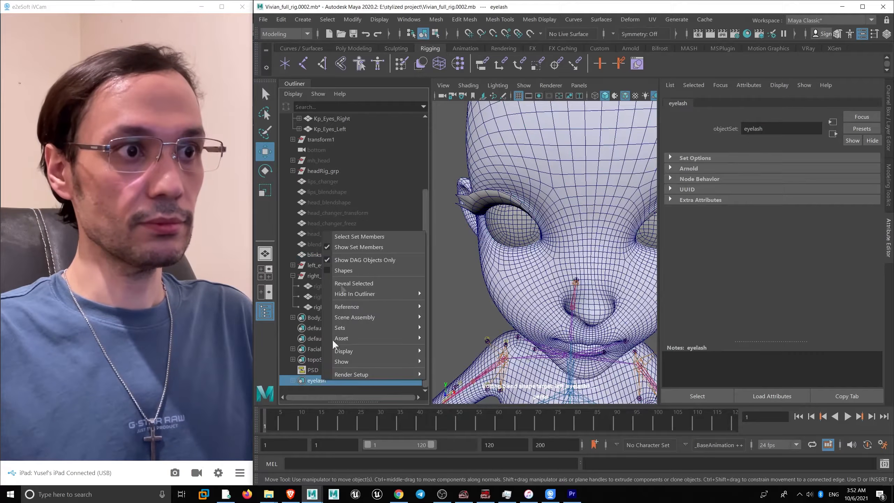
click(353, 236)
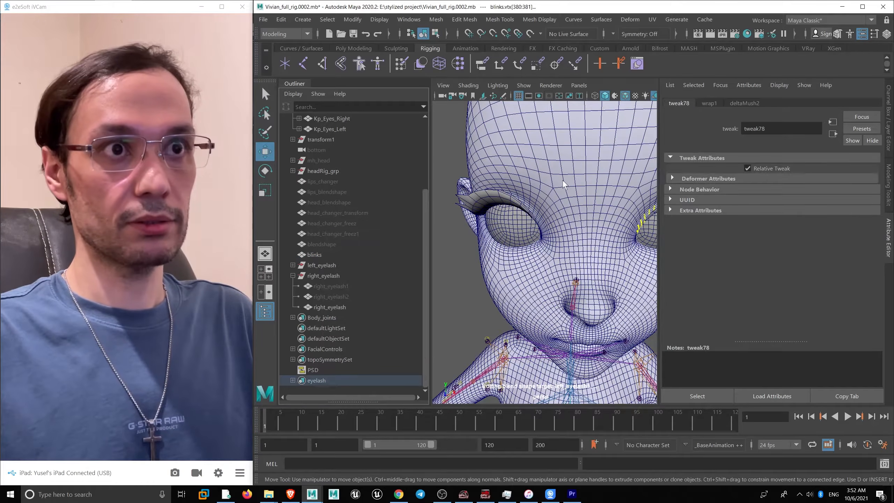
key(ctrl+shift+x)
scroll(528, 152, down, 5)
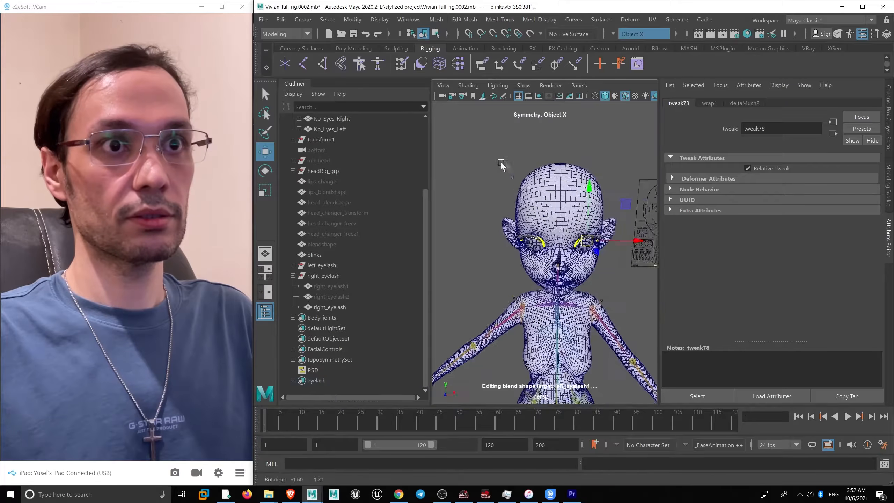
mouse_move(507, 163)
alt+mouse_down()
mouse_move(512, 176)
mouse_move(564, 157)
mouse_move(548, 157)
alt+mouse_up()
key(ctrl+shift+x)
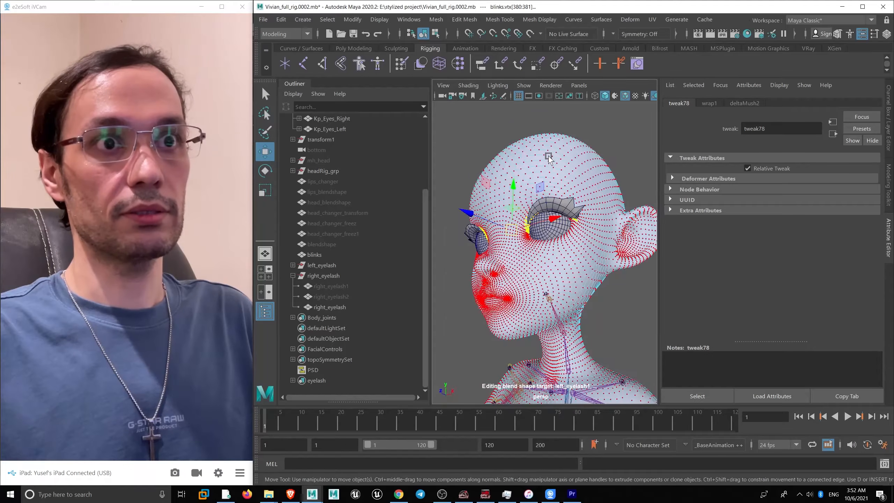
scroll(548, 156, up, 3)
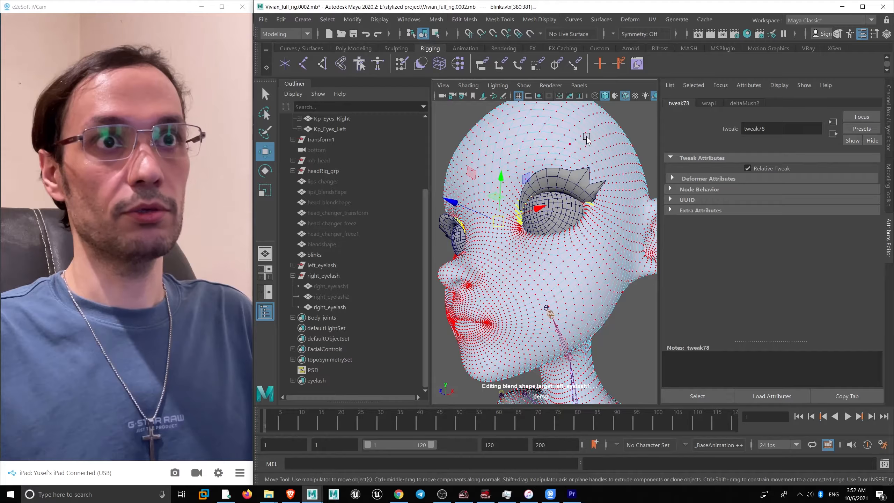
- Return the blinks mesh to object mode and isolate it in the viewport
right_drag(533, 139, 582, 127)
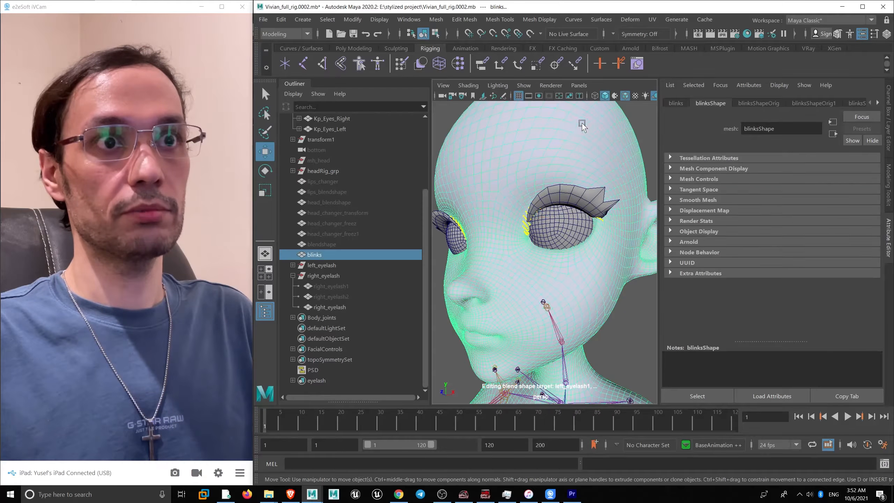
click(889, 98)
click(717, 99)
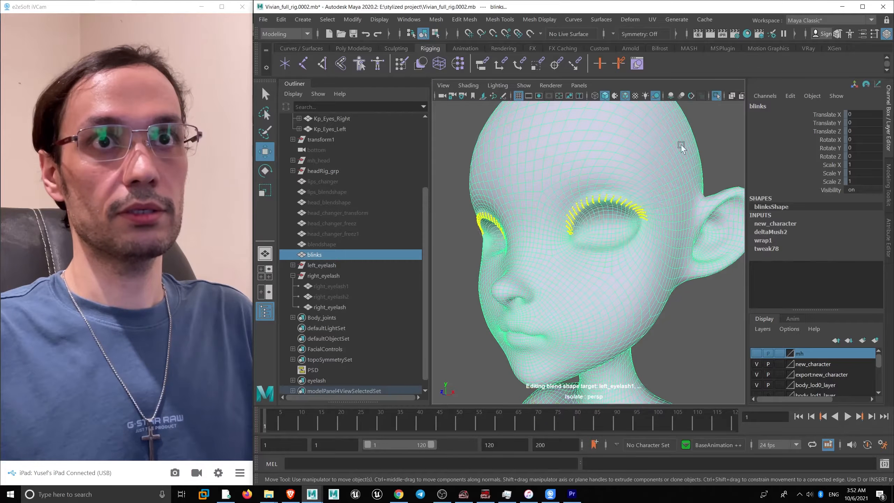
- Show the isolated blinks mesh's vertices and remove the left eye's upper eyelid vertices from the selection
alt+drag(678, 144, 654, 167)
key(F8)
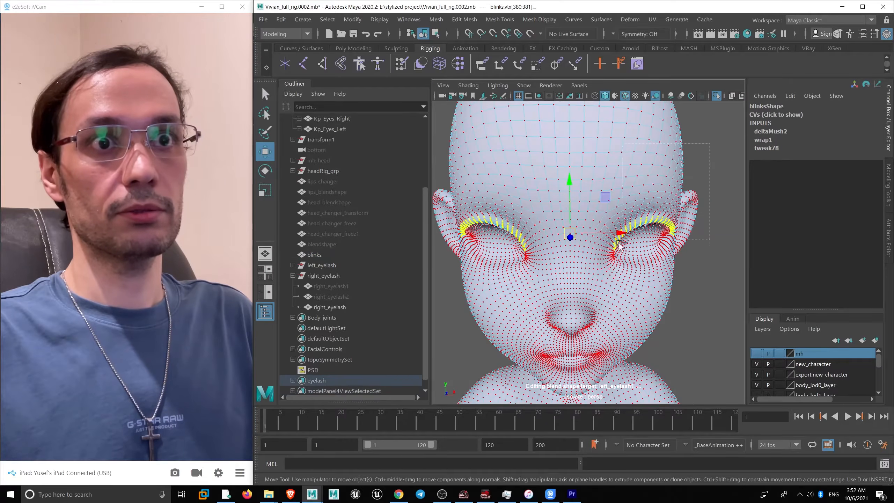
ctrl+drag(619, 245, 602, 281)
key(f)
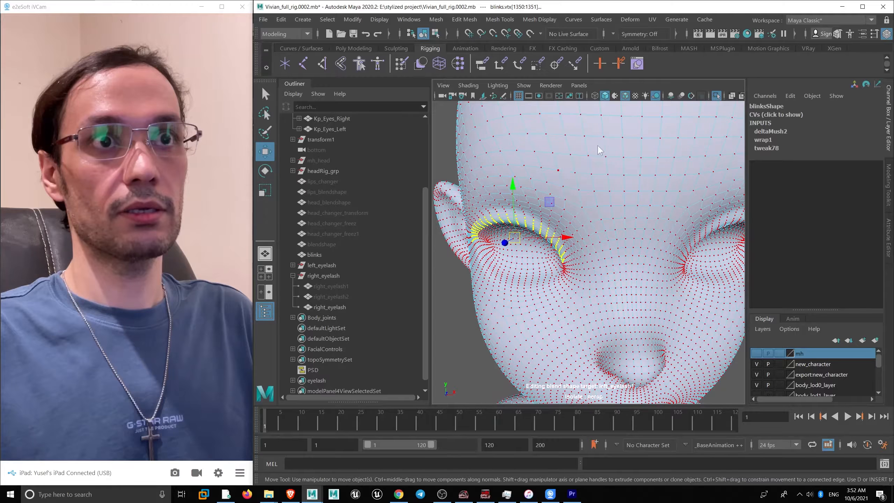
- End the isolation and select only the right eye's upper eyelid vertices from the eyelash set on the blinks mesh
key(F8)
click(716, 98)
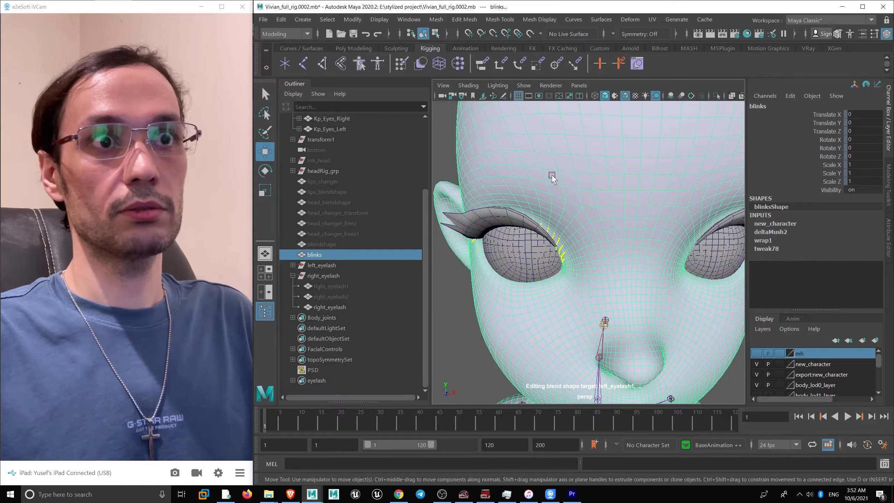
right_drag(509, 164, 509, 164)
scroll(598, 202, down, 5)
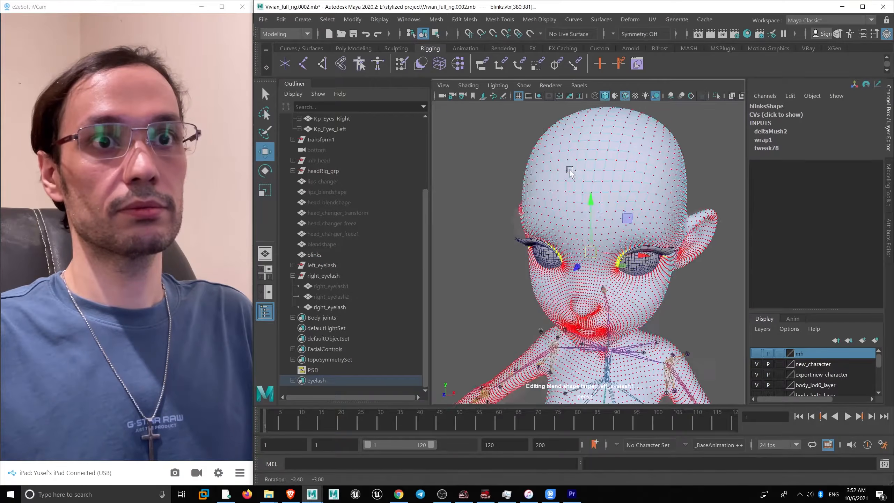
alt+middle_drag(597, 200, 584, 202)
click(559, 252)
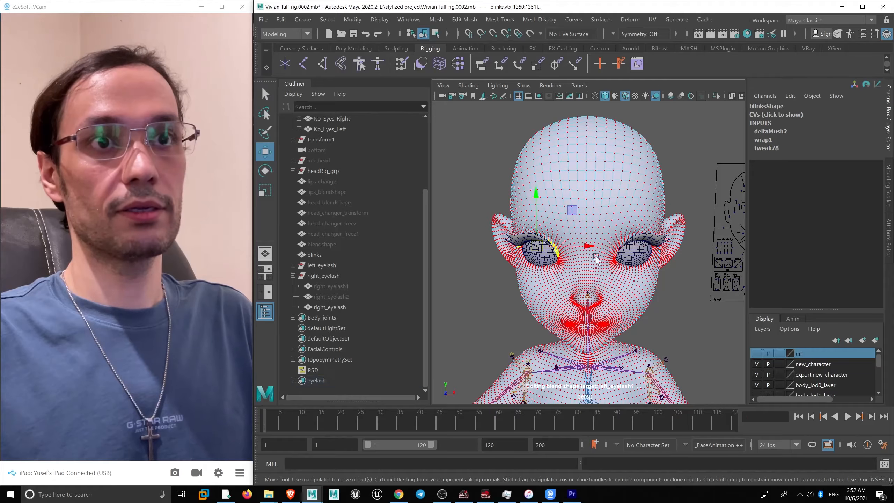
- Add the right_eyelash mesh to the selected right eyelid vertices and create a Wrap deformer
scroll(559, 253, up, 3)
alt+drag(555, 256, 574, 228)
scroll(506, 276, up, 5)
click(530, 247)
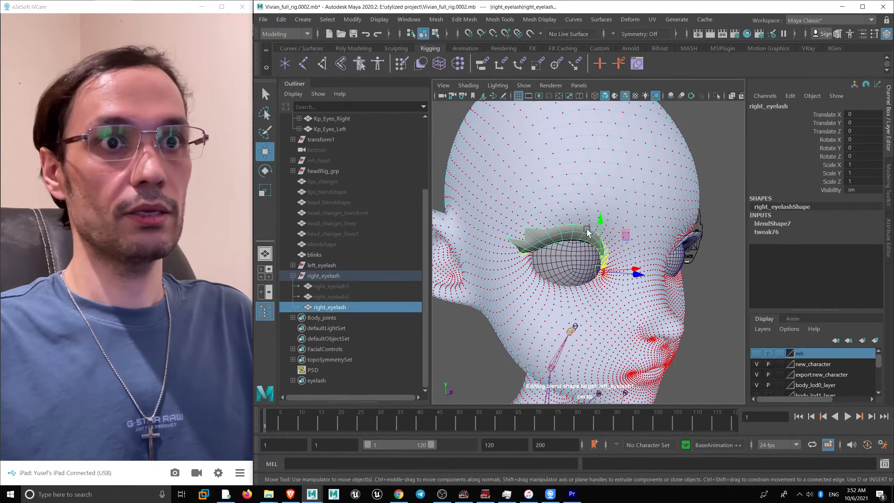
key(space)
click(582, 259)
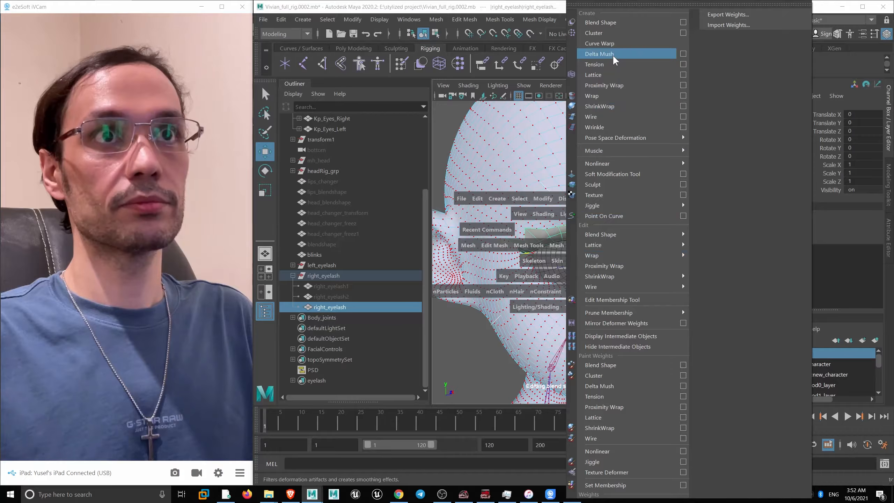
click(613, 96)
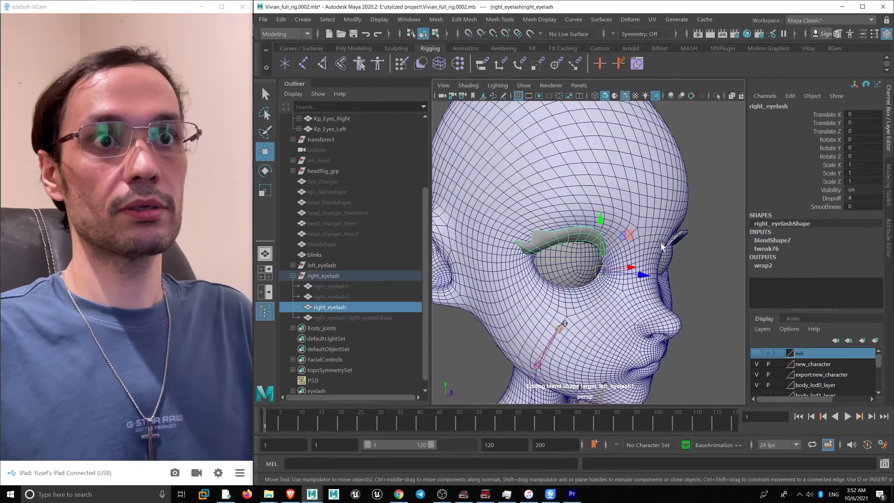
- Set the right_eyelash1 blend shape weight of the right eyelash to 1 to close the eye
key(ctrl+a)
click(878, 102)
click(877, 102)
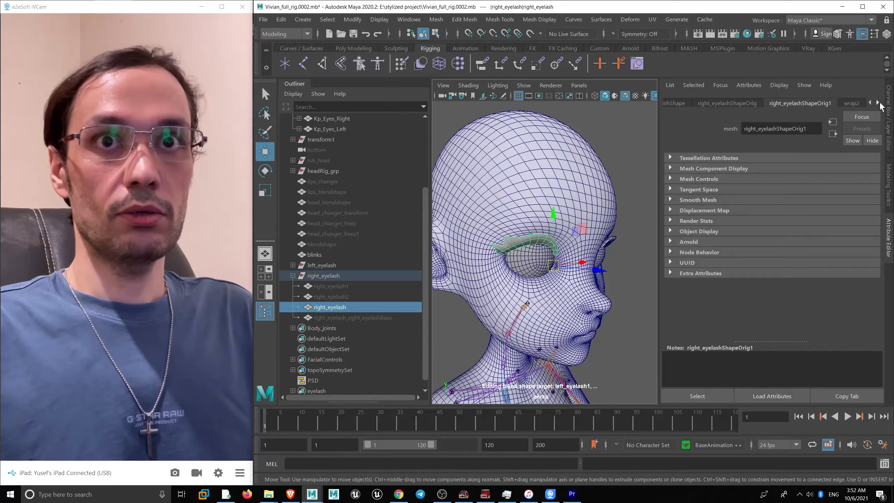
click(878, 102)
click(877, 102)
drag(782, 191, 844, 191)
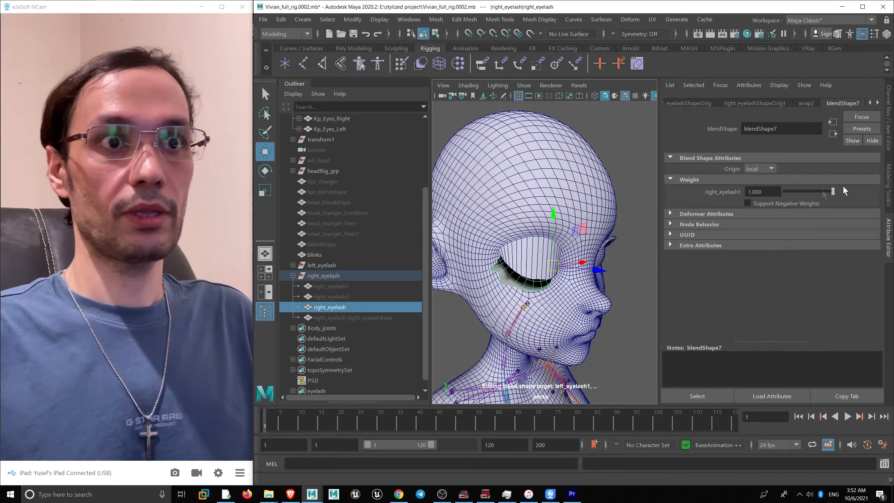
- Reorder the blinks mesh's input operations so that Delta Mush (deltaMush2) sits above Wrap (wrap2)
click(569, 199)
scroll(568, 200, up, 3)
alt+drag(569, 200, 564, 157)
right_drag(564, 158, 653, 369)
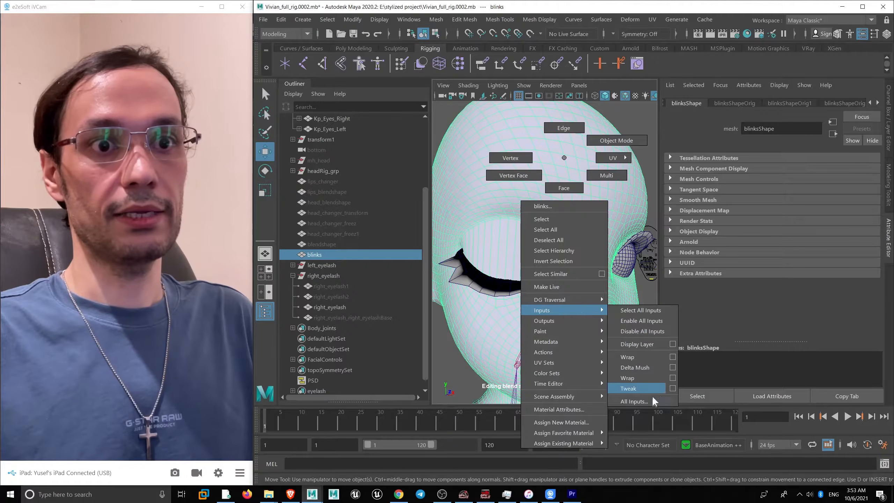
right_drag(649, 402, 649, 401)
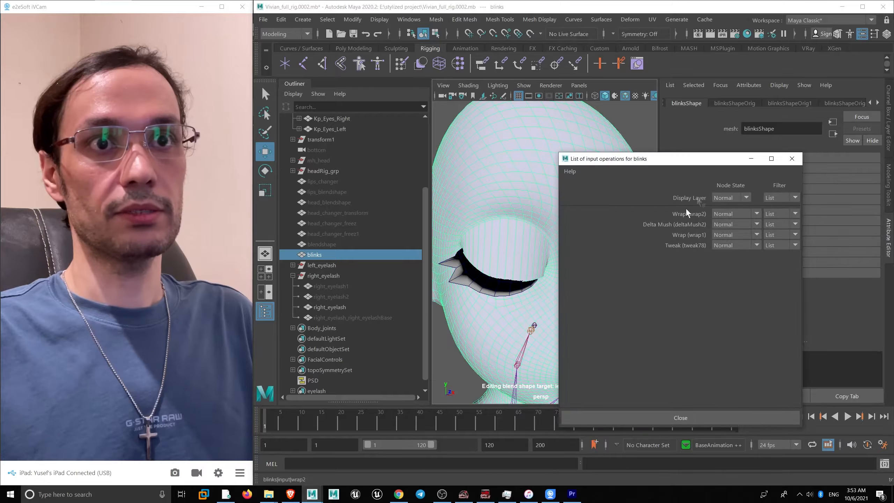
drag(710, 160, 745, 181)
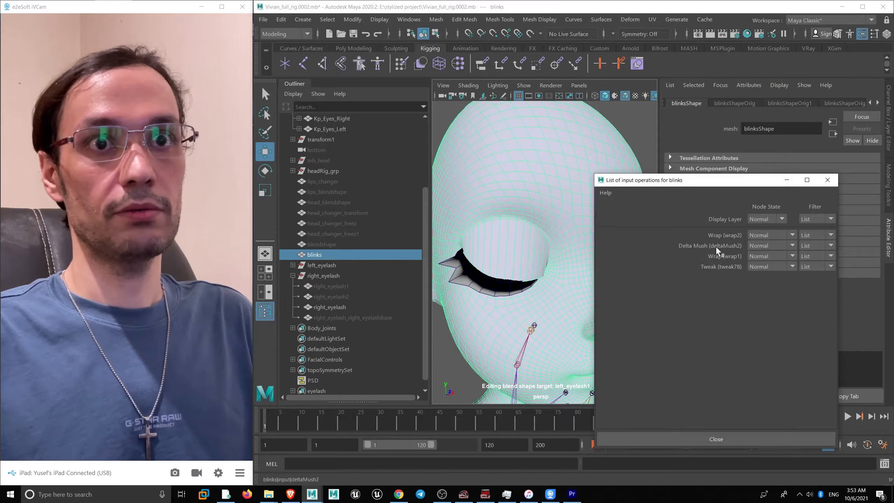
mouse_move(716, 246)
middle_down()
mouse_move(719, 230)
mouse_move(722, 246)
middle_up()
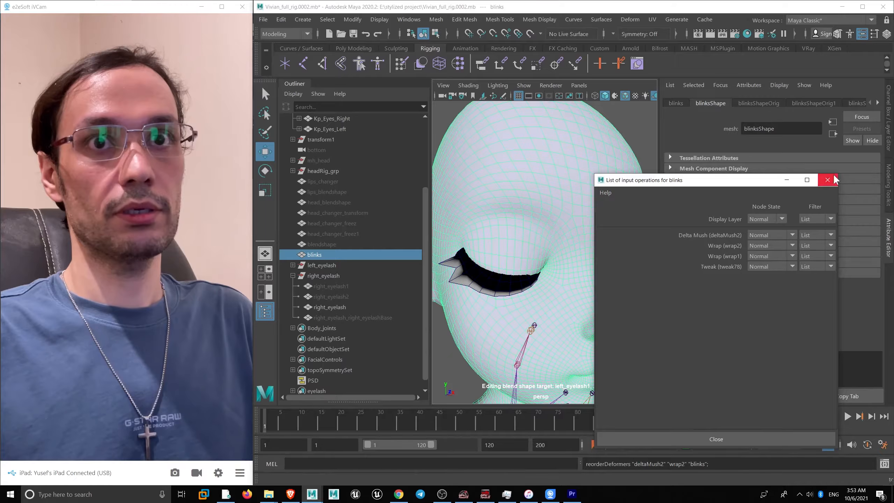
click(836, 180)
- Set the right_eyelash1 and left_eyelash1 blend shape weights to 0 so both eyes are open
scroll(507, 261, down, 5)
alt+drag(571, 256, 549, 269)
click(483, 277)
scroll(510, 297, up, 2)
click(502, 271)
click(859, 105)
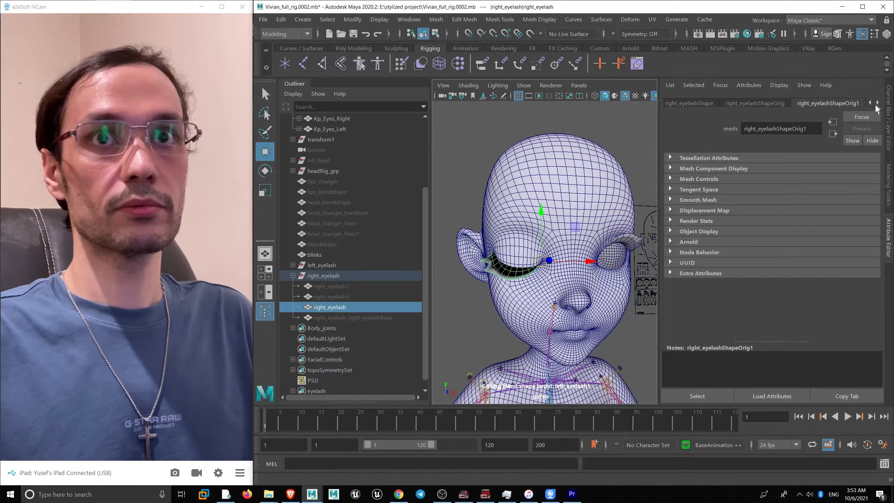
click(877, 103)
click(877, 103)
click(862, 104)
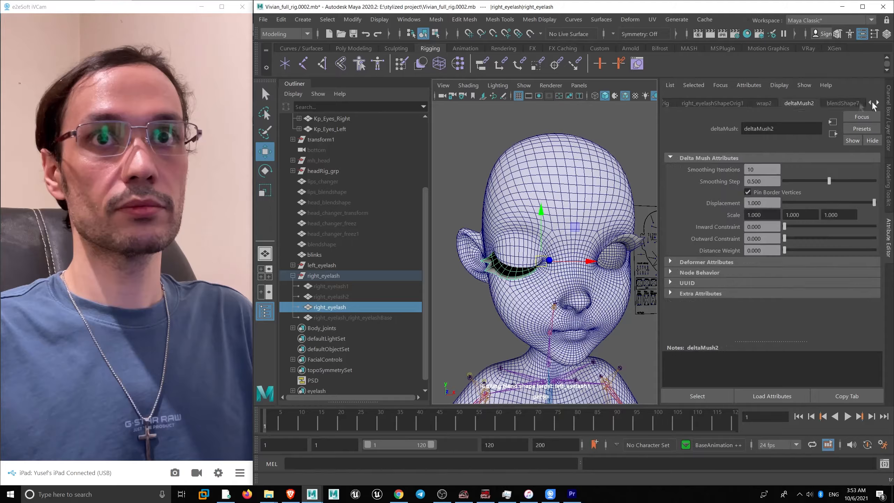
click(872, 102)
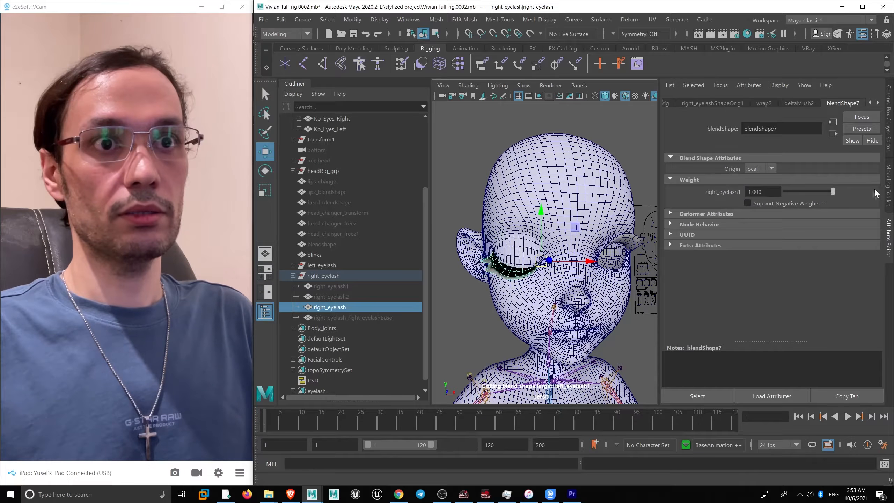
drag(874, 190, 610, 236)
click(622, 239)
drag(787, 191, 708, 190)
- Examine both open eyelids and eyelashes from several angles, selecting the right and left eyelashes in turn
alt+right_drag(555, 211, 496, 218)
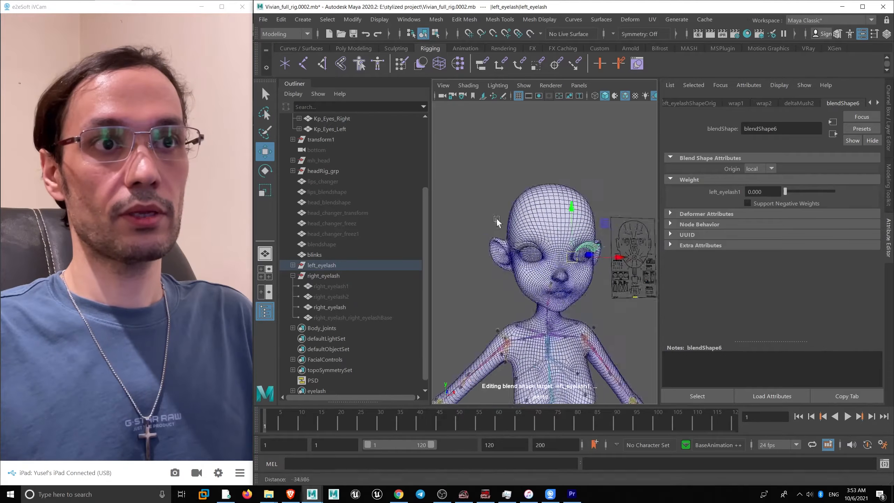
alt+drag(496, 218, 510, 225)
alt+right_drag(510, 225, 561, 277)
alt+drag(542, 275, 508, 243)
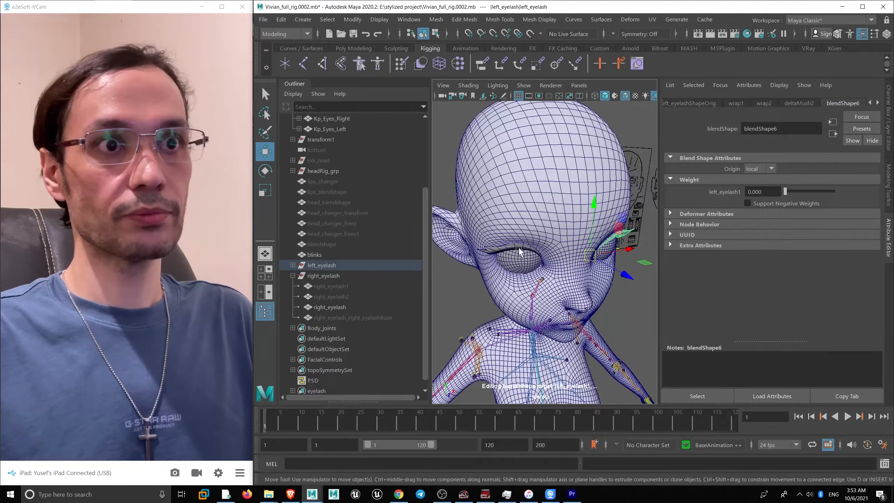
click(523, 267)
alt+right_drag(524, 269, 510, 238)
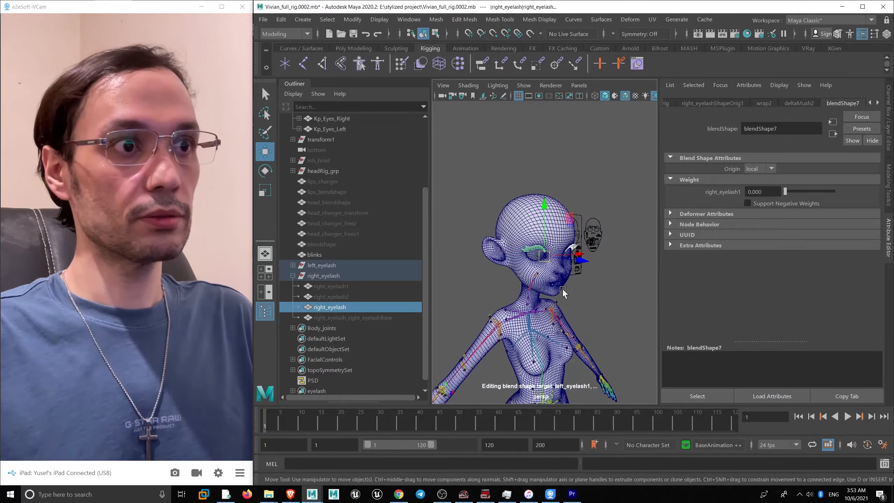
key(f)
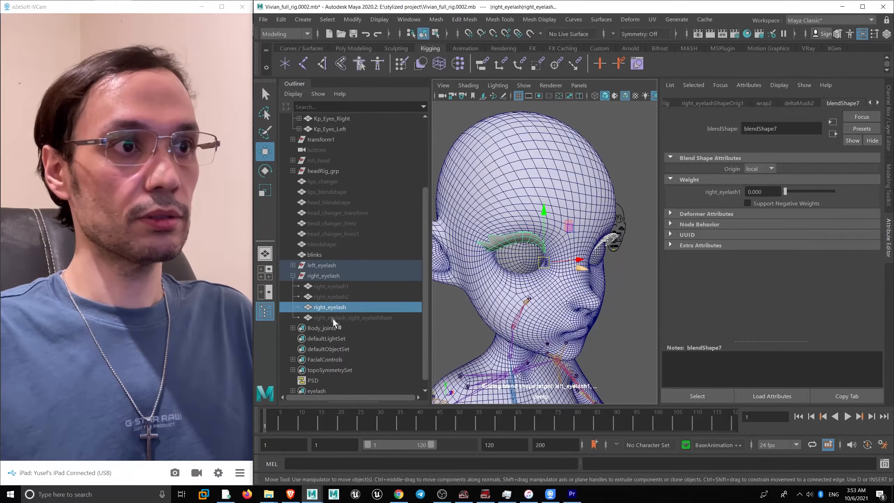
click(314, 278)
alt+drag(577, 247, 554, 227)
click(618, 242)
alt+drag(523, 284, 518, 249)
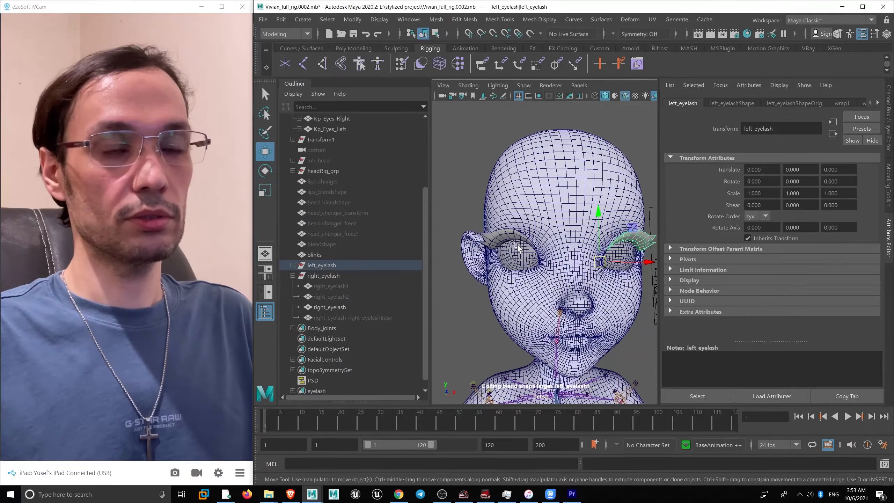
- Delete the duplicate target meshes right_eyelash1, right_eyelash2, left_eyelash1 and left_eyelash2 from the eyelash groups
click(332, 286)
ctrl+click(337, 297)
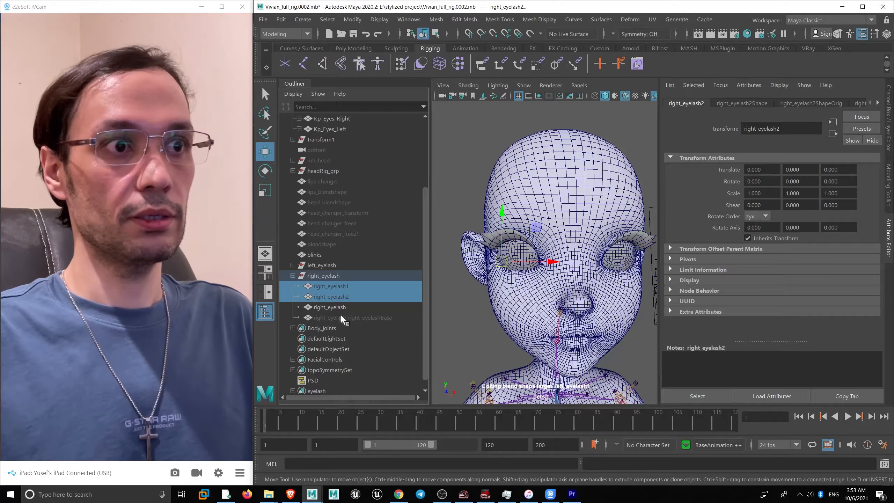
key(Delete)
click(293, 275)
click(322, 286)
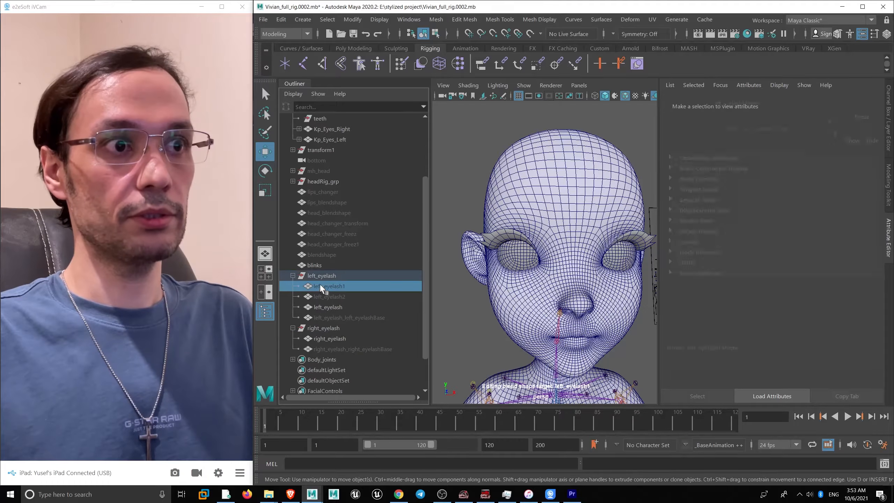
ctrl+click(325, 297)
key(Delete)
- Parent the left_eyelash and right_eyelash groups under the head_drv joint
click(322, 276)
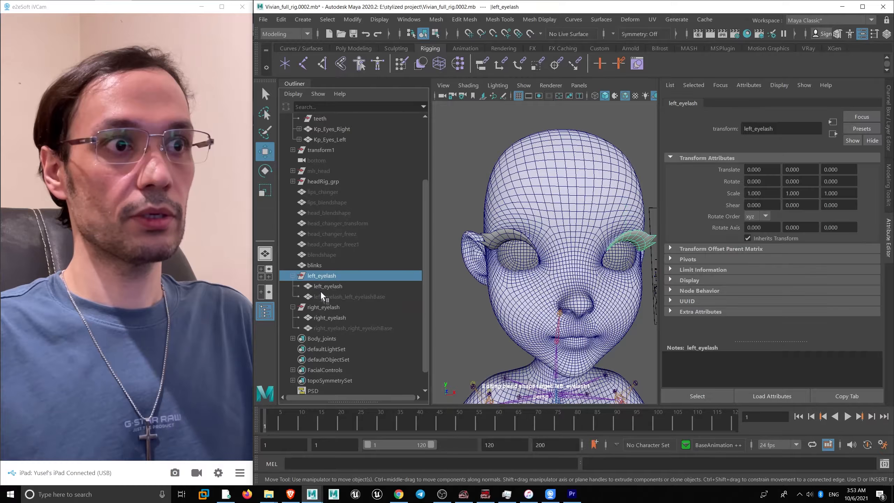
ctrl+click(326, 306)
alt+drag(510, 310, 538, 309)
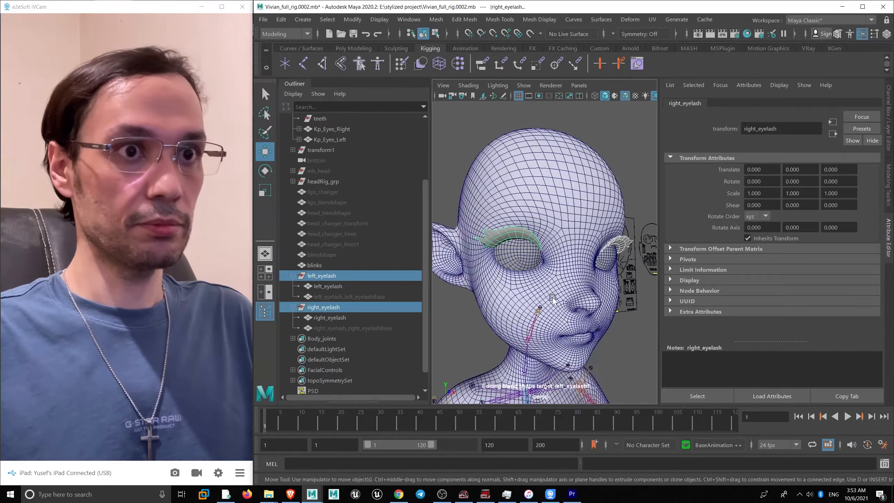
scroll(546, 311, up, 6)
scroll(545, 311, up, 2)
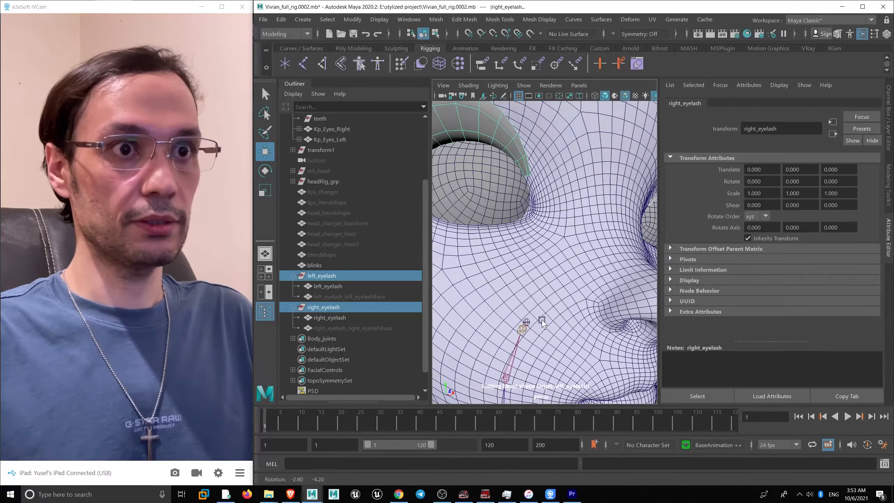
scroll(535, 328, up, 2)
shift+click(526, 334)
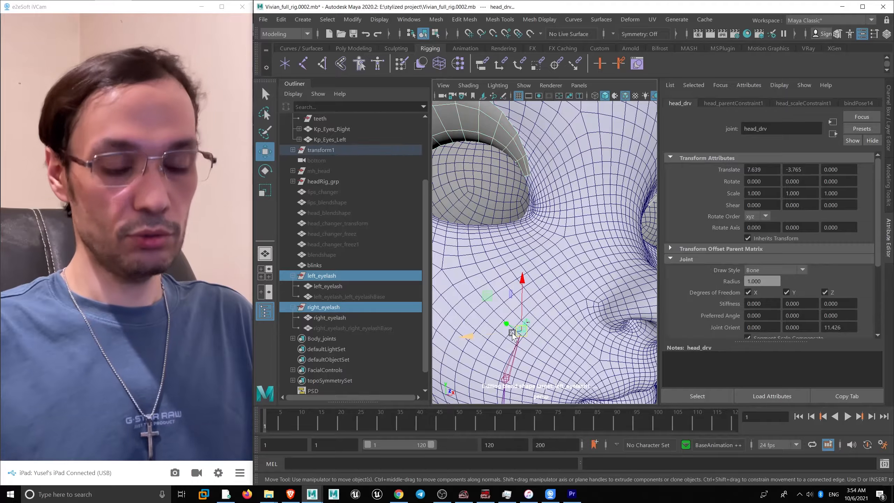
key(p)
scroll(525, 321, down, 10)
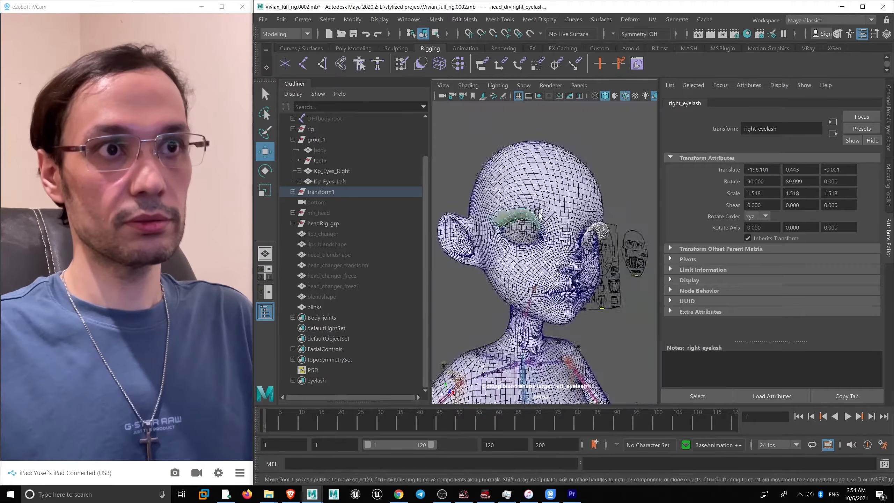
- Test the right eye's blink by raising the right_eyelash1 weight to 1 and returning it to 0
alt+drag(525, 321, 533, 247)
click(534, 227)
scroll(534, 227, up, 3)
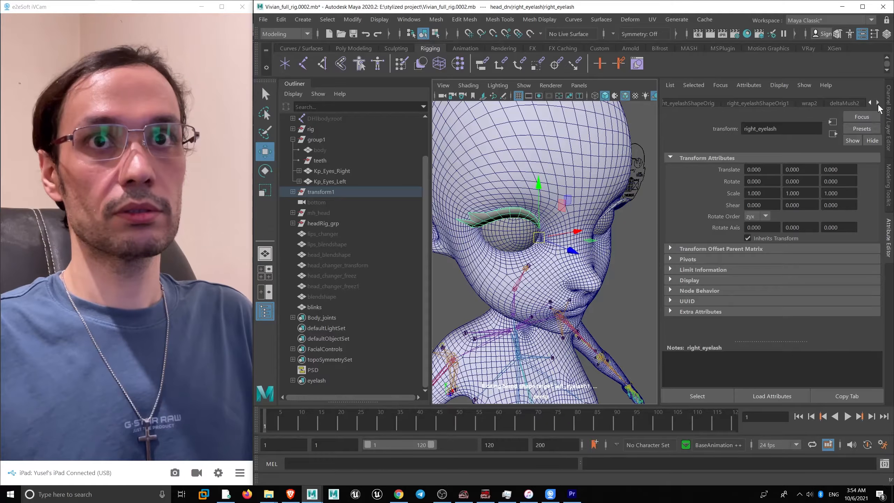
click(877, 102)
click(809, 103)
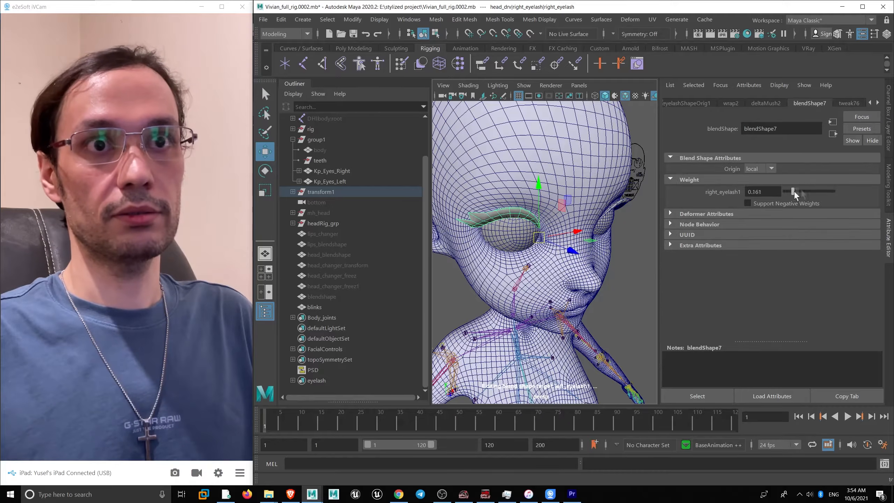
drag(794, 195, 835, 193)
alt+drag(577, 206, 596, 209)
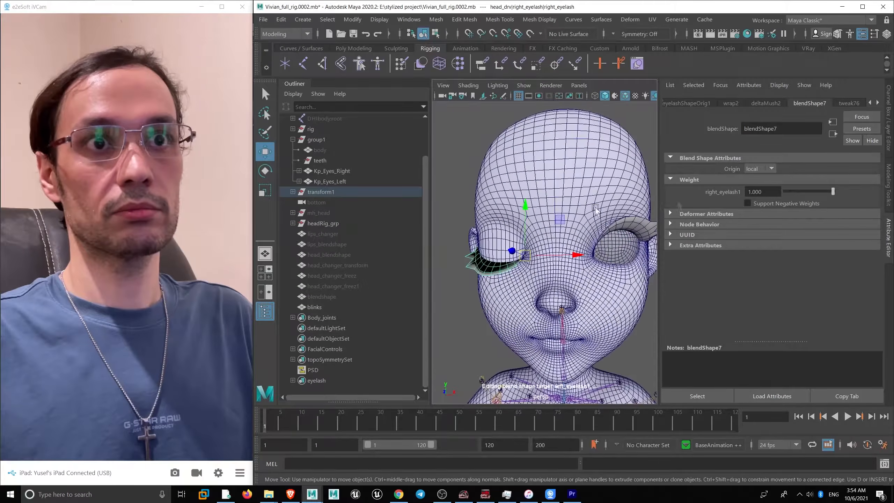
drag(810, 195, 783, 193)
- Set the right_eyelash1 and left_eyelash1 blend shape weights to 1 to close both eyes
click(636, 231)
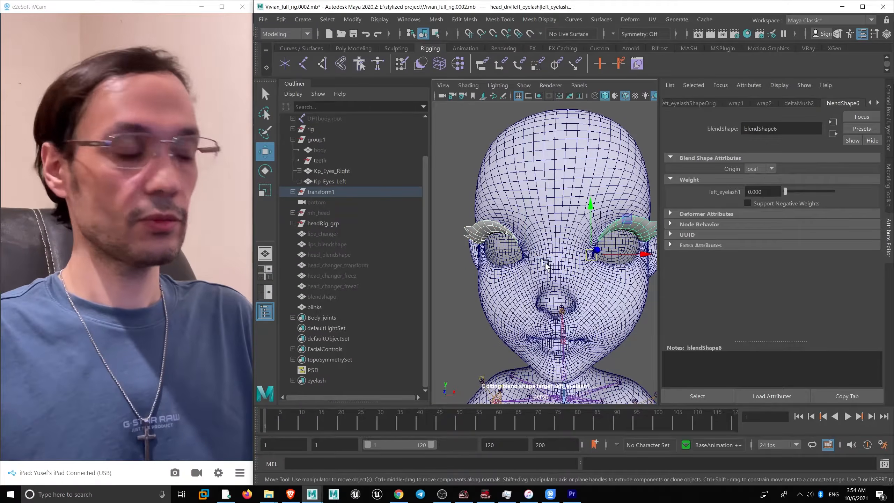
scroll(515, 240, up, 3)
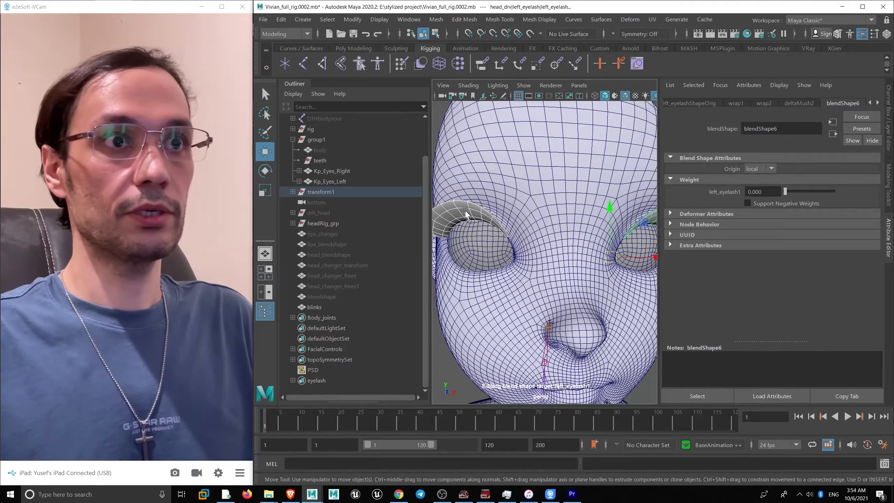
click(466, 214)
scroll(528, 246, down, 3)
alt+drag(510, 246, 548, 243)
drag(786, 193, 833, 191)
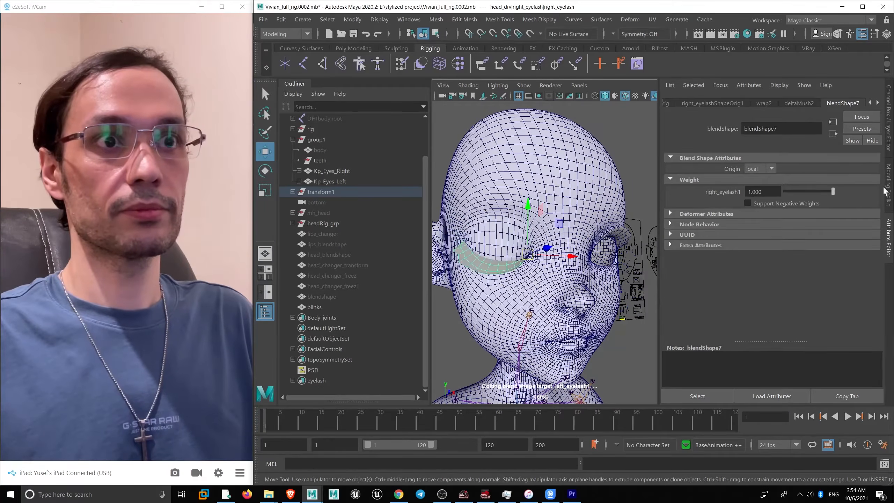
scroll(602, 233, up, 4)
click(602, 233)
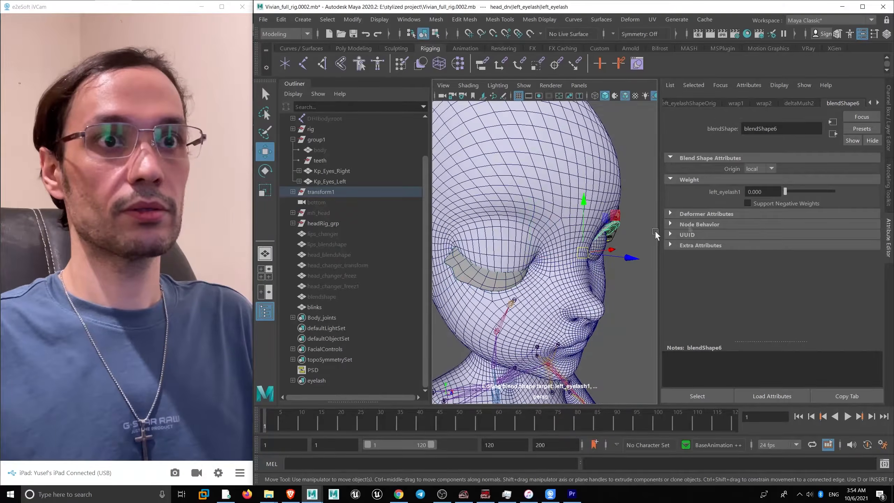
drag(786, 193, 833, 191)
- Check the closed eyelids from several angles, then reset the right_eyelash1 and left_eyelash1 weights to 0
alt+drag(563, 246, 480, 275)
scroll(510, 253, up, 3)
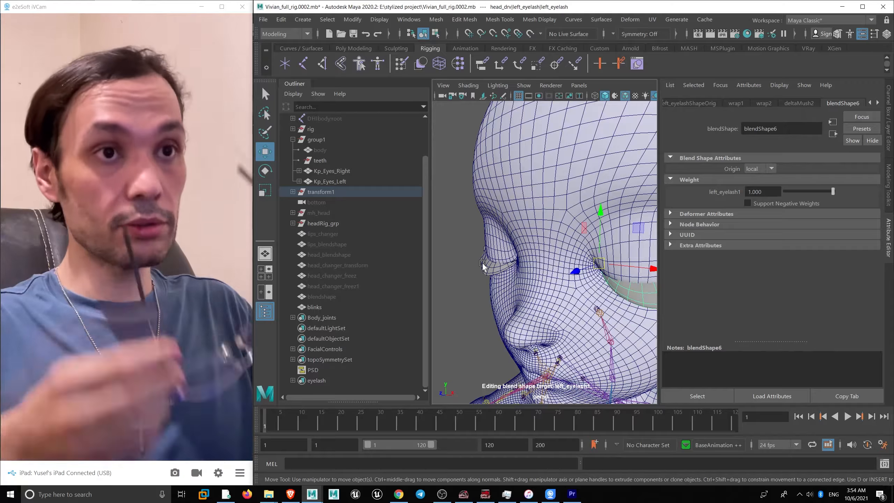
scroll(483, 267, down, 6)
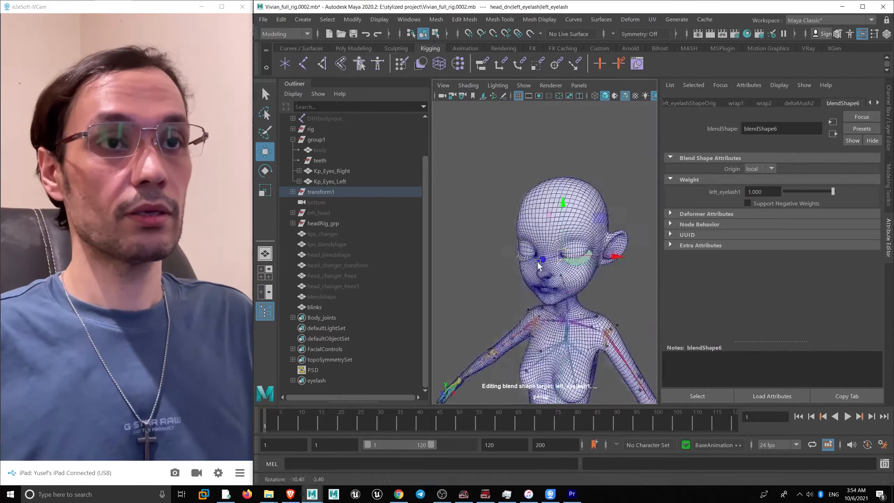
alt+drag(493, 264, 565, 251)
scroll(565, 251, up, 3)
click(517, 231)
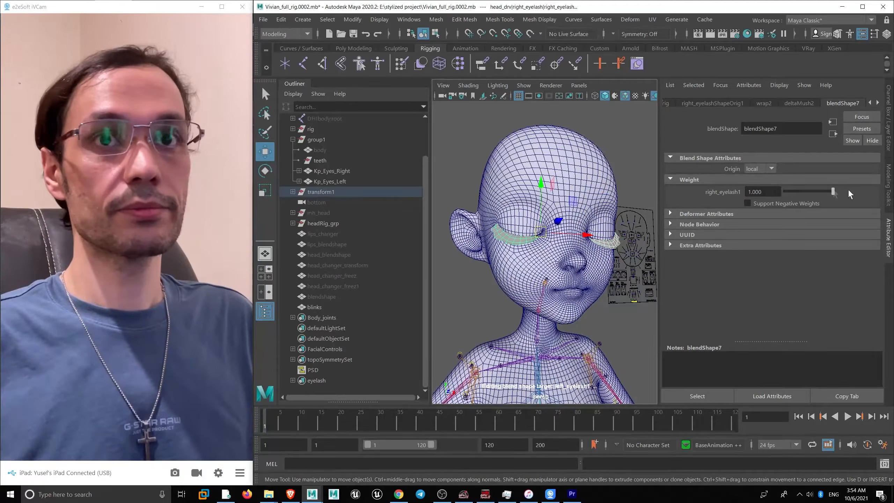
drag(832, 191, 784, 199)
click(616, 246)
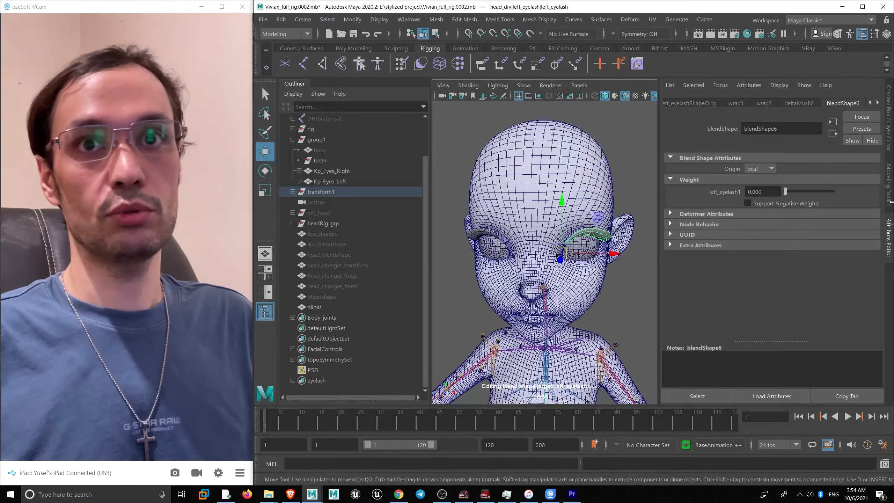
- Hide the attributes, bring the facial control board into view and select the right eye's blink control
click(892, 239)
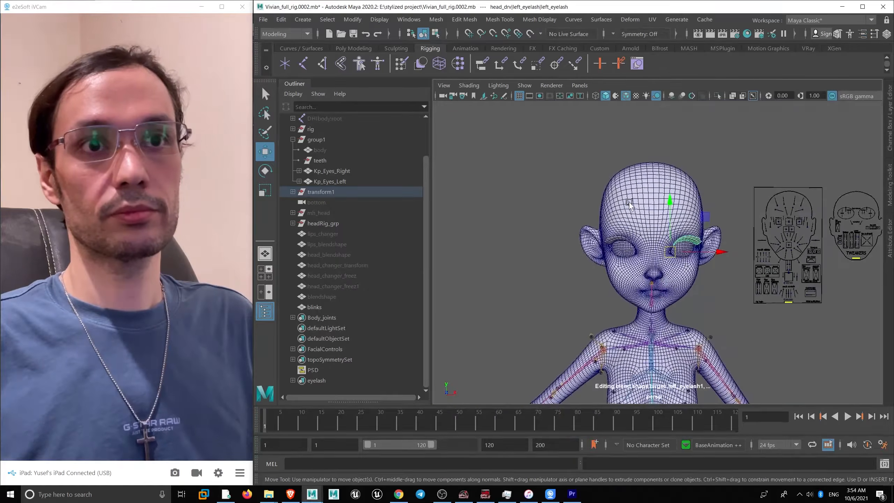
alt+right_drag(620, 204, 711, 264)
alt+drag(843, 200, 806, 215)
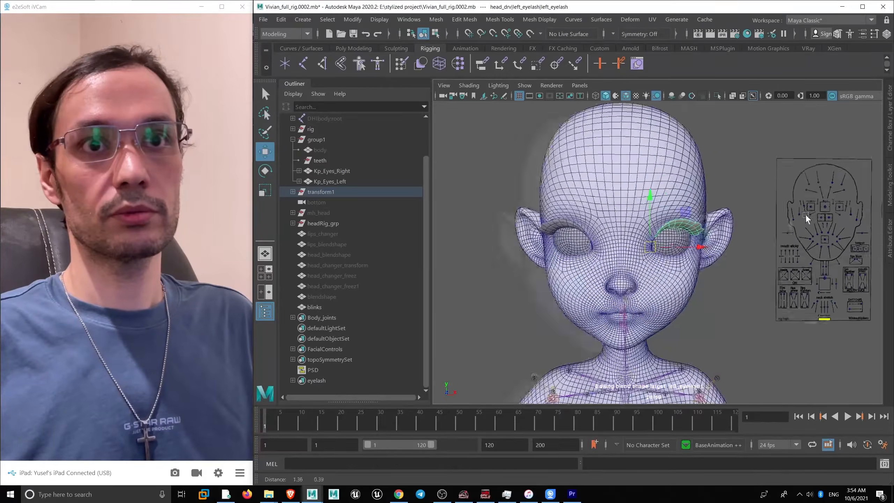
alt+middle_drag(805, 215, 765, 229)
alt+right_drag(765, 229, 802, 323)
alt+drag(802, 323, 739, 239)
alt+right_drag(739, 240, 711, 218)
alt+drag(711, 218, 764, 223)
click(783, 225)
alt+drag(697, 242, 666, 252)
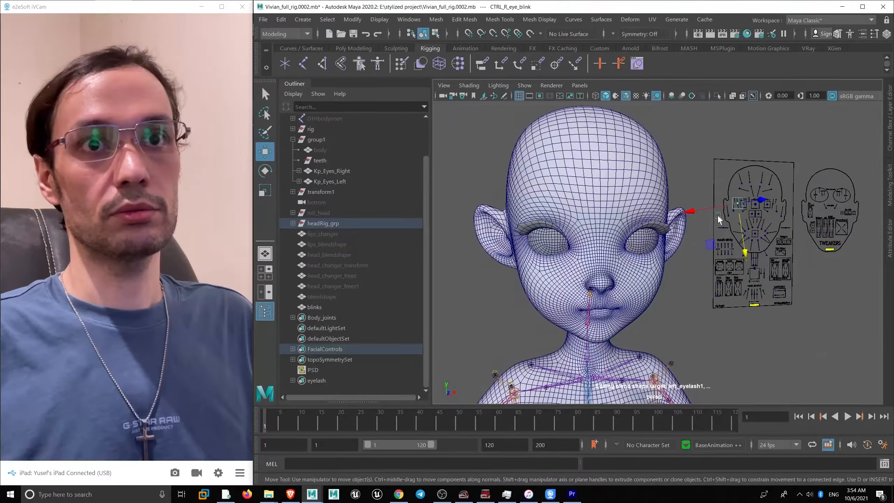
- Examine the left eyelash and the open eyelids close up and from the front, and clear the selection
alt+drag(718, 219, 658, 264)
click(656, 213)
alt+right_drag(658, 264, 733, 390)
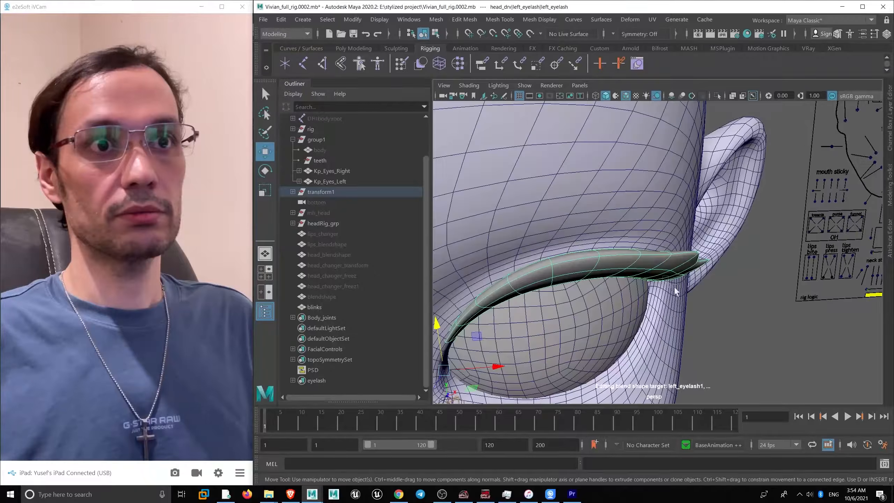
alt+drag(675, 290, 548, 263)
alt+middle_drag(549, 262, 640, 264)
alt+drag(640, 264, 693, 264)
alt+right_drag(693, 264, 654, 243)
alt+drag(654, 243, 715, 218)
scroll(716, 231, up, 10)
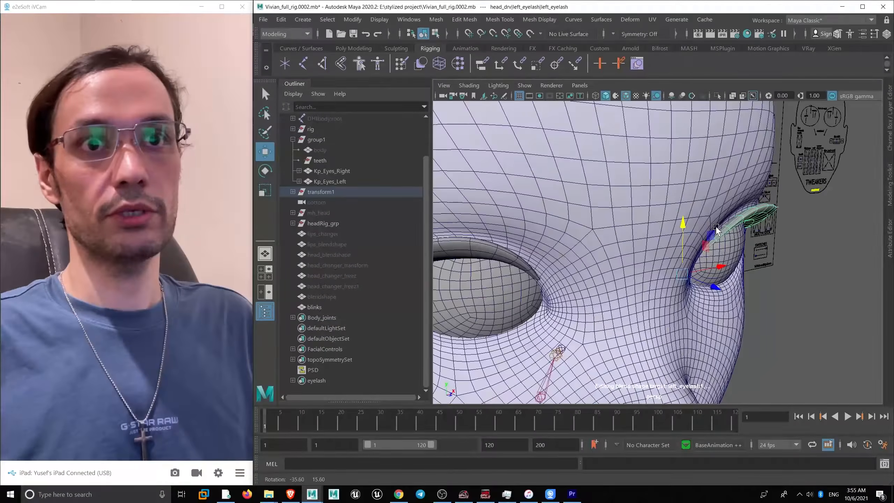
scroll(715, 231, down, 10)
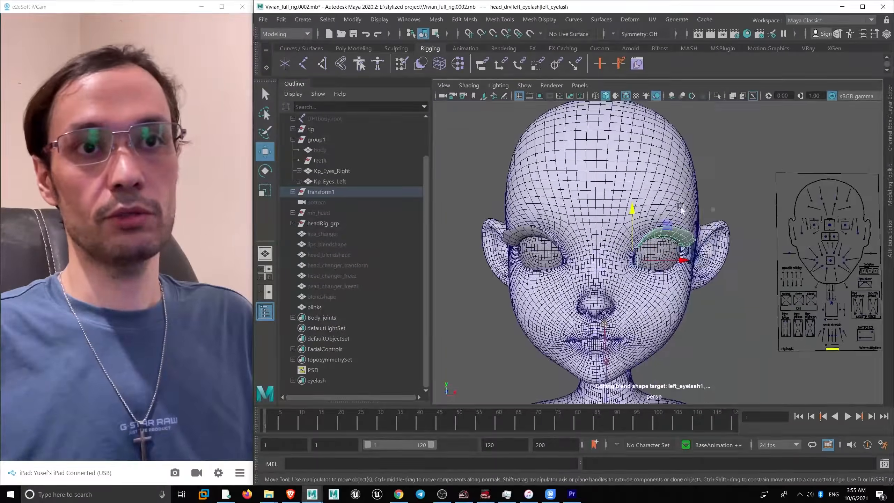
click(732, 164)
alt+drag(732, 163, 679, 232)
alt+right_drag(679, 232, 716, 268)
alt+middle_drag(717, 268, 734, 201)
alt+drag(723, 237, 732, 239)
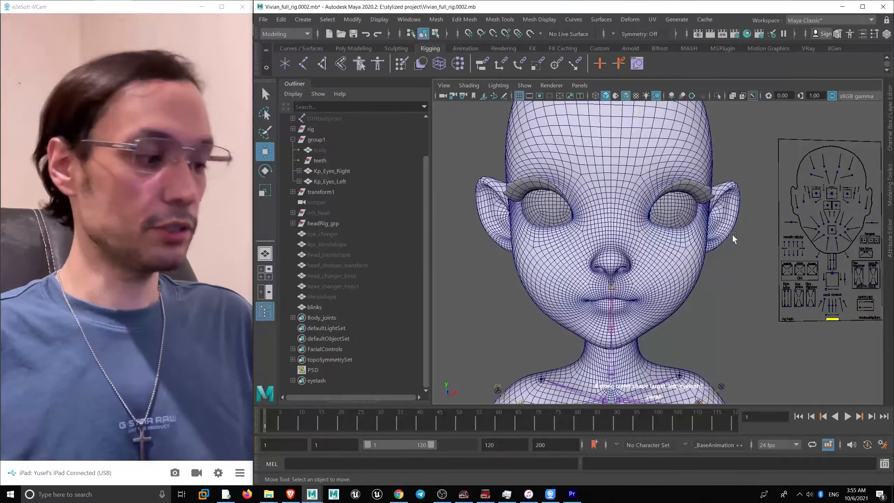
- Show the left eyelash's blend shape attributes again and widen the viewport to include the facial control board
key(ctrl+a)
alt+middle_drag(595, 203, 585, 200)
alt+right_drag(585, 198, 602, 206)
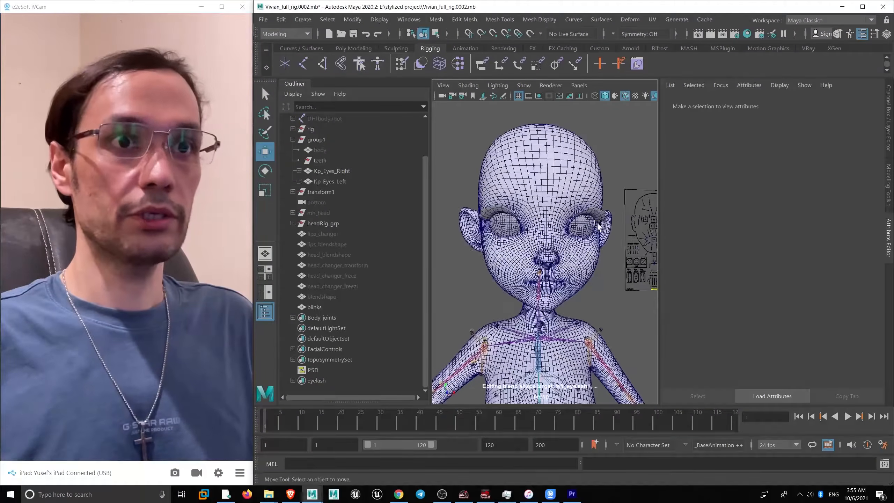
click(595, 215)
alt+drag(602, 212, 721, 213)
mouse_move(661, 218)
alt+mouse_down()
mouse_move(677, 219)
mouse_move(667, 221)
alt+mouse_up()
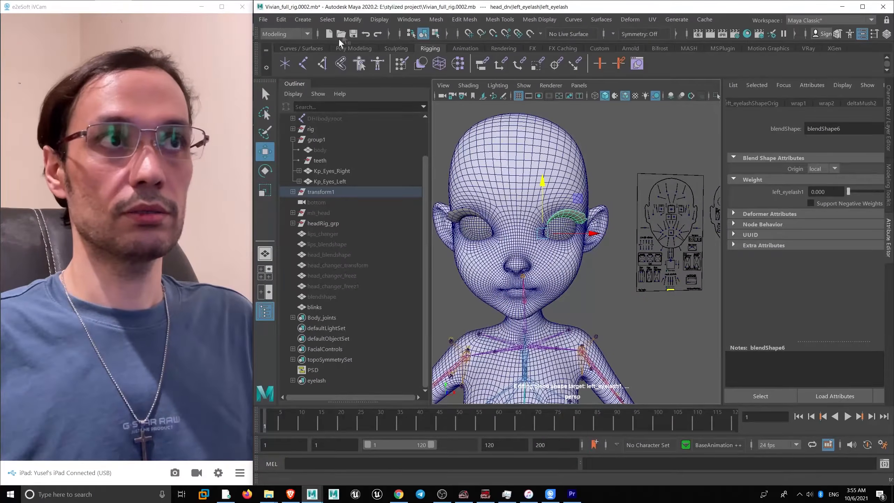
- Switch to the Animation toolset and open Set Driven Key with the left_eyelash mesh as the driven object
click(408, 20)
mouse_move(429, 83)
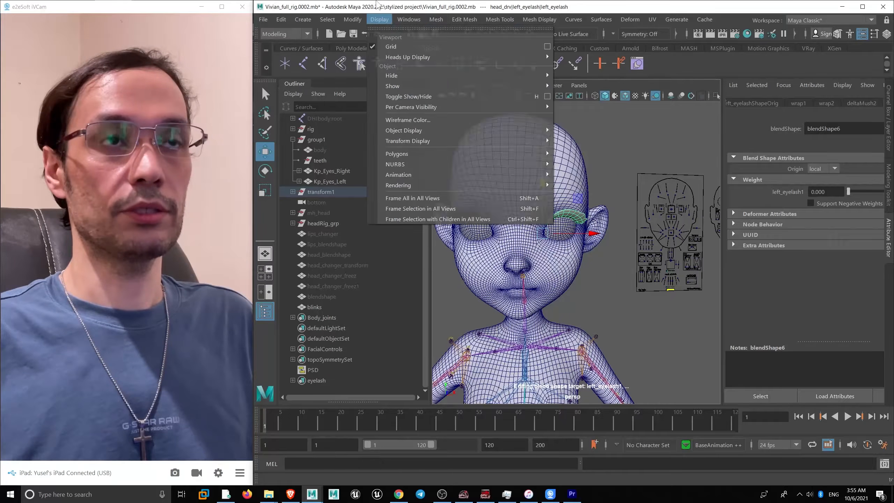
click(284, 33)
click(283, 67)
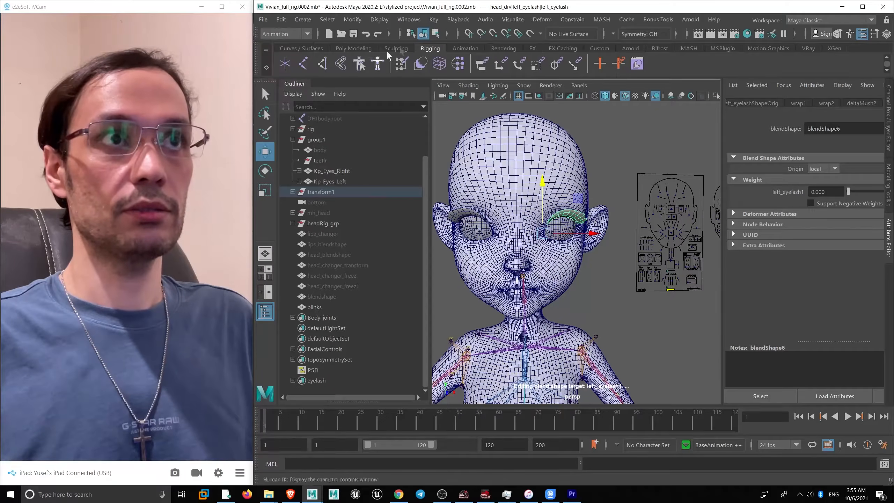
click(433, 19)
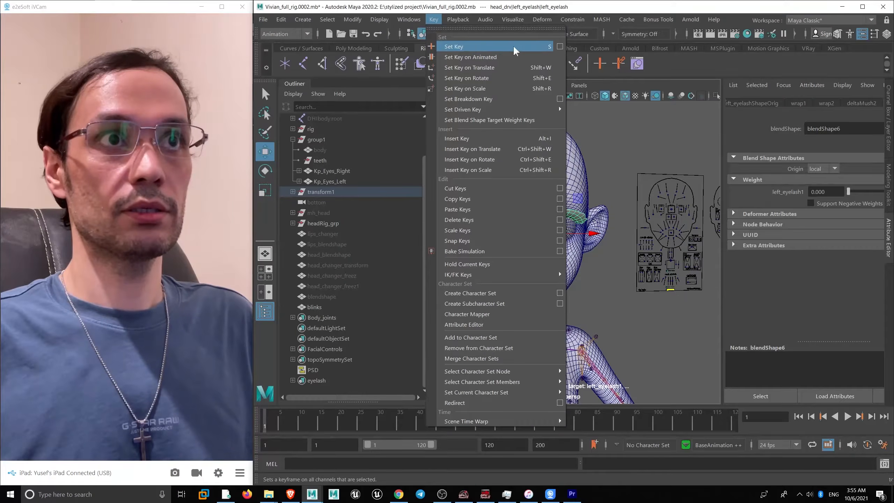
mouse_move(556, 112)
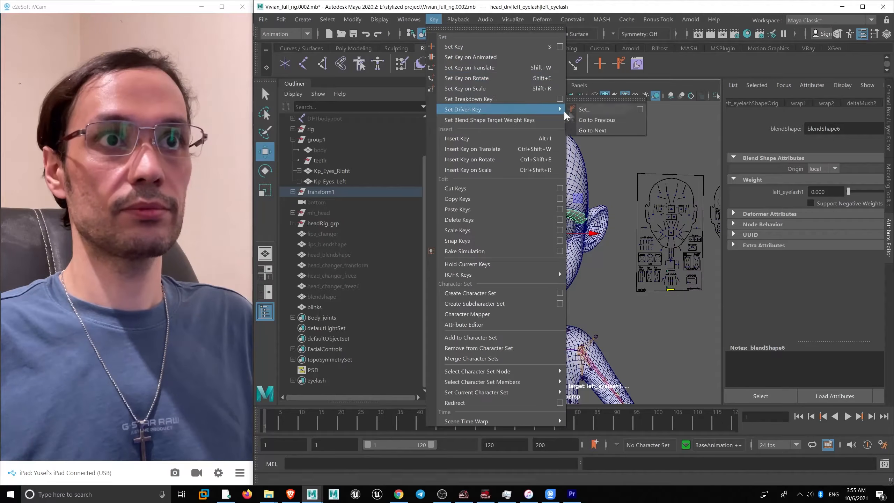
click(639, 110)
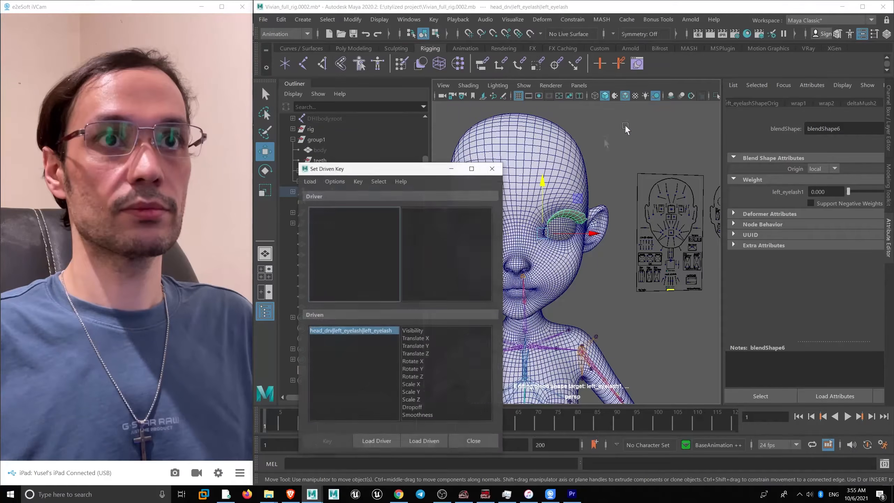
- Load the left eye's blink control CTRL_L_eye_blink as the driver in Set Driven Key
scroll(708, 210, up, 2)
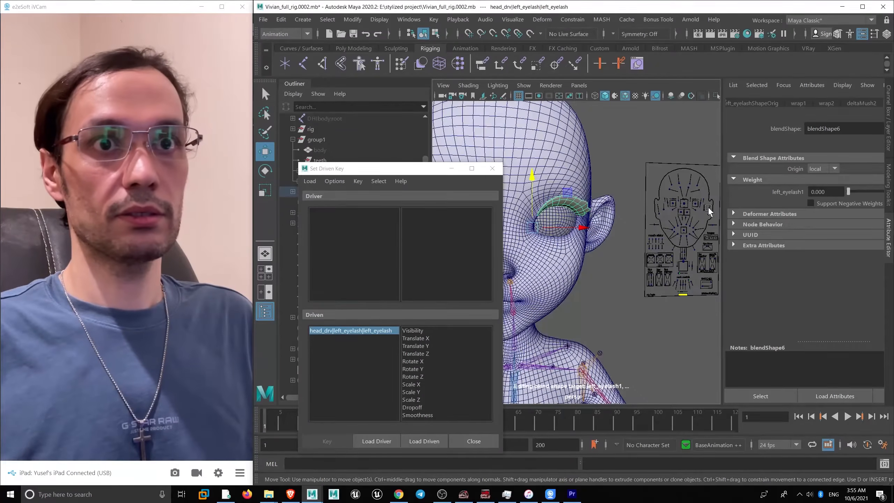
alt+drag(707, 205, 653, 265)
click(685, 206)
drag(369, 168, 359, 138)
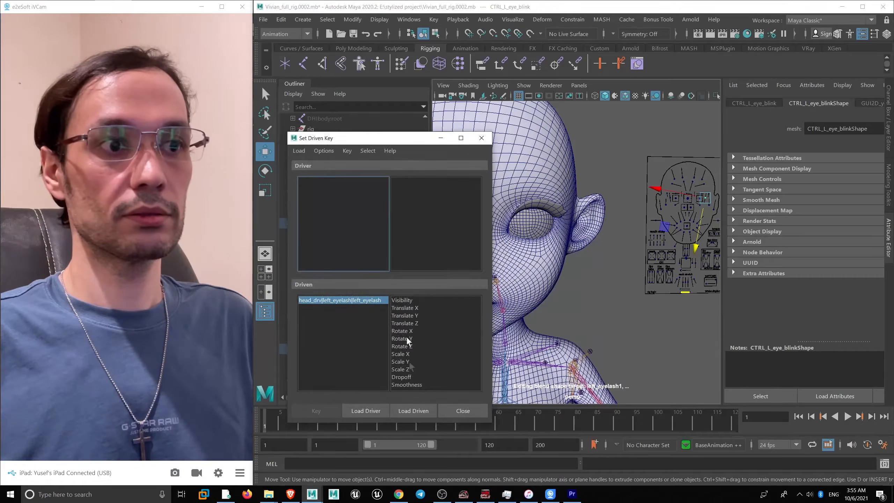
click(366, 411)
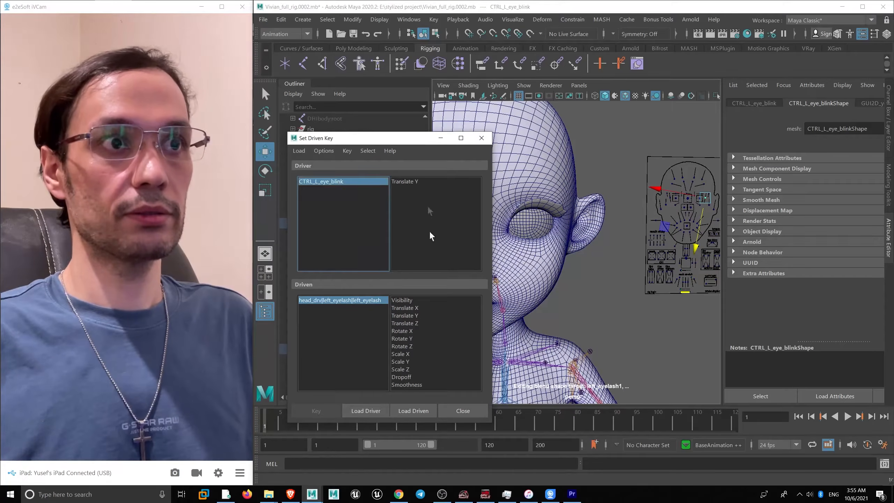
- Choose Translate Y as the driver attribute and show the left eyelash's attributes in a widened Attribute Editor
click(416, 183)
key(ctrl+a)
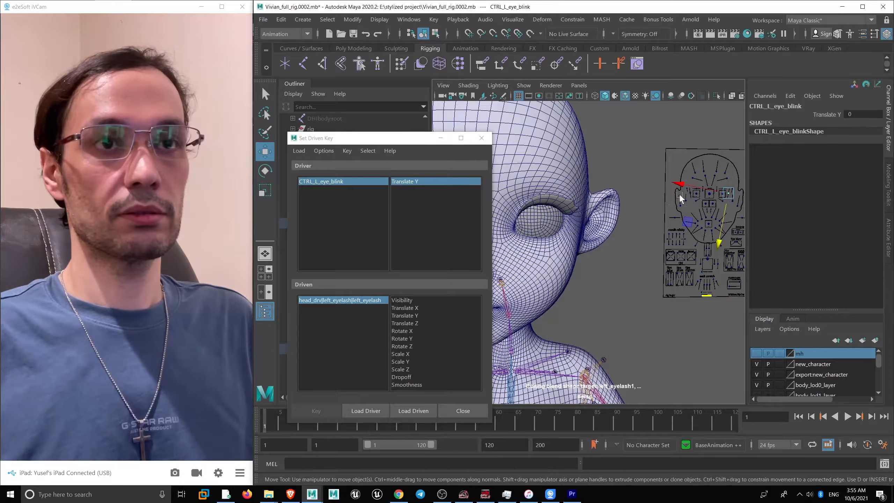
click(568, 206)
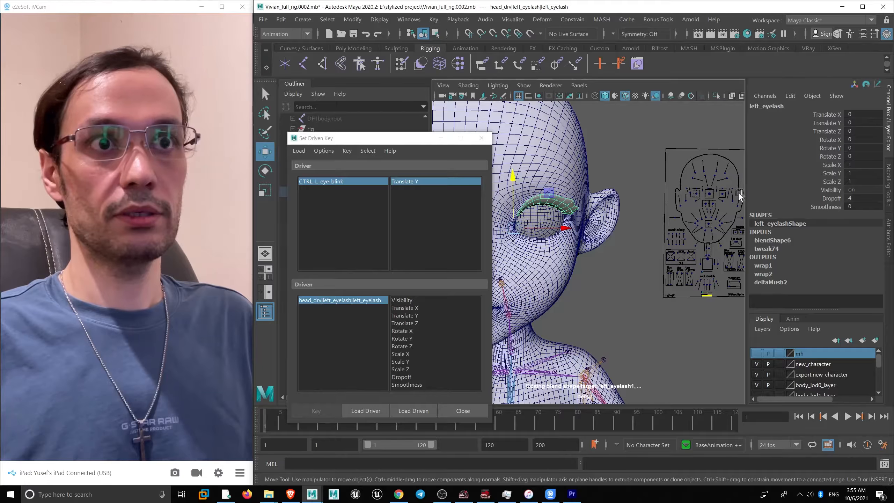
click(888, 239)
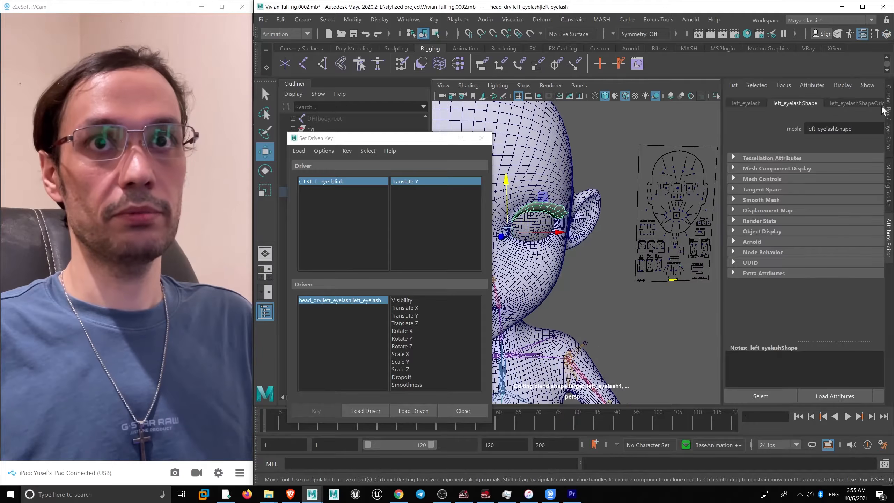
drag(721, 134, 680, 134)
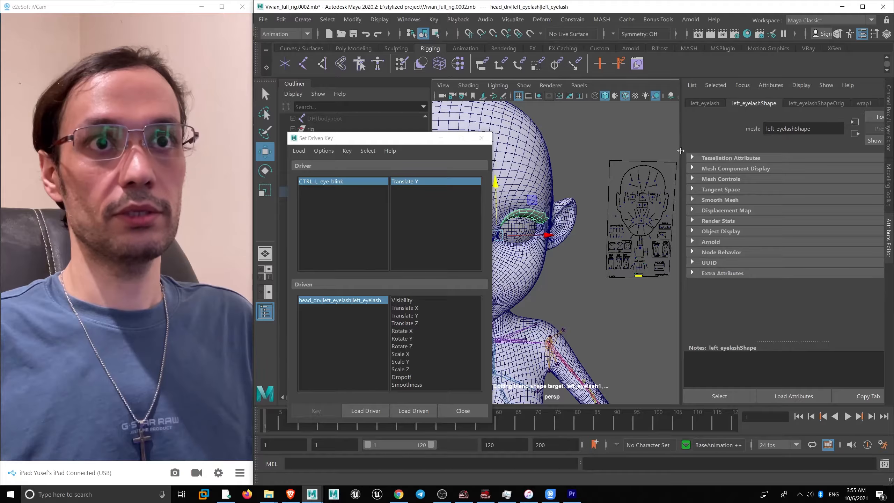
drag(680, 151, 633, 148)
- Load the left eyelash's blendShape6 node as the driven object and choose its left_eyelash1 weight as the driven attribute
click(873, 105)
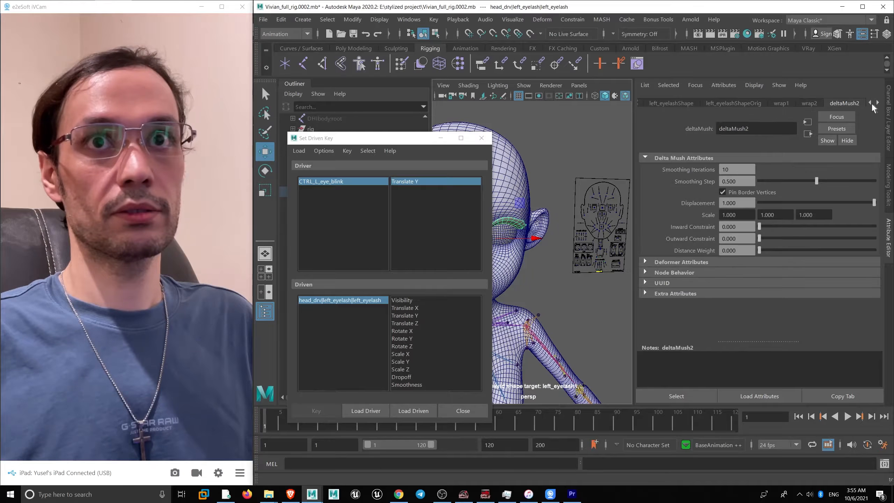
click(878, 103)
click(807, 103)
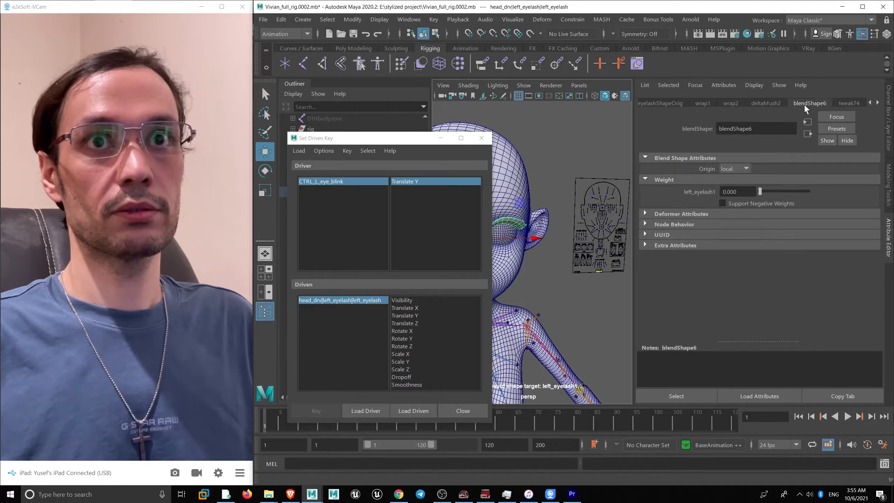
click(676, 395)
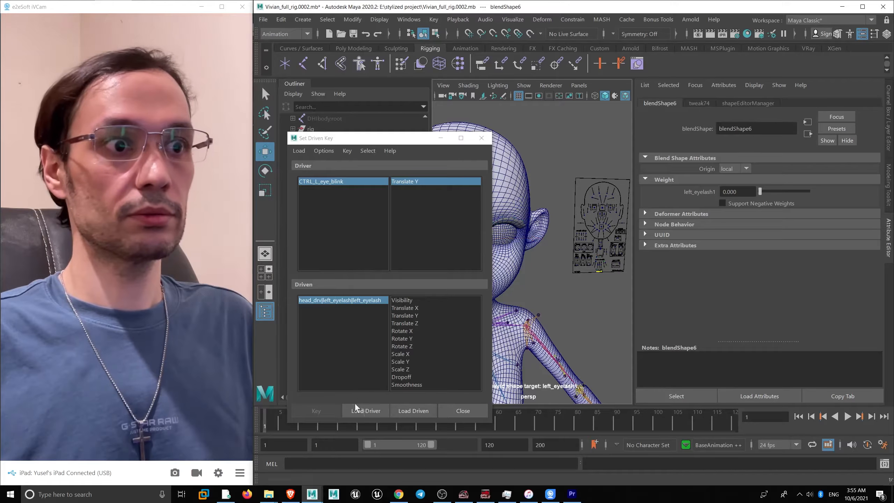
click(424, 415)
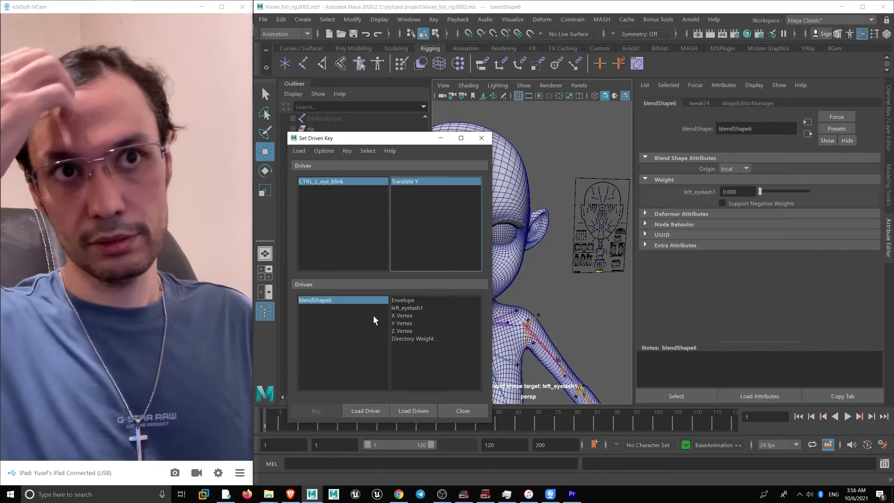
click(407, 307)
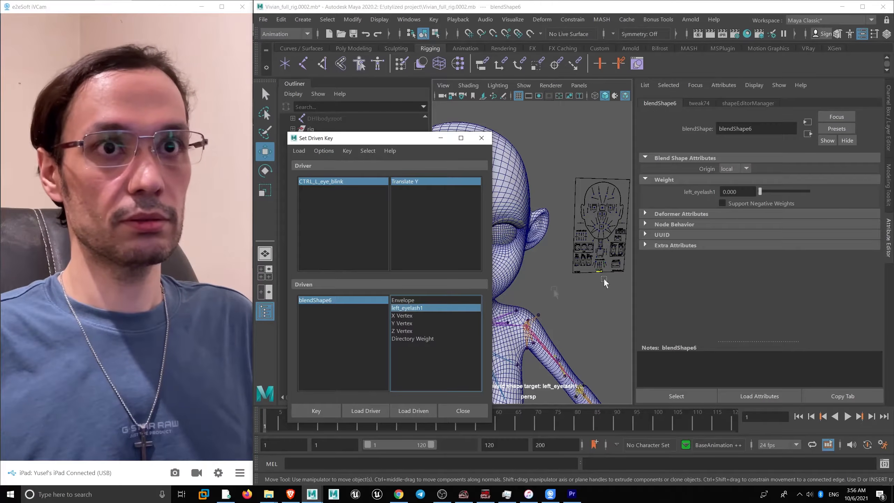
- Key the left_eyelash1 weight at 0 against the rest position of the left blink control
scroll(593, 232, down, 3)
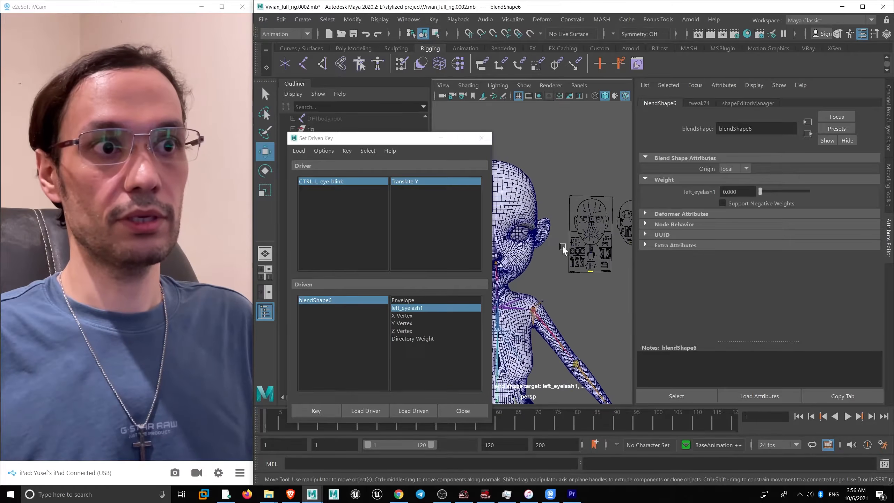
mouse_move(563, 249)
alt+mouse_down()
mouse_move(594, 234)
mouse_move(570, 239)
alt+mouse_up()
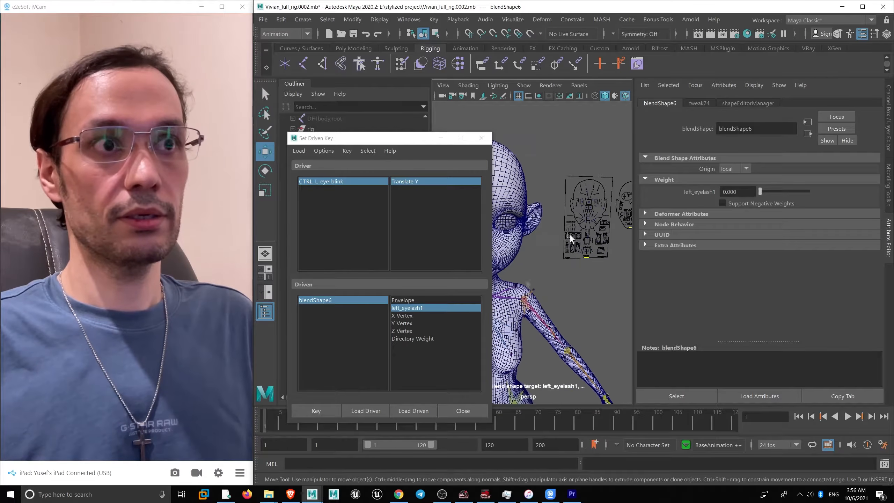
click(324, 410)
- Move CTRL_L_eye_blink down to its closed position and set a driven key with the left_eyelash1 weight at 1
scroll(598, 211, up, 3)
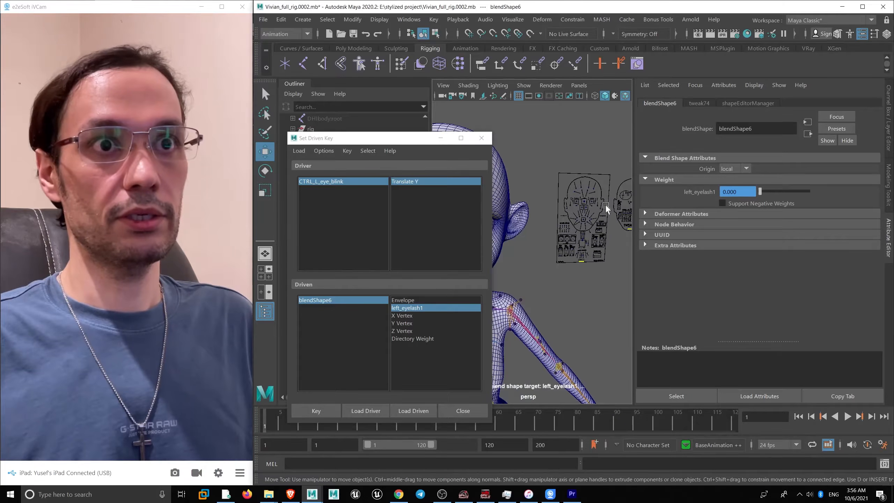
alt+drag(596, 204, 591, 245)
click(598, 209)
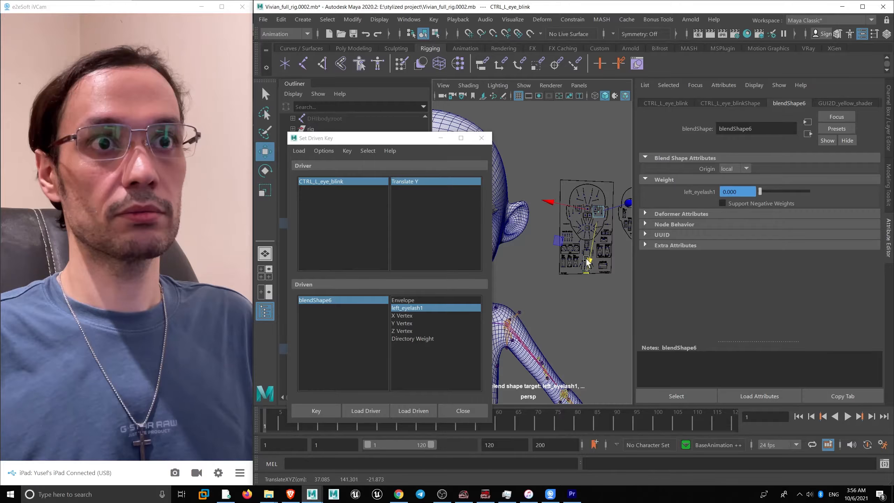
alt+drag(584, 282, 571, 280)
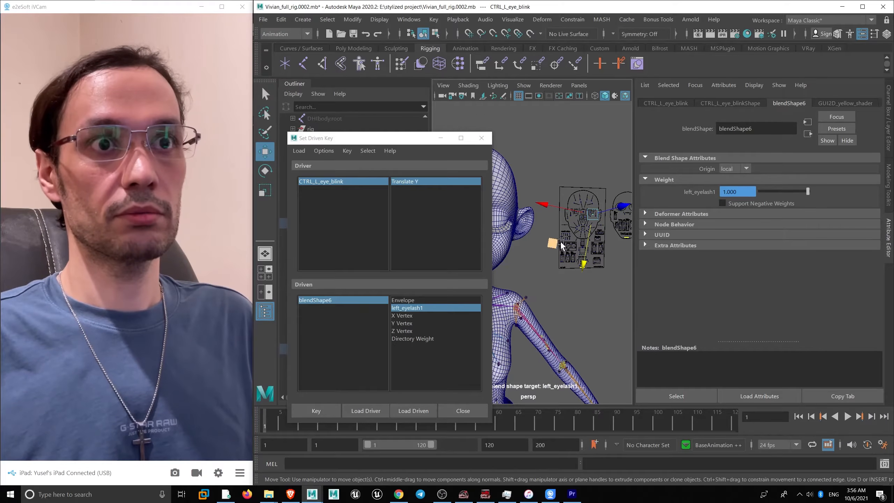
alt+drag(560, 245, 577, 240)
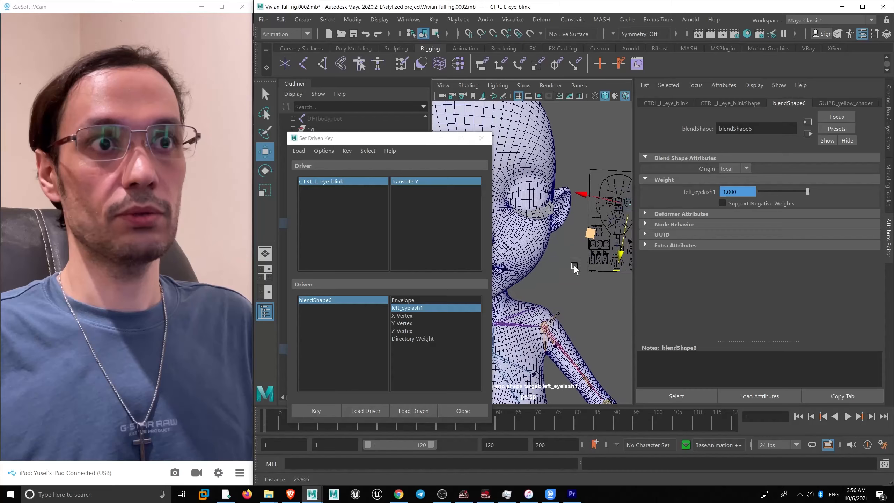
click(316, 410)
- Uncover the face and load the right_eyelash mesh as the driven object in Set Driven Key
drag(425, 142, 763, 141)
alt+drag(507, 233, 557, 297)
click(503, 226)
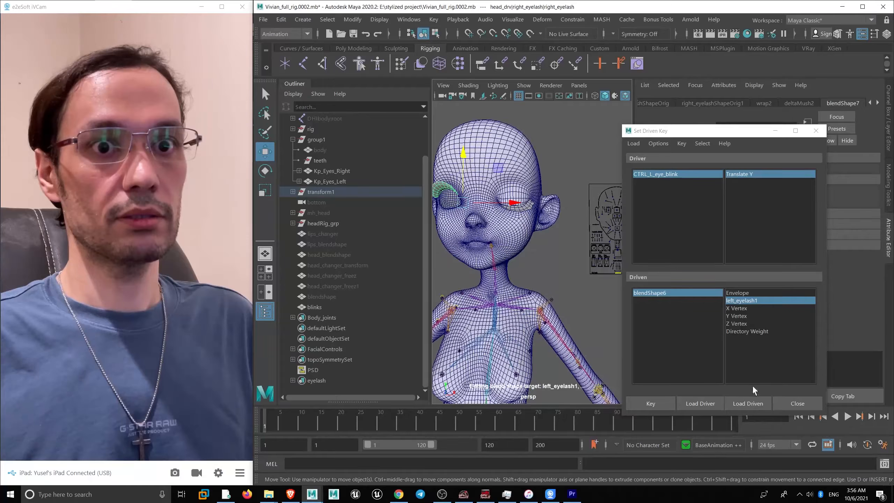
click(748, 402)
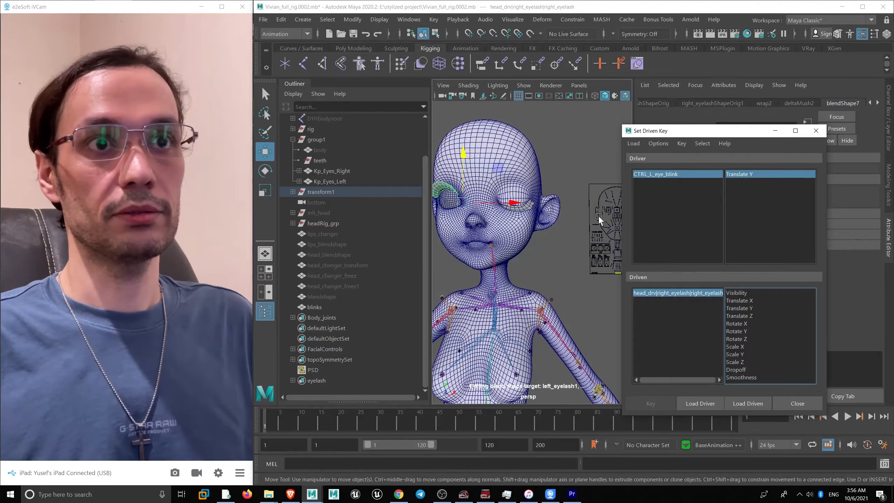
- Select the right eye's blink control CTRL_R_eye_blink on the facial control board and check it up close
click(601, 219)
key(f)
key(q)
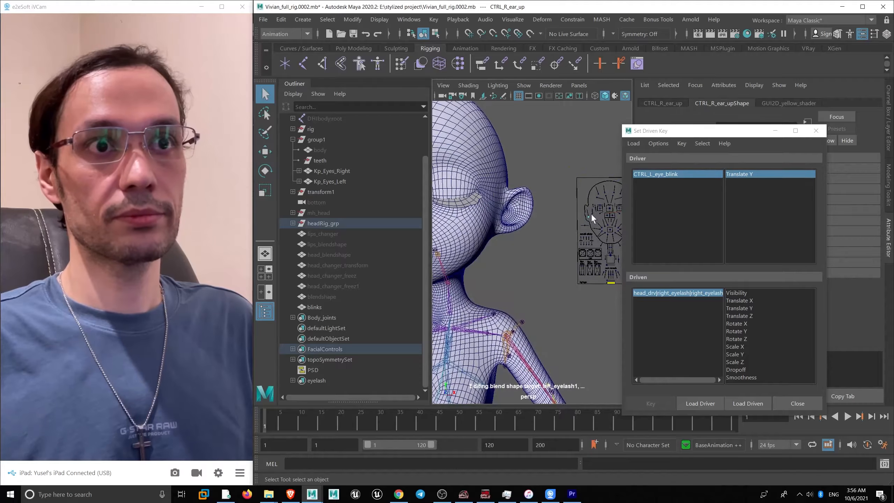
click(591, 216)
key(f)
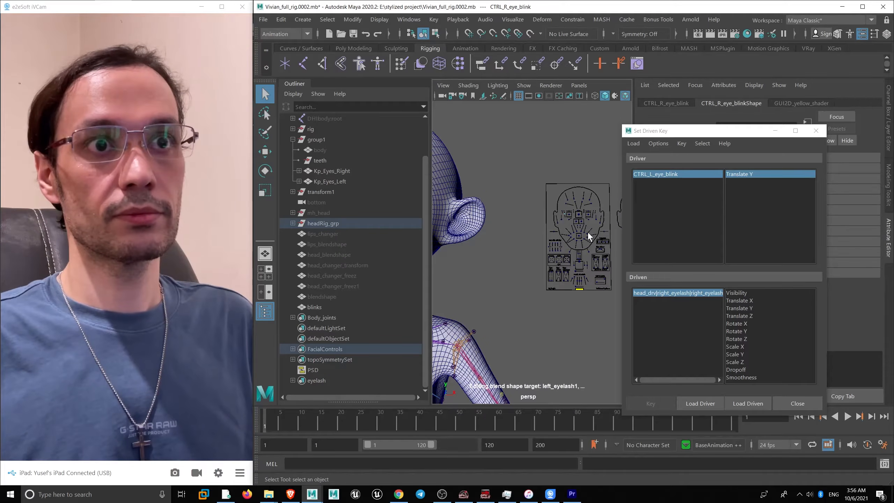
key(f)
alt+right_drag(588, 234, 477, 182)
alt+middle_drag(540, 211, 444, 197)
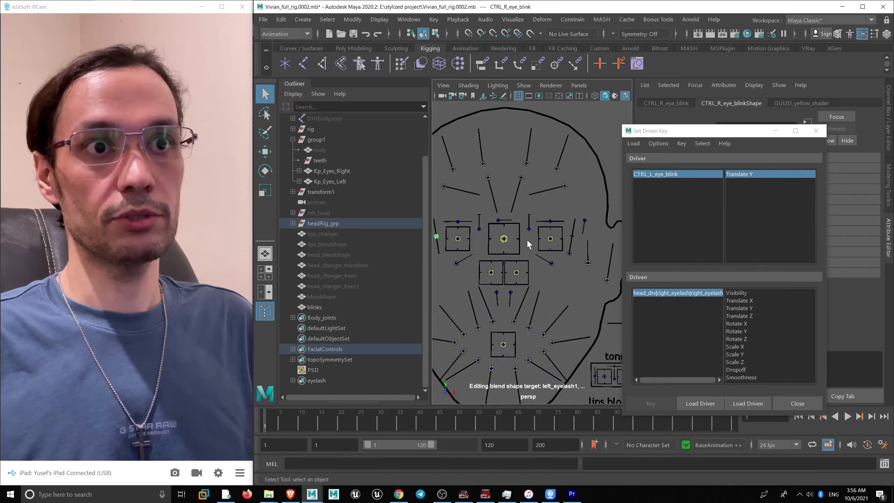
- Load CTRL_R_eye_blink as the driver with Translate Y as the driver attribute, with the whole face in view
alt+right_drag(527, 240, 468, 228)
alt+middle_drag(468, 228, 538, 208)
alt+right_drag(538, 204, 543, 232)
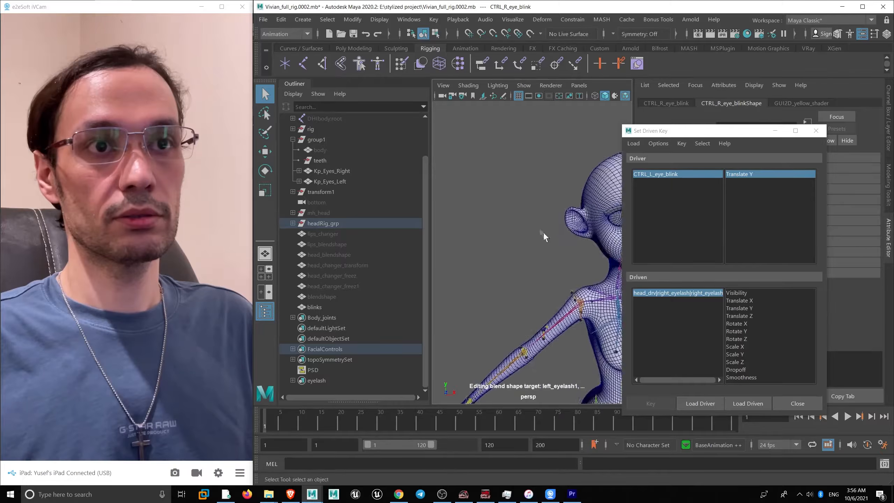
alt+middle_drag(543, 235, 474, 231)
alt+right_drag(474, 231, 493, 243)
alt+middle_drag(494, 243, 491, 254)
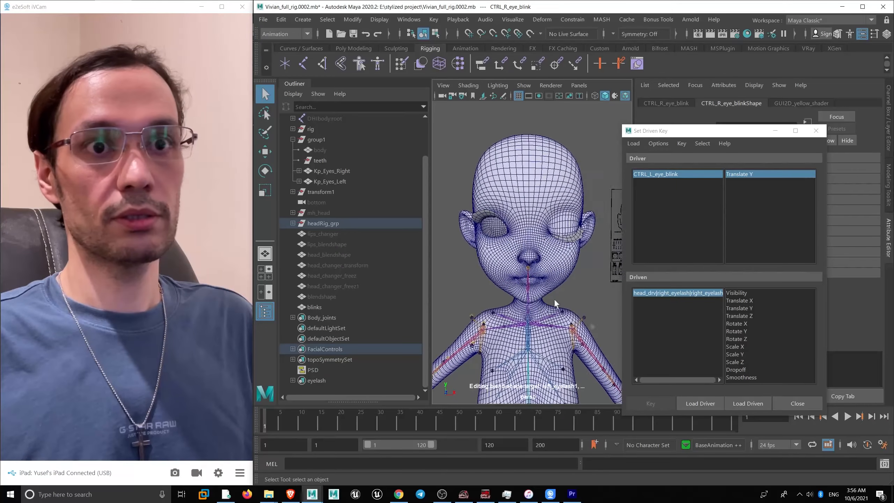
click(715, 405)
click(747, 175)
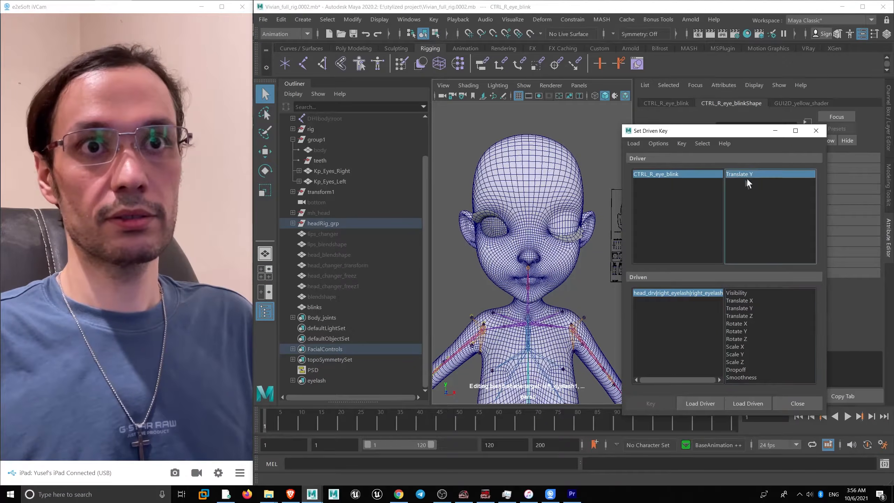
- Find the right eyelash's blendShape7 among its input nodes and select that node
click(484, 214)
drag(724, 133, 447, 206)
click(877, 102)
click(877, 102)
click(877, 103)
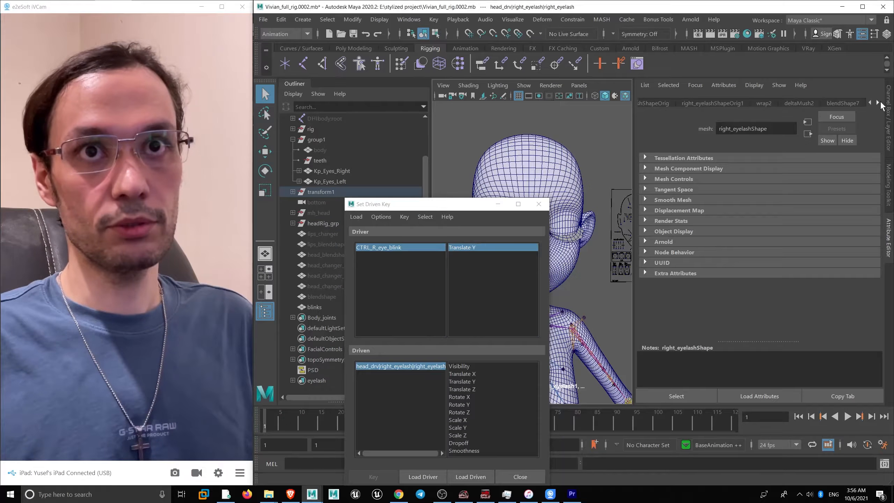
click(809, 103)
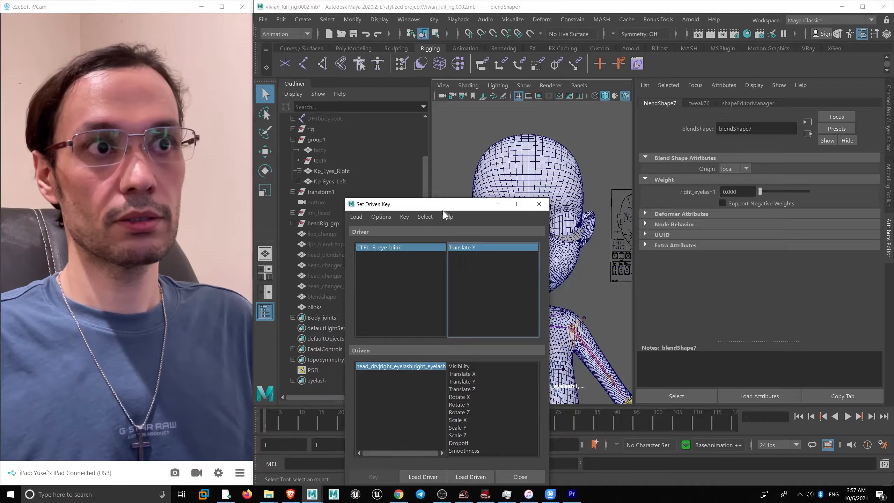
- Load blendShape7 as the driven object and choose its right_eyelash1 weight as the driven attribute
drag(439, 209, 754, 136)
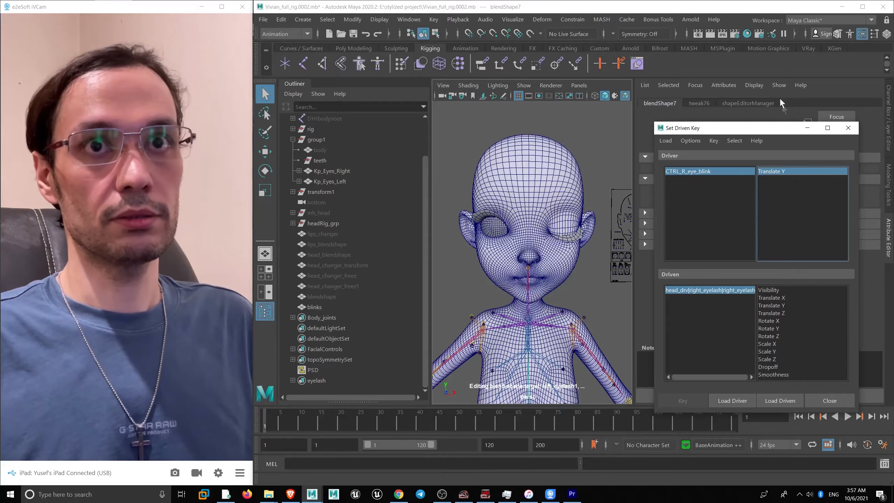
click(767, 401)
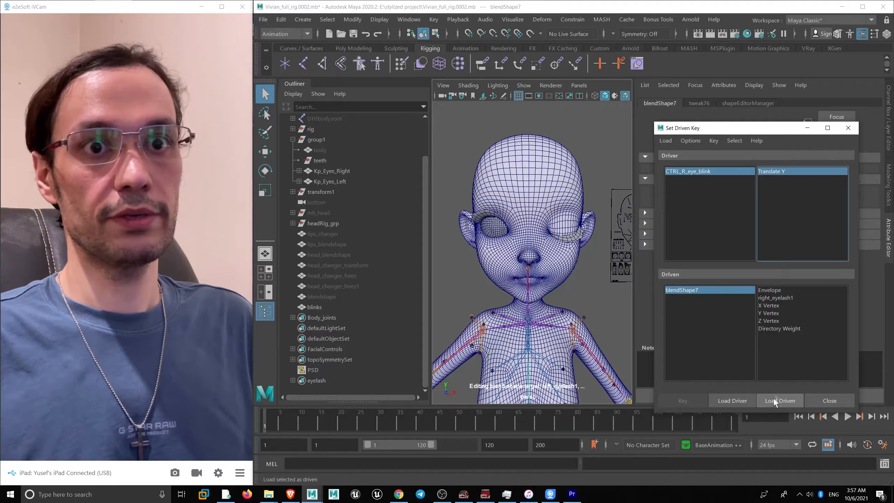
click(781, 297)
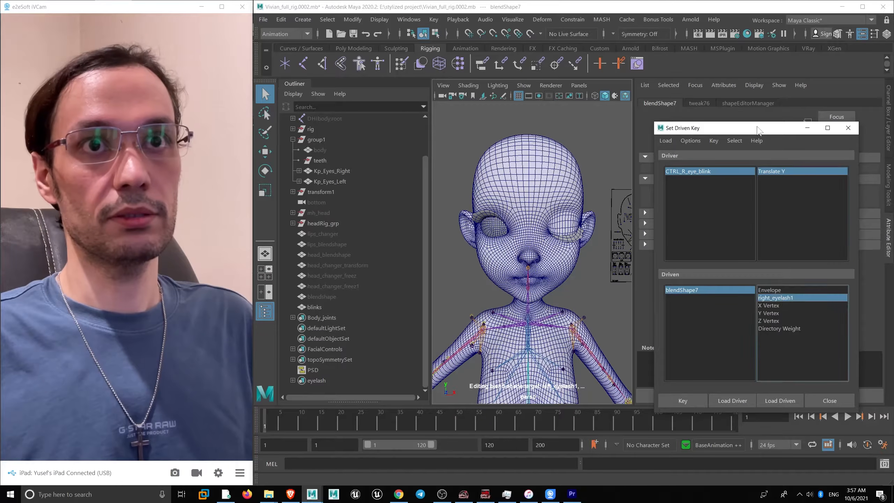
- Key the right_eyelash1 weight at 0 against the rest position of the right blink control
drag(758, 130, 383, 184)
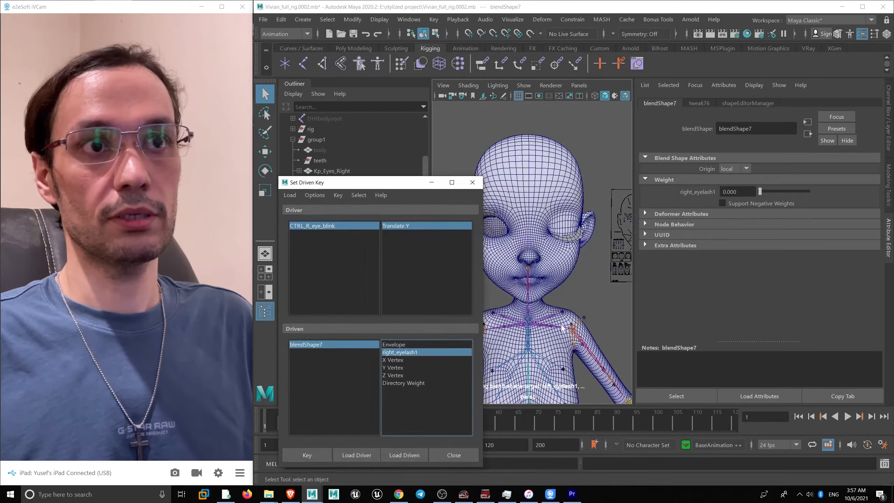
click(318, 456)
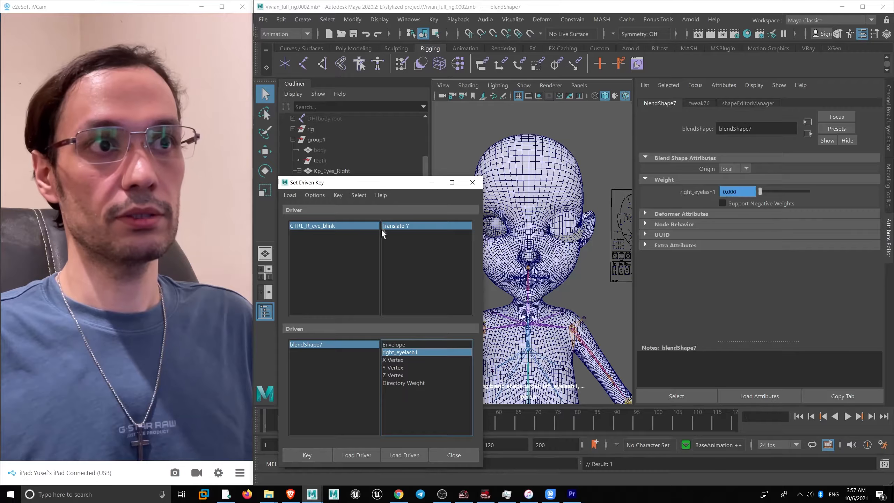
drag(387, 183, 384, 142)
- Raise the right_eyelash1 weight to 1 and move the right blink control CTRL_R_eye_blink to its closed position
scroll(566, 197, up, 3)
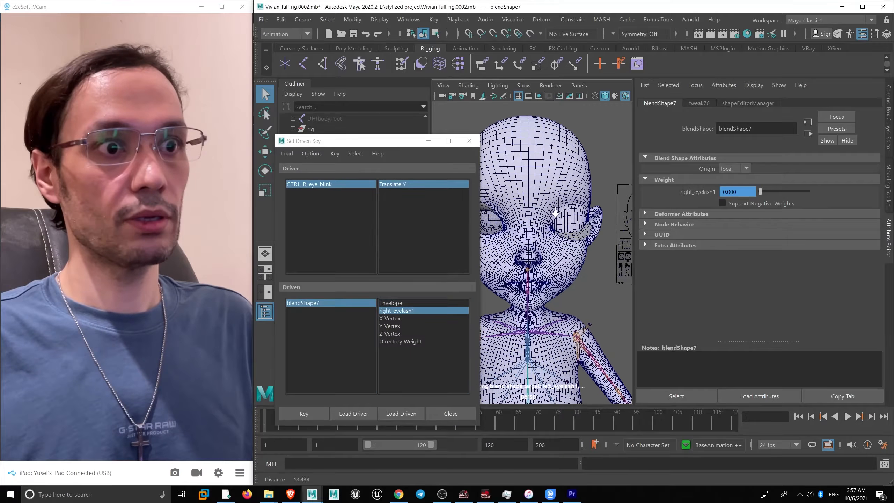
alt+middle_drag(565, 197, 574, 203)
drag(761, 194, 877, 193)
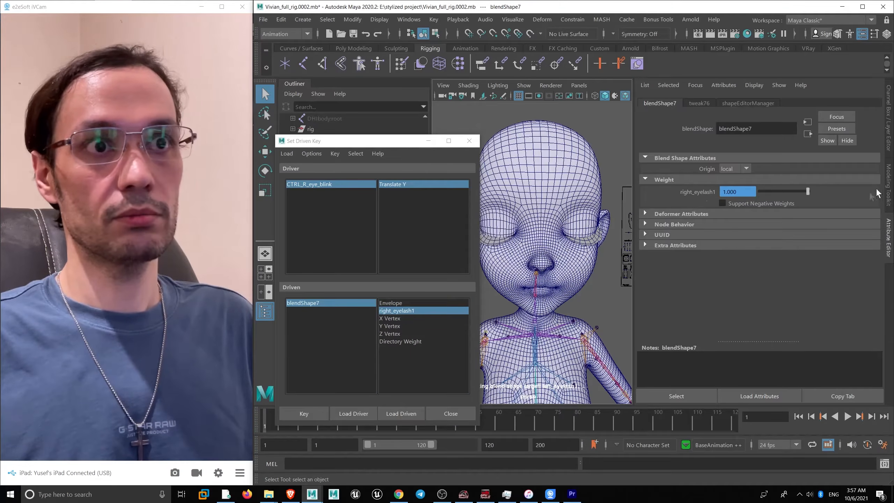
mouse_move(557, 232)
alt+mouse_down()
mouse_move(521, 227)
mouse_move(593, 233)
mouse_move(551, 236)
alt+mouse_up()
alt+right_drag(552, 238, 581, 246)
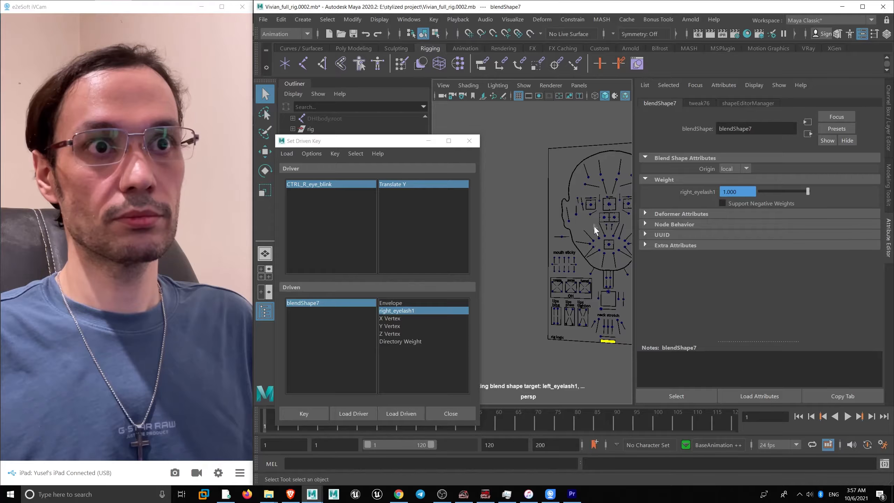
click(580, 209)
key(w)
drag(583, 212, 596, 246)
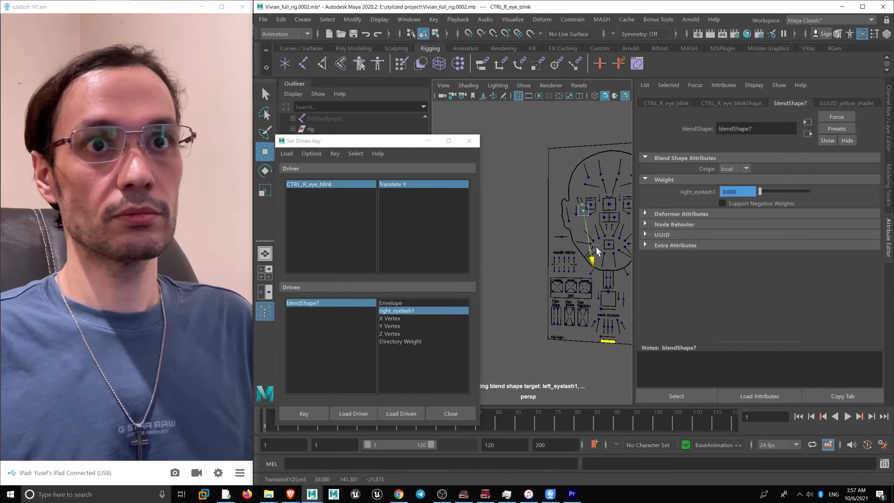
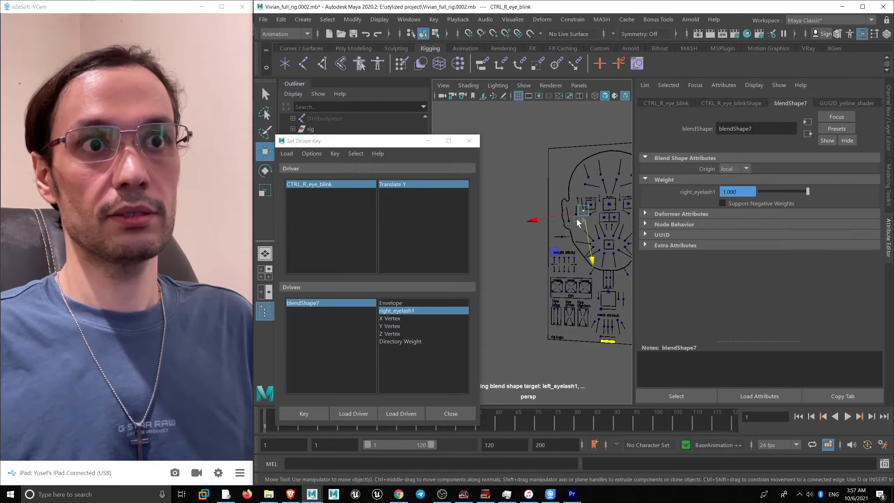
- Key the right_eyelash1 weight at 1 against the closed right blink control, then close the Set Driven Key window
alt+right_drag(577, 218, 545, 208)
alt+middle_drag(545, 207, 595, 181)
alt+right_drag(595, 181, 556, 178)
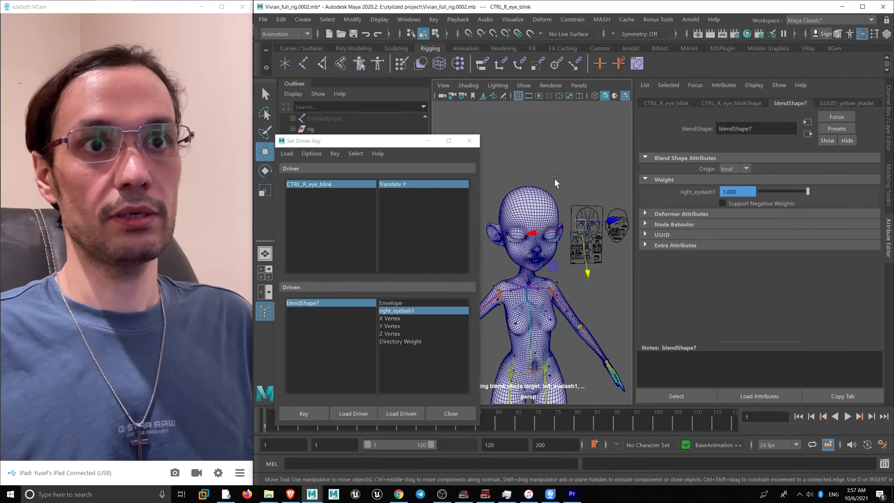
scroll(554, 177, up, 5)
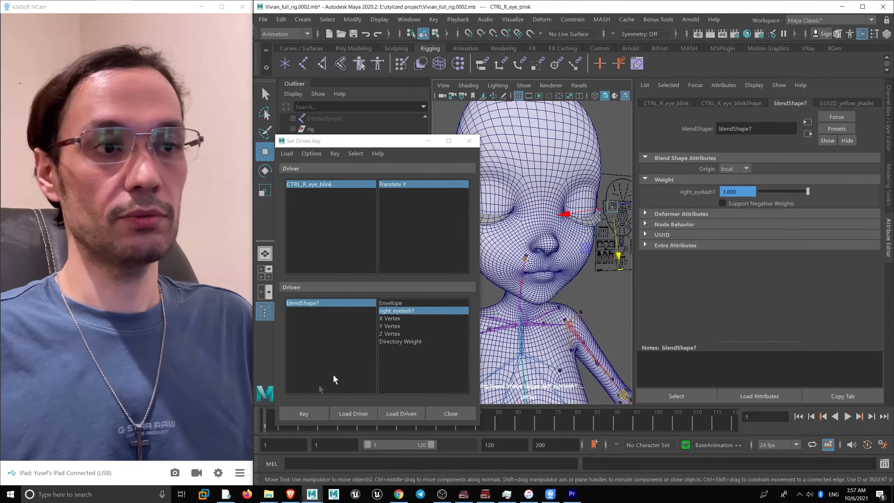
click(291, 415)
alt+drag(613, 202, 463, 187)
click(469, 141)
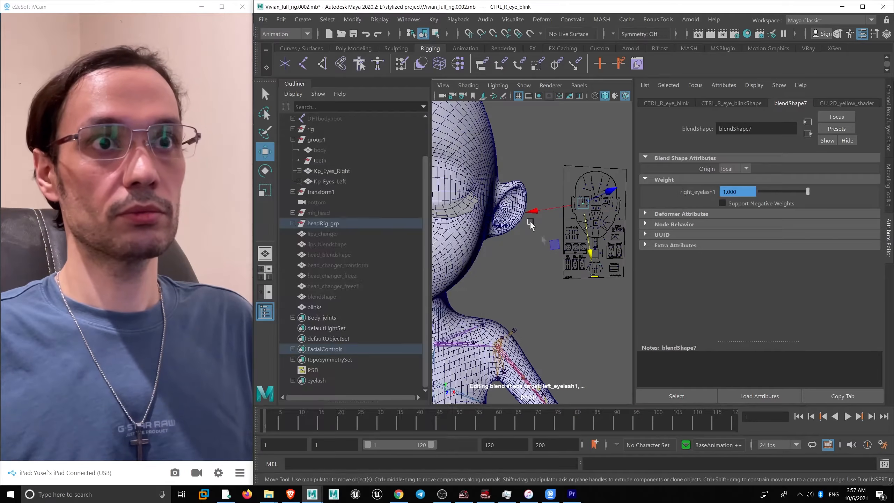
- Test the right eyelash blink by moving the right blink control on the facial control board
scroll(527, 225, down, 5)
scroll(525, 232, up, 3)
click(574, 263)
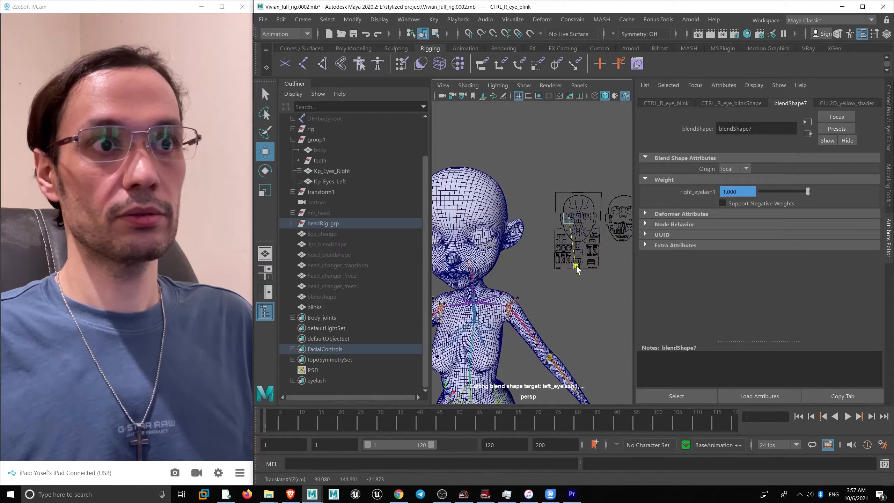
alt+drag(576, 267, 593, 249)
scroll(592, 249, up, 5)
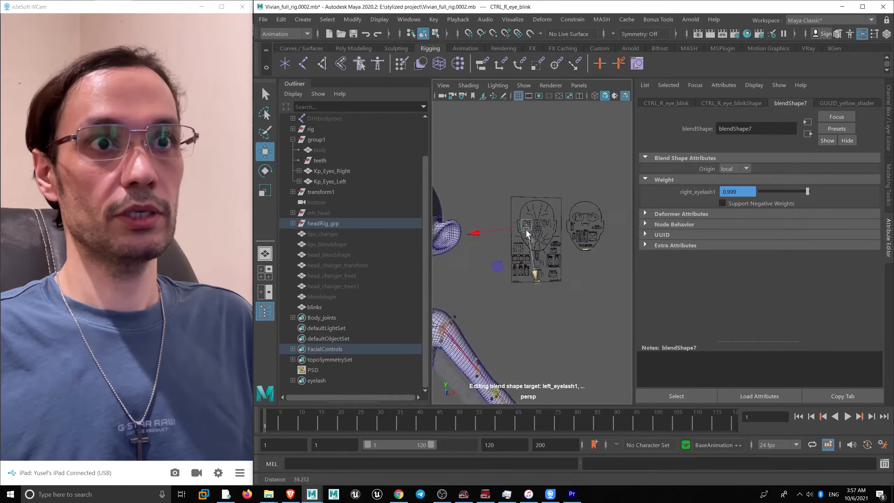
- Select the left blink control CTRL_L_eye_blink with the Move tool and collapse the Outliner to widen the viewport
key(q)
click(563, 203)
scroll(556, 208, down, 6)
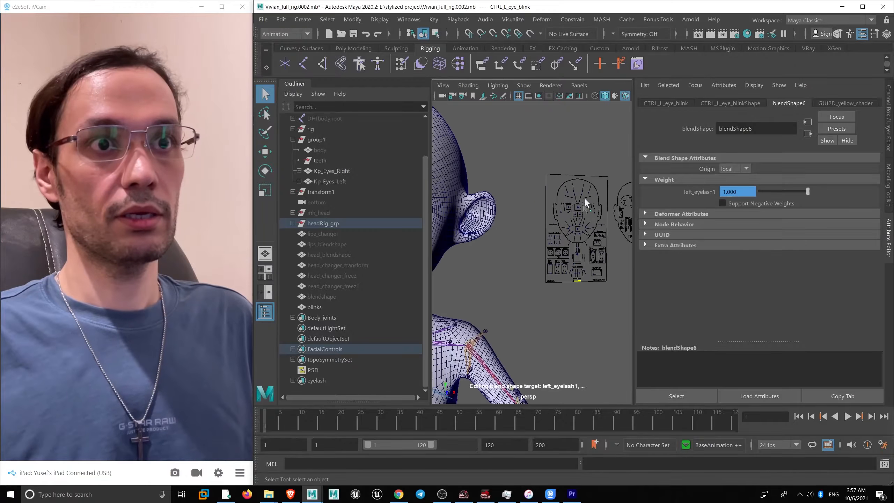
key(w)
scroll(542, 218, up, 3)
key(space)
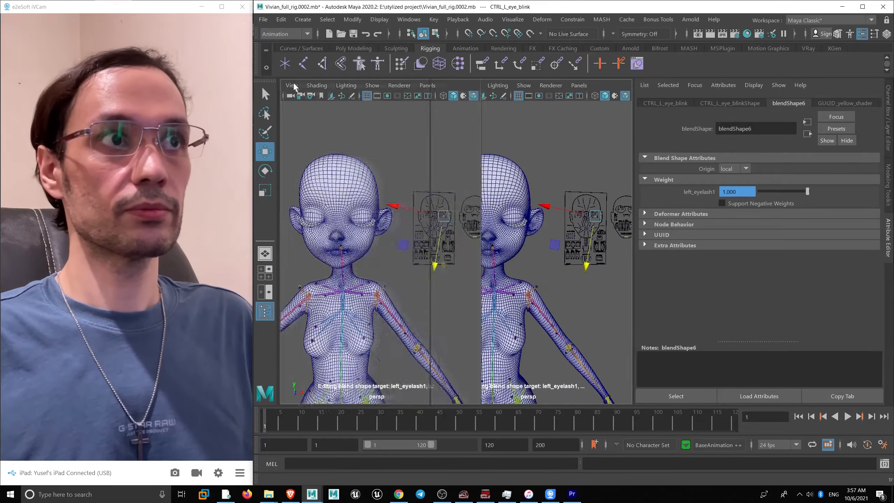
mouse_move(570, 233)
mouse_down()
mouse_move(566, 216)
mouse_move(560, 238)
mouse_up()
- Set the left eyelash's blendShape6 driven-key curve, left_eyelash1, to linear tangents in the Graph Editor
click(440, 199)
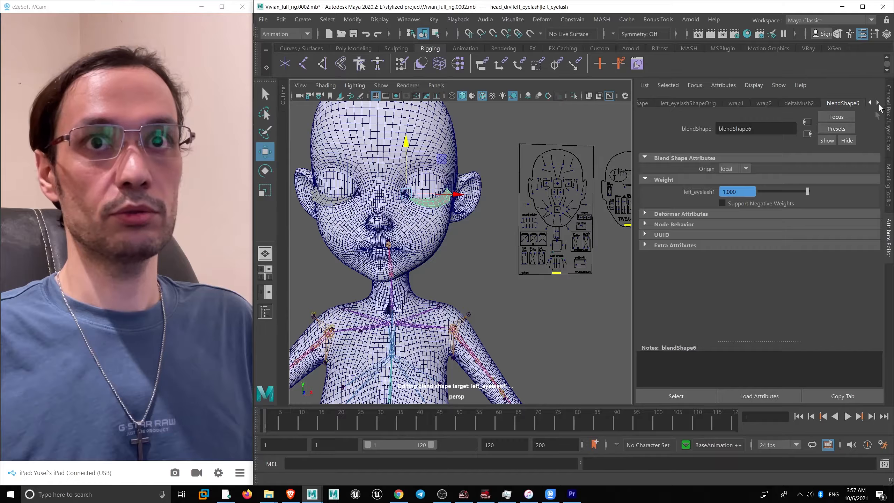
click(675, 396)
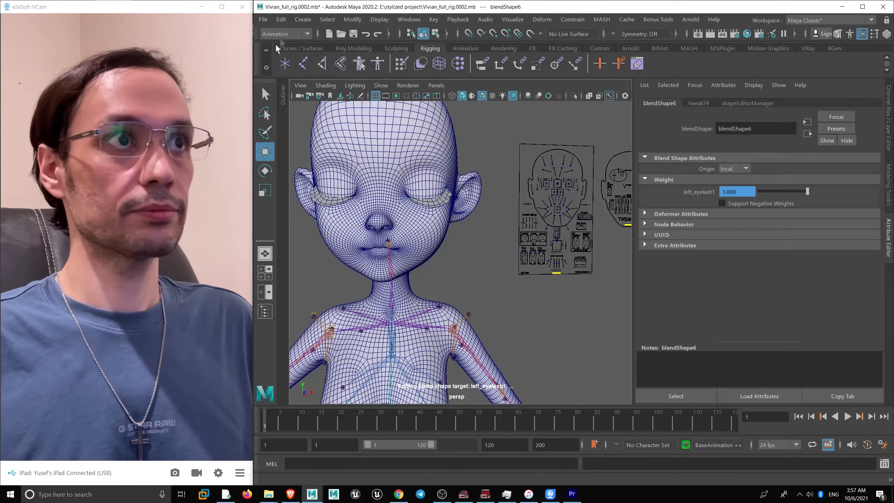
click(407, 19)
mouse_move(458, 77)
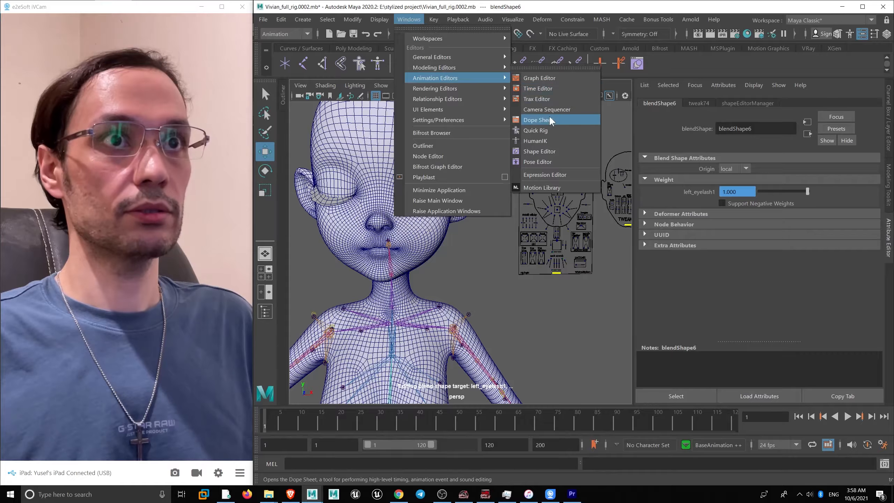
click(539, 77)
key(f)
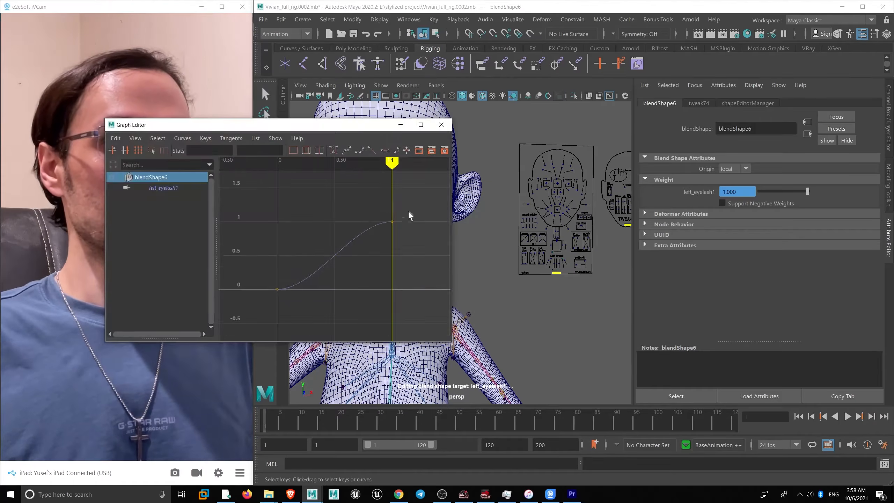
click(371, 150)
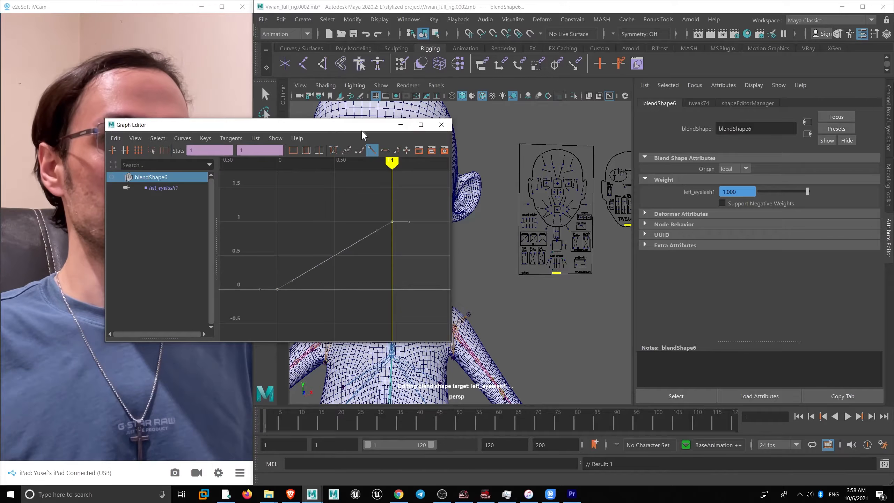
- Set the right eyelash's blendShape7 driven-key curve, right_eyelash1, to linear tangents
drag(357, 125, 571, 316)
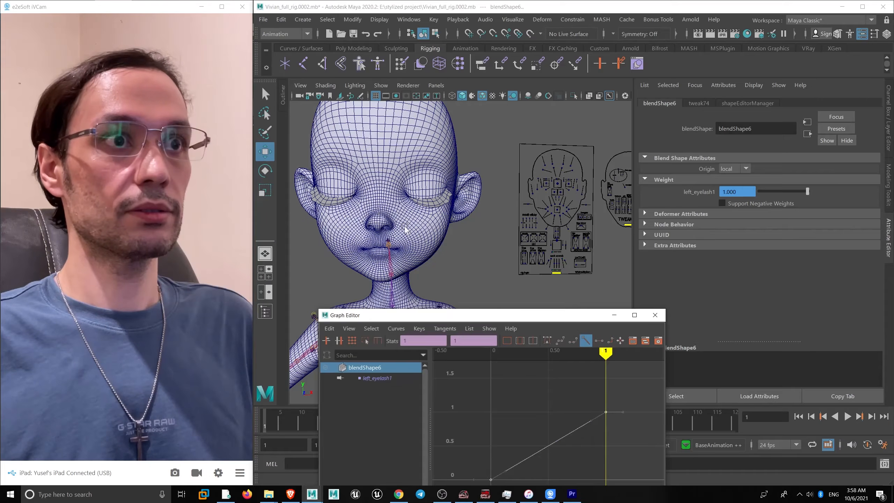
click(331, 206)
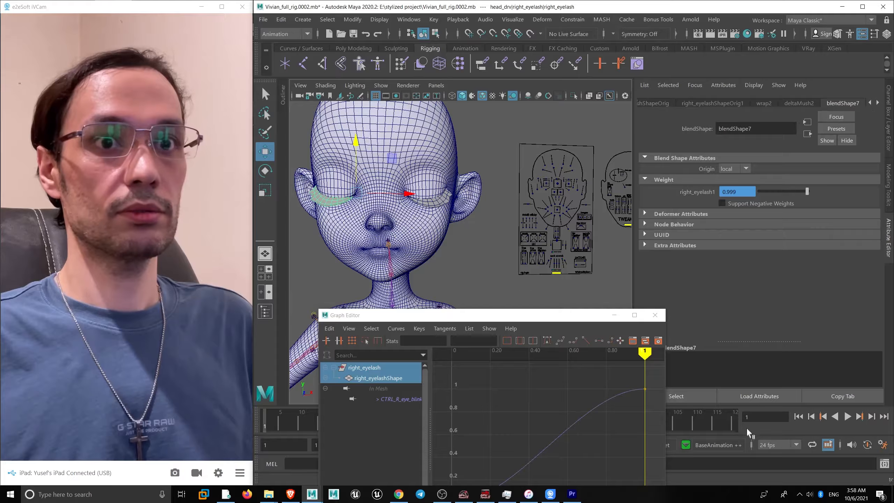
click(676, 396)
drag(576, 314, 597, 185)
scroll(623, 254, down, 5)
drag(626, 265, 534, 367)
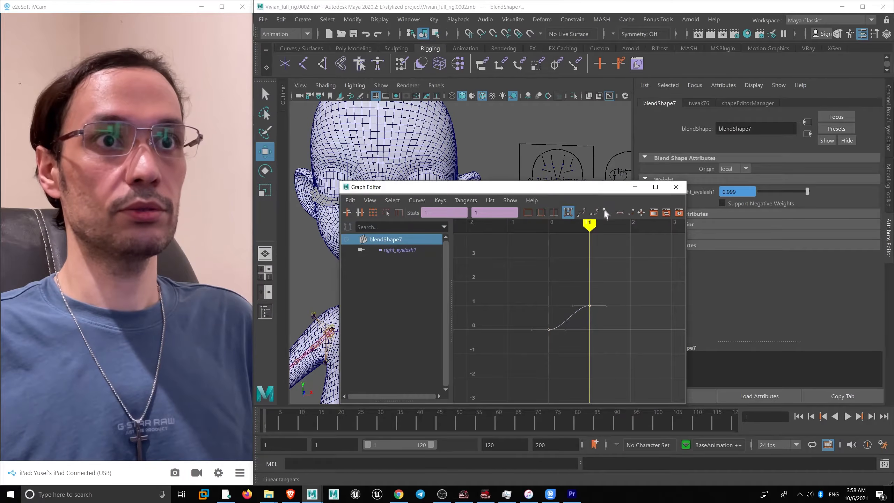
click(606, 212)
- Close the Graph Editor and save the scene with nothing selected
click(675, 187)
click(500, 267)
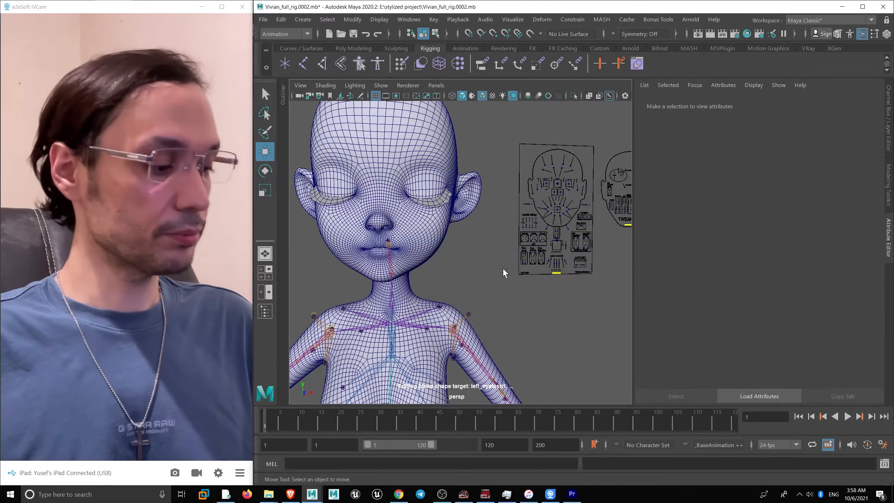
key(ctrl+s)
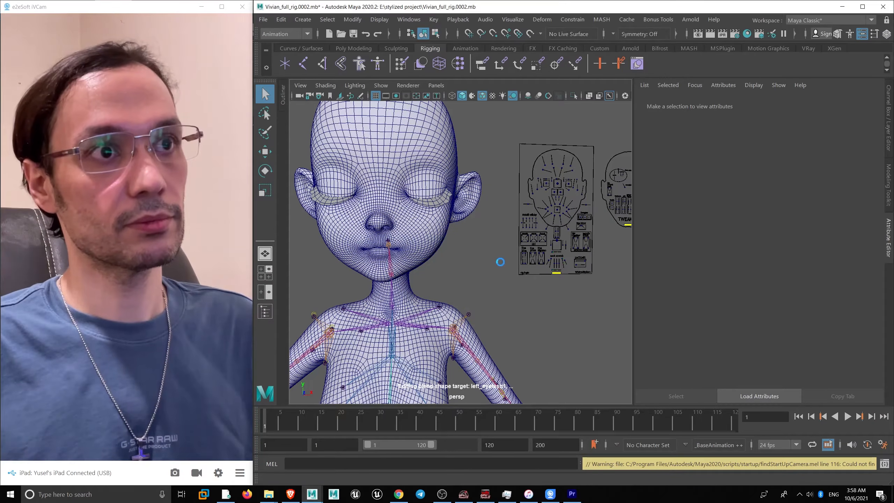
- Move the left blink control toward its open position to test the left eyelash's linear blink
key(w)
alt+drag(559, 202, 567, 213)
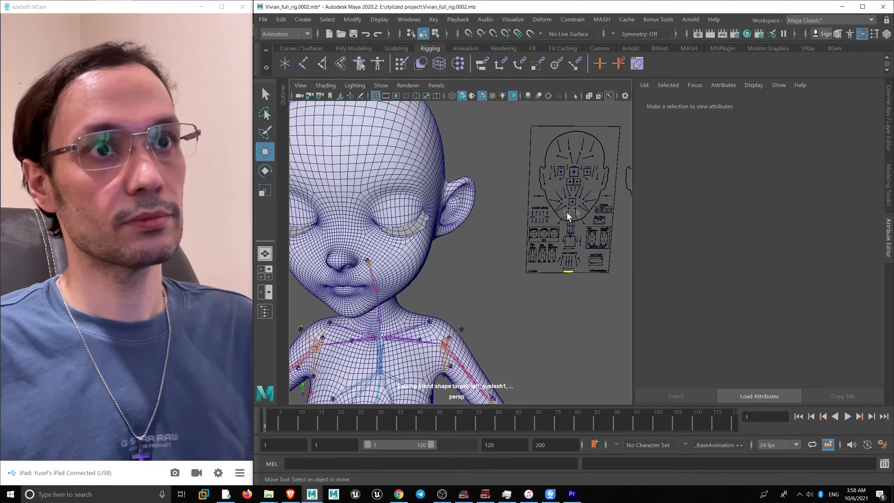
click(591, 172)
alt+drag(592, 172, 590, 193)
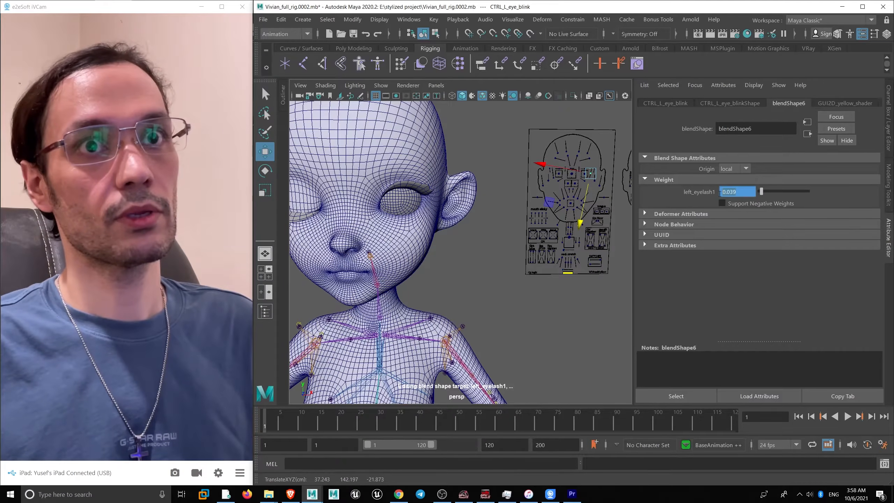
- Select the left and right blink controls together and set their Translate Y to 0
key(ctrl+a)
mouse_move(590, 193)
alt+mouse_down()
mouse_move(499, 198)
mouse_move(546, 198)
mouse_move(532, 204)
mouse_move(584, 191)
alt+mouse_up()
click(583, 190)
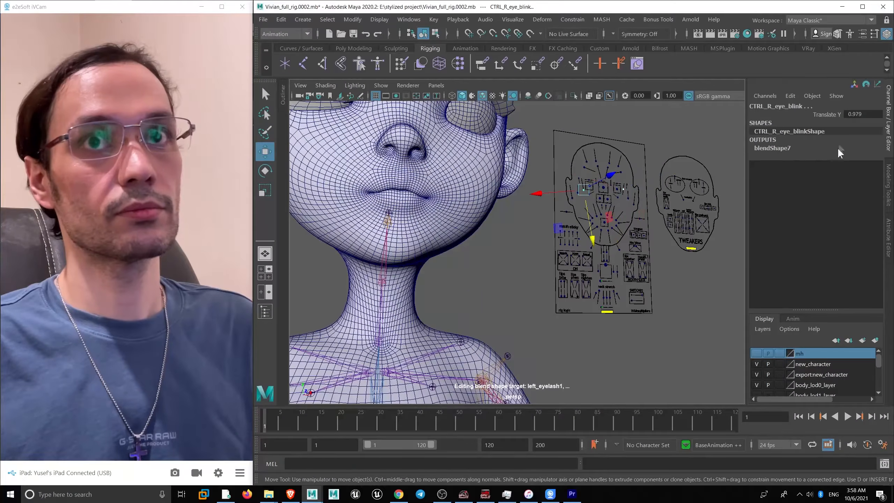
text(0)
key(Return)
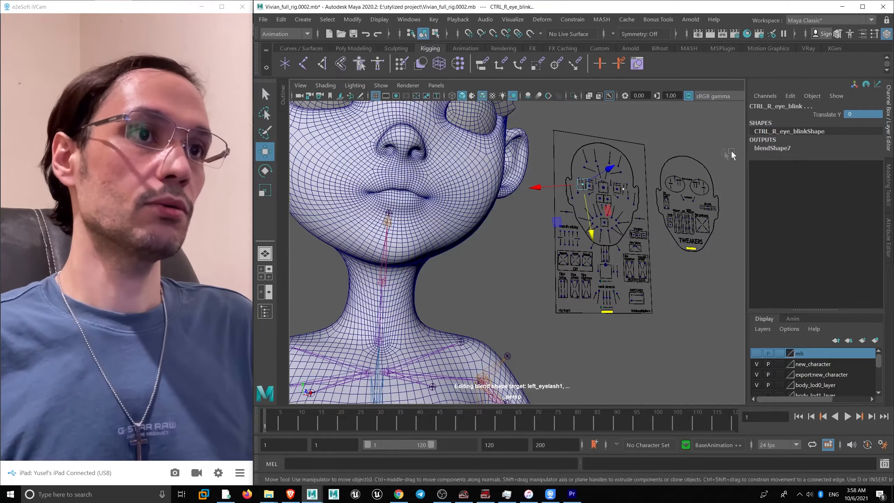
- Inspect both eyelashes on the face from the front with the blink controls at rest
scroll(540, 153, down, 5)
alt+drag(539, 153, 507, 213)
alt+drag(499, 176, 498, 123)
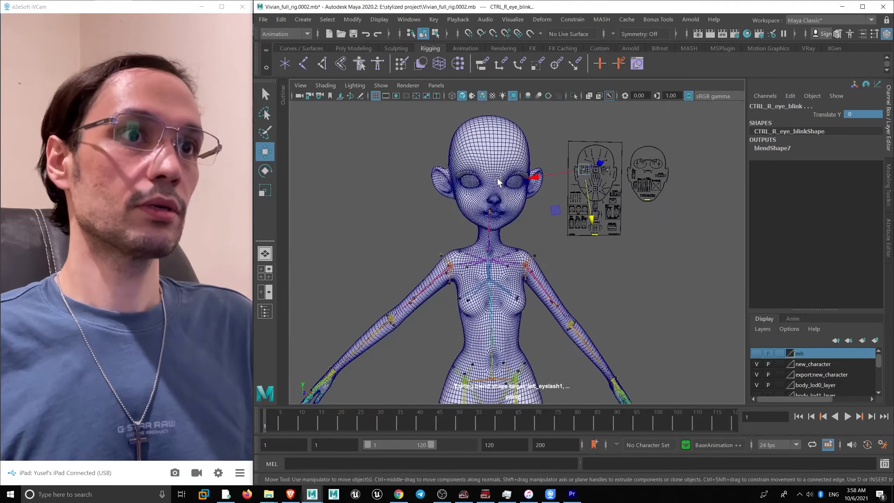
scroll(477, 213, up, 2)
scroll(500, 198, up, 2)
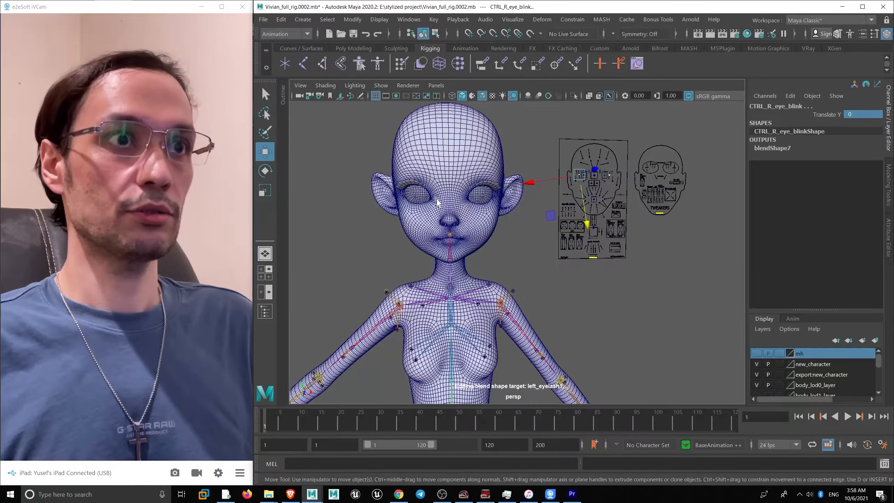
click(360, 131)
scroll(409, 178, up, 4)
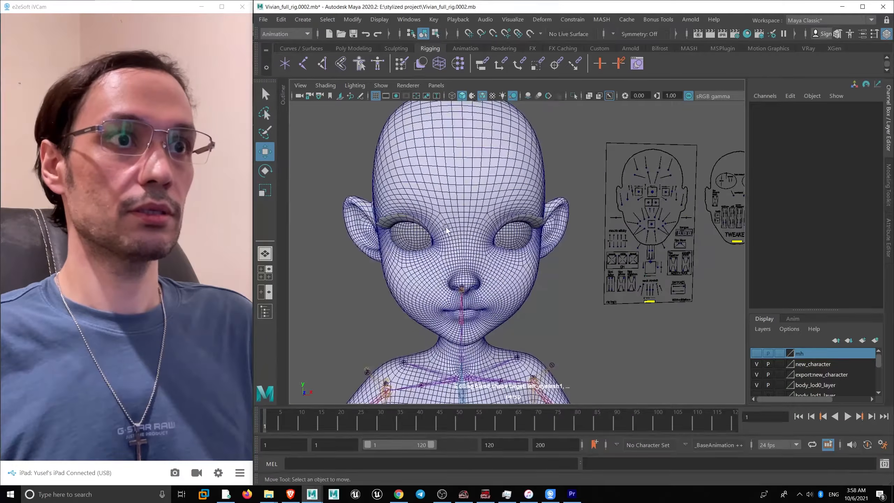
- Select the right eyelash and open the Shape Editor at the blendShape6 and blendShape7 eyelash targets
click(427, 183)
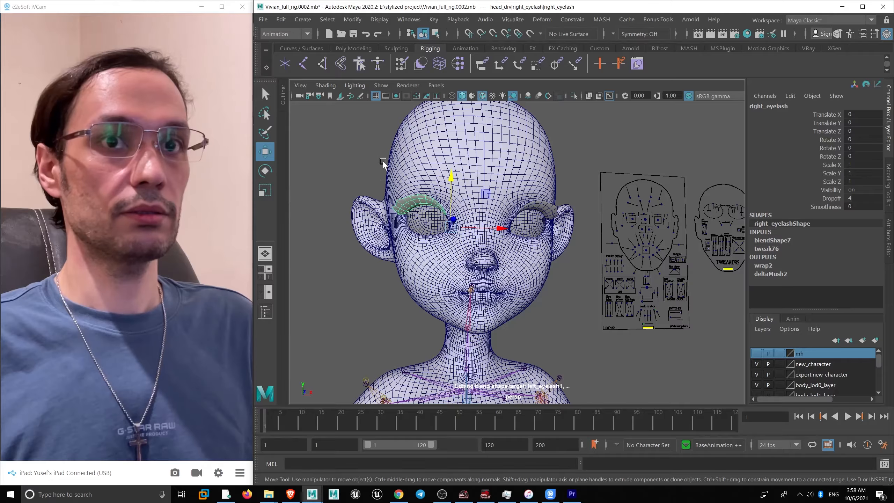
alt+drag(383, 163, 383, 176)
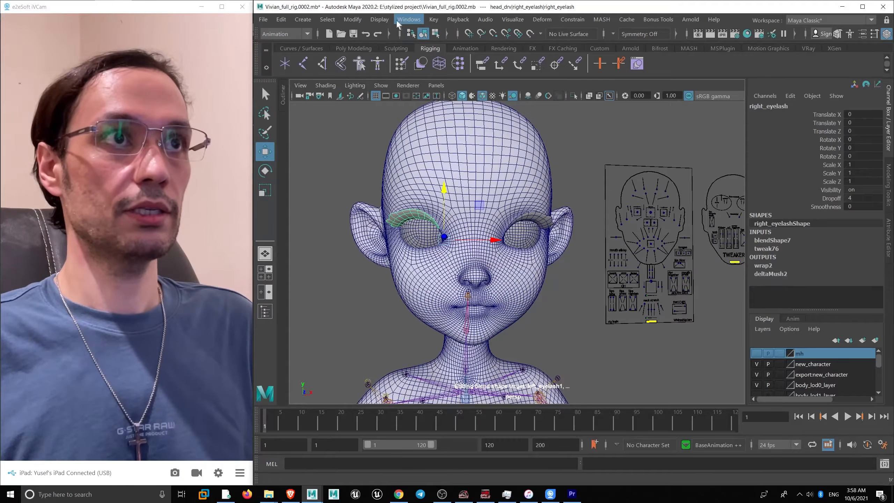
click(408, 20)
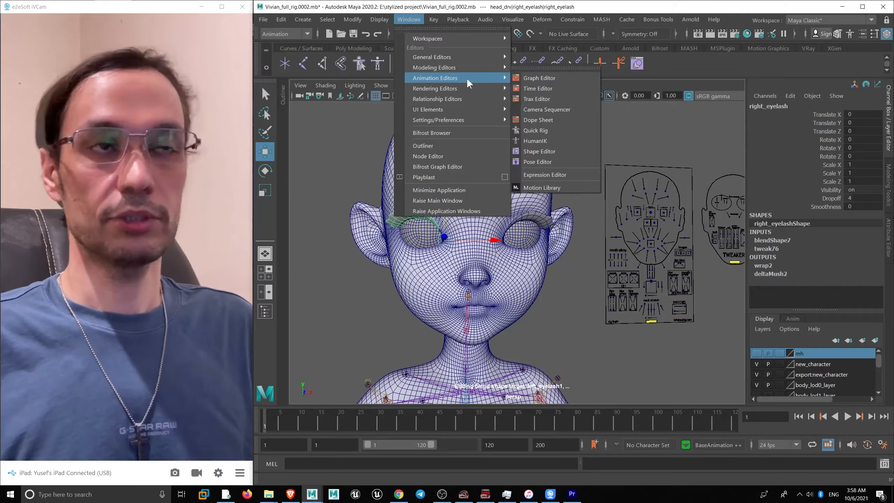
mouse_move(473, 66)
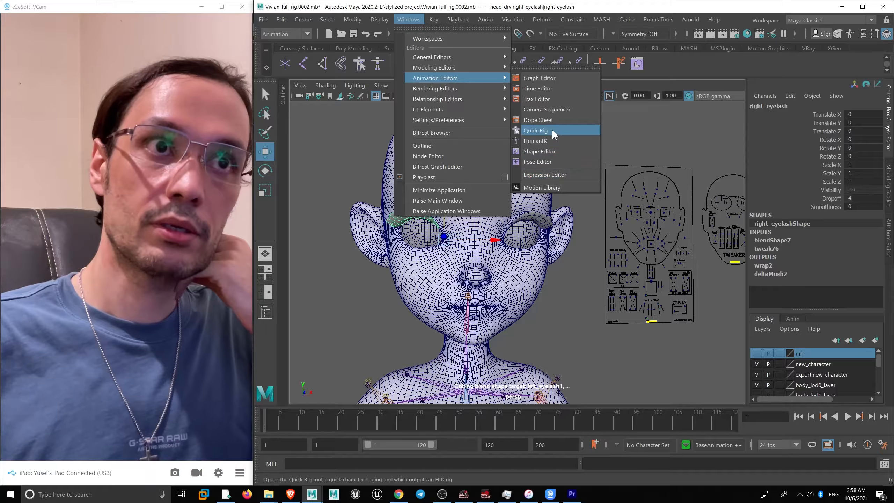
click(549, 151)
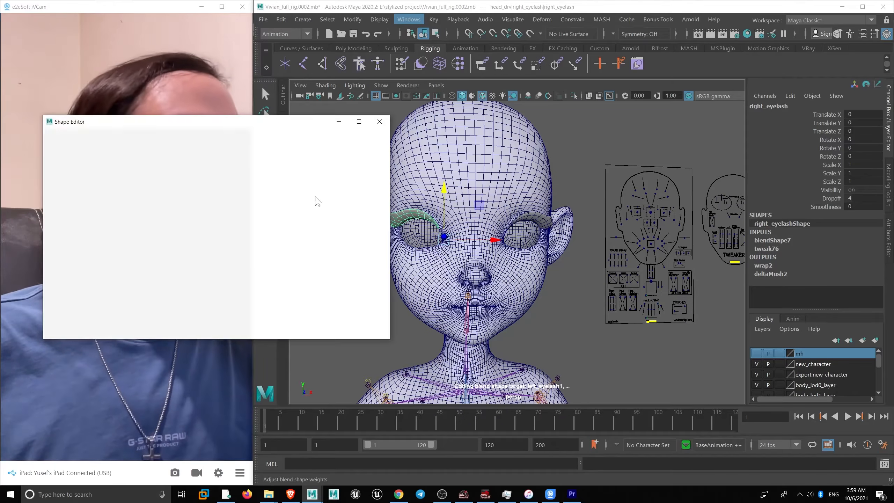
drag(383, 181, 366, 338)
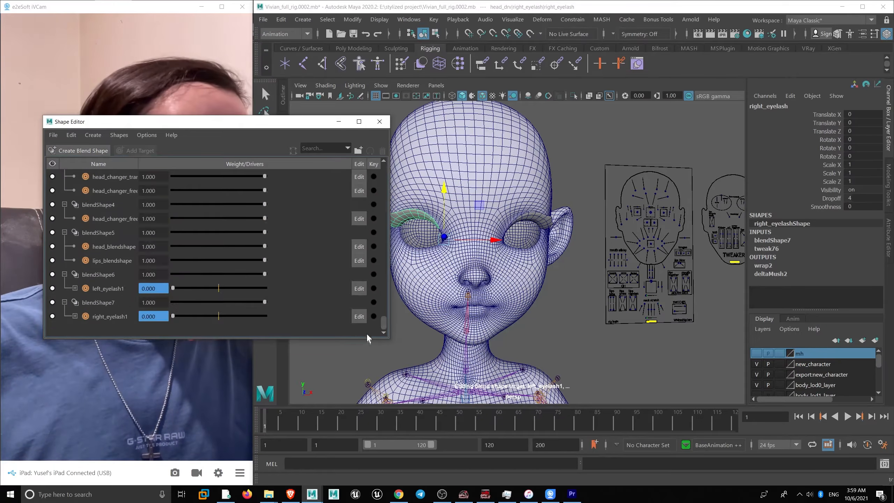
- Review the left_eyelash1 and right_eyelash1 targets under blendShape6 and blendShape7, then close the Shape Editor
click(112, 317)
click(115, 292)
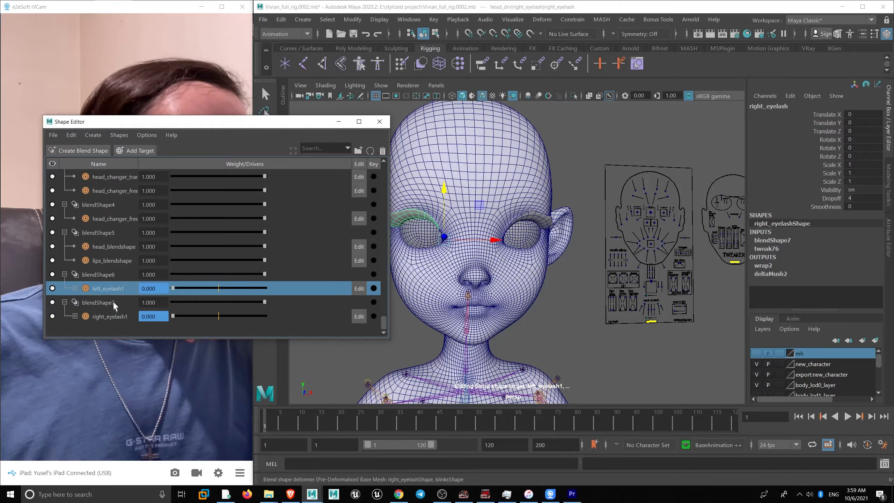
click(109, 305)
right_click(102, 304)
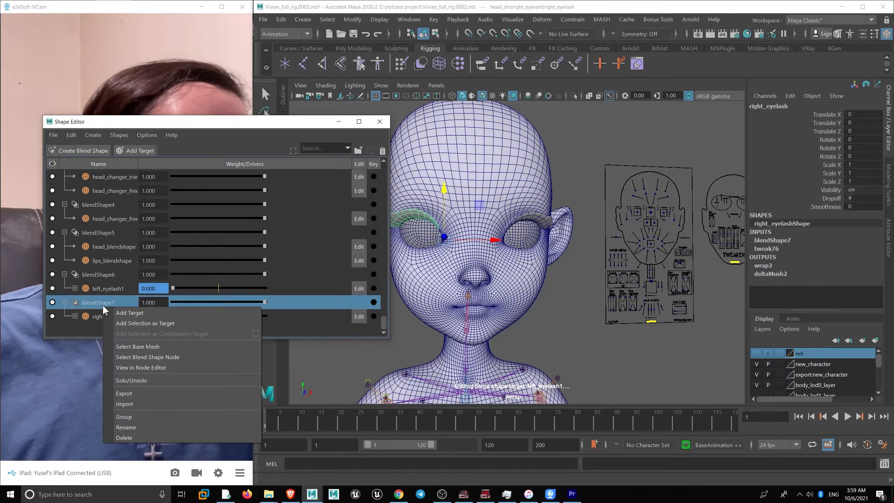
click(97, 317)
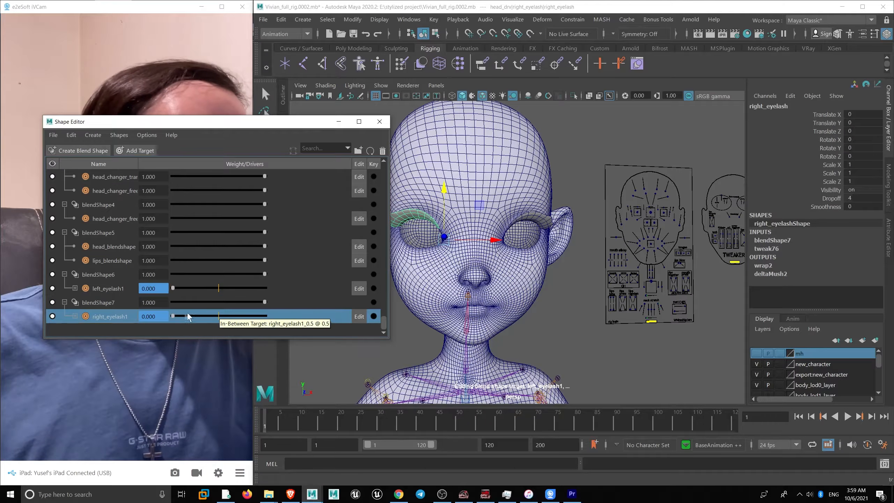
mouse_move(172, 316)
mouse_down()
mouse_move(236, 320)
mouse_move(172, 319)
mouse_up()
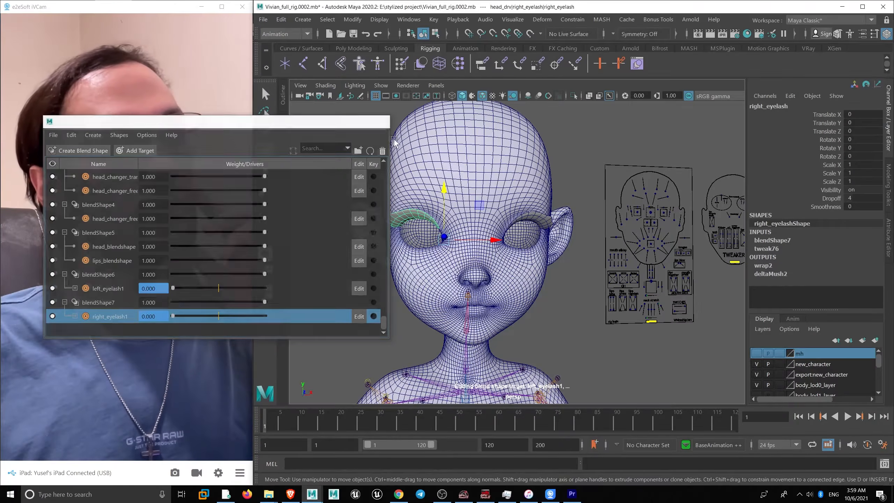
click(379, 121)
- Reopen the Shape Editor, select the blinks head mesh, and display the Outliner alongside the 3D view
click(409, 19)
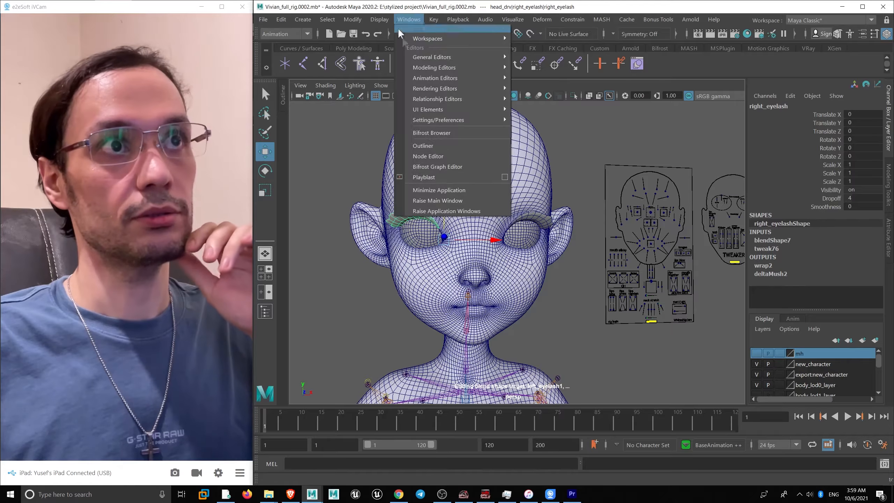
mouse_move(428, 79)
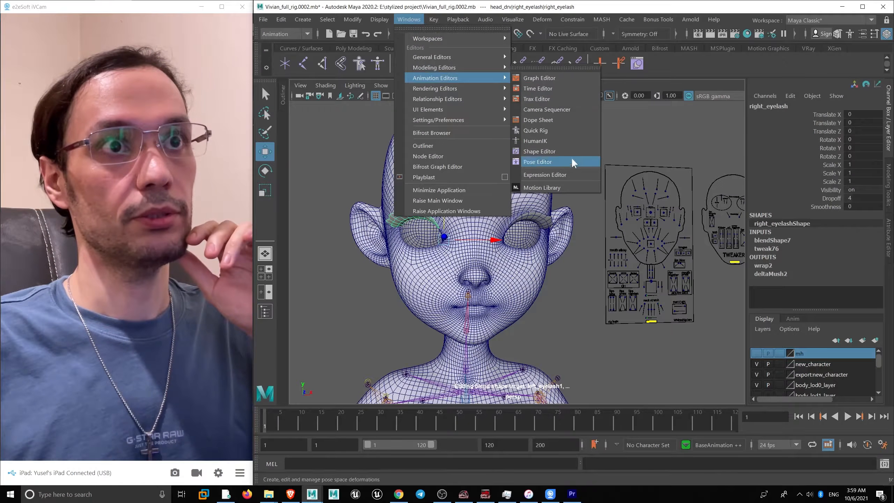
click(571, 157)
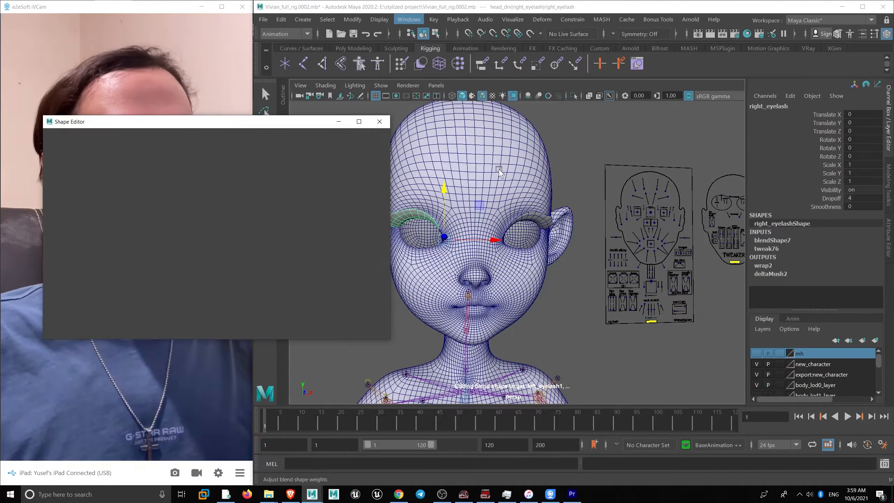
click(483, 169)
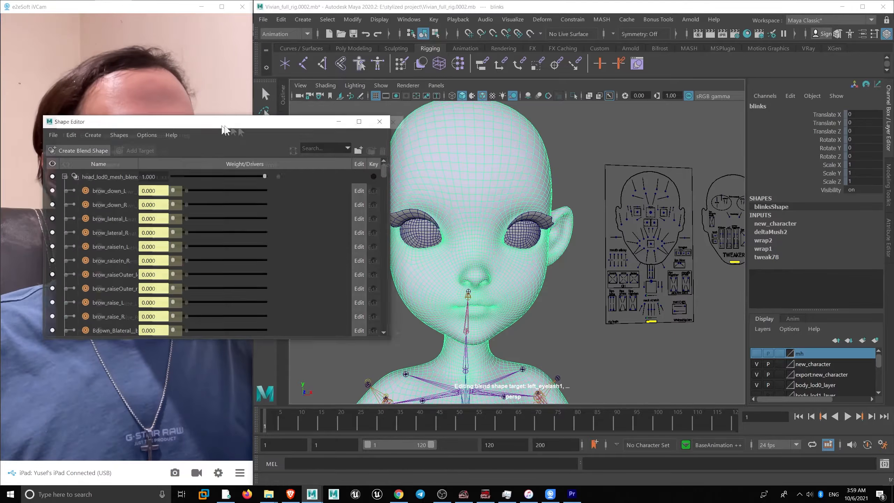
drag(196, 121, 513, 157)
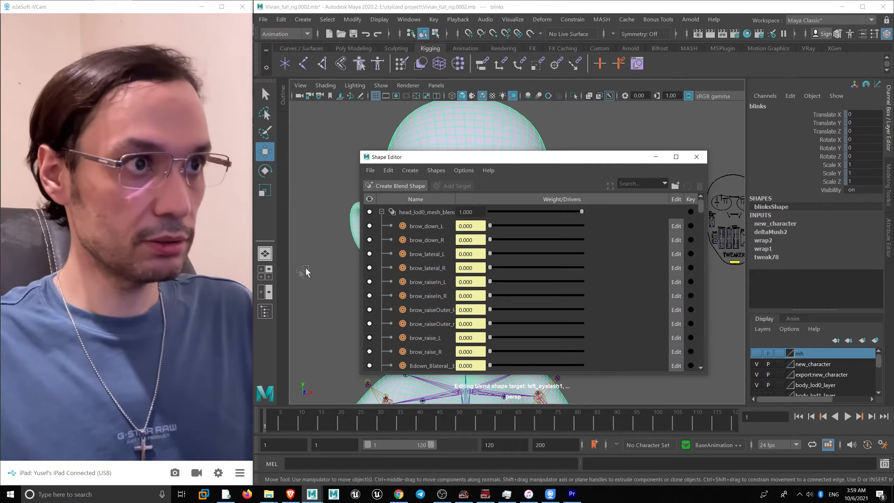
click(264, 312)
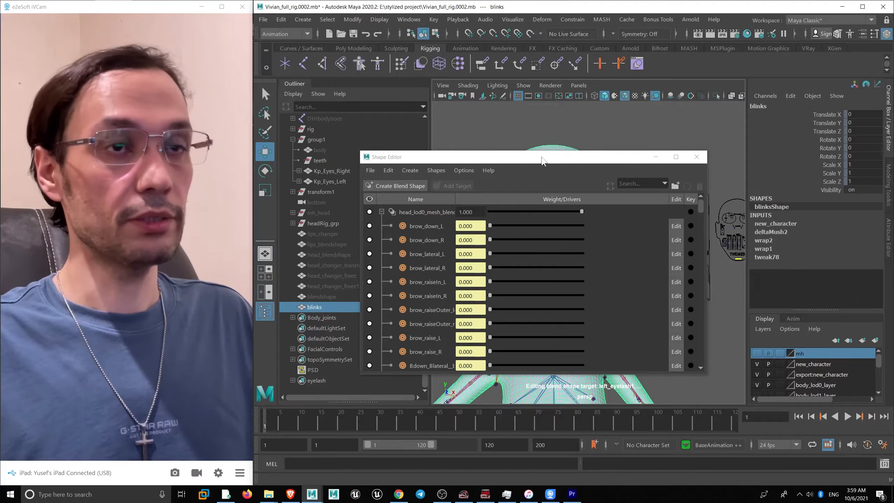
drag(542, 160, 788, 187)
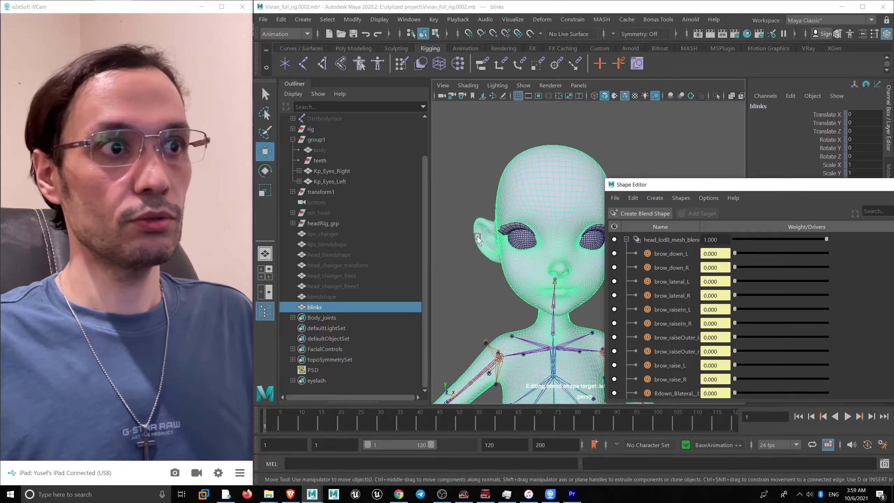
drag(668, 184, 646, 135)
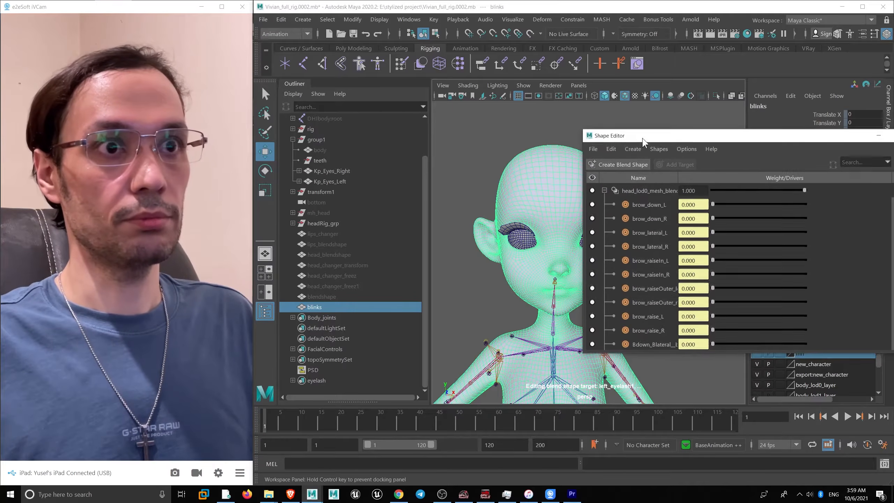
- Collapse the head, teeth and both eye blend shape nodes plus blendShape1 and blendShape2 in the Shape Editor
click(603, 191)
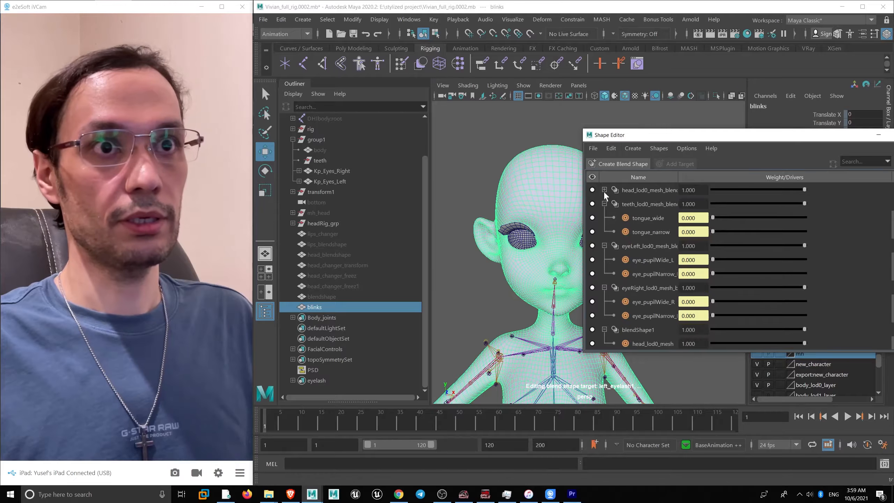
click(604, 202)
click(602, 214)
click(603, 231)
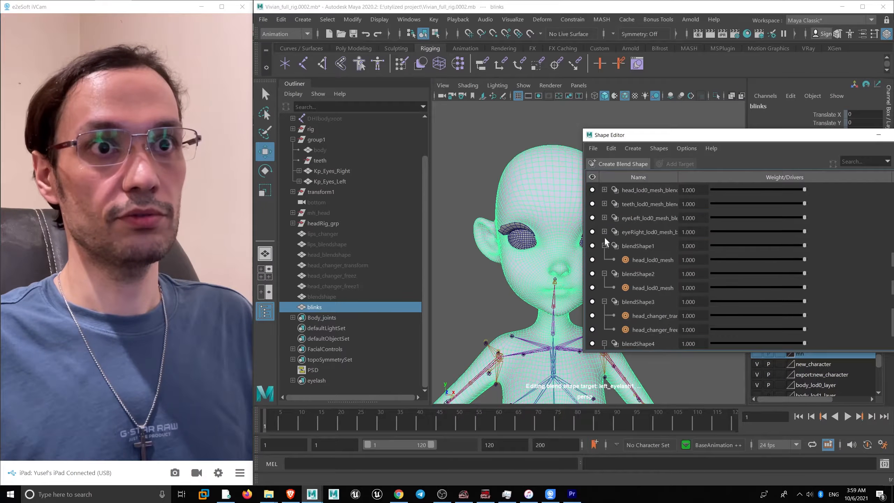
click(604, 245)
click(604, 259)
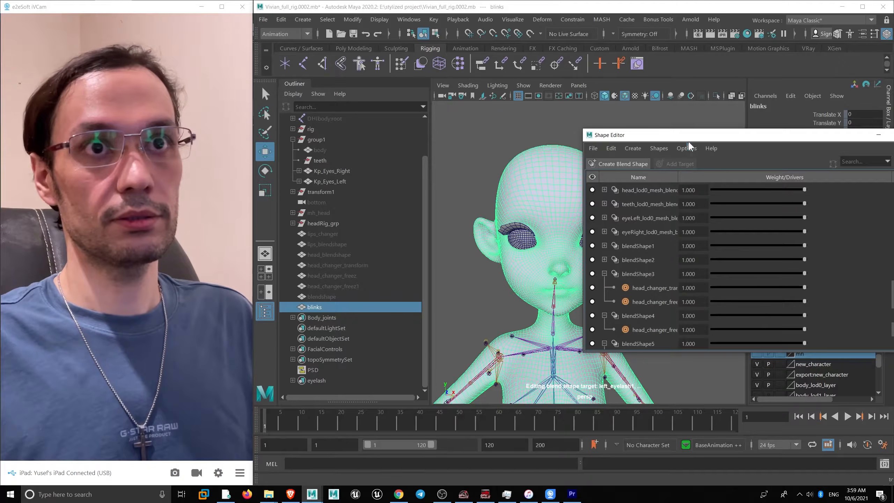
- Add the selected blinks mesh as a new target of blendShape5
drag(687, 140, 563, 111)
scroll(577, 240, down, 3)
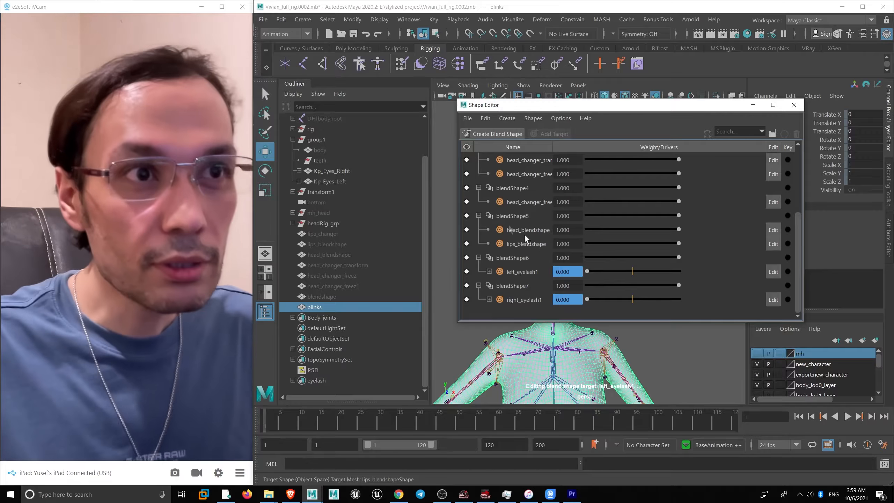
click(521, 216)
mouse_move(632, 109)
mouse_down()
mouse_move(630, 135)
mouse_move(630, 119)
mouse_up()
right_click(522, 226)
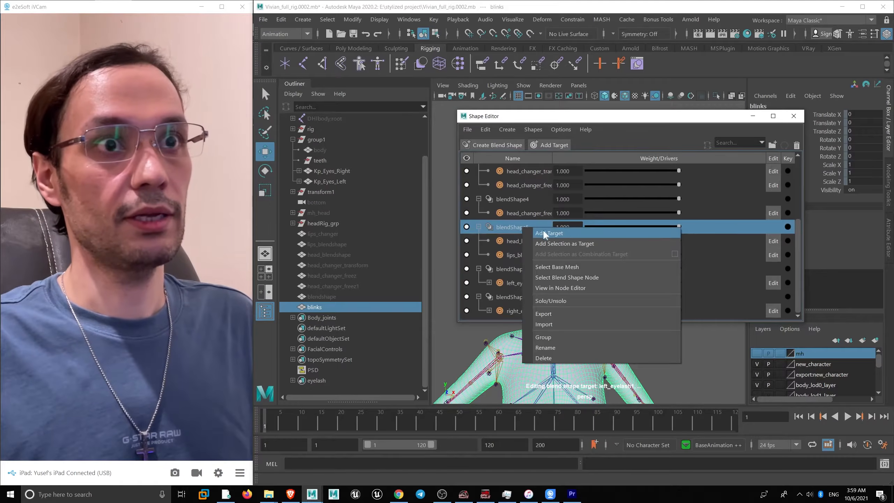
click(597, 244)
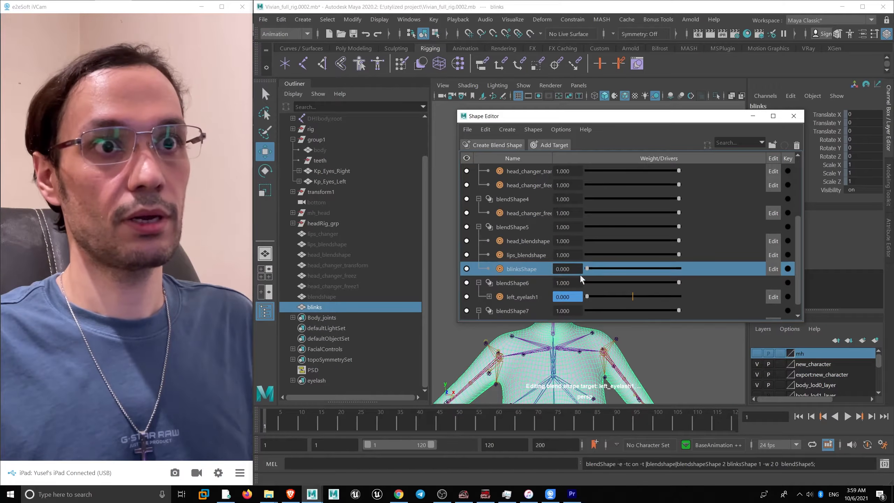
- Set the blinksShape target's weight to 1.000 and close the Shape Editor
click(590, 269)
drag(624, 123, 577, 273)
click(751, 267)
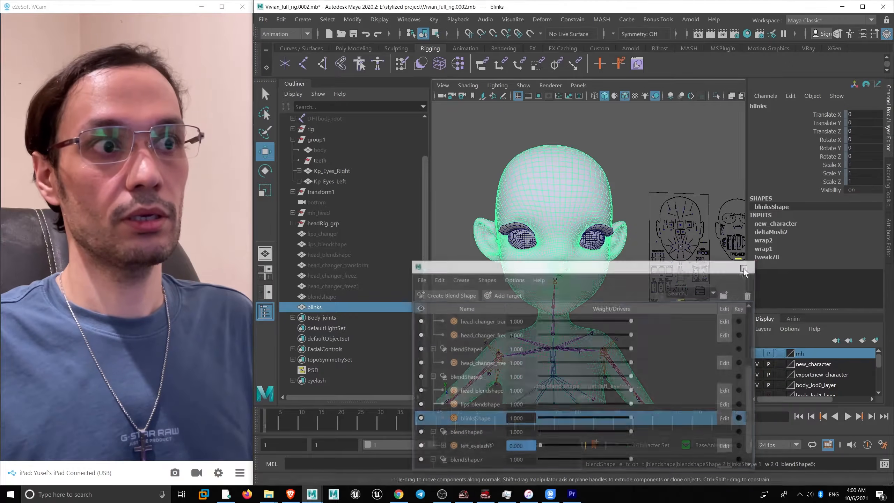
- Hide the blinks mesh, show the blendshape mesh in its place with smooth preview, and put away the Outliner
key(ctrl+h)
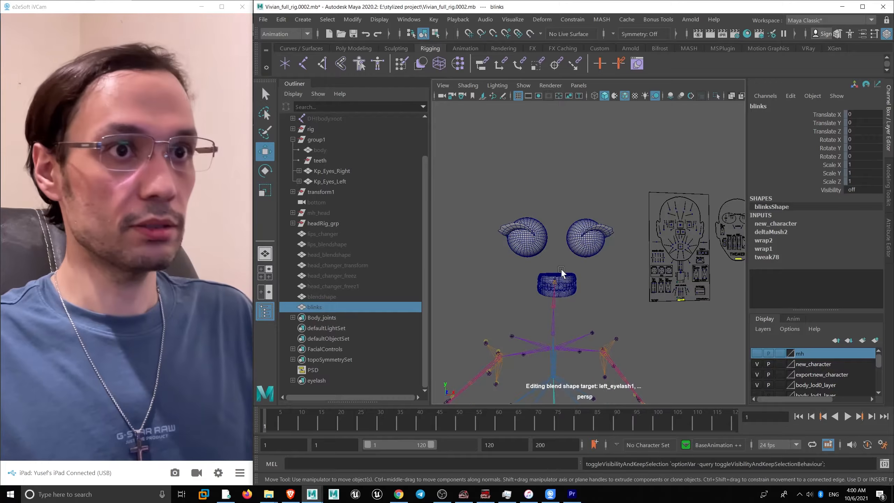
scroll(543, 249, down, 2)
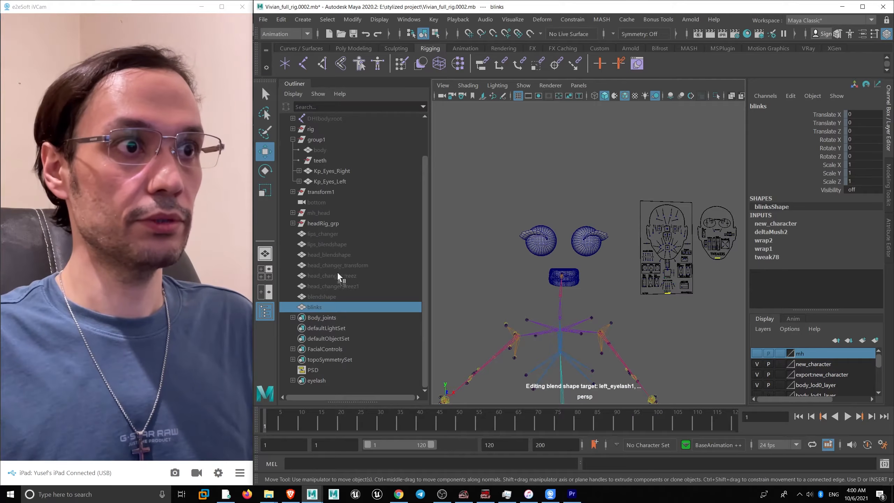
click(338, 295)
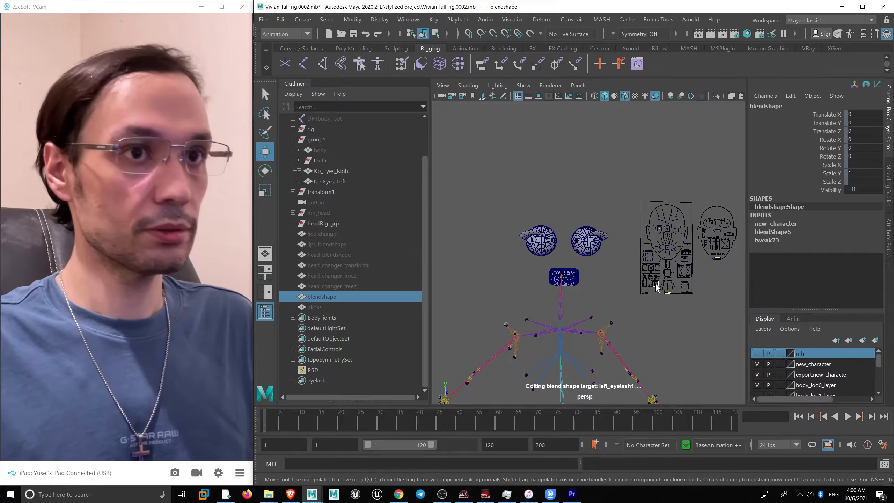
key(3)
click(493, 258)
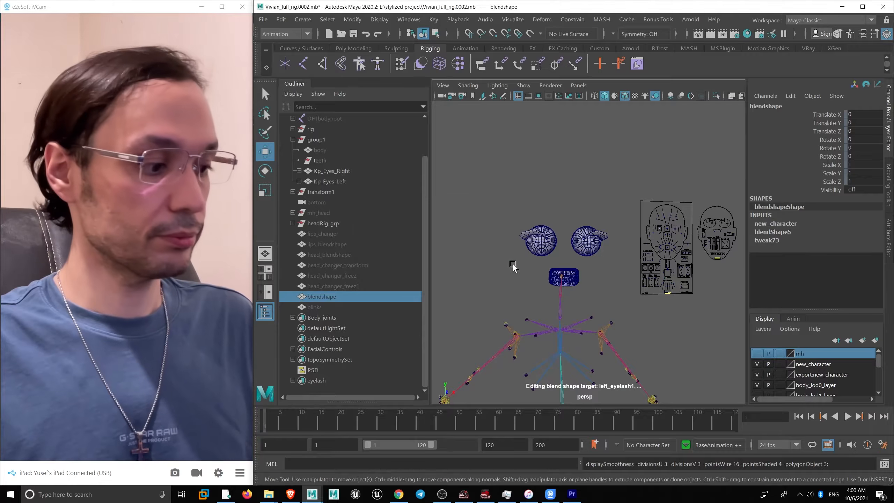
key(shift+h)
scroll(618, 244, up, 3)
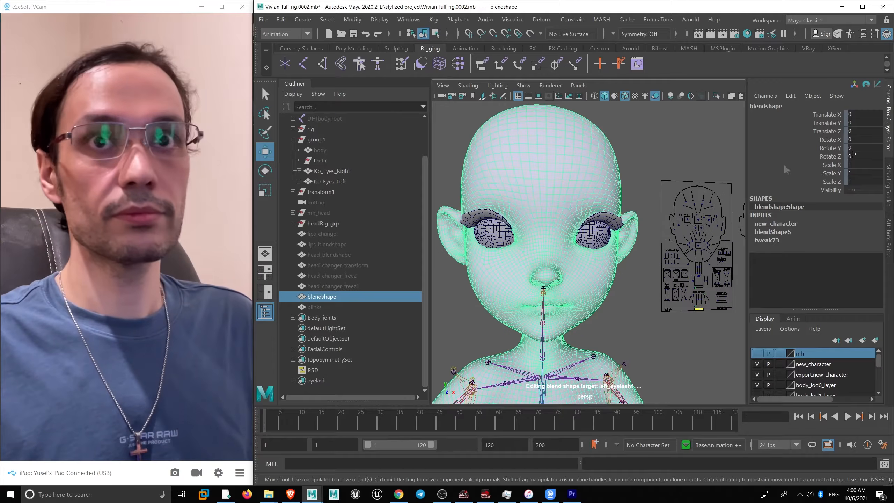
click(302, 84)
- Test CTRL_C_jaw on the facial control board by moving it, and undo the movement
scroll(532, 217, down, 3)
alt+drag(565, 212, 617, 235)
click(654, 288)
mouse_move(654, 288)
mouse_down()
mouse_move(665, 299)
mouse_move(638, 302)
mouse_move(661, 291)
mouse_move(655, 334)
mouse_move(630, 304)
mouse_move(642, 299)
mouse_up()
key(ctrl+z)
- Try moving CTRL_L_eye_blink downward to test the left blink, and undo the movement
alt+right_drag(653, 276, 681, 211)
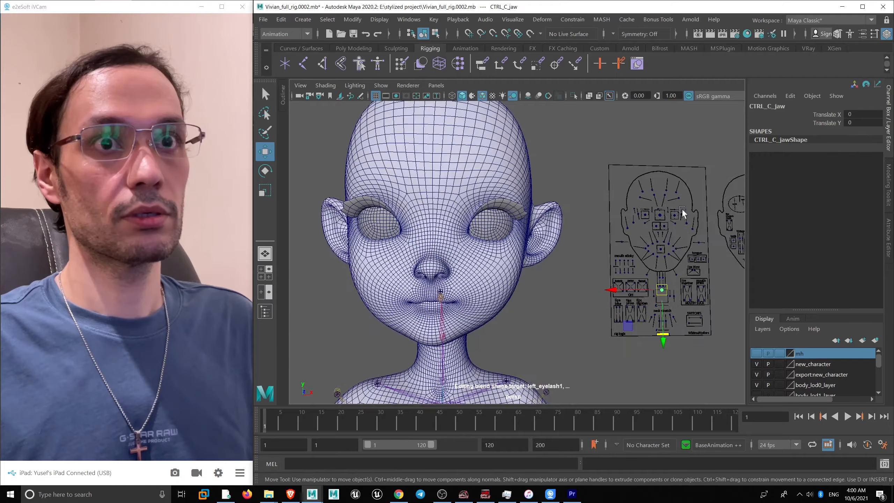
click(680, 223)
drag(680, 223, 680, 237)
key(ctrl+z)
- Move CTRL_L_eye_blink to Translate Y 1 and inspect the left eyelid and eyelash on the face
scroll(517, 240, up, 6)
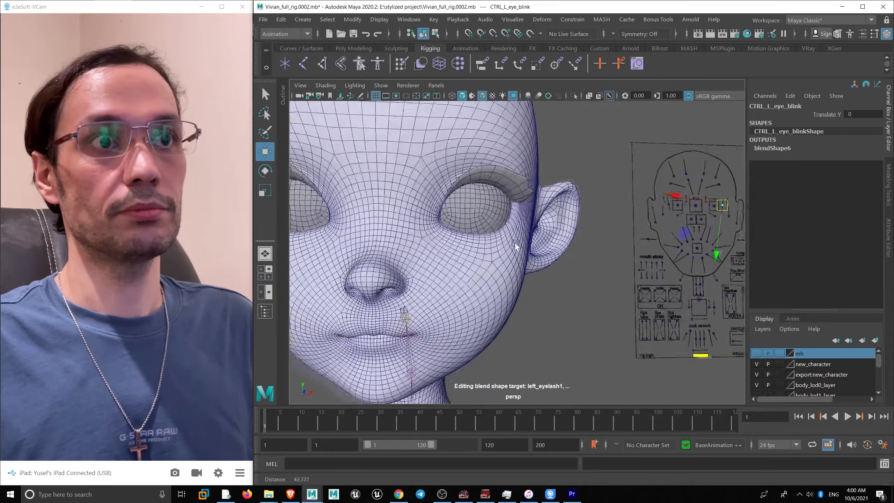
scroll(582, 248, down, 2)
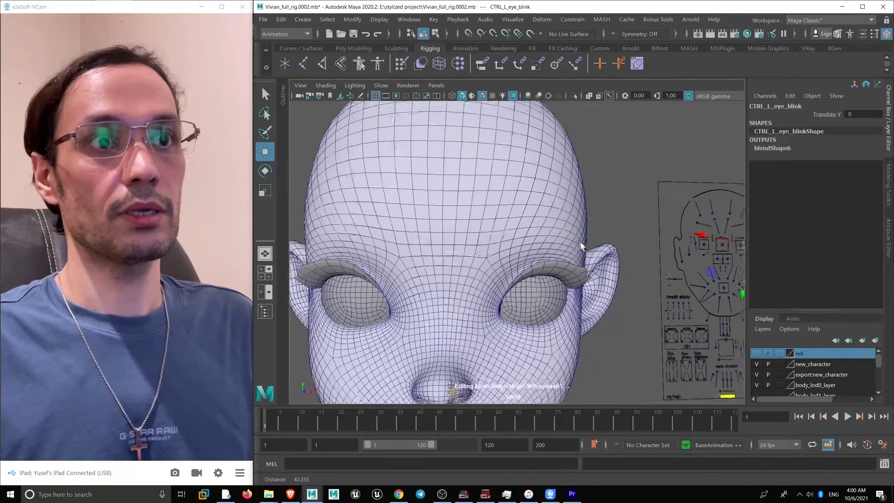
alt+middle_drag(581, 248, 518, 186)
drag(715, 252, 713, 261)
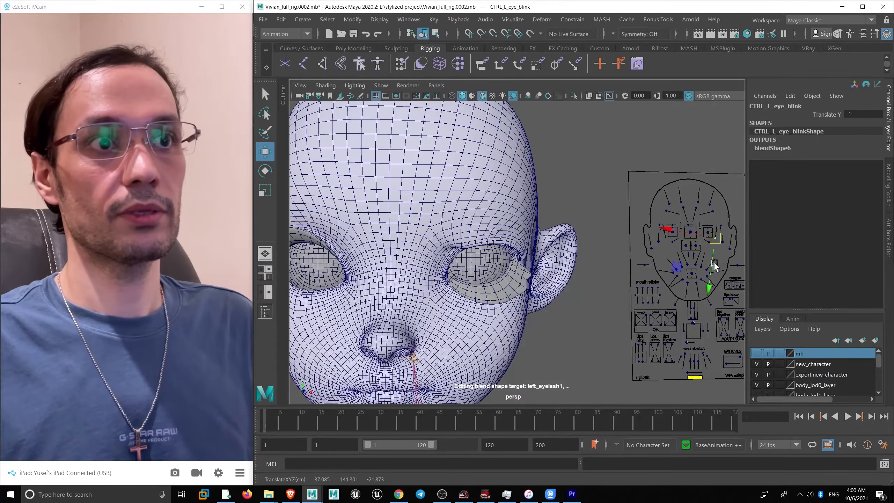
alt+right_drag(419, 224, 448, 264)
alt+drag(448, 264, 472, 225)
alt+middle_drag(472, 225, 497, 199)
alt+right_drag(497, 199, 446, 190)
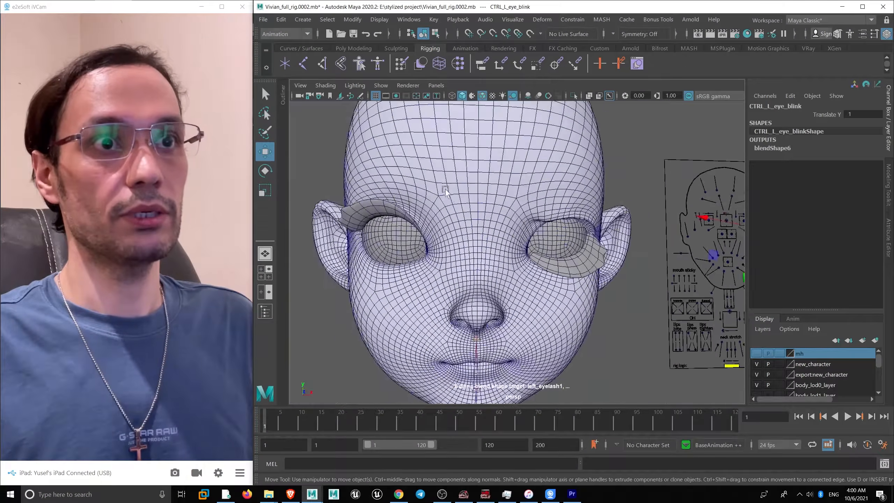
alt+drag(446, 190, 448, 238)
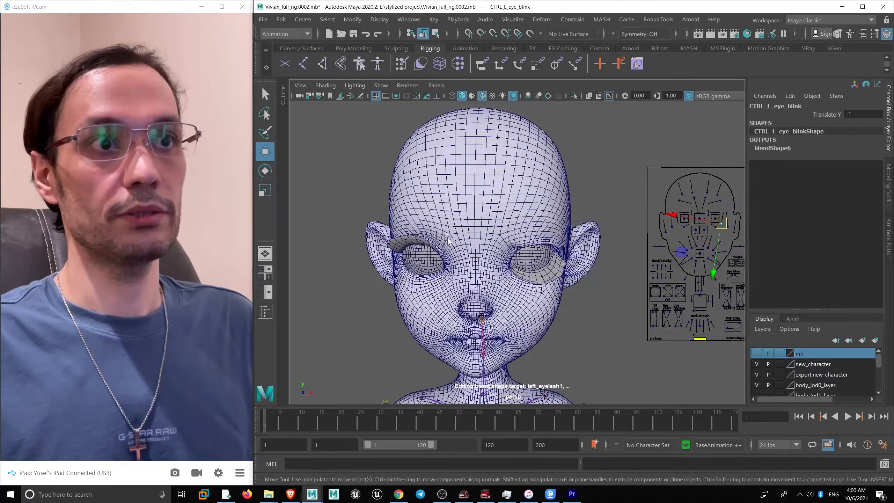
- Select CTRL_R_eye_blink and move it down to its fully closed position
alt+right_drag(671, 228, 683, 228)
key(q)
click(684, 217)
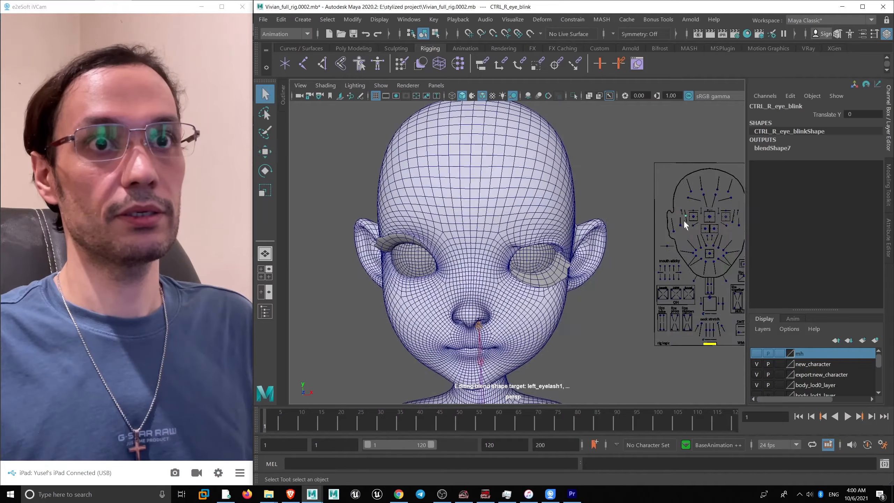
key(w)
drag(687, 218, 686, 247)
- Select the blendshape head mesh and start the Paint Blend Shape Weights tool with its settings open
alt+drag(444, 197, 437, 184)
click(431, 191)
alt+right_drag(414, 182, 462, 202)
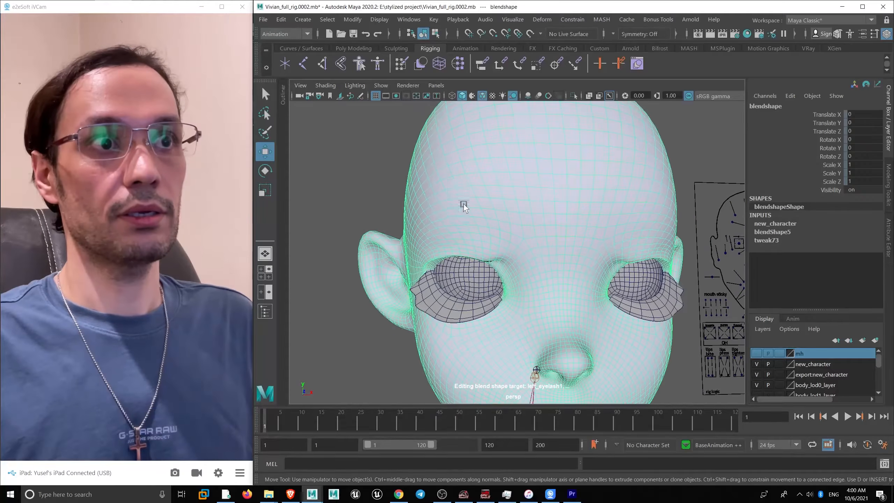
alt+drag(463, 202, 442, 149)
mouse_move(522, 170)
alt+right_down()
mouse_move(506, 156)
mouse_move(521, 168)
alt+right_up()
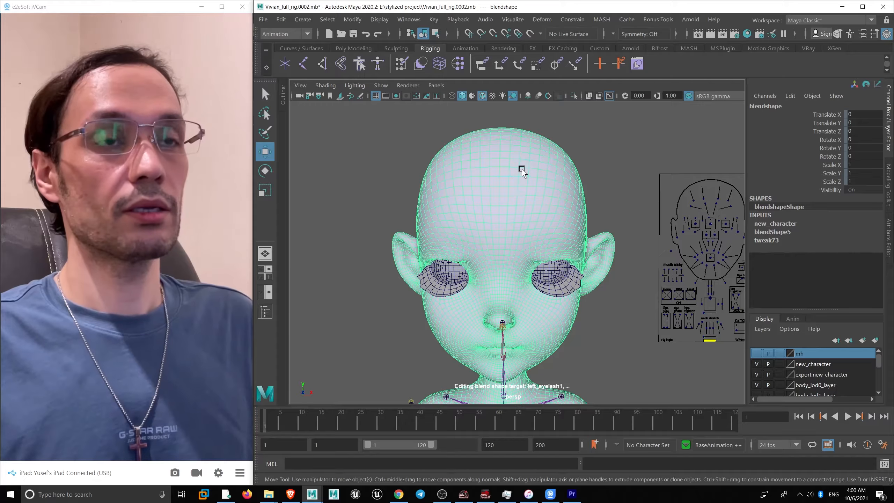
alt+right_drag(500, 186, 562, 179)
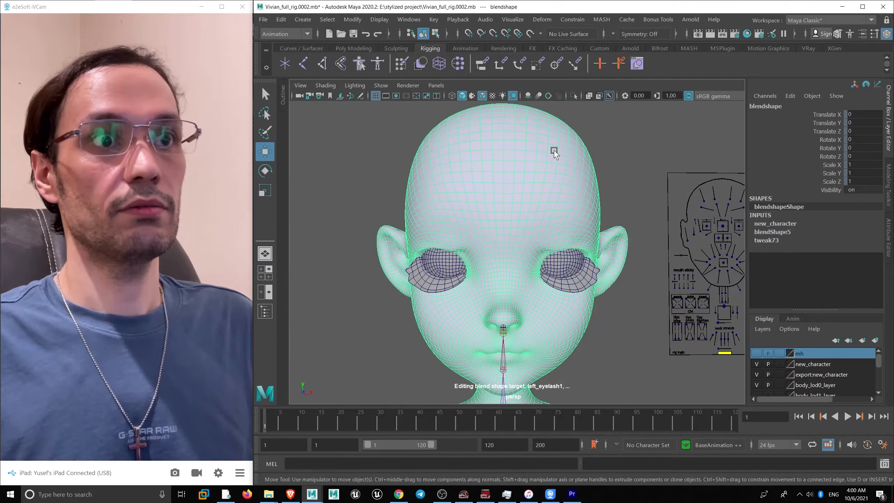
key(space)
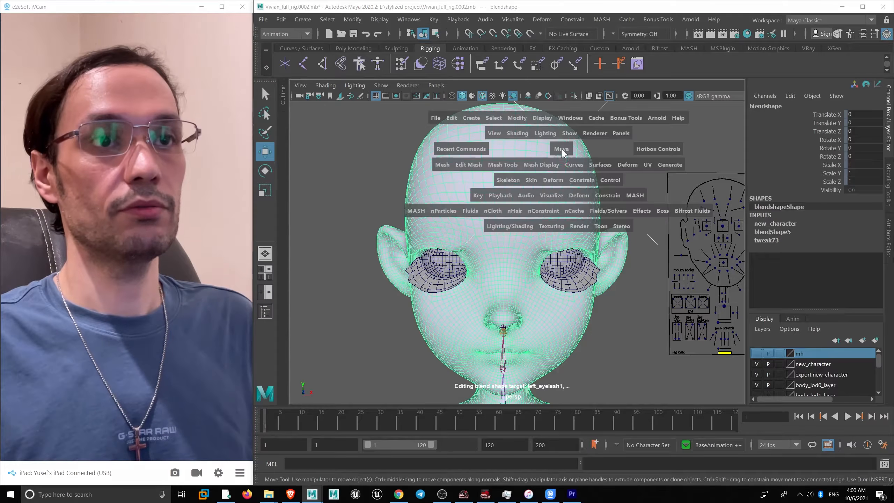
click(571, 195)
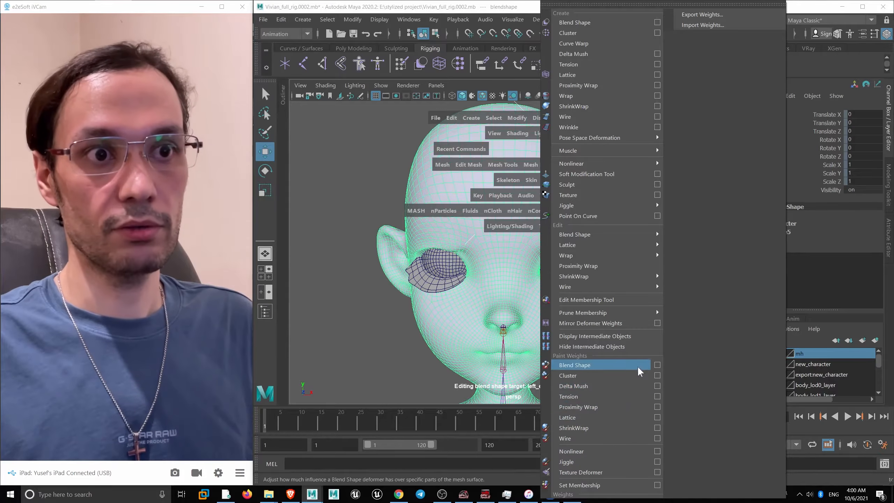
click(655, 365)
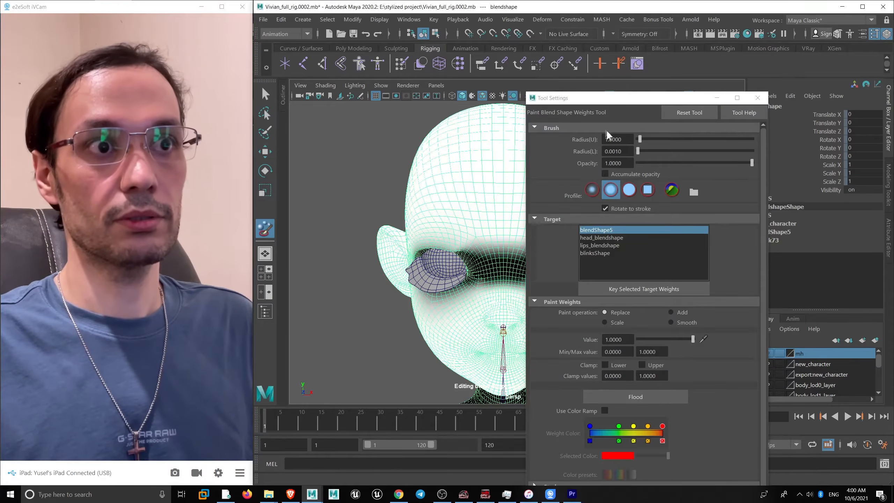
drag(617, 97, 716, 98)
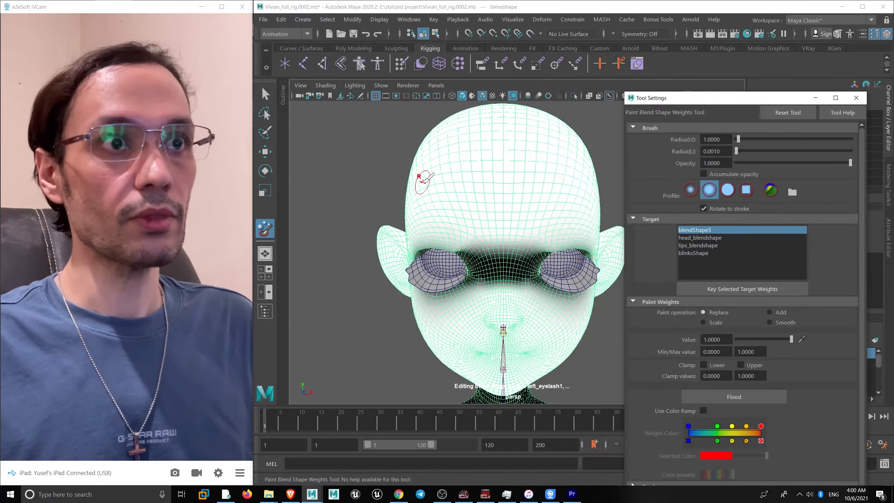
- Isolate the head mesh and examine the blendShape5 weight map around the eyes
scroll(422, 181, up, 2)
click(573, 97)
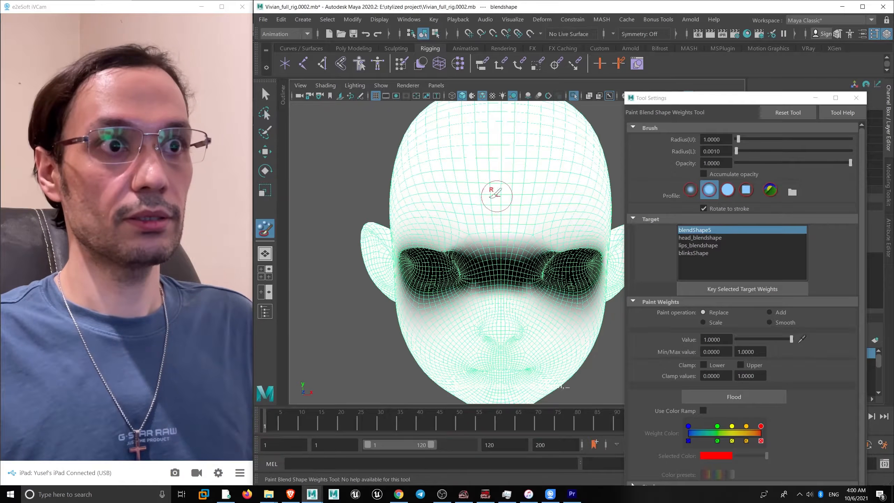
key(space)
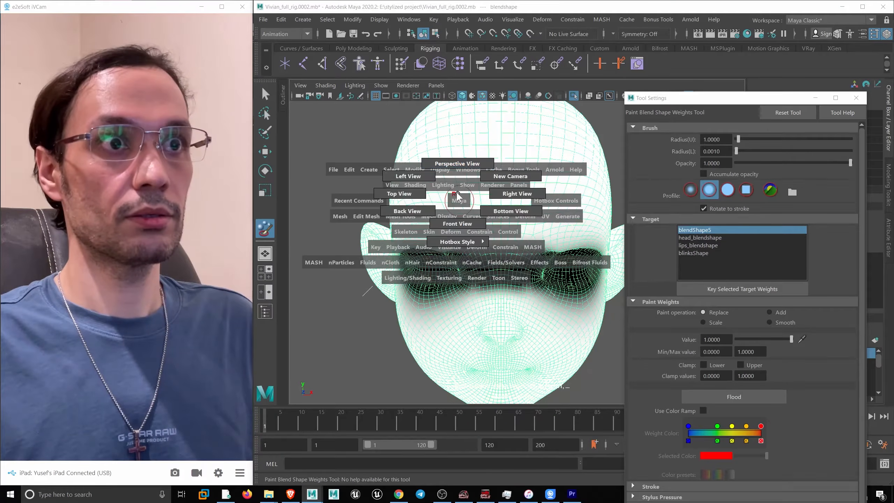
alt+drag(449, 243, 459, 220)
alt+middle_drag(459, 222, 452, 246)
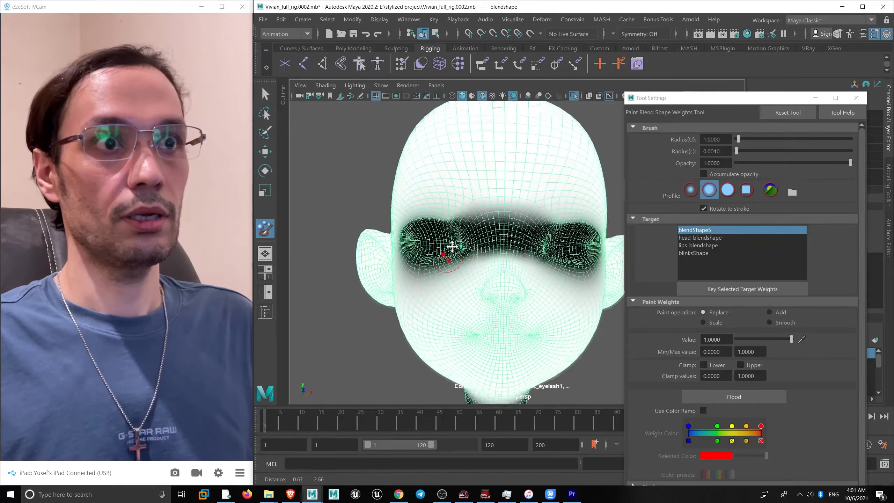
scroll(440, 253, up, 5)
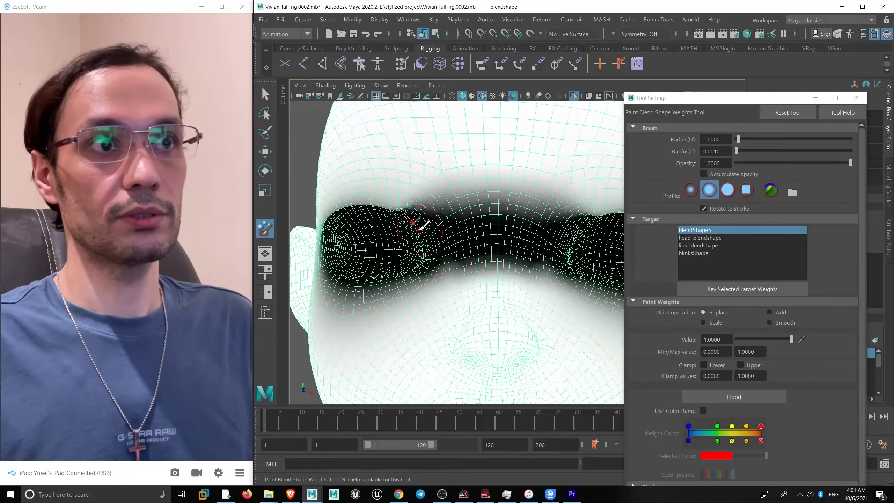
mouse_move(422, 226)
alt+mouse_down()
mouse_move(399, 212)
mouse_move(431, 224)
mouse_move(420, 219)
alt+mouse_up()
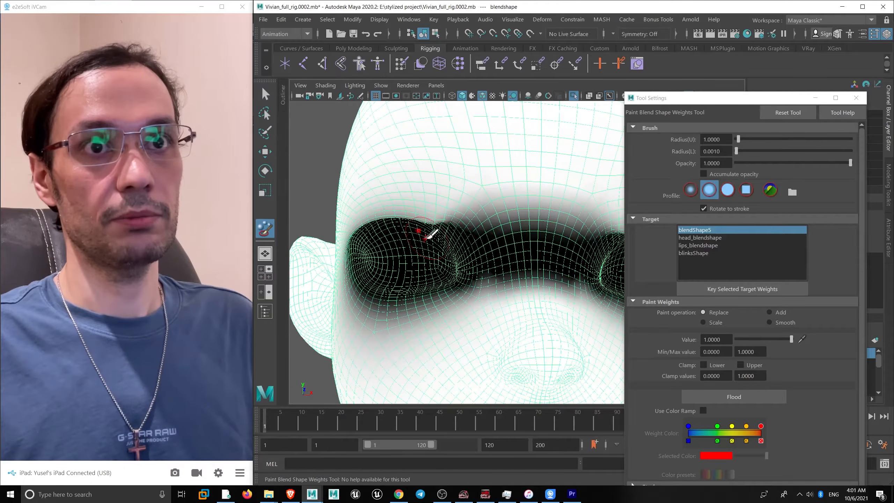
scroll(464, 250, down, 5)
scroll(465, 250, up, 5)
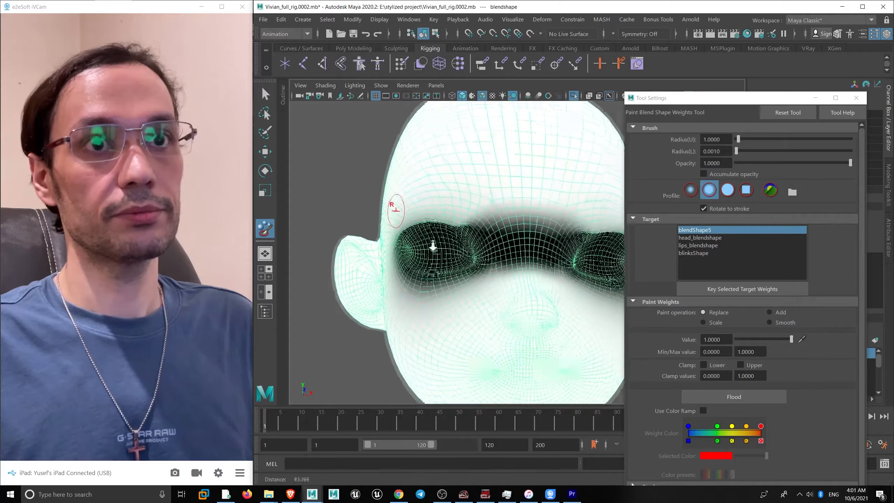
- Compare the weight maps of head_blendshape, lips_blendshape and blinksShape, and return to the blendShape5 target
click(713, 237)
click(711, 245)
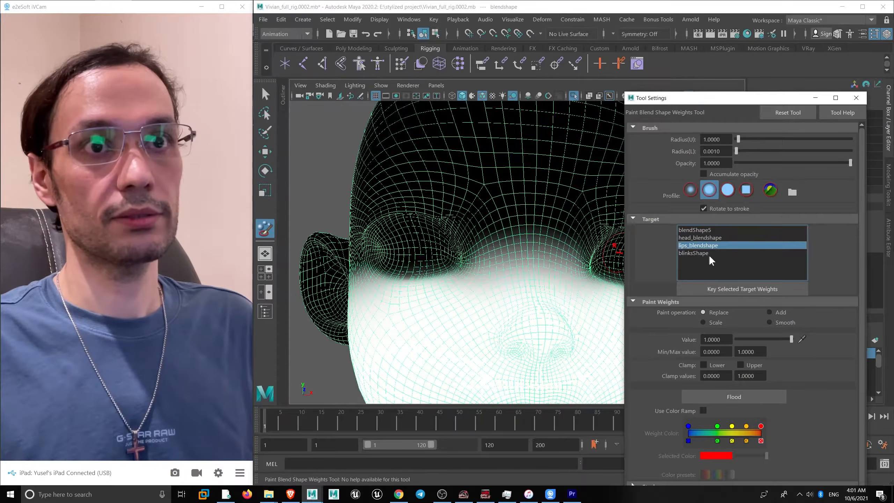
click(709, 254)
click(704, 244)
click(704, 237)
click(705, 230)
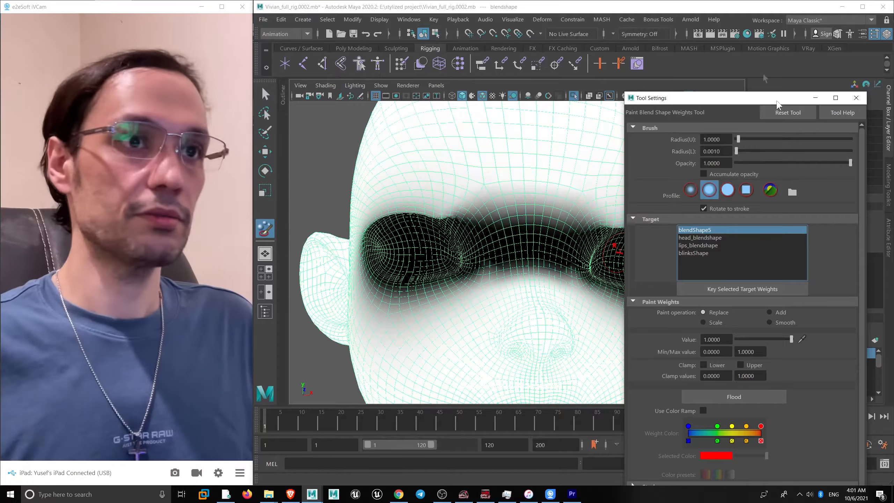
- Select the band of head vertices covering brows, eyes and ears, and flood its blendShape5 weights with Replace at value 1
mouse_move(518, 207)
alt+mouse_down()
mouse_move(508, 316)
mouse_move(462, 176)
mouse_move(468, 246)
mouse_move(478, 264)
mouse_move(435, 249)
mouse_move(415, 215)
alt+mouse_up()
key(w)
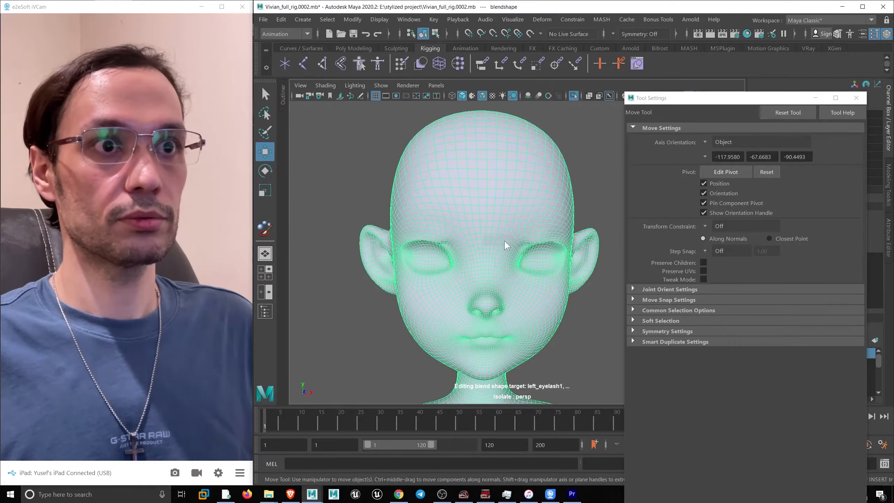
key(F9)
drag(318, 283, 319, 284)
scroll(419, 197, up, 1)
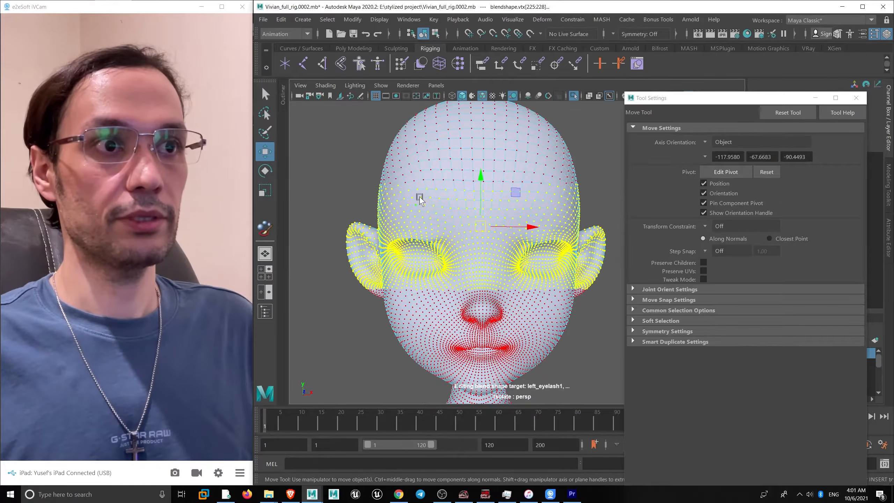
right_click(419, 197)
scroll(412, 145, up, 1)
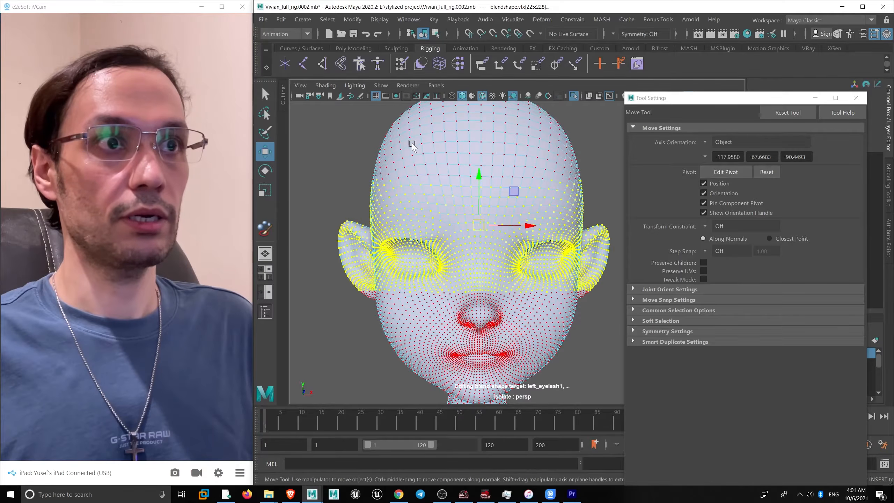
right_click(408, 137)
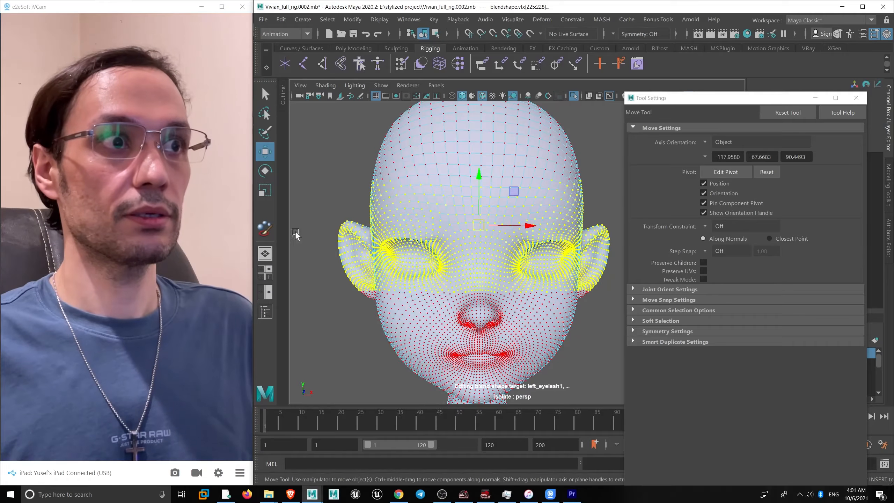
click(264, 229)
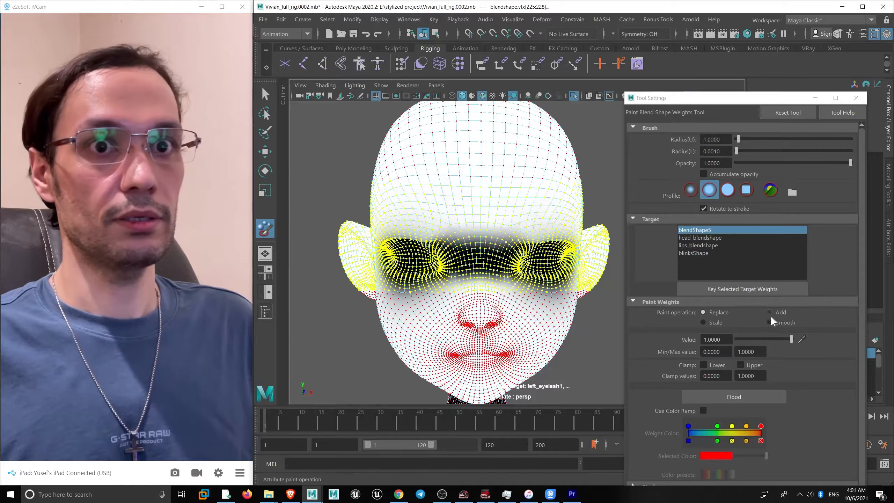
click(733, 392)
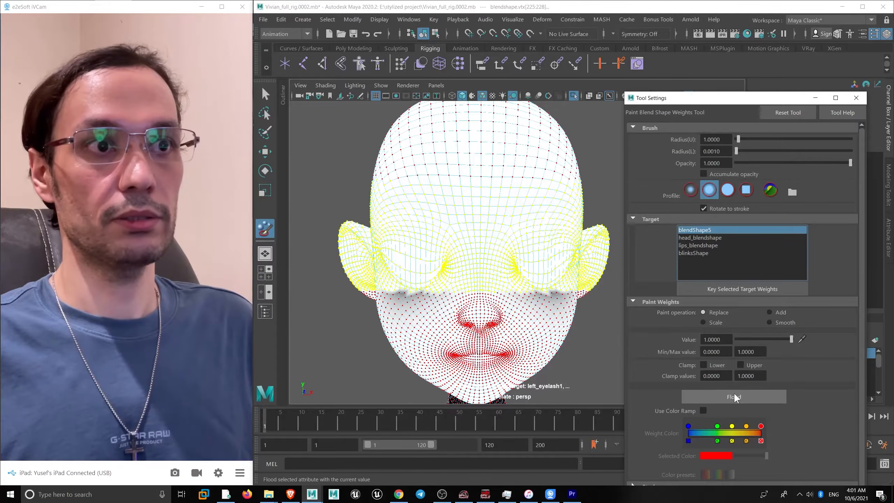
- Clear the vertex selection and inspect the closed eyelids and cheeks on the head mesh from several angles
alt+right_drag(426, 260, 401, 252)
alt+drag(405, 242, 379, 236)
alt+right_drag(378, 237, 411, 271)
mouse_move(443, 274)
alt+mouse_down()
mouse_move(423, 295)
mouse_move(475, 316)
mouse_move(497, 310)
mouse_move(464, 319)
alt+mouse_up()
key(q)
alt+right_drag(463, 319, 468, 343)
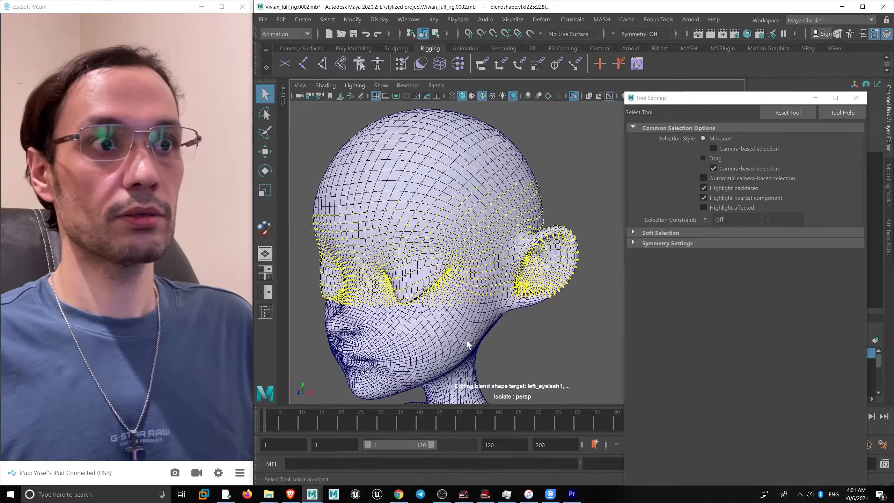
click(519, 329)
alt+drag(469, 319, 450, 280)
alt+middle_drag(420, 254, 436, 255)
alt+right_drag(427, 260, 436, 286)
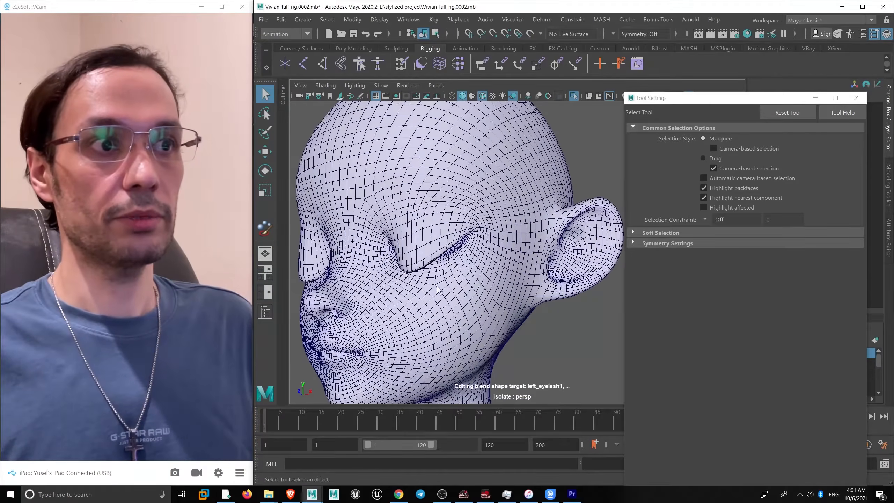
click(408, 262)
alt+right_drag(514, 286, 414, 256)
alt+drag(414, 256, 447, 248)
alt+right_drag(447, 249, 492, 324)
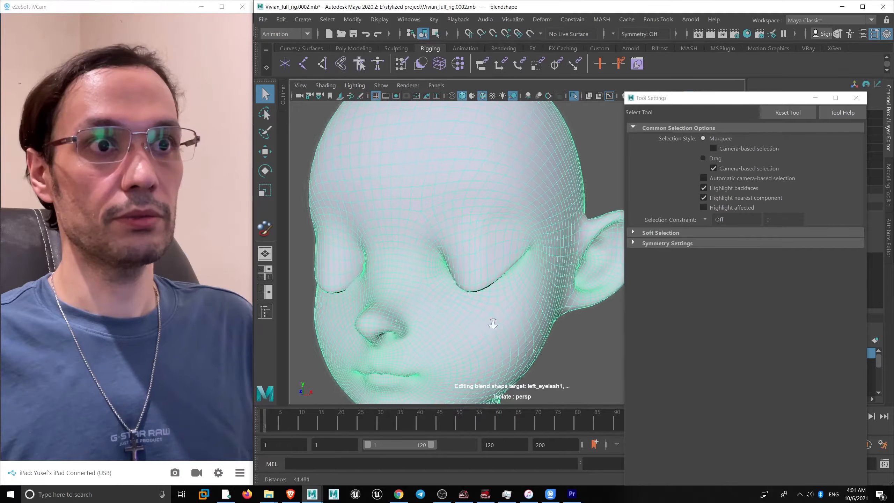
alt+middle_drag(453, 232, 452, 255)
mouse_move(490, 264)
alt+mouse_down()
mouse_move(495, 244)
mouse_move(496, 261)
alt+mouse_up()
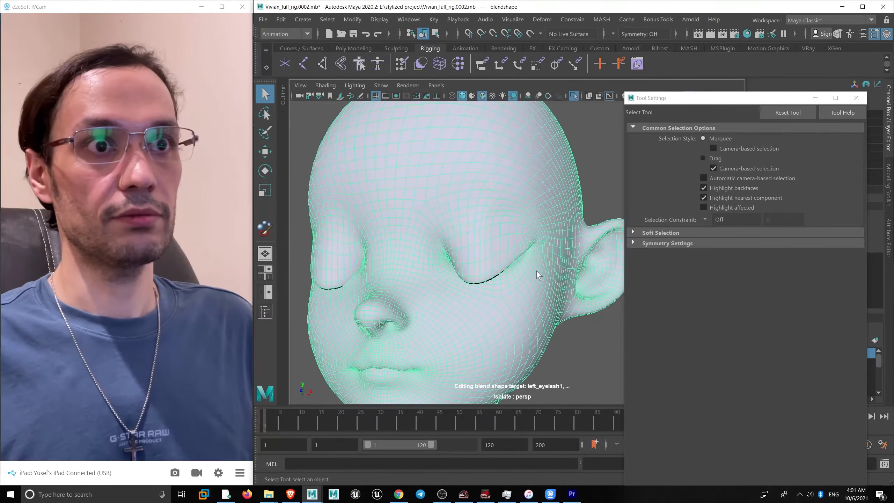
alt+right_drag(537, 276, 517, 306)
alt+drag(526, 263, 475, 215)
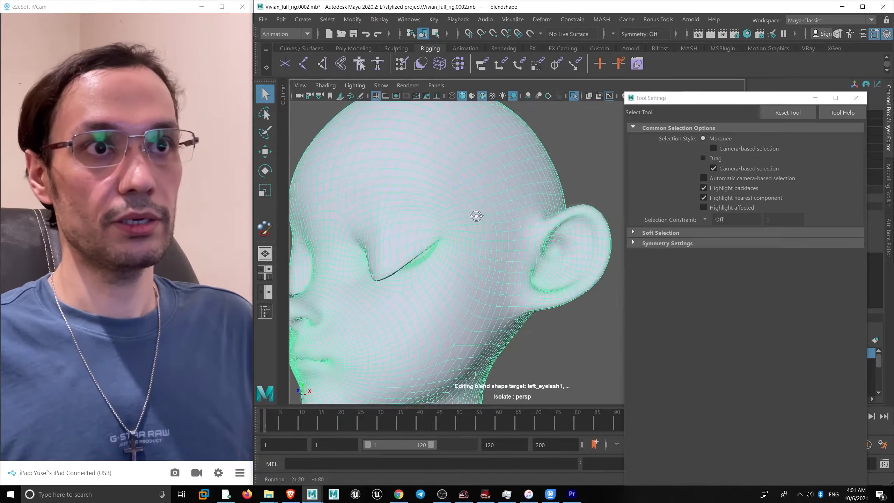
alt+middle_drag(476, 223, 492, 195)
alt+drag(470, 234, 496, 242)
alt+right_drag(496, 243, 391, 244)
alt+drag(453, 243, 471, 270)
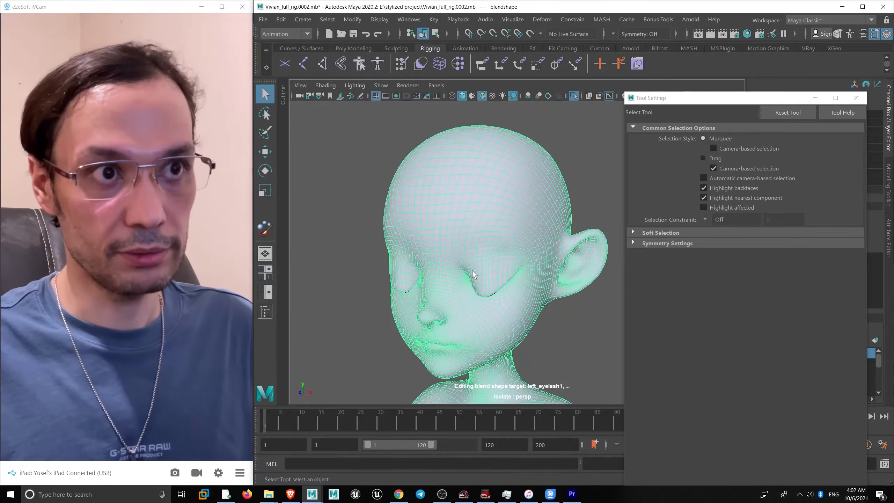
- Select all head vertices from the crown down to just above the mouth, and flood their blendShape5 weights with value 1
alt+right_drag(471, 270, 505, 283)
key(F9)
scroll(464, 259, down, 5)
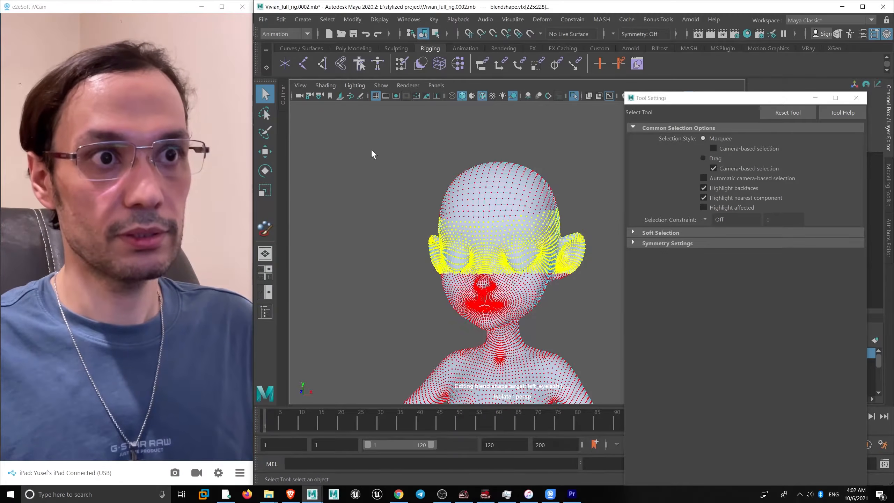
drag(371, 150, 577, 292)
mouse_move(500, 253)
alt+mouse_down()
mouse_move(476, 234)
mouse_move(496, 245)
alt+mouse_up()
scroll(477, 233, up, 3)
right_drag(439, 181, 374, 200)
key(y)
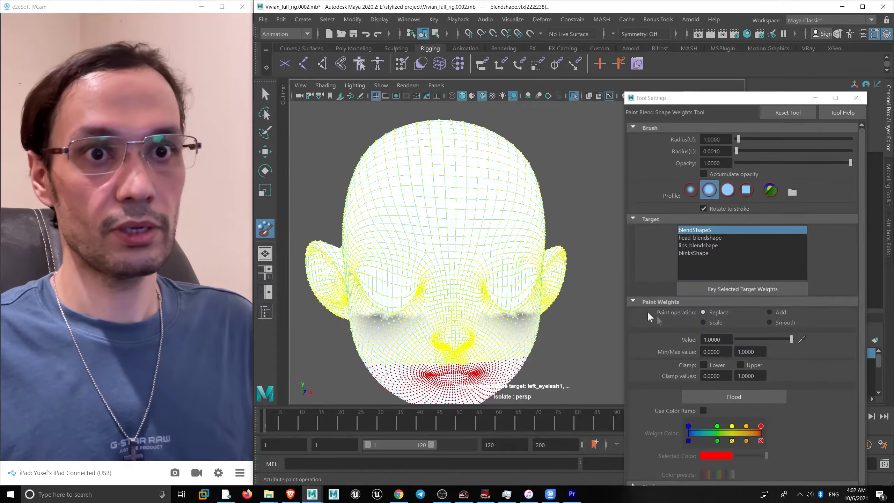
click(739, 394)
- Check the flooded blendShape5 map and the head_blendshape and lips_blendshape weight maps, and switch to the Move tool
scroll(410, 272, up, 3)
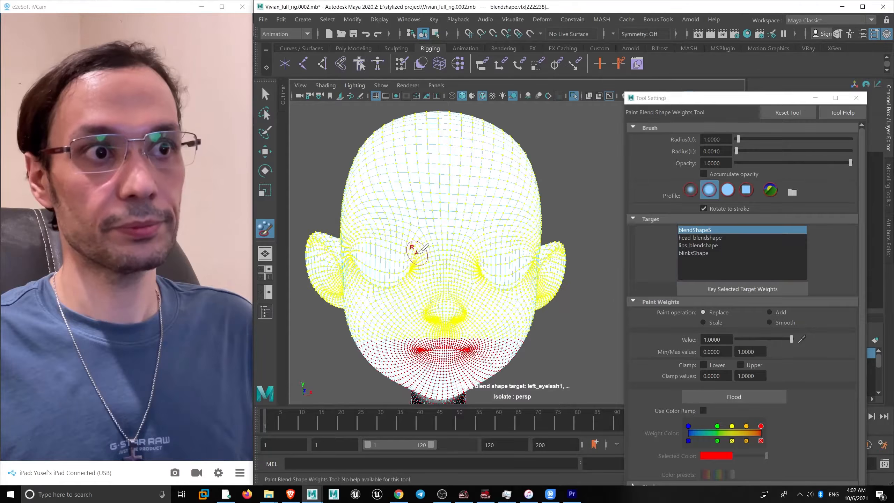
scroll(410, 271, up, 2)
scroll(433, 348, down, 6)
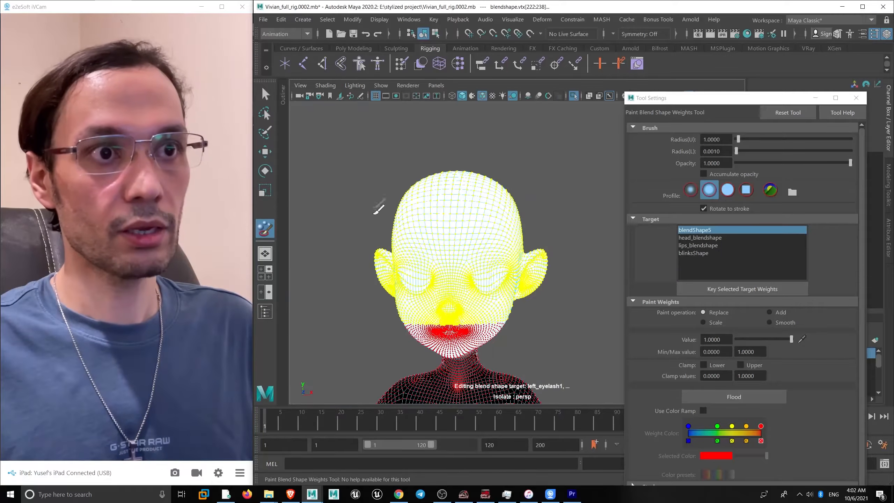
scroll(393, 214, up, 4)
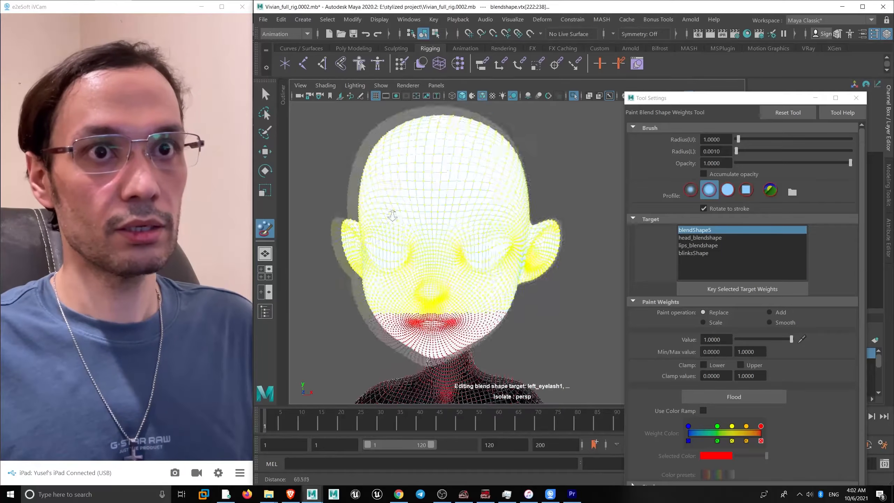
click(690, 238)
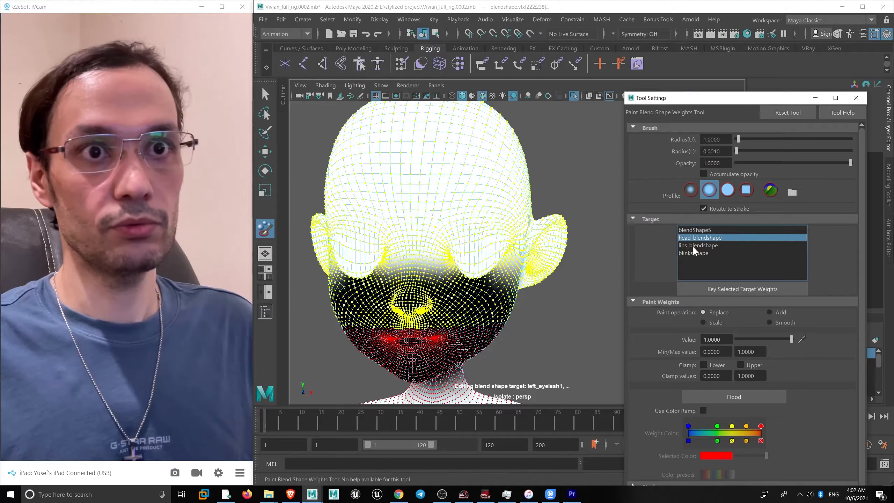
click(691, 246)
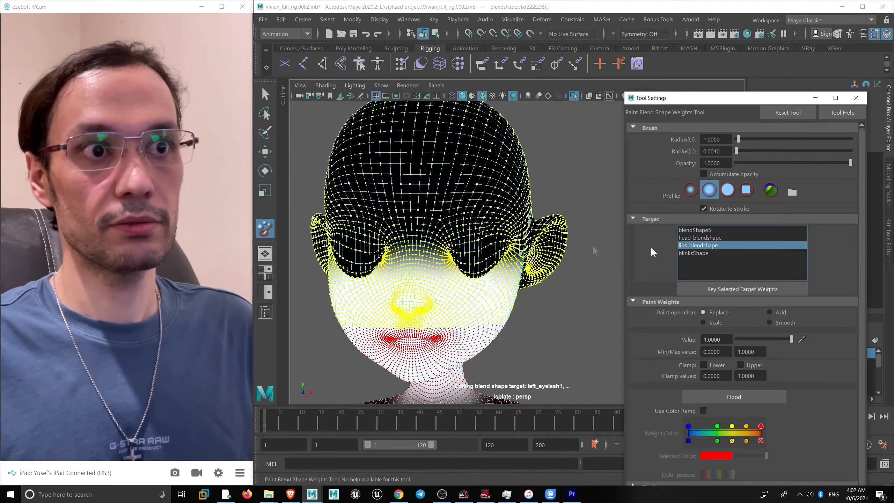
alt+drag(493, 233, 464, 238)
key(w)
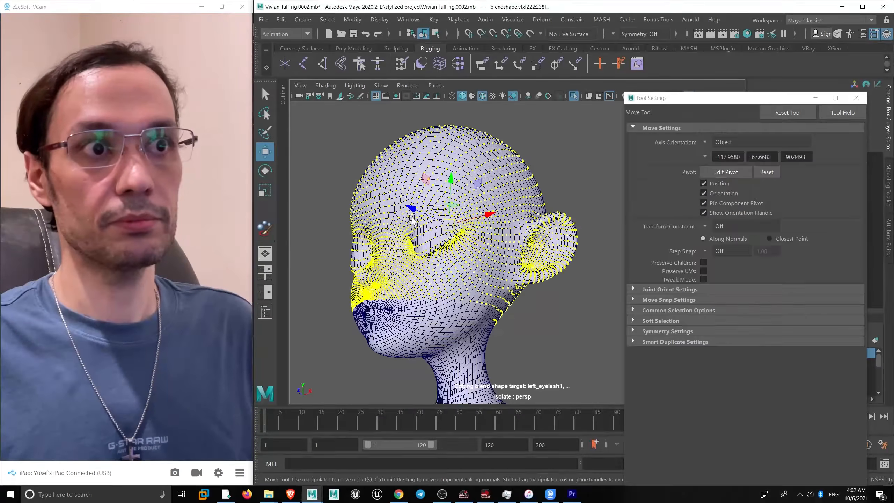
- Return the head mesh to object mode and turn off view isolation to show the facial rig controls beside the face
alt+drag(413, 221, 401, 222)
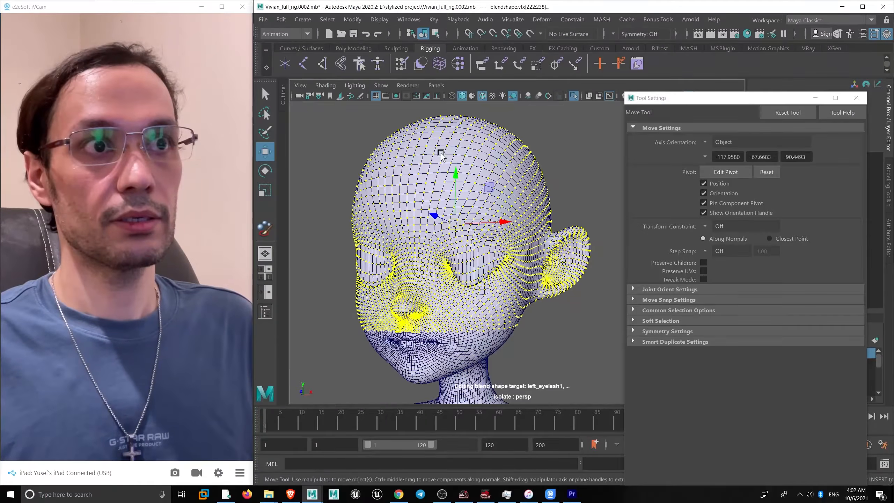
right_drag(441, 154, 470, 128)
drag(760, 100, 831, 223)
scroll(532, 189, down, 3)
alt+drag(532, 189, 559, 193)
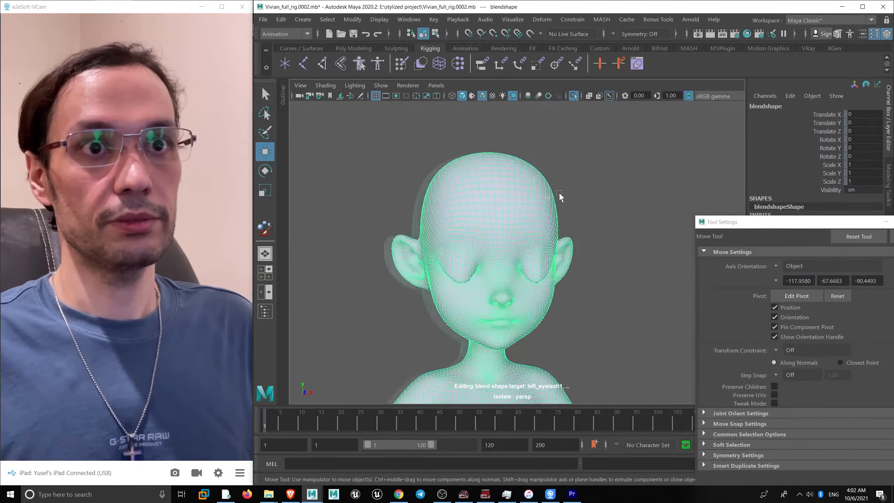
alt+middle_drag(634, 218, 603, 222)
scroll(572, 200, down, 3)
click(574, 95)
scroll(536, 171, up, 3)
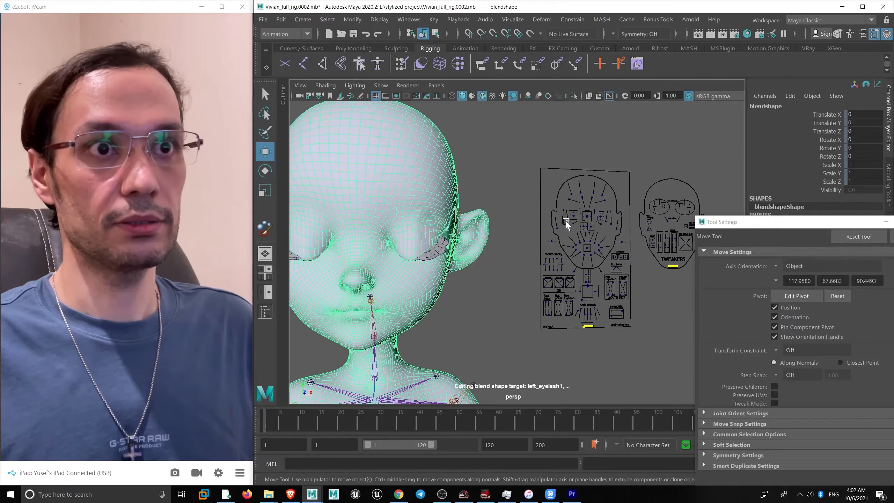
- Select the eye blink controls on the facial rig board and set their Translate Y to 0
click(565, 221)
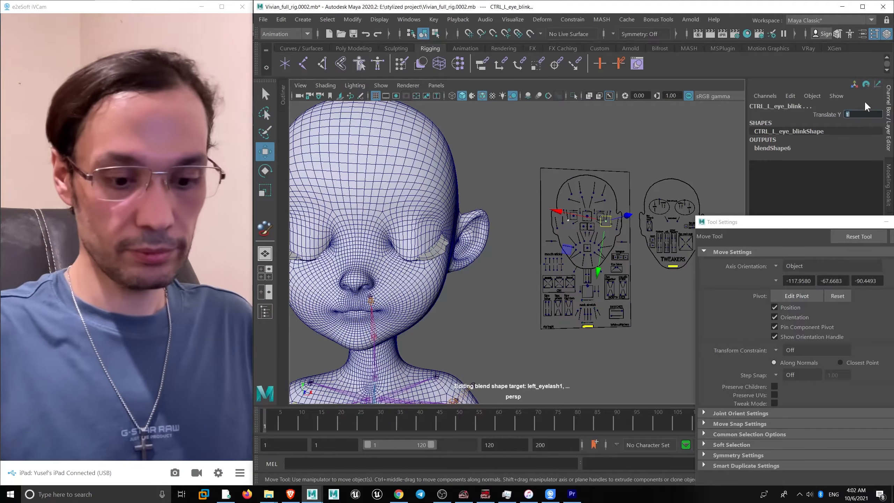
key(Return)
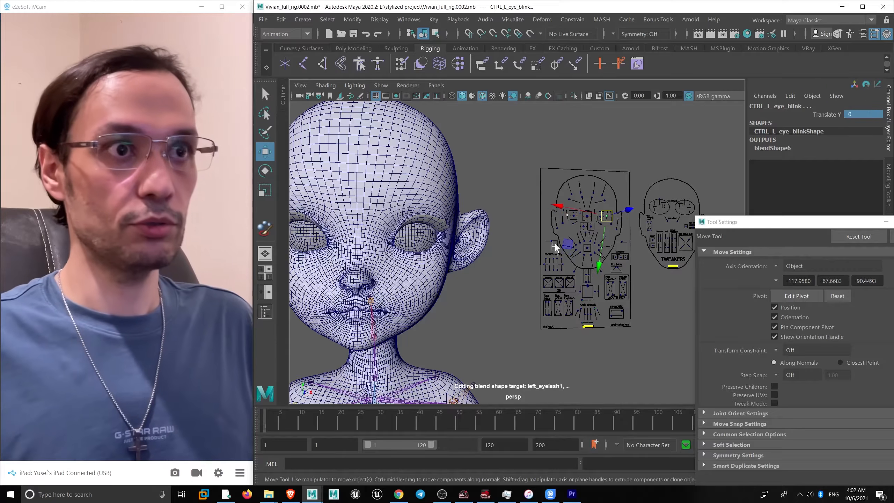
drag(606, 244, 604, 220)
scroll(442, 242, up, 5)
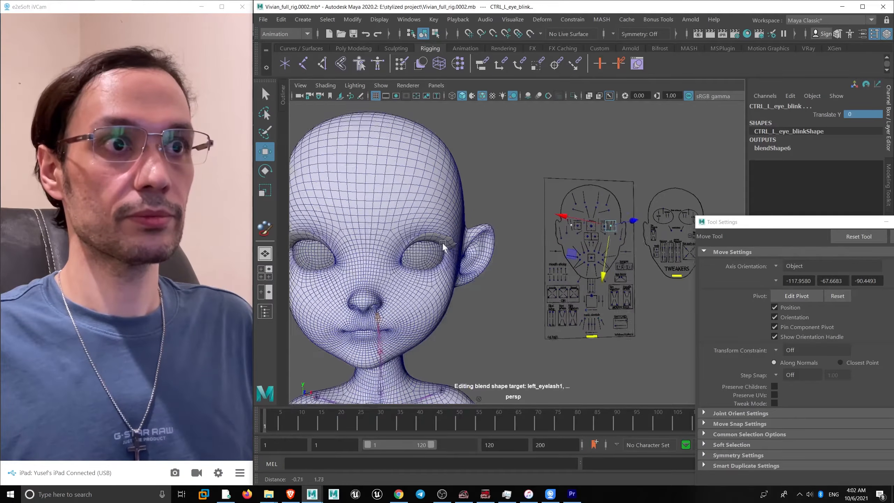
- Select the head mesh and isolate it in the viewport with the left eye opening in close view
alt+drag(449, 276, 458, 216)
click(456, 217)
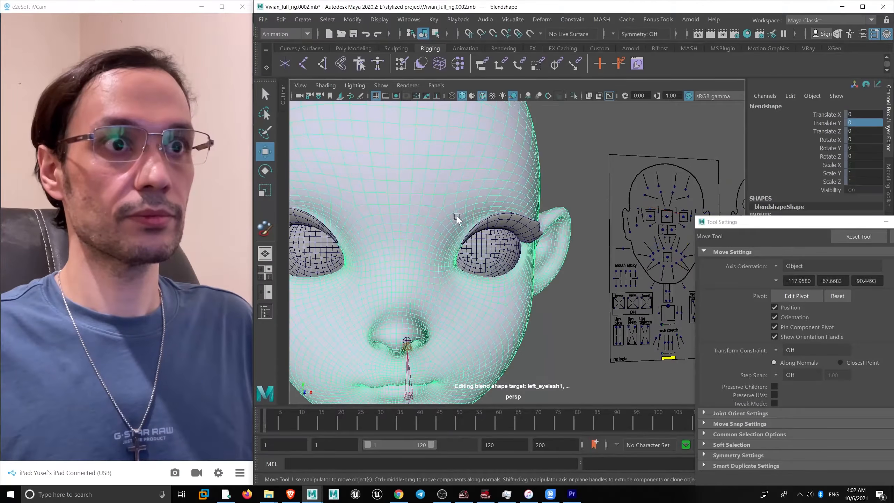
click(573, 95)
scroll(484, 219, up, 5)
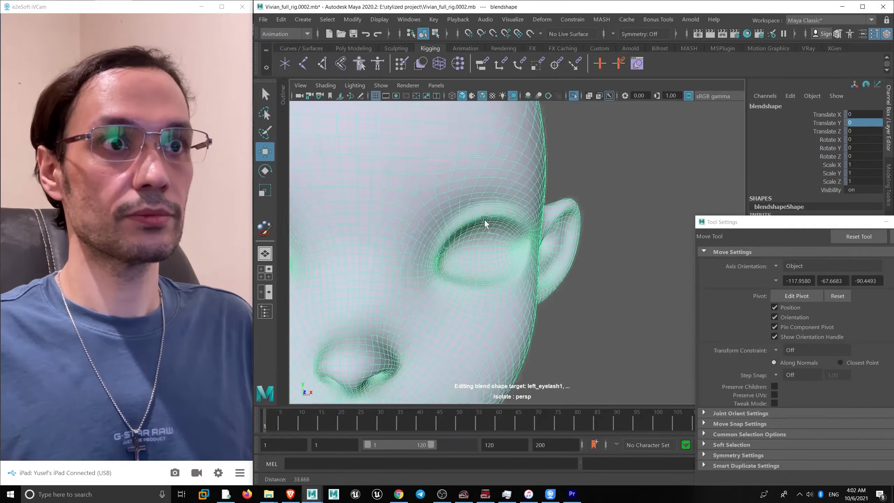
scroll(439, 198, up, 2)
- Select the edge loop surrounding the left eyelid on the isolated head mesh, working in edge mode
click(444, 205)
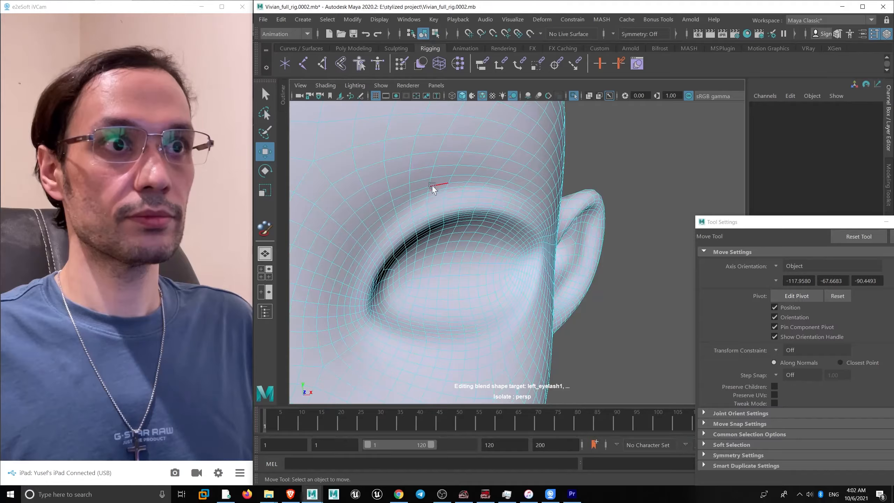
click(432, 185)
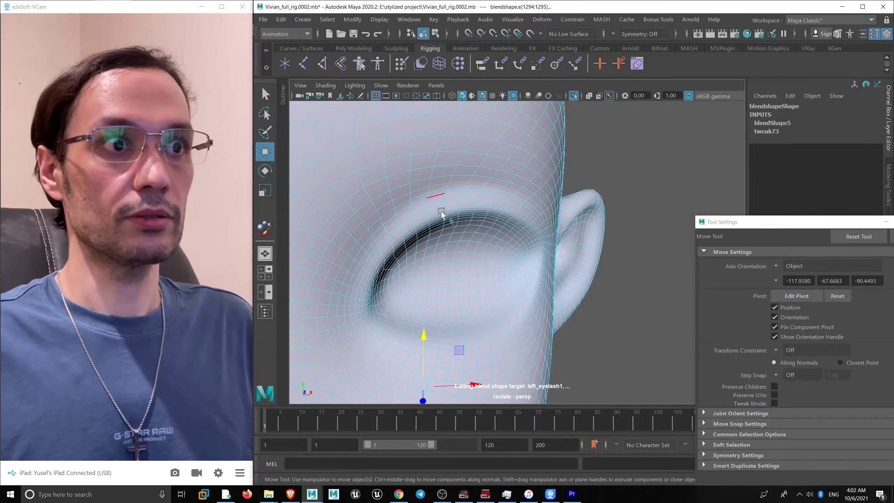
alt+drag(440, 211, 376, 208)
click(413, 220)
scroll(417, 236, down, 3)
alt+drag(447, 233, 451, 207)
scroll(455, 232, up, 4)
double_click(457, 211)
key(q)
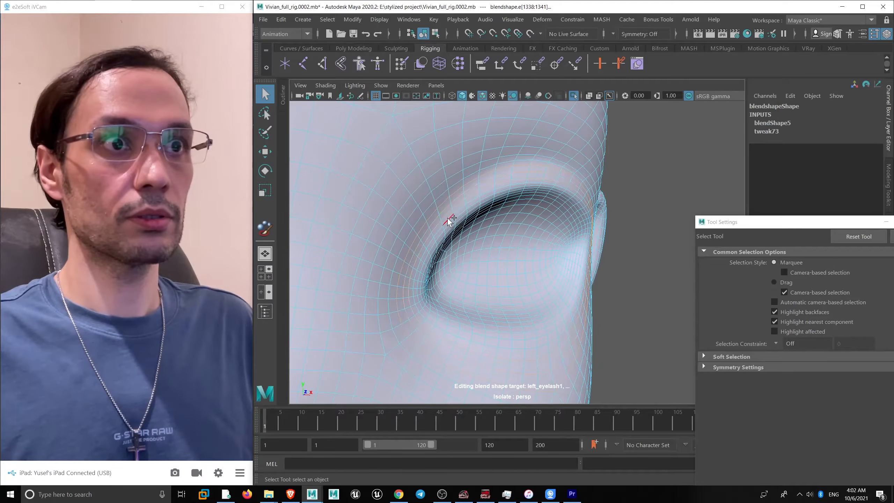
- Turn on Object X symmetry so the eyelid edge loop selection covers both eyes
alt+drag(453, 232, 443, 222)
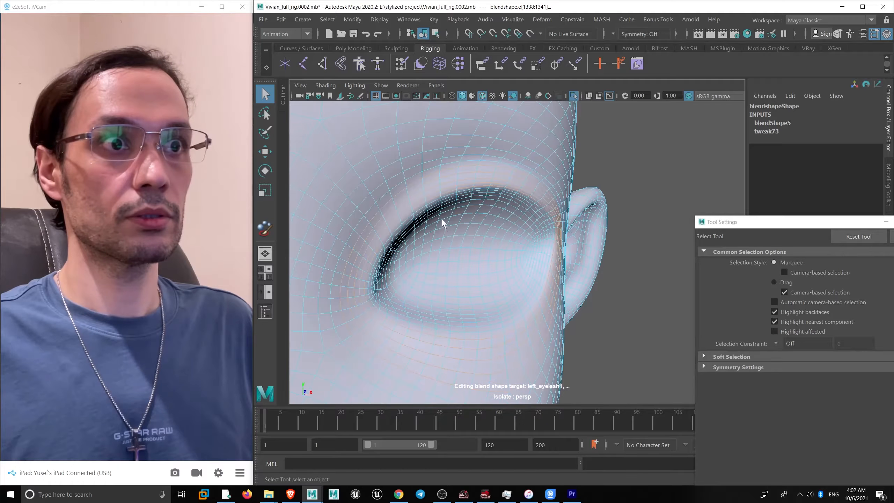
scroll(445, 243, up, 3)
alt+middle_drag(416, 247, 413, 238)
alt+drag(413, 237, 437, 236)
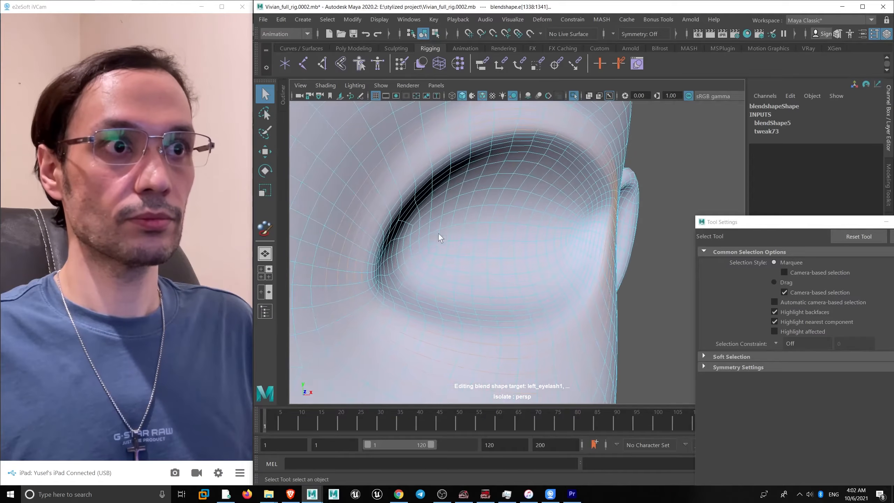
alt+right_drag(468, 239, 340, 198)
alt+drag(445, 213, 453, 220)
key(w)
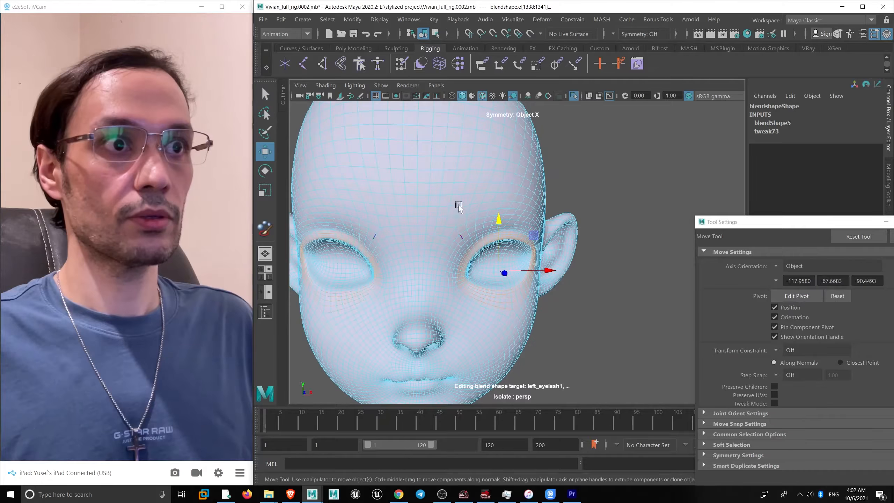
scroll(458, 218, up, 5)
scroll(457, 232, up, 2)
scroll(383, 239, up, 4)
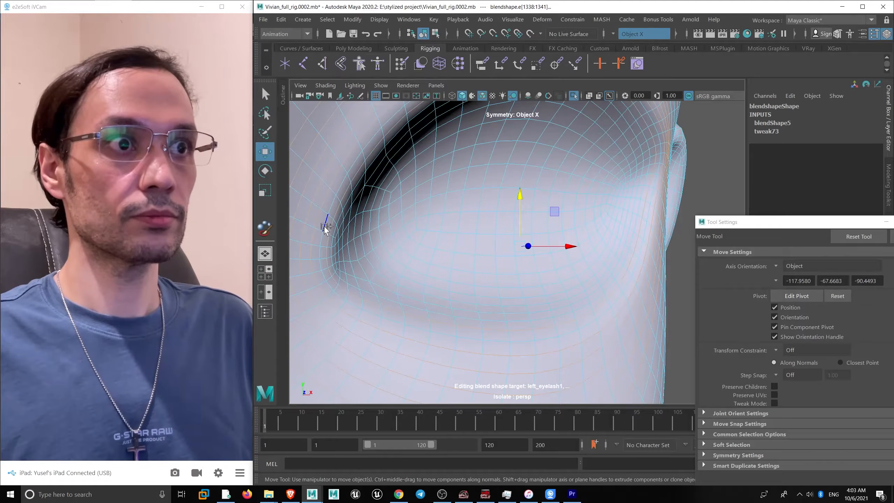
- Convert the eyelid edge loop selection to vertices, viewing the left eye opening from inside the head
alt+right_drag(324, 228, 323, 207)
alt+drag(323, 207, 309, 227)
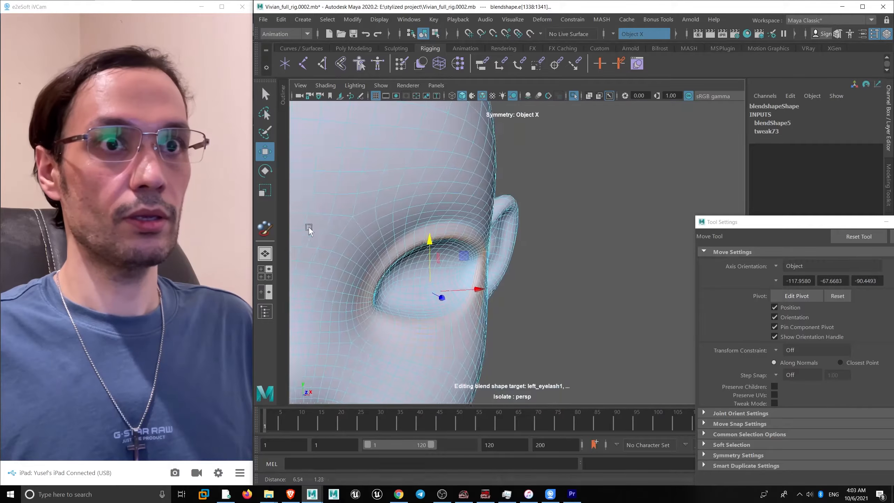
alt+right_drag(310, 227, 379, 216)
alt+drag(378, 216, 416, 232)
alt+right_drag(417, 232, 273, 219)
alt+drag(273, 219, 407, 220)
alt+right_drag(407, 219, 498, 220)
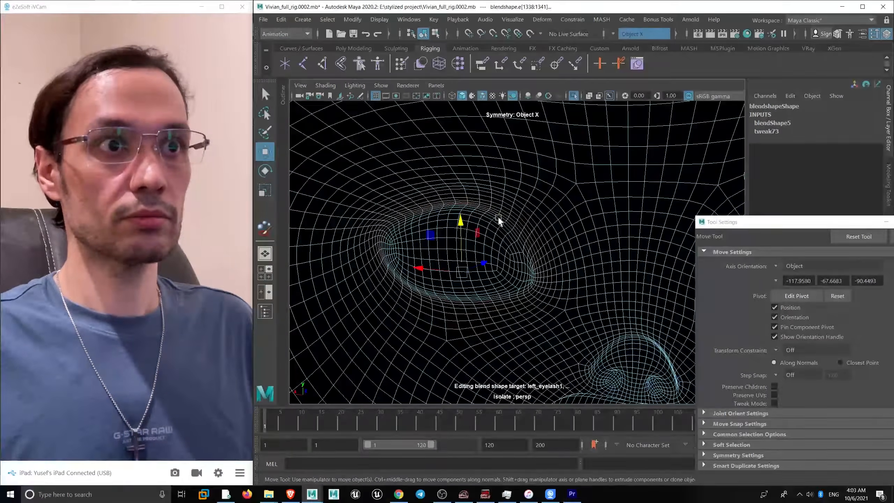
key(ctrl+F9)
alt+drag(472, 205, 518, 218)
alt+right_drag(518, 218, 552, 265)
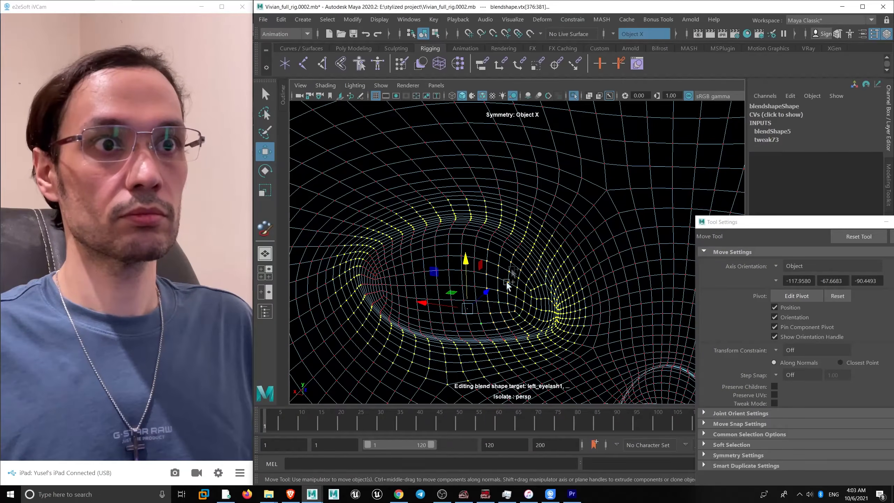
- Add the inner-corner and central eyelid vertices of the left eye to the symmetrical selection
drag(520, 230, 457, 339)
alt+drag(456, 272, 478, 235)
key(q)
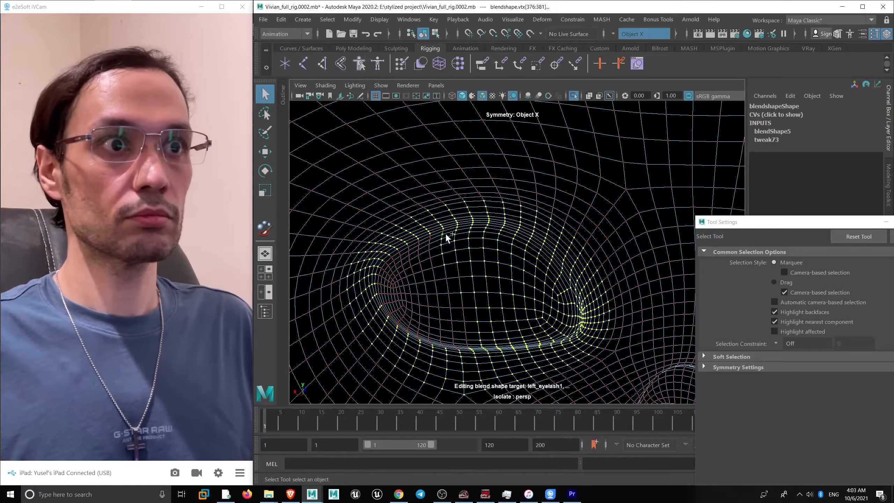
alt+drag(480, 275, 484, 272)
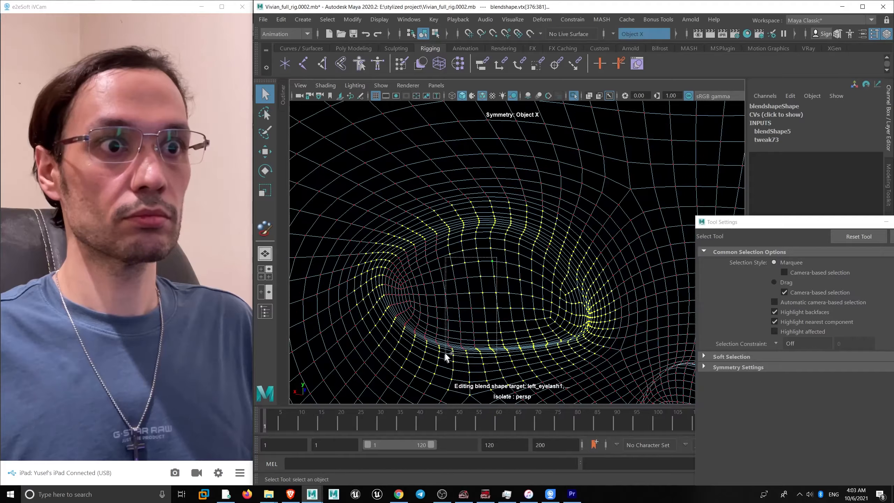
drag(437, 354, 438, 354)
- Add the remaining eyelid vertices around the left eye's outer corner and upper fold to the symmetrical selection
alt+drag(438, 354, 514, 310)
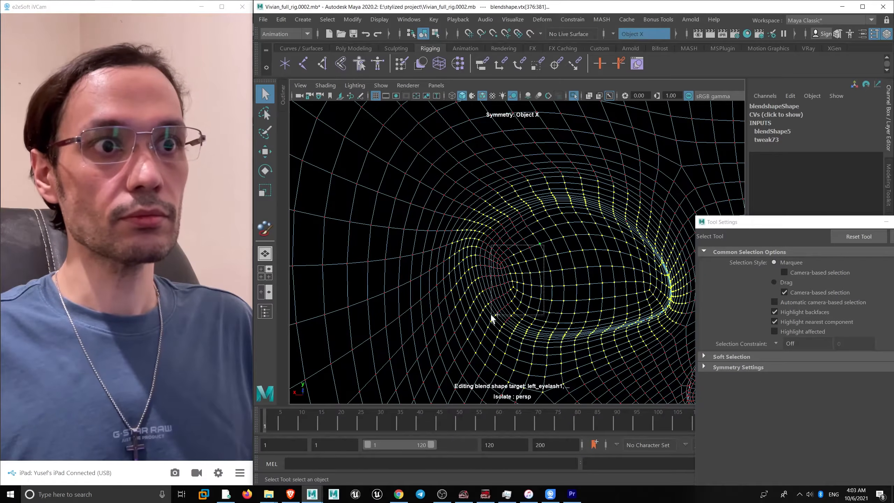
alt+right_drag(492, 319, 493, 298)
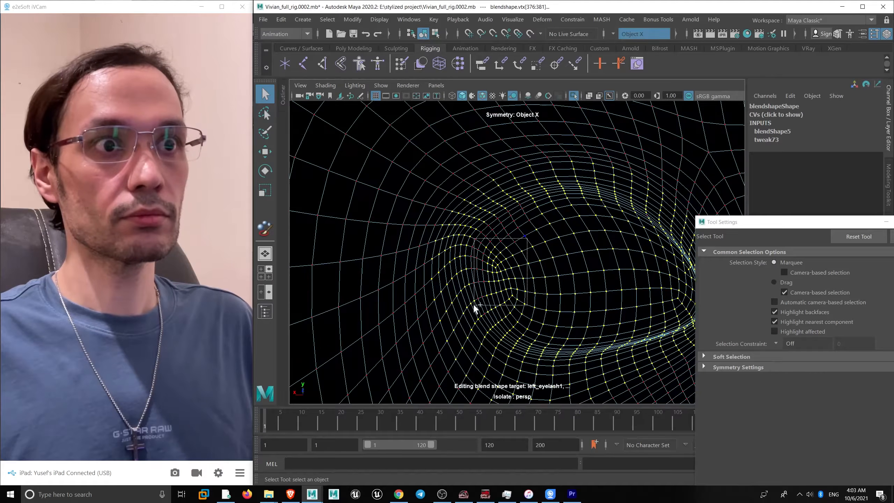
drag(506, 290, 484, 321)
alt+drag(488, 269, 537, 275)
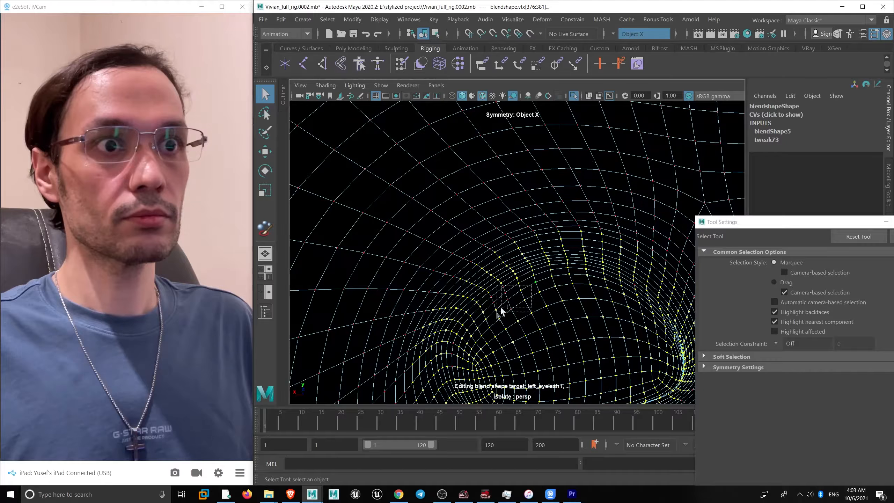
mouse_move(485, 327)
alt+mouse_down()
mouse_move(519, 285)
mouse_move(434, 236)
mouse_move(394, 225)
mouse_move(414, 238)
mouse_move(437, 288)
alt+mouse_up()
alt+drag(460, 250, 386, 255)
alt+right_drag(385, 255, 476, 252)
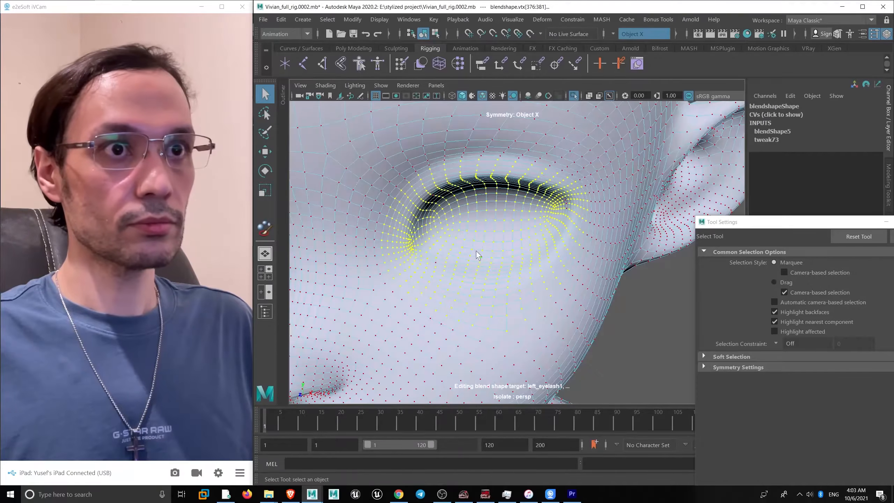
- Check the selected vertices around both eyes, and activate the Paint Blend Shape Weights Tool with its full settings in view
alt+drag(435, 264, 466, 289)
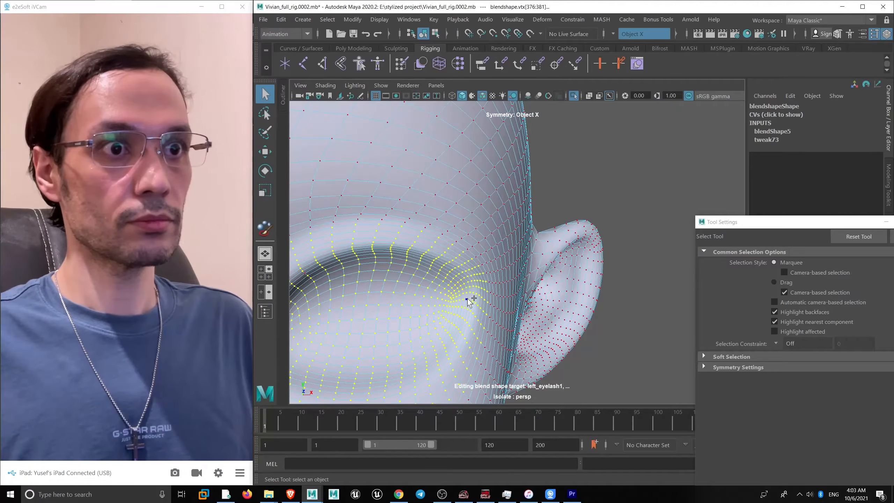
alt+right_drag(467, 299, 401, 275)
alt+drag(401, 275, 422, 243)
alt+right_drag(422, 243, 400, 199)
alt+middle_drag(400, 199, 433, 189)
alt+drag(433, 189, 448, 201)
click(259, 231)
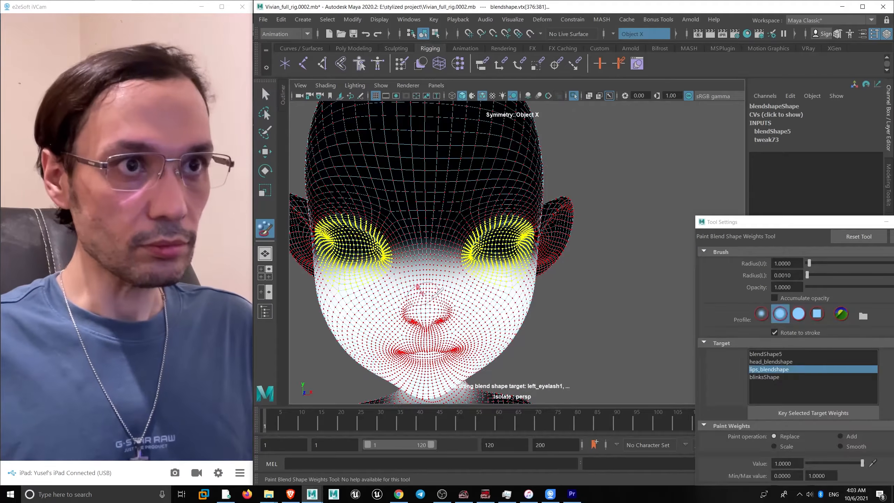
drag(673, 90, 674, 90)
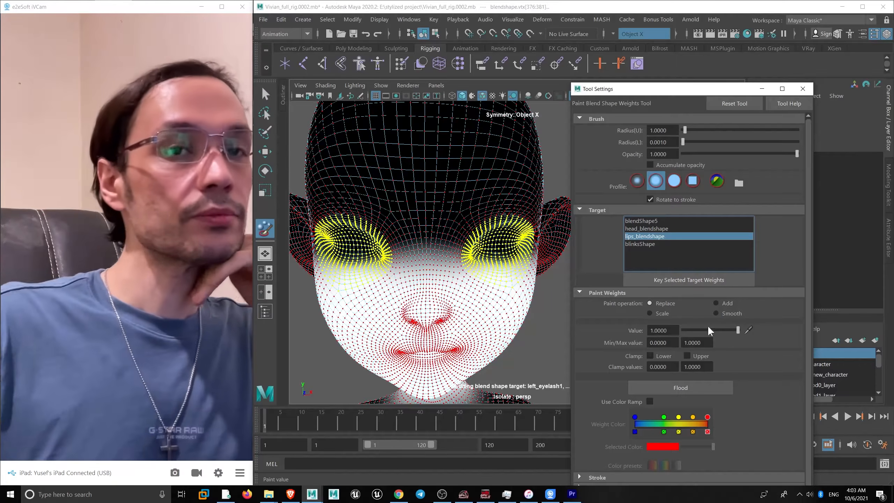
- Set the paint value to 0 and flood the lips_blendshape weights on the selected eye-area vertices
drag(738, 329, 683, 330)
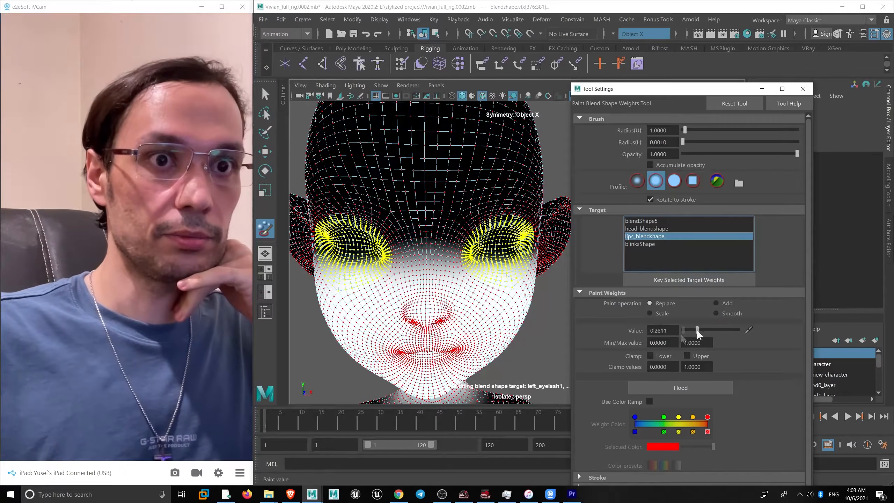
click(679, 390)
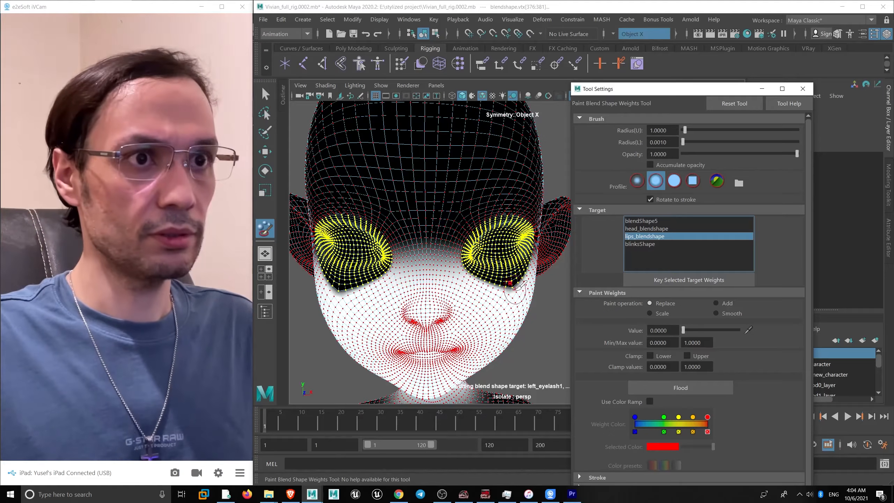
click(492, 278)
- Examine the selected vertices around the left eye and upper cheek up close with the Move tool active
mouse_move(496, 278)
alt+mouse_down()
mouse_move(494, 269)
mouse_move(453, 271)
alt+mouse_up()
key(w)
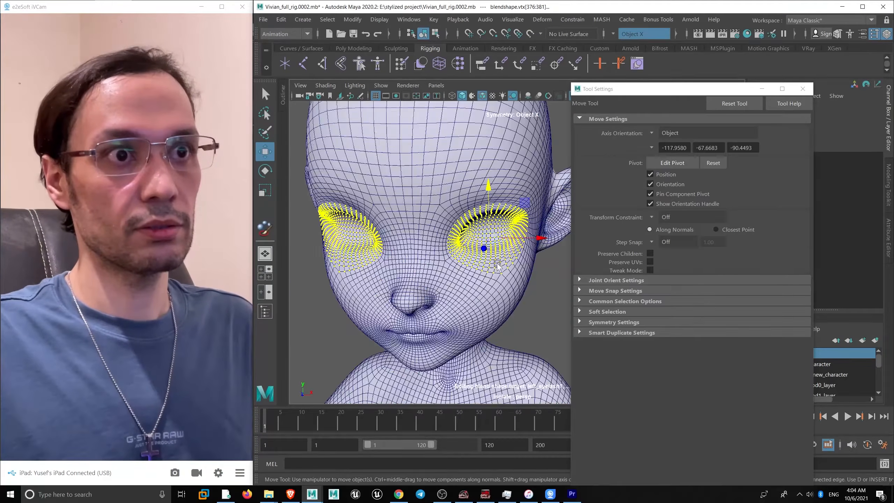
scroll(512, 269, up, 5)
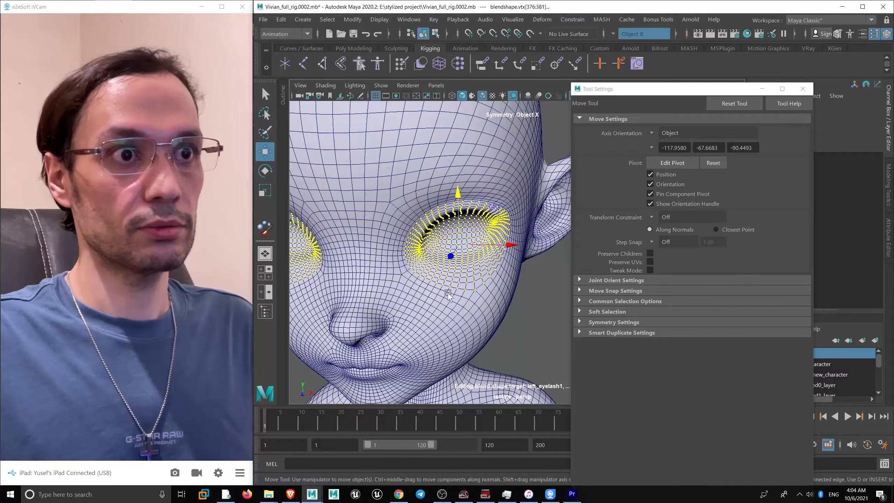
alt+drag(485, 276, 453, 278)
scroll(456, 279, up, 4)
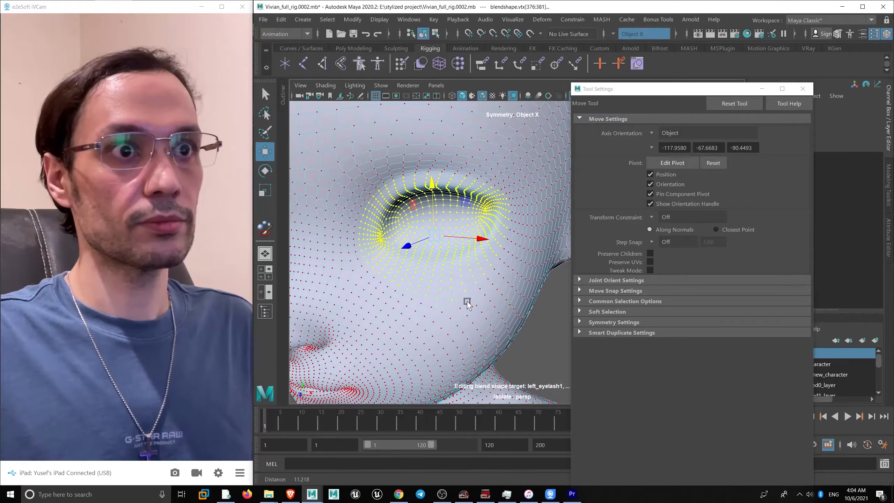
alt+drag(374, 321, 452, 285)
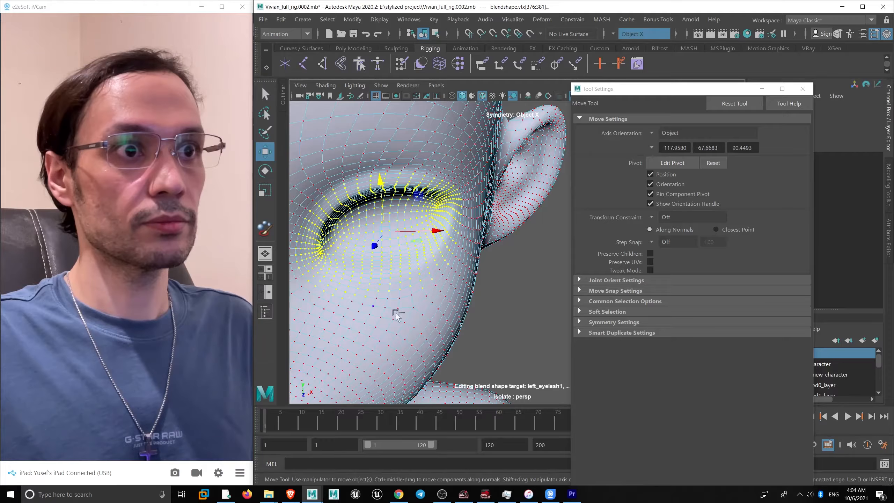
alt+drag(397, 312, 441, 287)
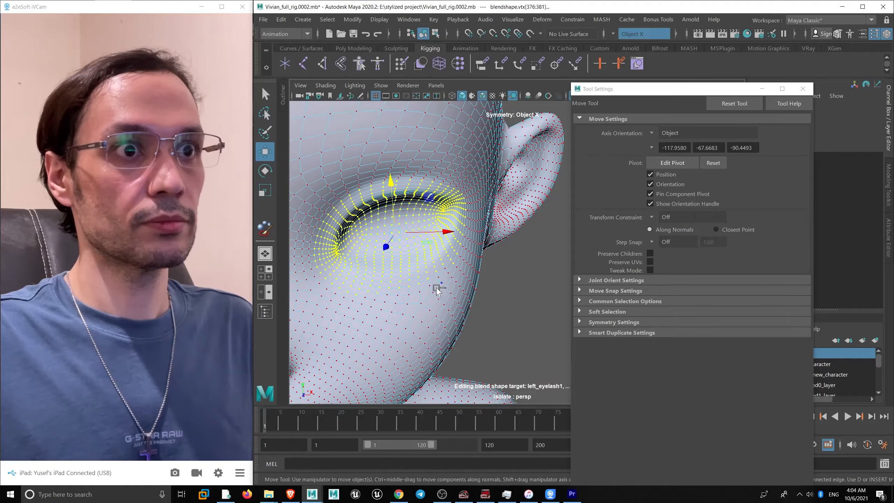
alt+drag(439, 303, 373, 162)
- Flood the selected eye-area vertices with value 0 for the lips_blendshape and head_blendshape targets using the Paint Blend Shape Weights tool
click(265, 228)
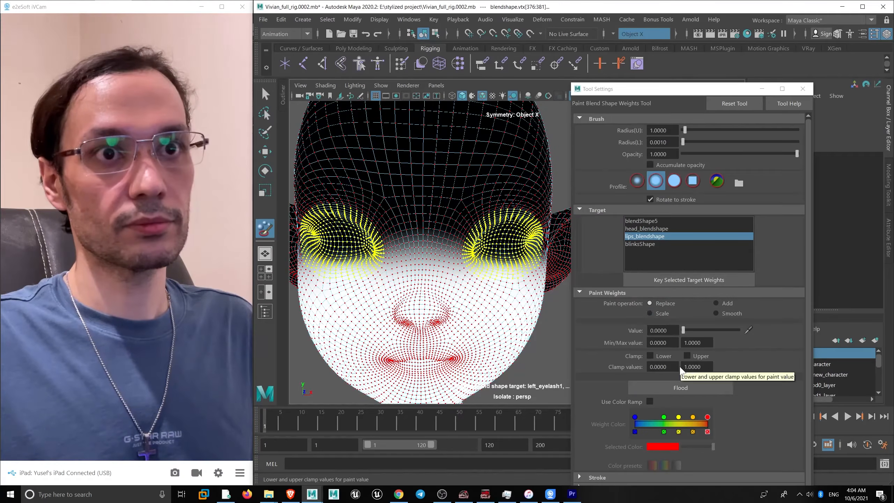
click(681, 391)
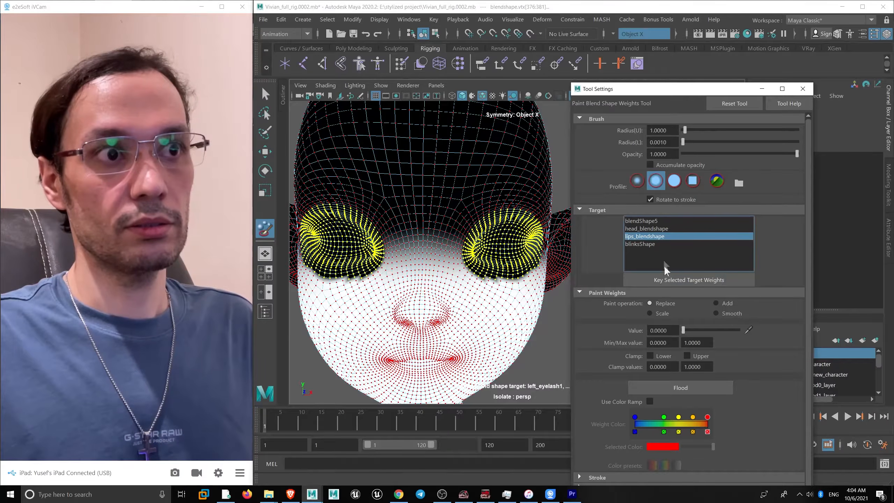
click(655, 229)
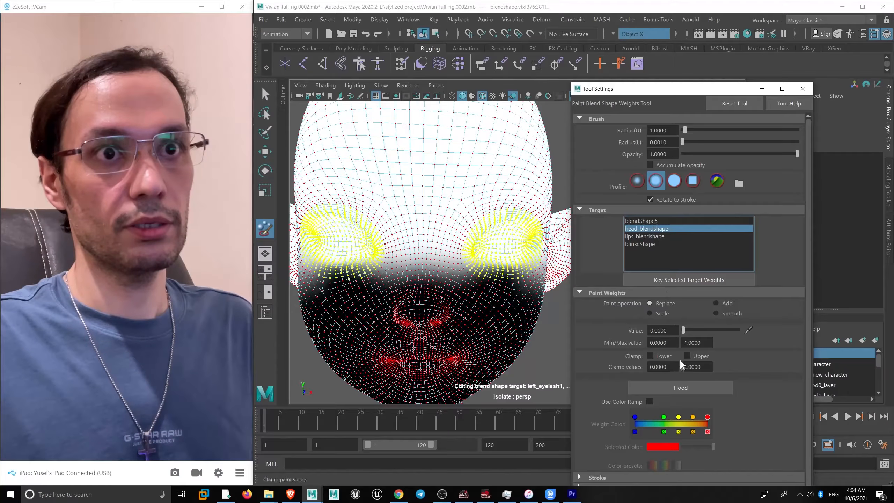
click(680, 391)
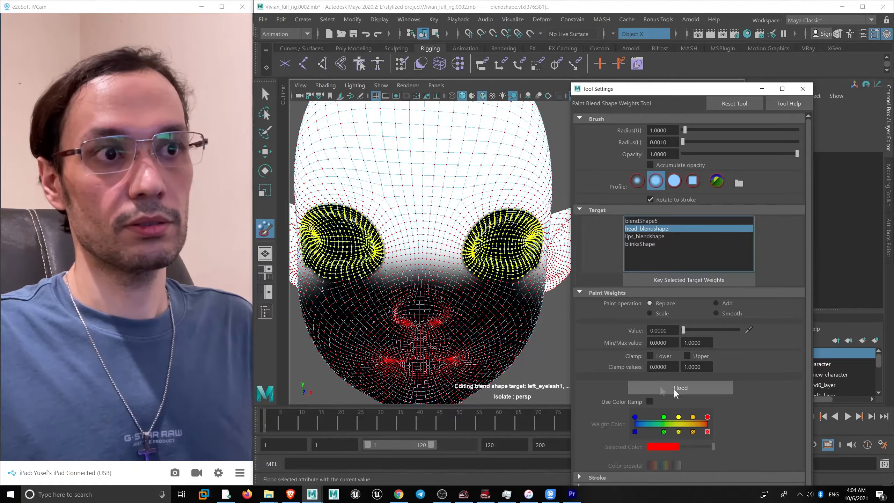
- Return the head mesh to object mode and turn off isolate select to show the full face rig
scroll(408, 279, down, 3)
alt+drag(409, 279, 417, 263)
key(w)
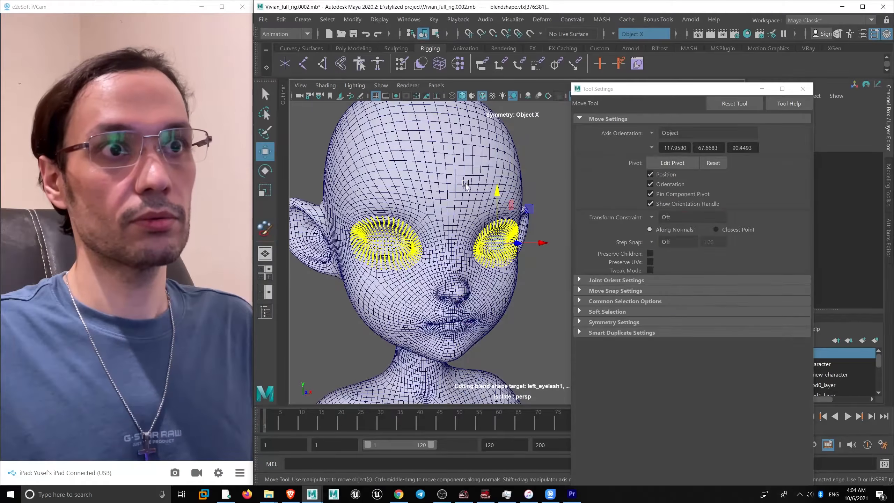
key(F8)
drag(659, 90, 795, 160)
alt+drag(633, 248, 595, 256)
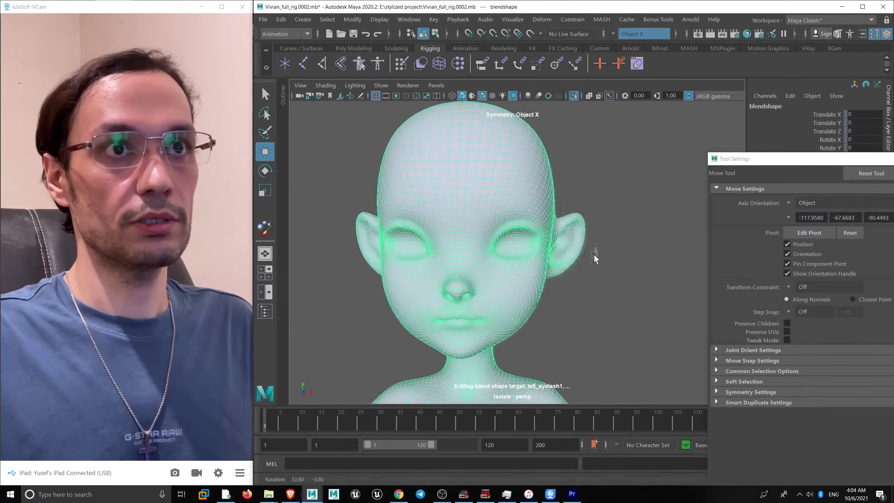
click(573, 96)
- Close both eyes with the left and right eye blink controls, setting the left control's Translate Y to 1
alt+drag(569, 116, 635, 226)
click(636, 195)
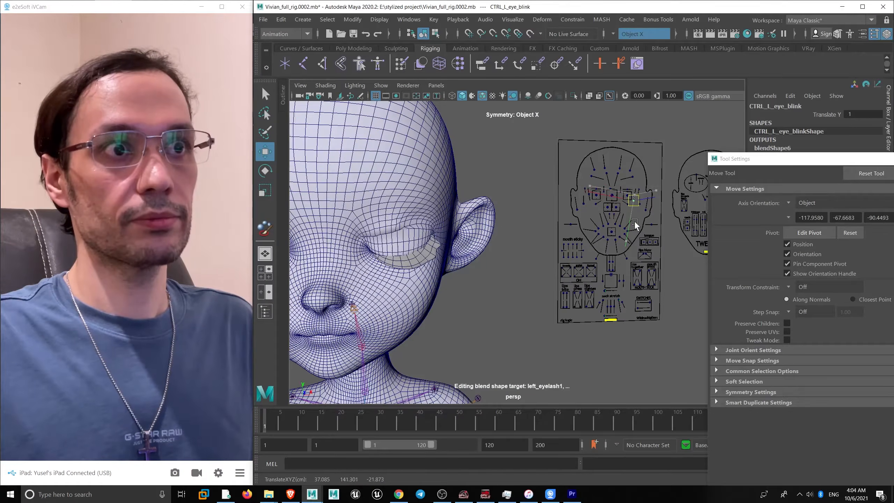
key(q)
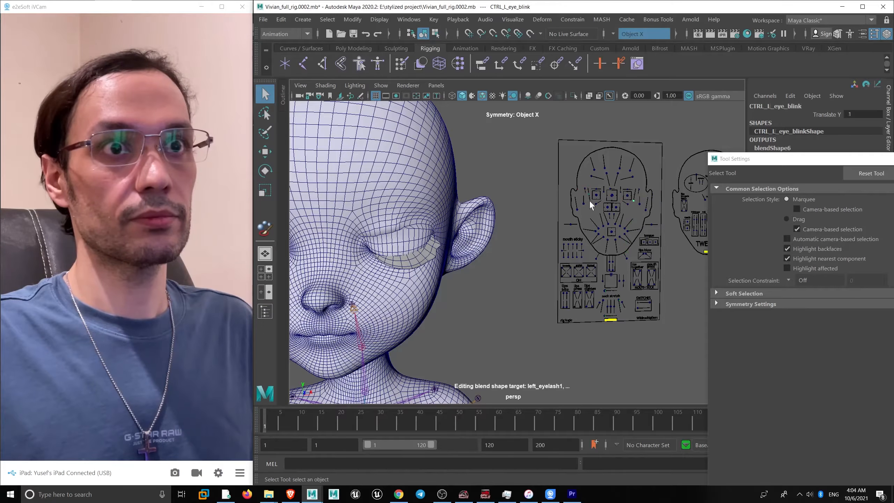
click(590, 200)
key(w)
drag(590, 202, 547, 216)
- Select the head mesh and examine the closed eyelids and eyelashes from several angles
click(451, 234)
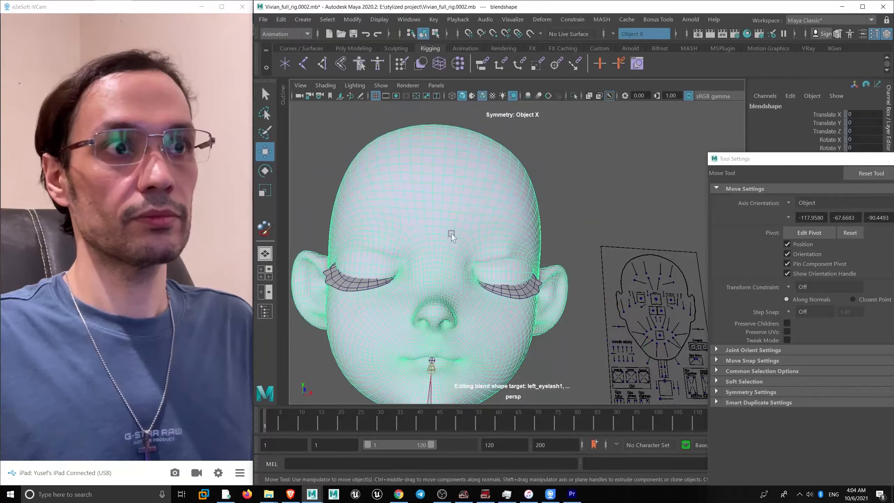
scroll(458, 293, up, 5)
alt+drag(467, 306, 446, 292)
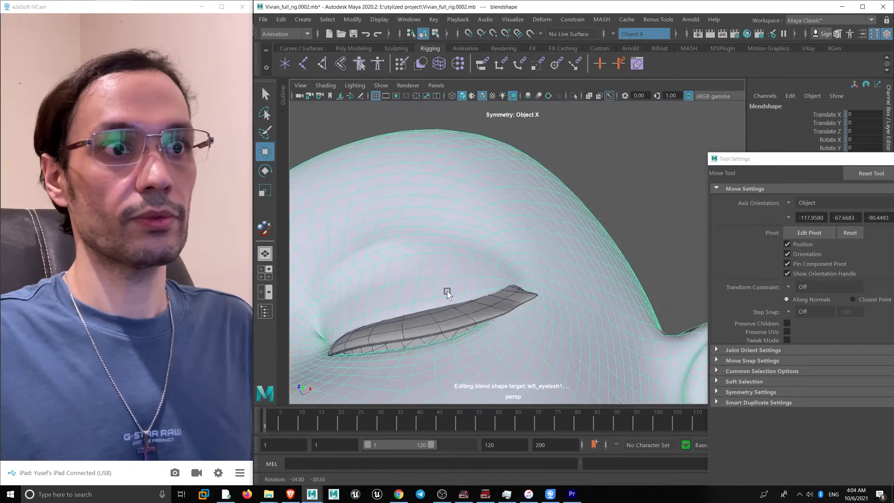
alt+right_drag(447, 291, 296, 226)
alt+drag(295, 225, 611, 285)
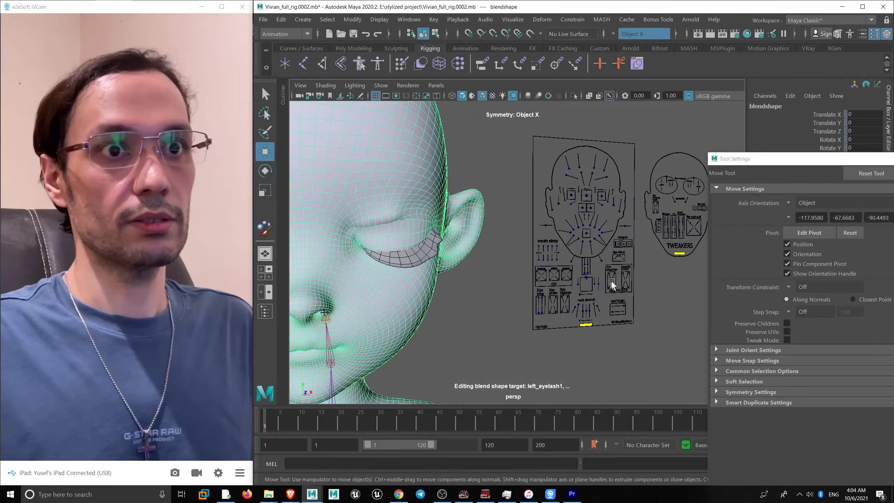
alt+drag(598, 241, 563, 306)
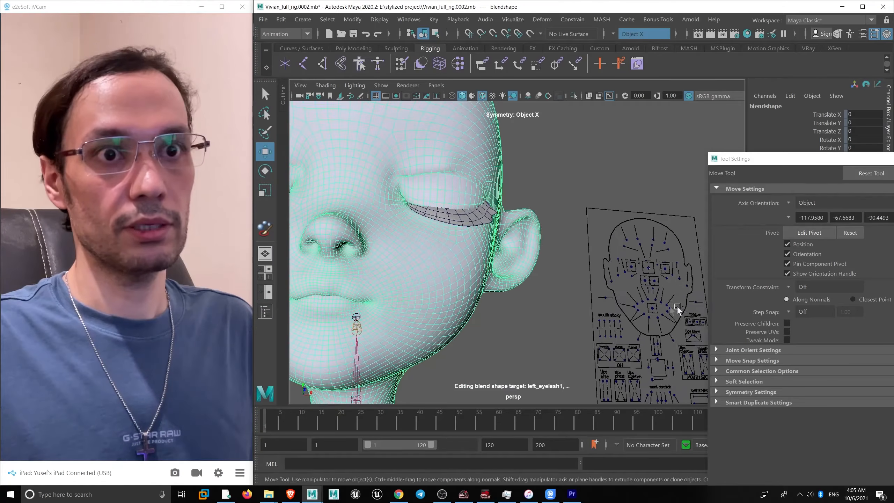
- Test the closed eyelids by moving the jaw control in several directions, and undo the jaw moves
click(651, 307)
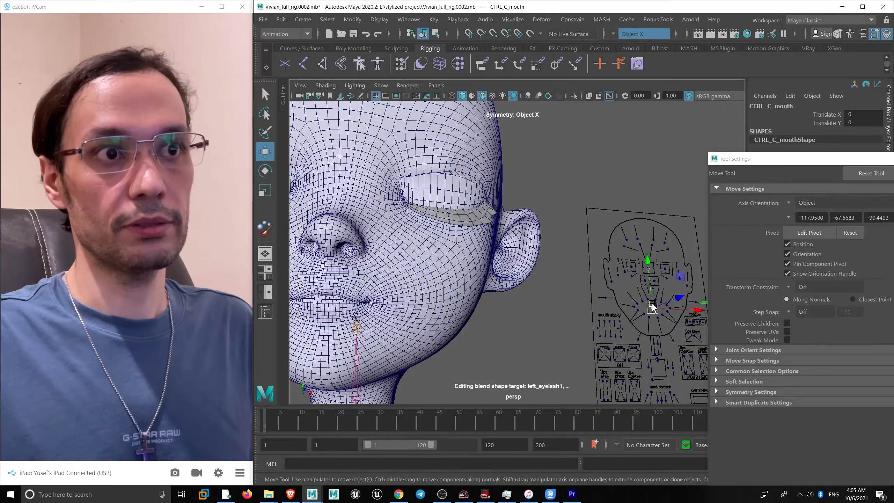
click(660, 360)
drag(661, 363, 671, 385)
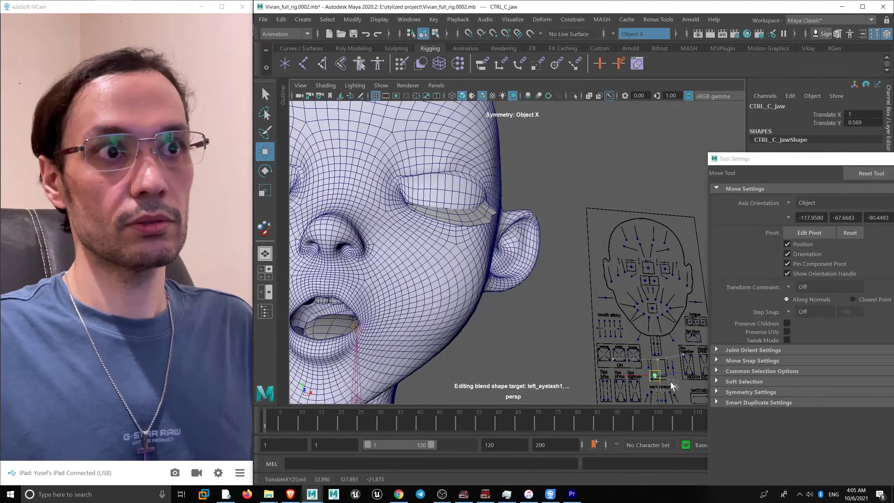
drag(672, 351, 666, 382)
alt+right_drag(412, 234, 453, 331)
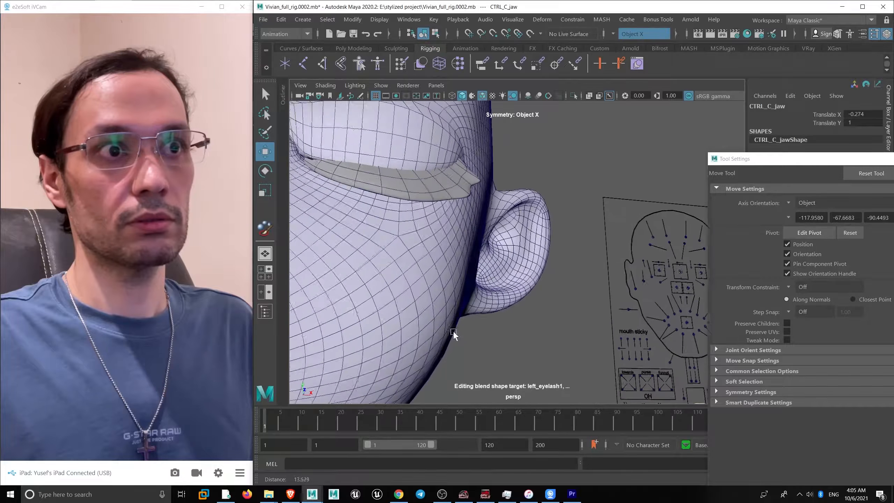
alt+middle_drag(383, 265, 411, 273)
alt+right_drag(412, 276, 373, 280)
key(ctrl+z)
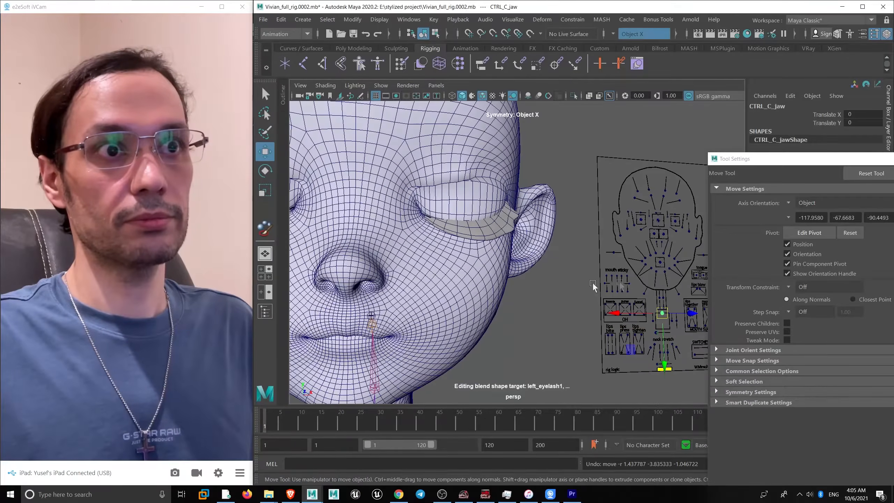
- Test the closed eyelids by moving the CTRL_C_mouth control in several directions, and undo the mouth moves
drag(659, 266, 680, 240)
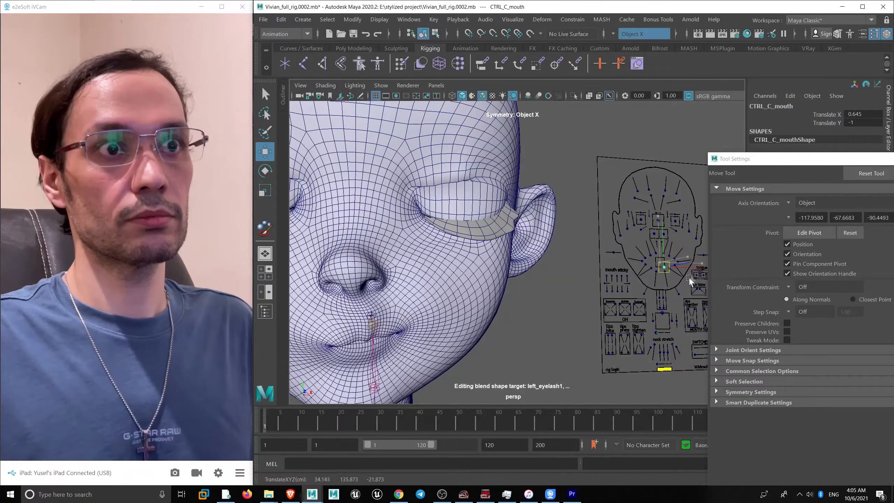
key(ctrl+z)
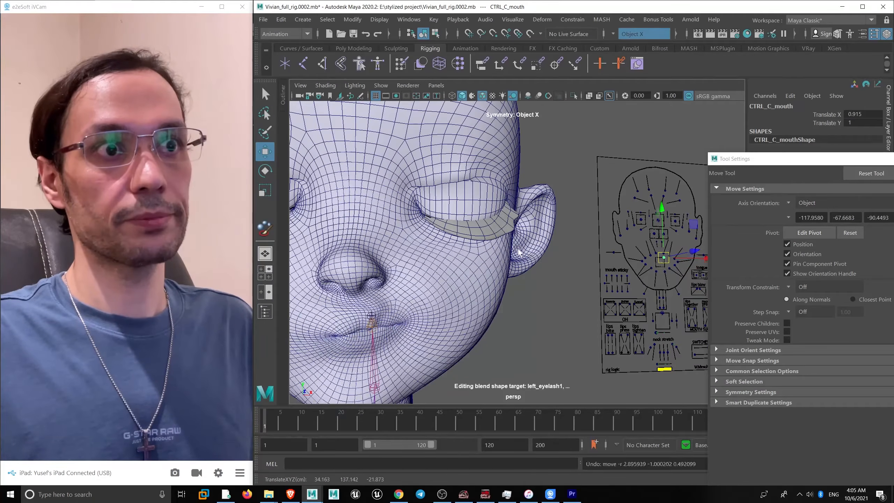
key(ctrl+z)
scroll(519, 251, down, 5)
alt+middle_drag(448, 169, 446, 190)
scroll(446, 190, up, 5)
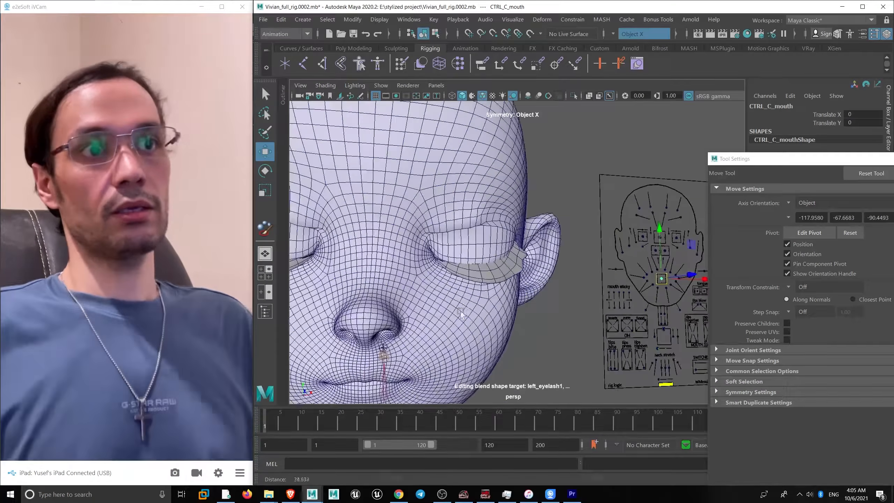
- Select the head mesh and reopen the Paint Blend Shape Weights tool for the head_blendshape target
click(446, 186)
alt+drag(441, 185, 419, 182)
alt+right_drag(419, 183, 451, 205)
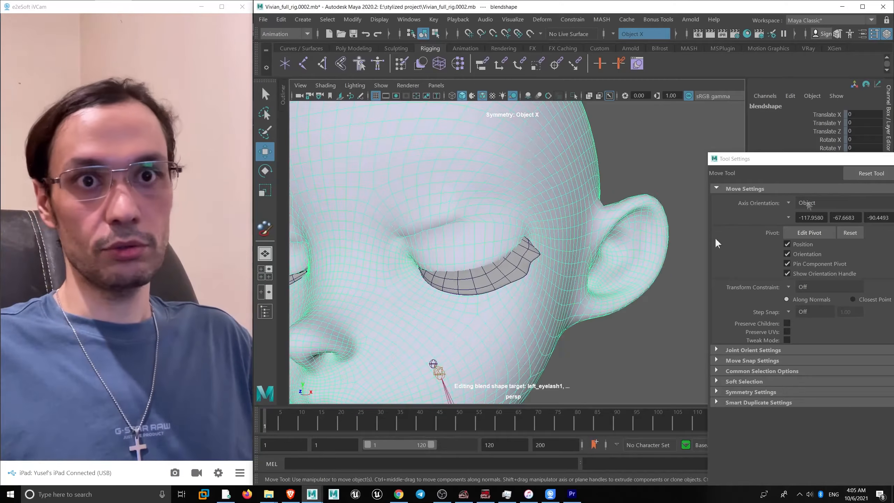
drag(844, 163, 743, 125)
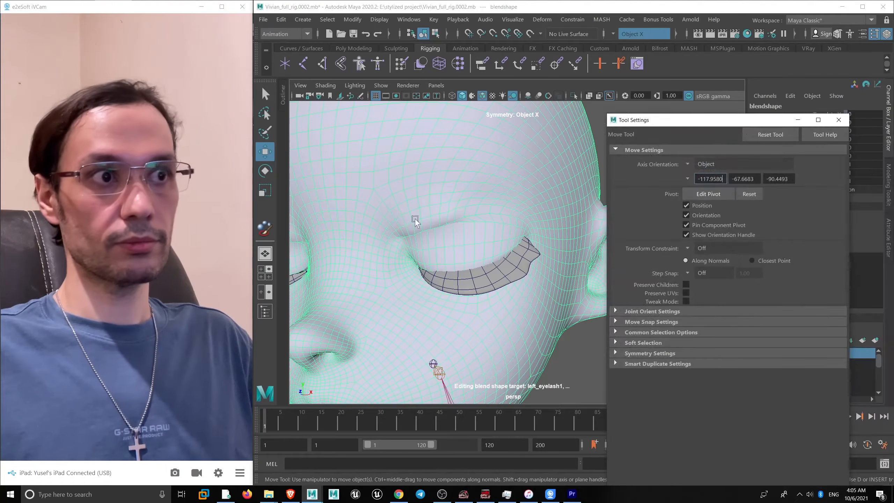
click(265, 228)
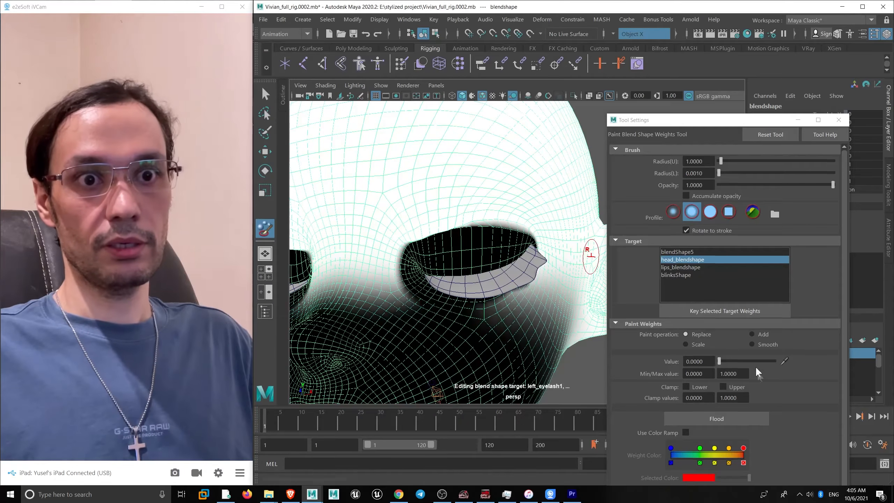
mouse_move(499, 224)
alt+mouse_down()
mouse_move(510, 212)
mouse_move(504, 221)
alt+mouse_up()
click(773, 137)
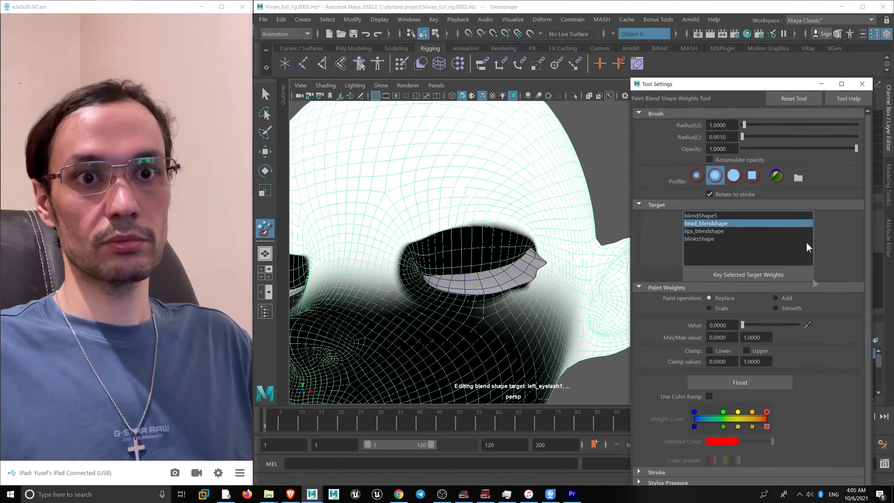
- Turn on Reflection in the brush's stroke settings, with X as the reflection axis
click(664, 472)
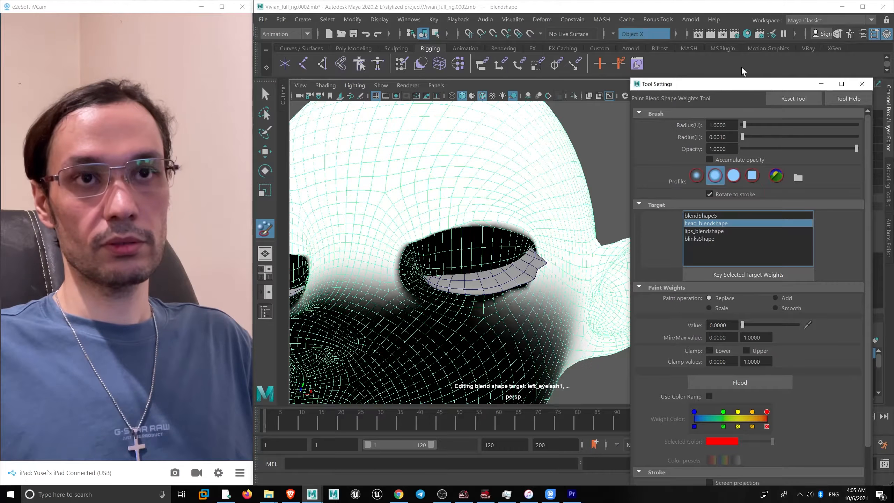
scroll(757, 249, down, 5)
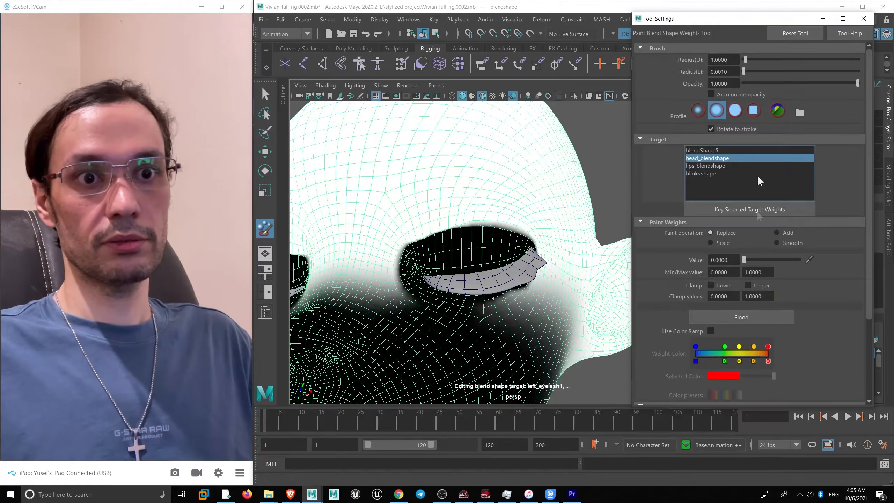
scroll(756, 248, down, 1)
click(710, 321)
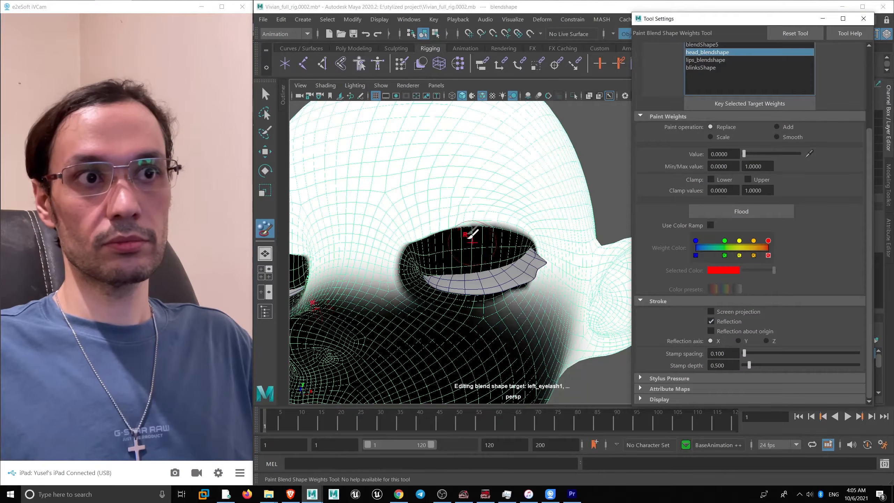
alt+drag(468, 236, 508, 239)
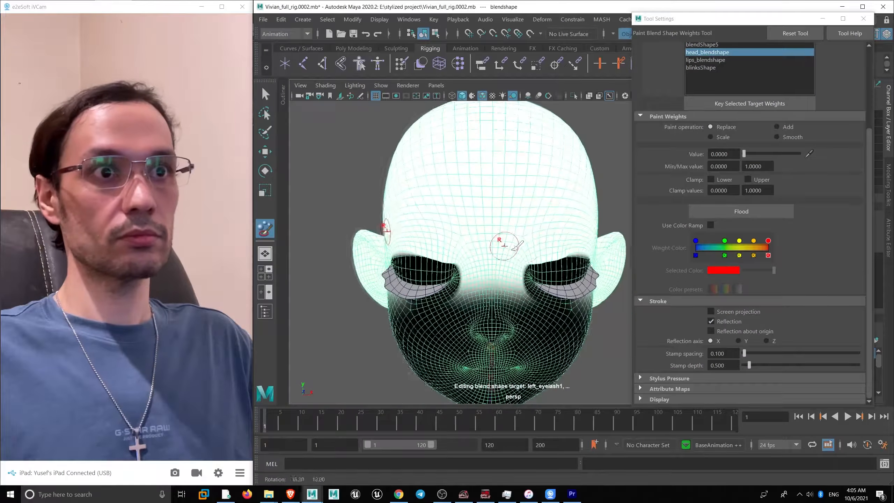
click(738, 340)
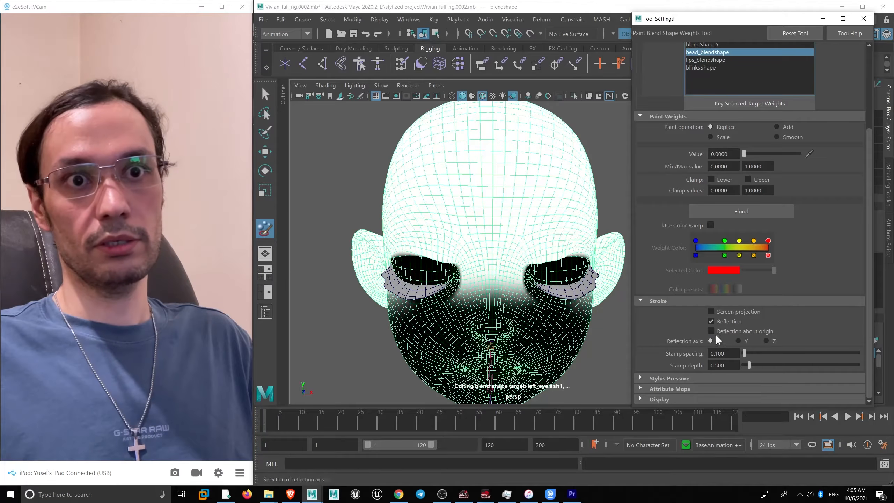
- Check the reflected brush from several angles around the head, and turn off the Object X symmetry
alt+right_drag(533, 235, 348, 159)
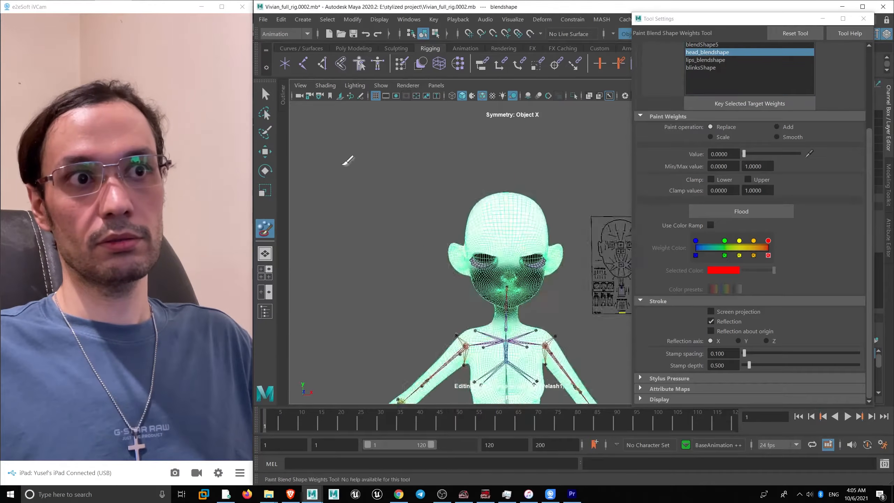
alt+drag(347, 159, 425, 202)
alt+right_drag(425, 201, 458, 208)
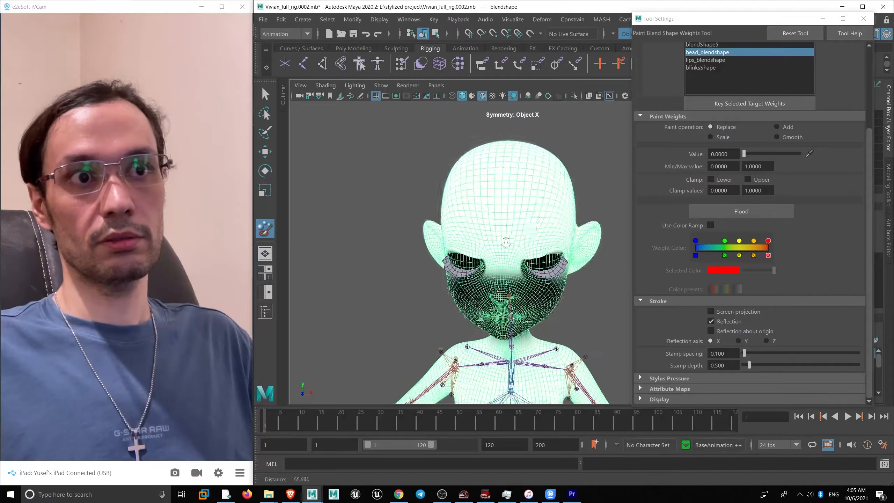
alt+drag(457, 208, 565, 205)
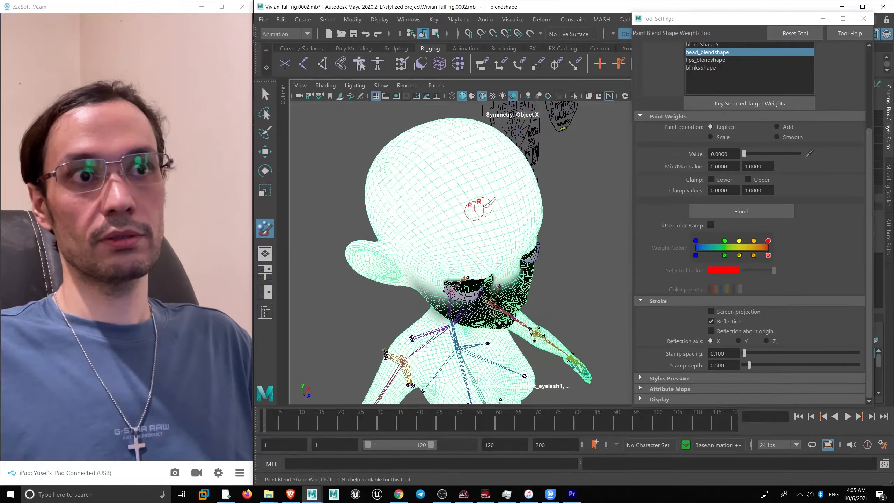
alt+drag(480, 210, 435, 180)
drag(659, 22, 689, 96)
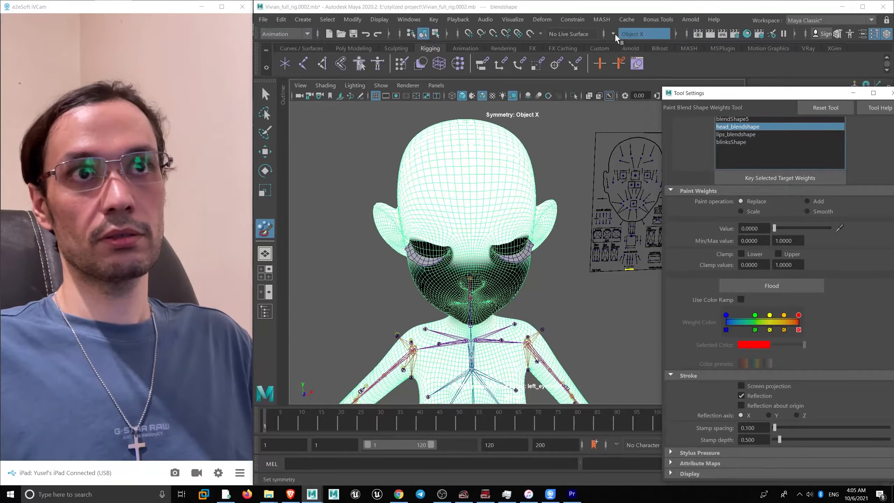
click(644, 34)
click(643, 46)
- Isolate the head mesh to expose the inside of the eyelids, and turn on Object X symmetry
alt+drag(516, 206, 512, 225)
scroll(512, 246, up, 5)
key(w)
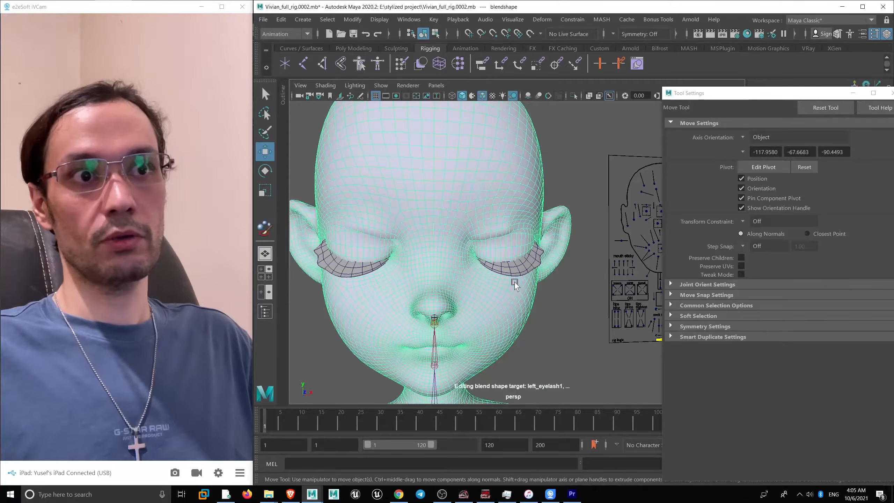
scroll(514, 285, up, 5)
double_click(478, 222)
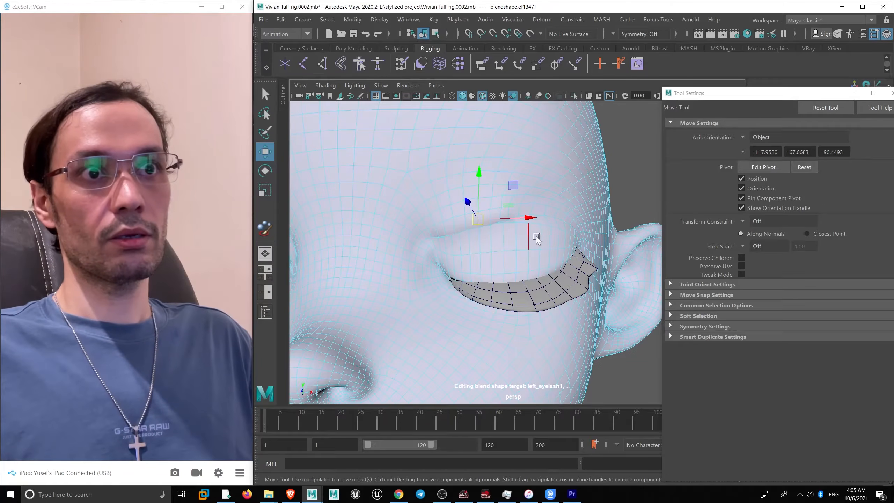
alt+right_drag(536, 239, 604, 242)
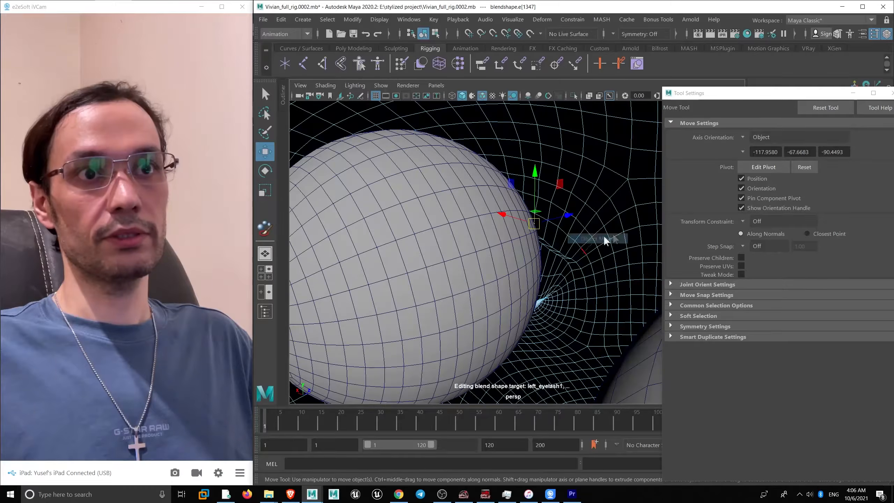
alt+drag(581, 236, 611, 225)
click(574, 96)
alt+drag(535, 145, 554, 192)
key(alt+x)
alt+right_drag(553, 192, 509, 192)
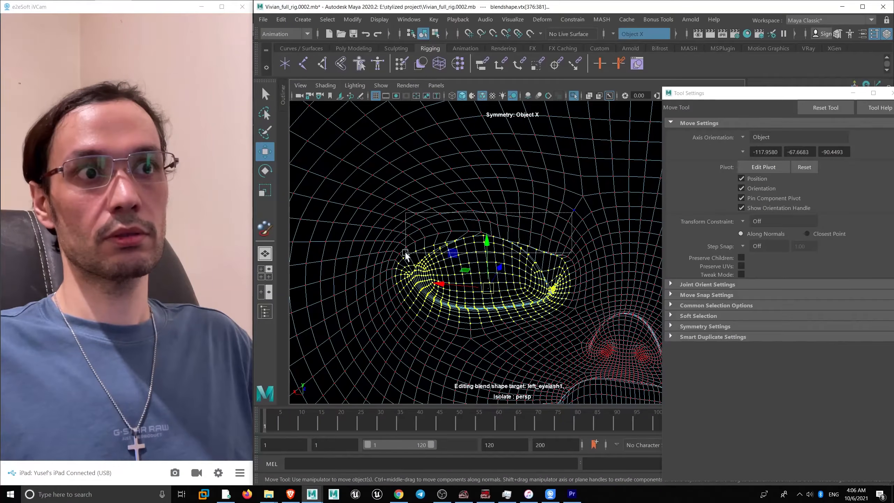
- Select the upper eyelid vertices from inside the head, leaving out the lower lid and including the rows up to the crease
drag(405, 267, 404, 268)
alt+drag(476, 234, 483, 241)
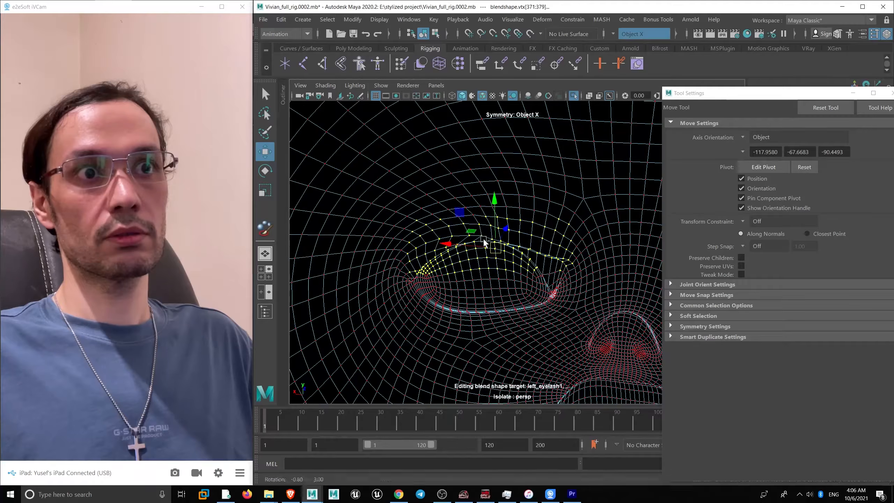
drag(409, 273, 409, 272)
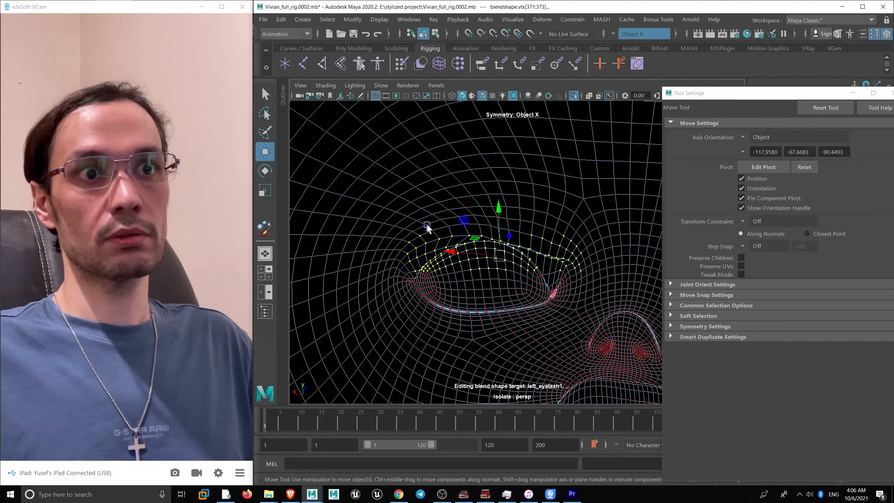
ctrl+shift+drag(494, 256, 530, 267)
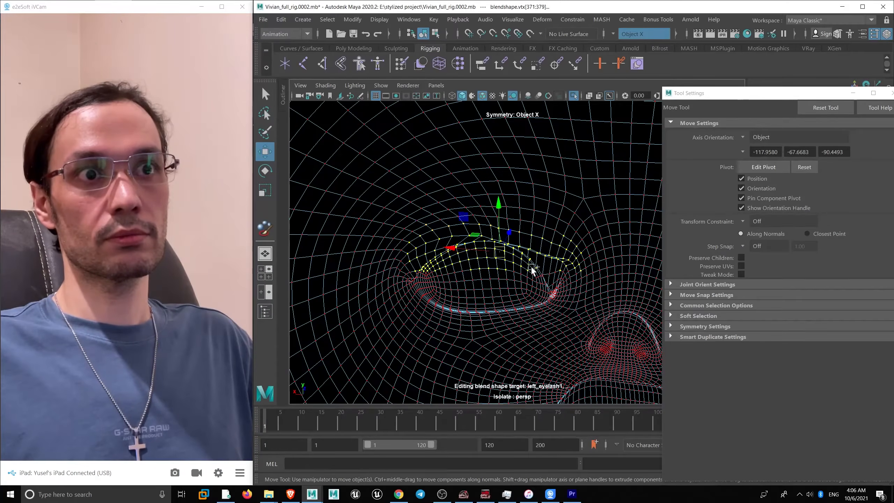
scroll(531, 264, up, 2)
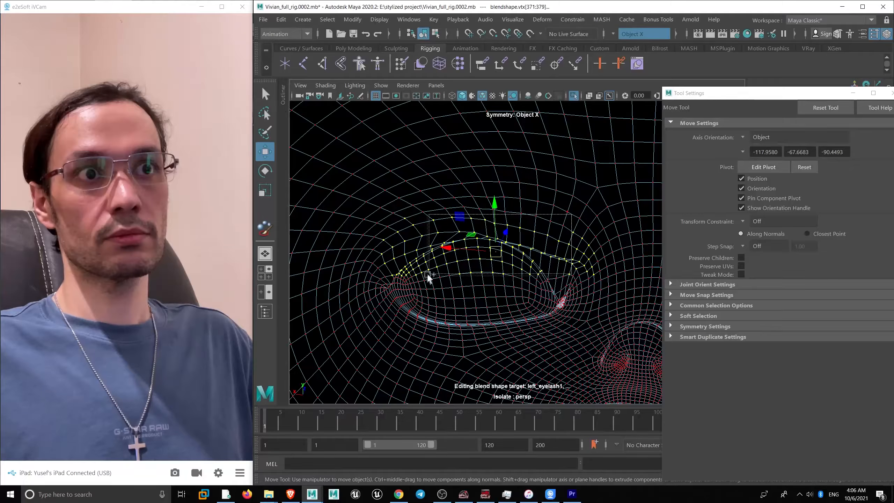
ctrl+shift+drag(434, 234, 434, 234)
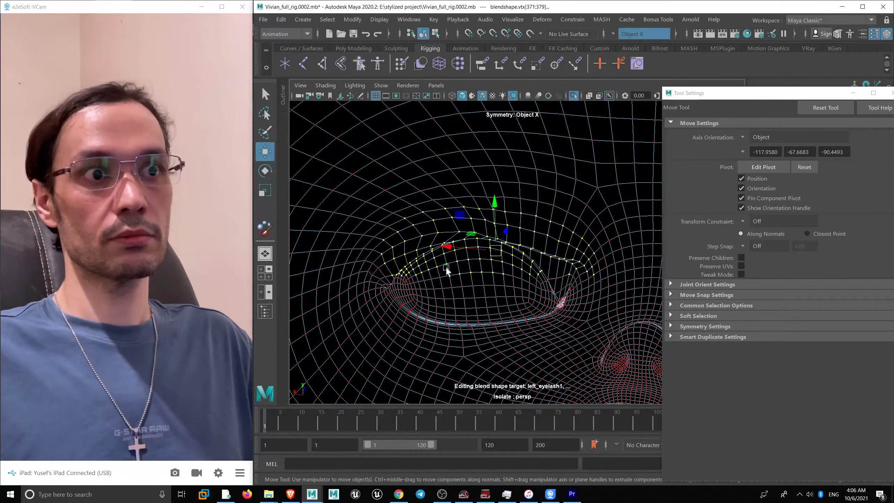
mouse_move(446, 255)
alt+mouse_down()
mouse_move(561, 244)
mouse_move(547, 248)
mouse_move(536, 230)
mouse_move(504, 244)
mouse_move(522, 251)
mouse_move(515, 256)
mouse_move(414, 222)
mouse_move(485, 229)
mouse_move(464, 227)
alt+mouse_up()
- Try to flood the selected upper eyelid vertices of the head_blendshape target with weight 0, and undo the flood
click(269, 227)
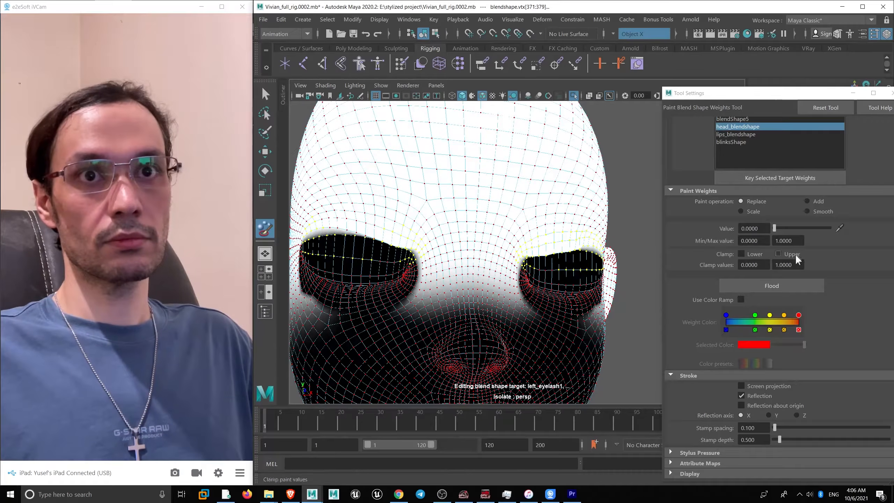
click(770, 287)
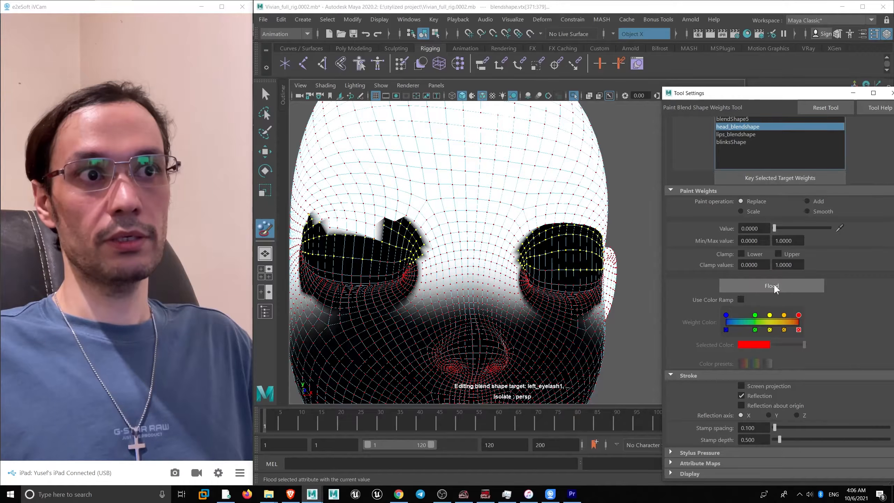
key(ctrl+z)
key(ctrl+z)
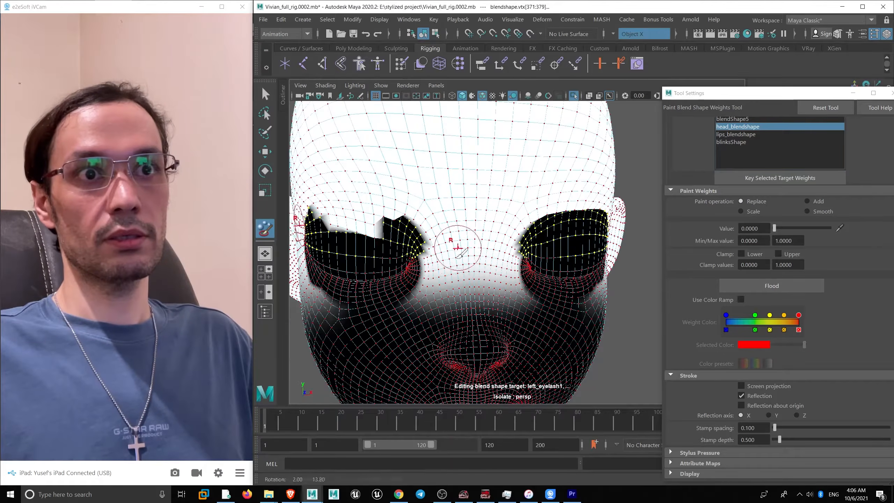
mouse_move(499, 233)
alt+mouse_down()
mouse_move(475, 210)
mouse_move(477, 219)
mouse_move(433, 254)
mouse_move(426, 248)
alt+mouse_up()
- Switch to topological symmetry on the head mesh, using an edge of the centre line above the nose
key(w)
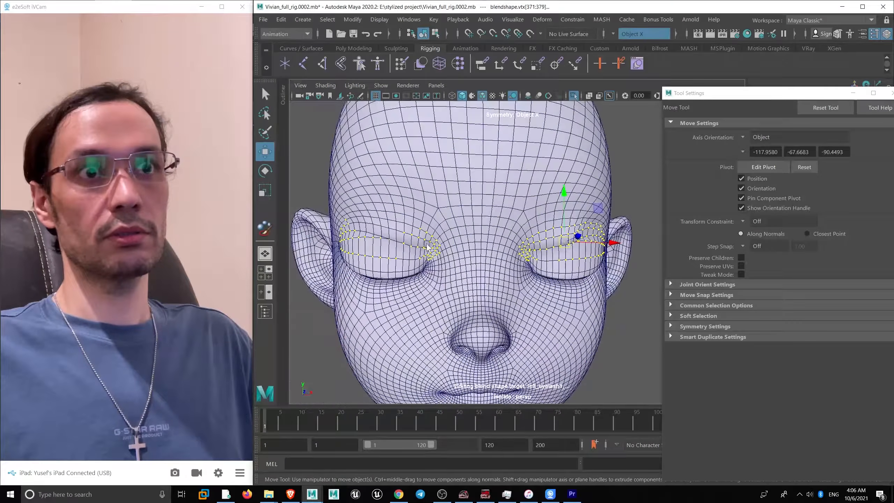
click(623, 34)
click(638, 113)
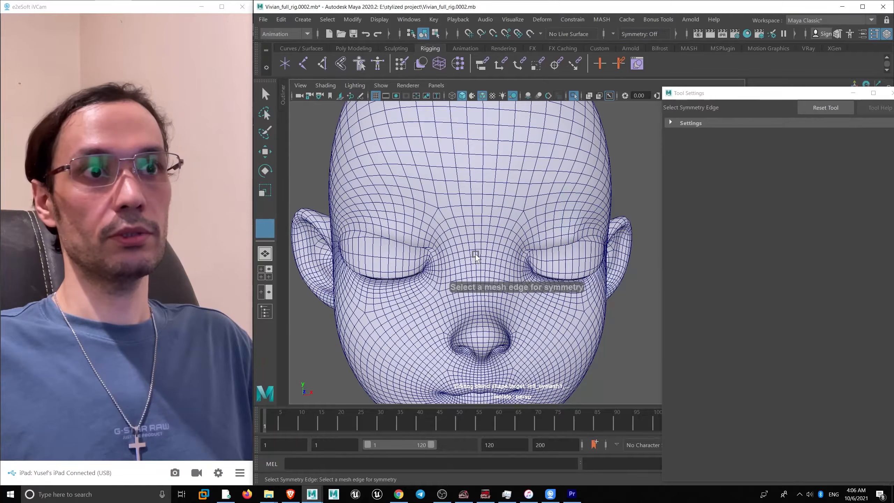
alt+drag(477, 260, 477, 271)
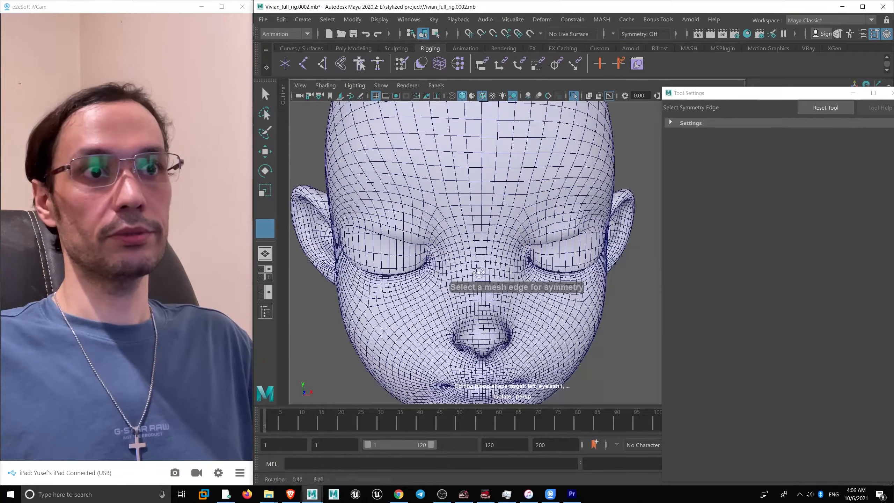
click(485, 229)
alt+drag(486, 236, 455, 192)
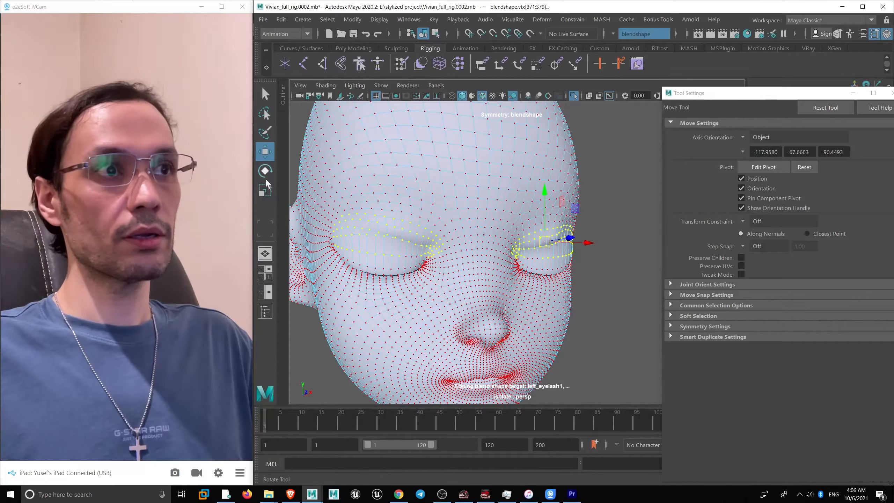
- Reopen the Paint Blend Shape Weights tool and flood the selected upper eyelid vertices with 0 for the head_blendshape target
key(F8)
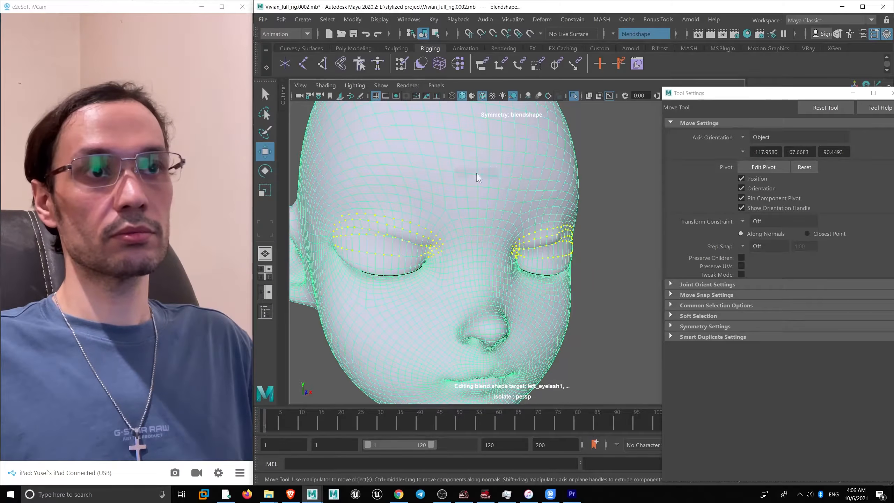
key(F8)
scroll(488, 197, down, 6)
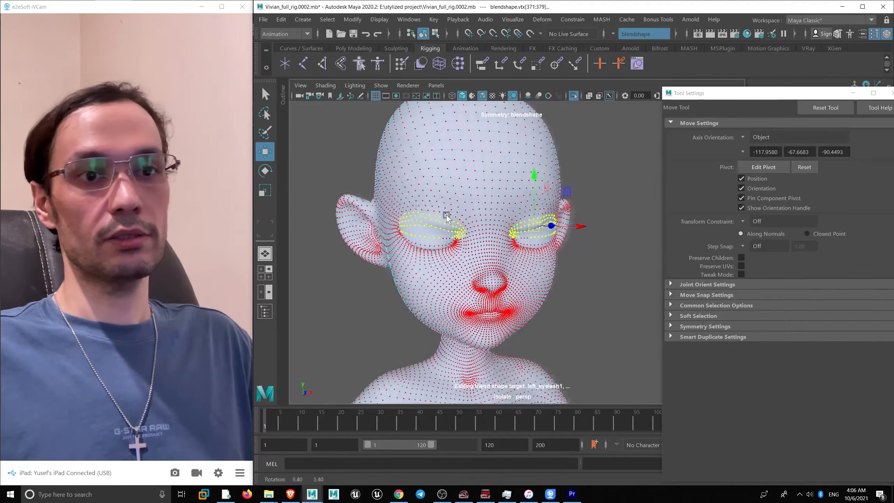
key(space)
click(495, 187)
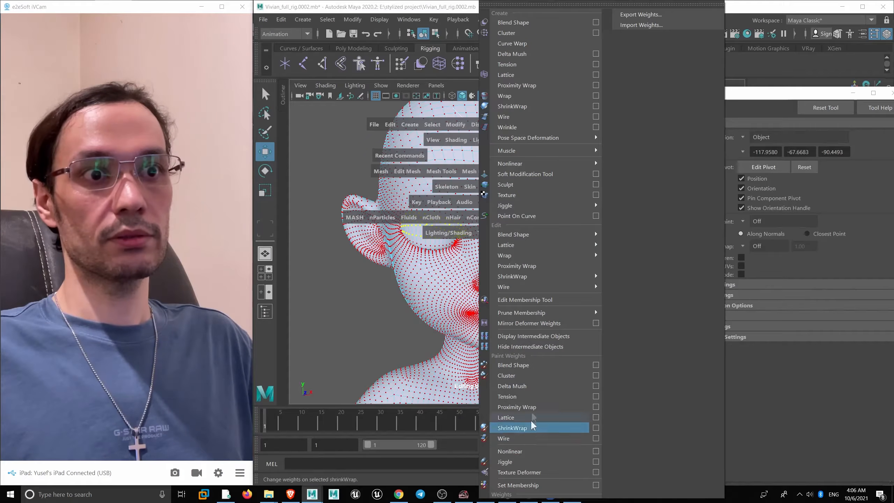
click(534, 367)
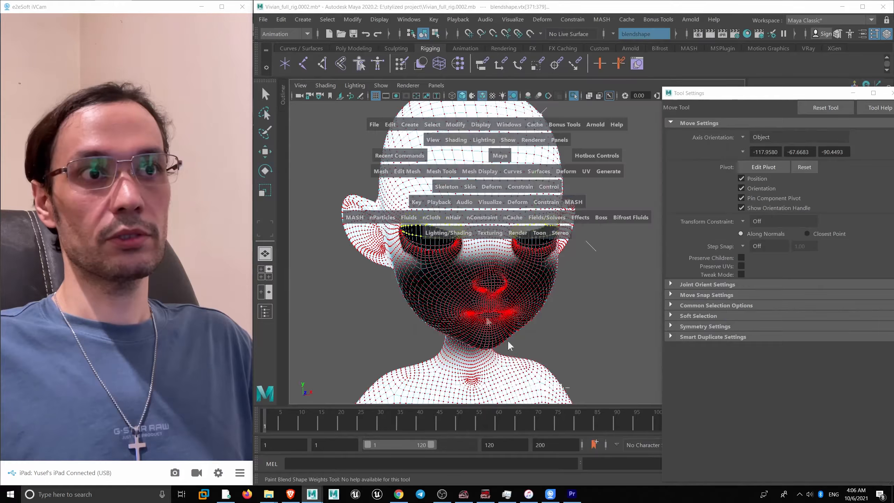
scroll(477, 286, up, 5)
key(f)
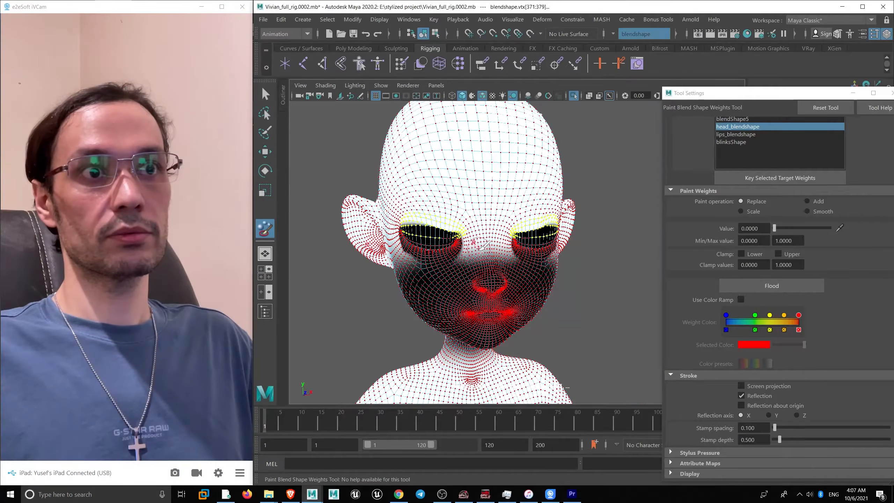
click(780, 285)
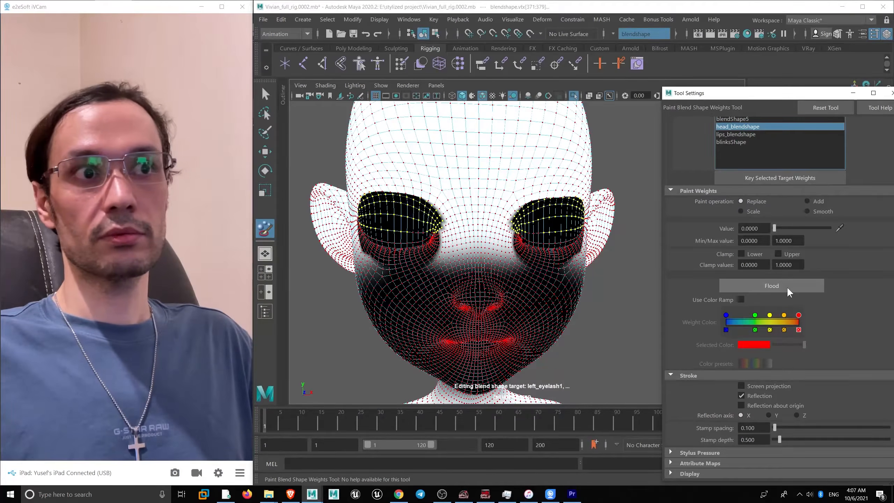
- Flood the same upper eyelid vertices with 0 for the lips_blendshape target
click(757, 135)
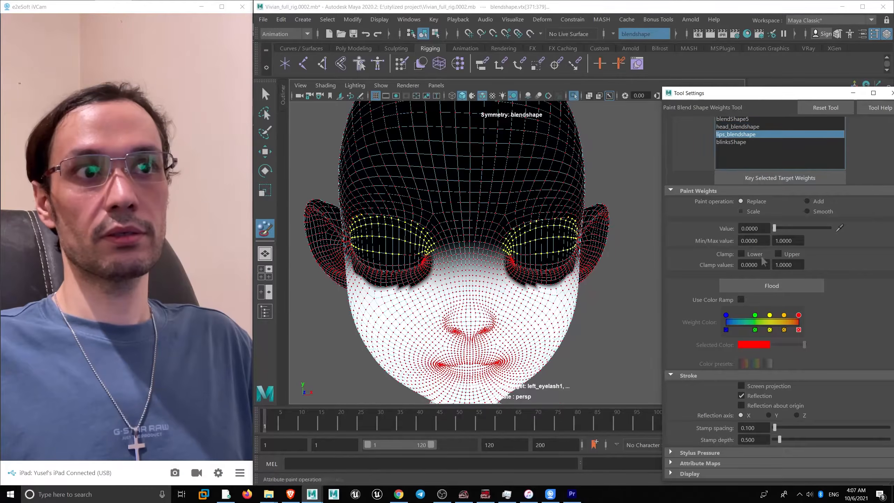
click(775, 288)
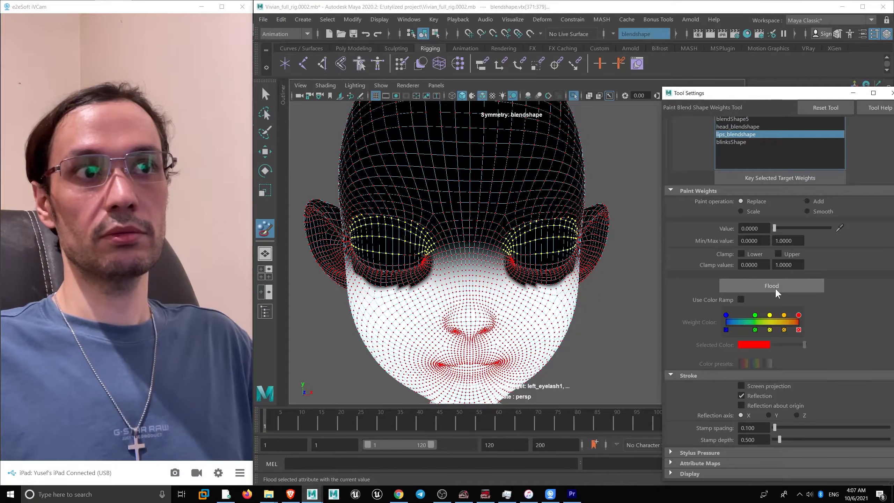
alt+drag(528, 241, 464, 214)
scroll(485, 220, up, 6)
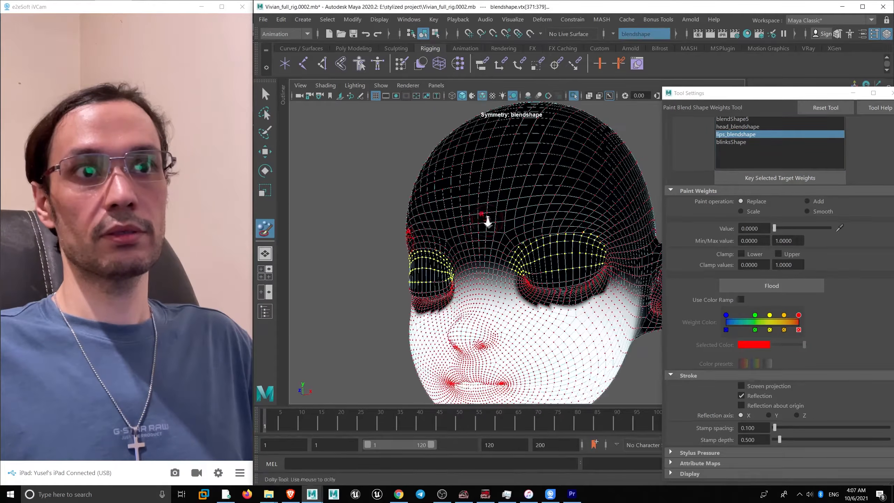
- Return to vertex selection and extend the upper eyelid selection along the crease and around the inner eye corner
alt+drag(504, 255, 508, 243)
alt+right_drag(574, 311, 492, 271)
alt+drag(482, 264, 376, 251)
mouse_move(422, 231)
alt+right_down()
mouse_move(448, 246)
mouse_move(531, 237)
alt+right_up()
key(q)
alt+drag(531, 237, 552, 204)
right_drag(542, 199, 504, 197)
alt+drag(504, 198, 528, 195)
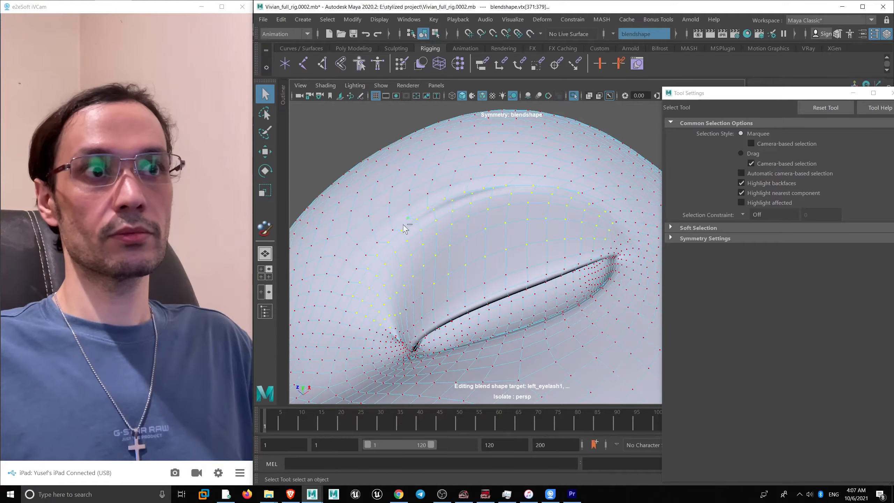
alt+drag(421, 216, 479, 235)
scroll(483, 241, up, 6)
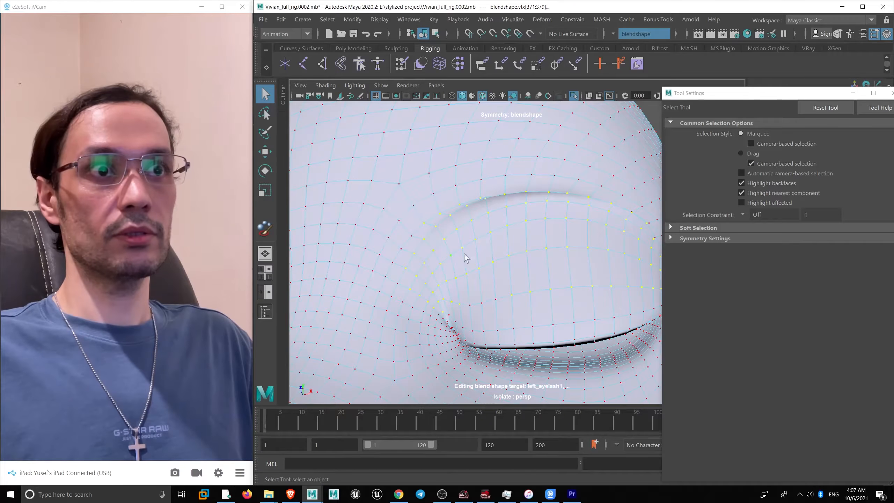
alt+drag(466, 258, 515, 204)
- Flood the extended upper eyelid selection with 0 for the head_blendshape target, using the Paint Blend Shape Weights tool
click(260, 227)
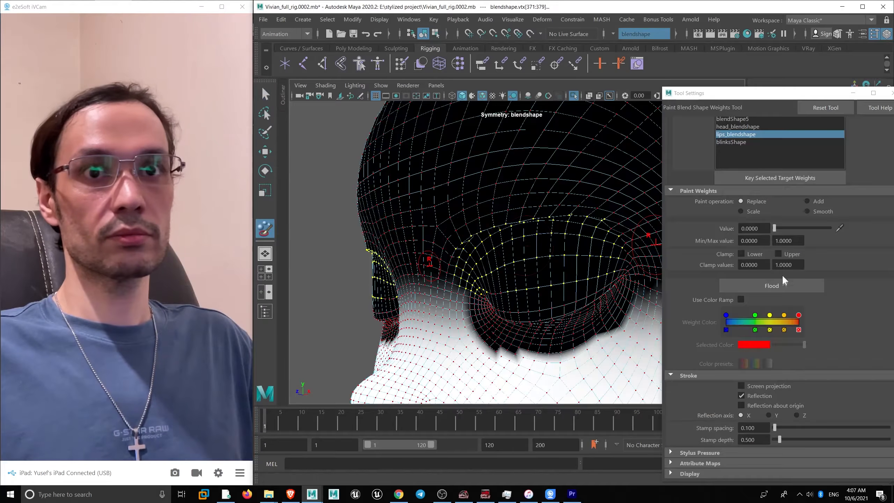
click(730, 127)
click(775, 285)
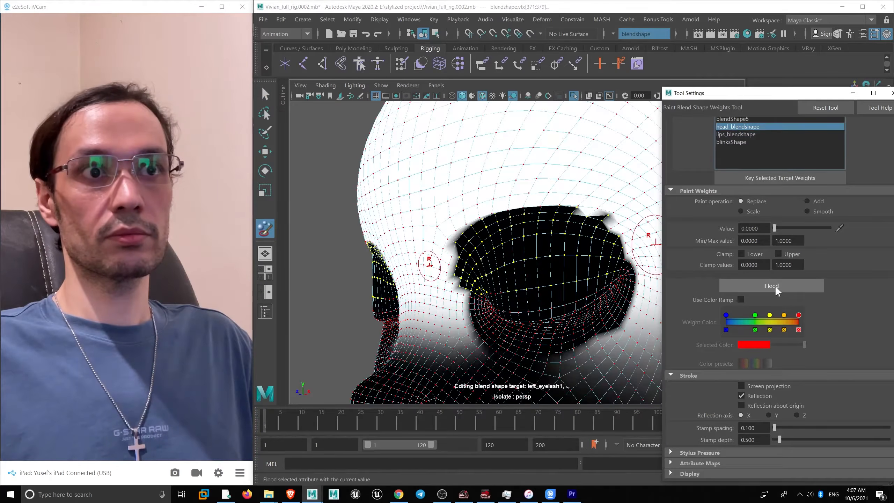
alt+drag(521, 229, 529, 215)
alt+middle_drag(529, 214, 475, 207)
alt+right_drag(475, 206, 533, 269)
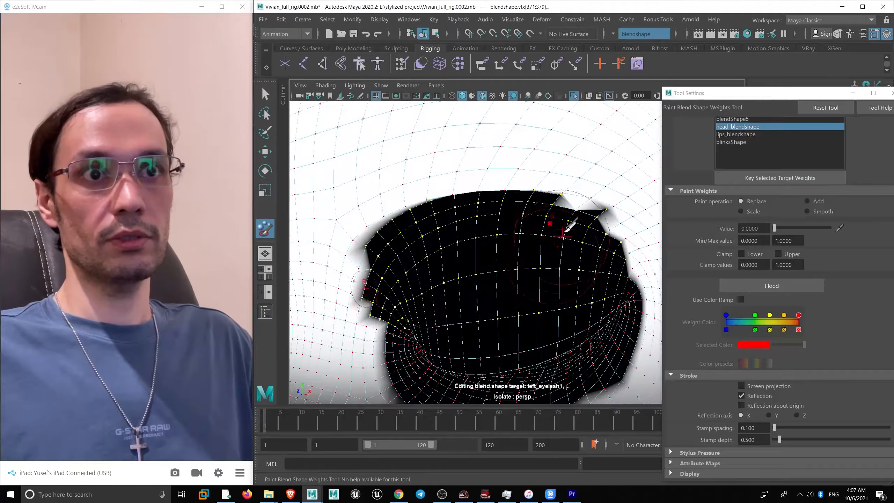
- Examine the upper eyelid crease on the closed eye with shaded vertices, then return the head to object selection
key(q)
mouse_move(569, 223)
alt+mouse_down()
mouse_move(578, 214)
mouse_move(449, 243)
mouse_move(449, 216)
mouse_move(542, 214)
mouse_move(570, 199)
alt+mouse_up()
click(577, 204)
key(4)
key(w)
key(5)
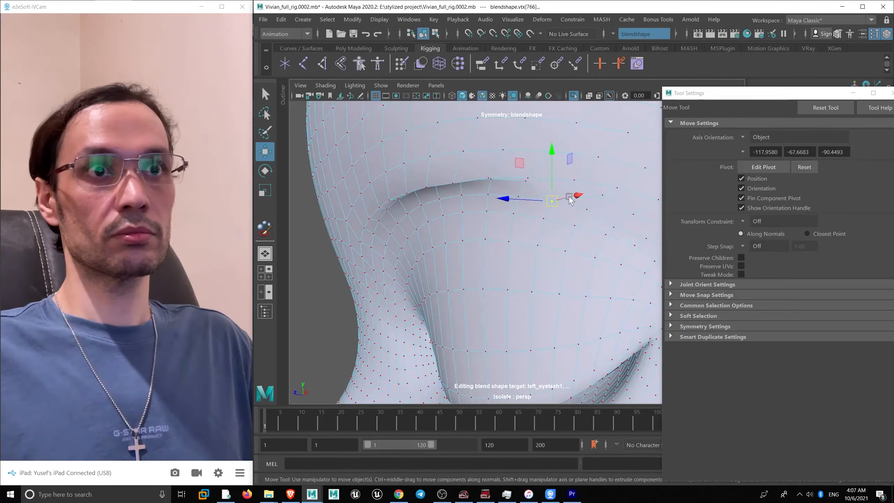
mouse_move(571, 248)
alt+mouse_down()
mouse_move(552, 219)
mouse_move(425, 202)
mouse_move(444, 183)
mouse_move(479, 210)
mouse_move(381, 195)
alt+mouse_up()
key(4)
drag(418, 222, 419, 223)
key(5)
mouse_move(445, 195)
alt+mouse_down()
mouse_move(512, 200)
mouse_move(457, 175)
mouse_move(512, 173)
alt+mouse_up()
key(F8)
scroll(509, 172, up, 3)
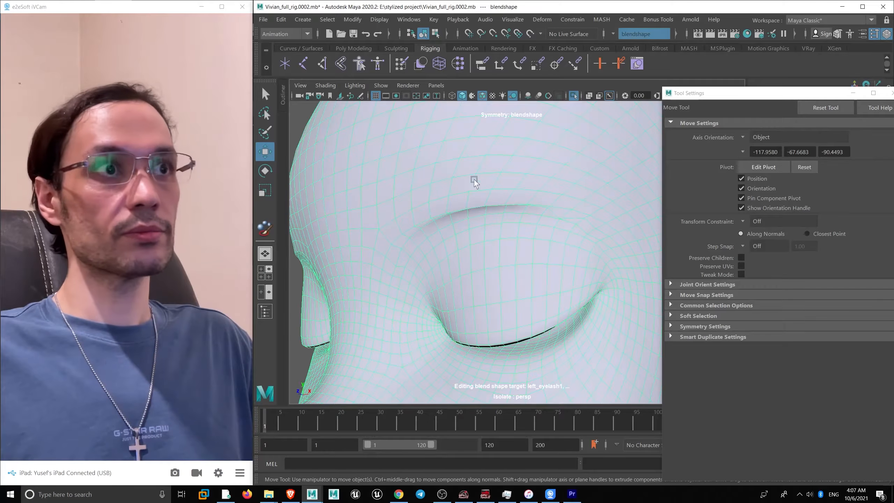
click(270, 119)
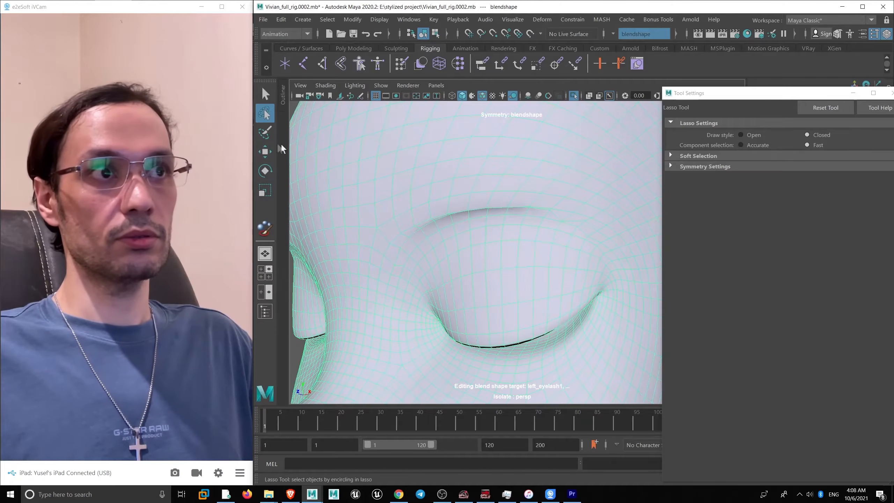
click(265, 132)
mouse_move(600, 210)
mouse_down()
mouse_move(580, 204)
mouse_move(561, 215)
mouse_up()
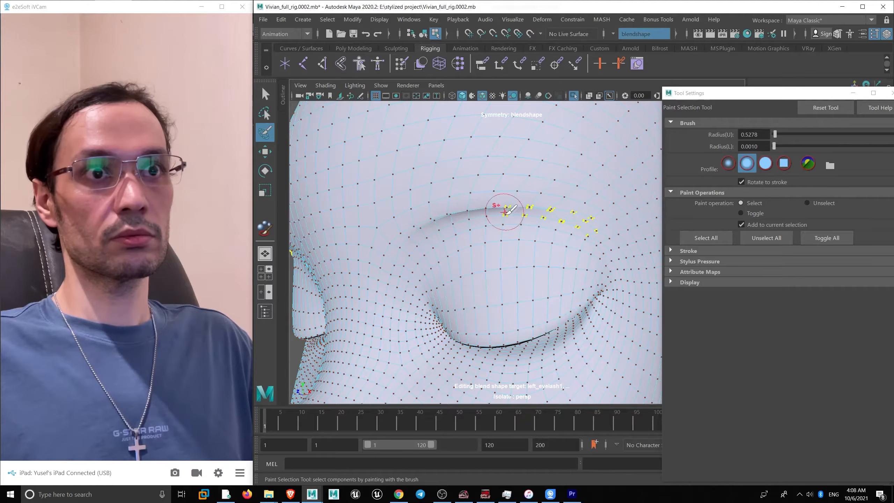
key(w)
right_drag(433, 191, 473, 148)
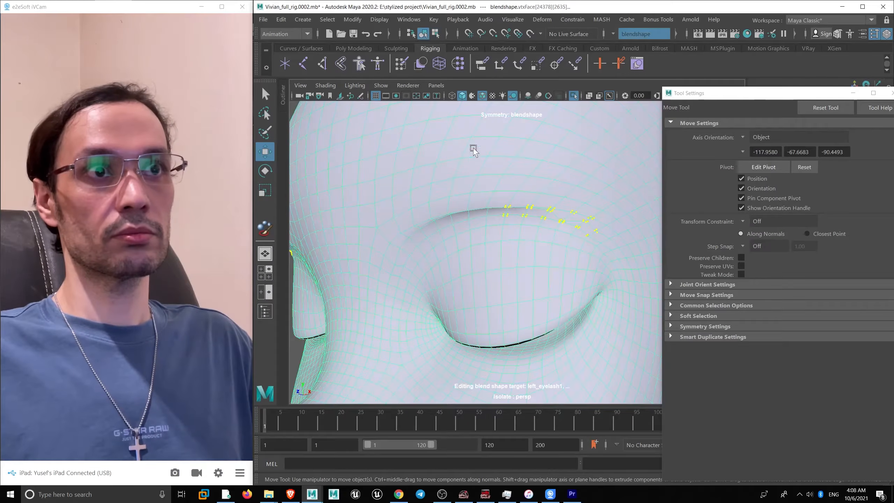
- Paint-select the vertices along the upper eyelid crease in vertex mode and flood them with 0 for the head_blendshape target
right_drag(468, 179, 468, 178)
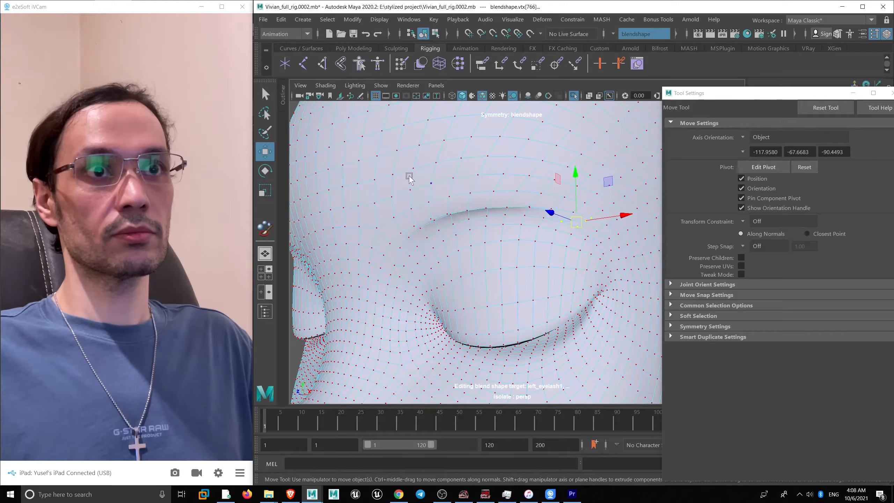
click(268, 130)
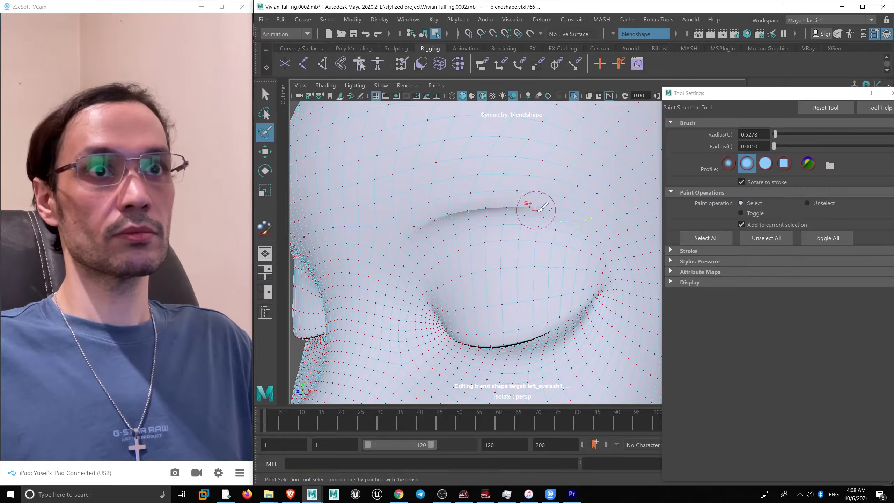
drag(454, 212, 457, 208)
alt+drag(457, 209, 489, 199)
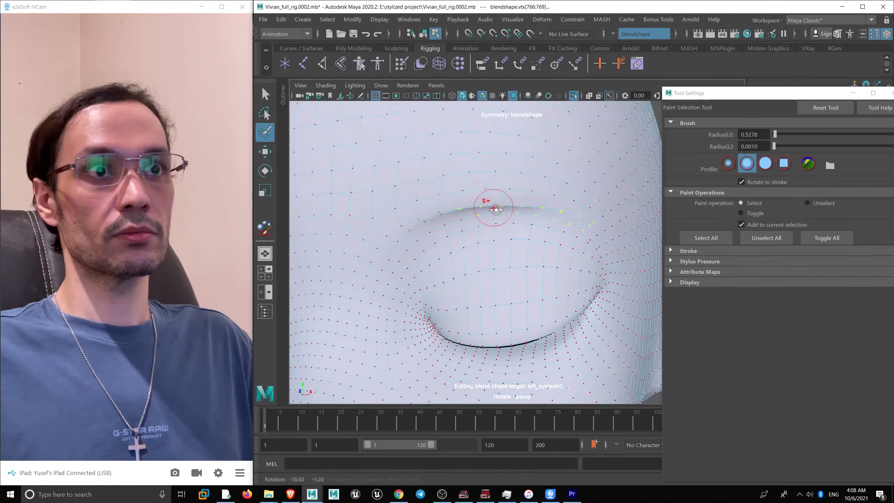
alt+right_drag(640, 163, 506, 197)
click(266, 227)
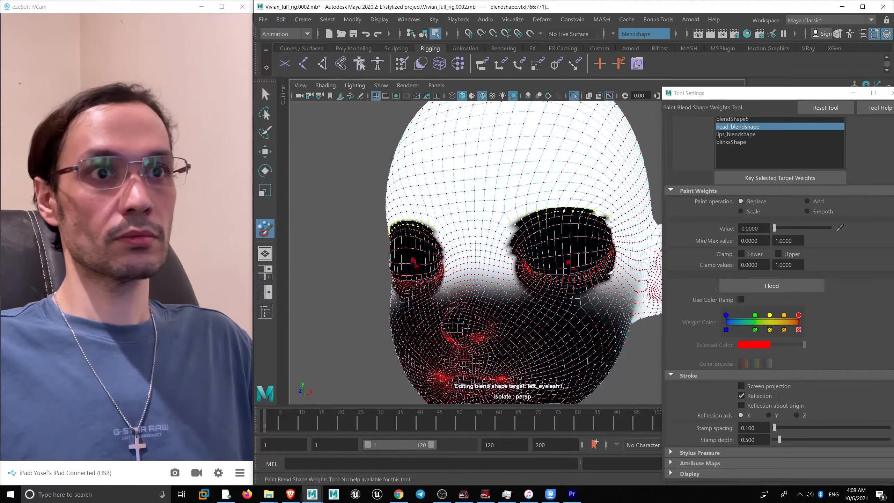
click(782, 284)
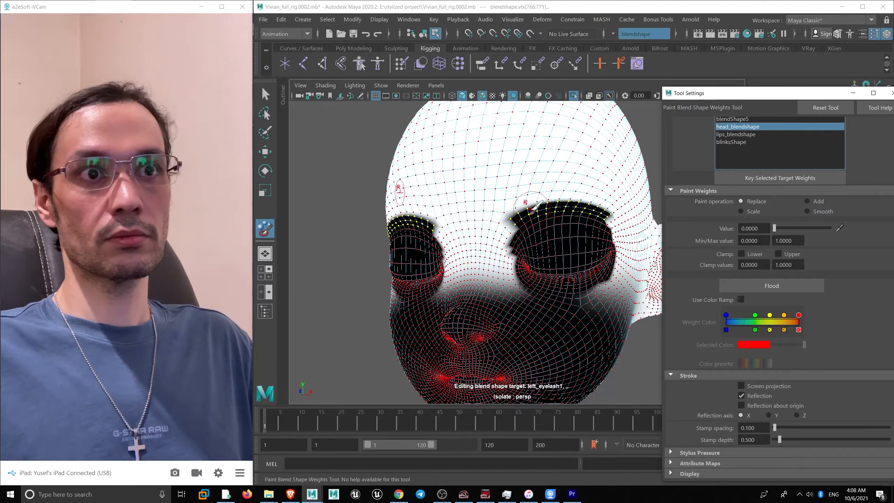
- Extend the painted vertex selection above the upper eyelid crease and around toward the outer eye corner, using a larger selection brush
alt+right_drag(527, 208, 533, 261)
alt+drag(533, 261, 554, 230)
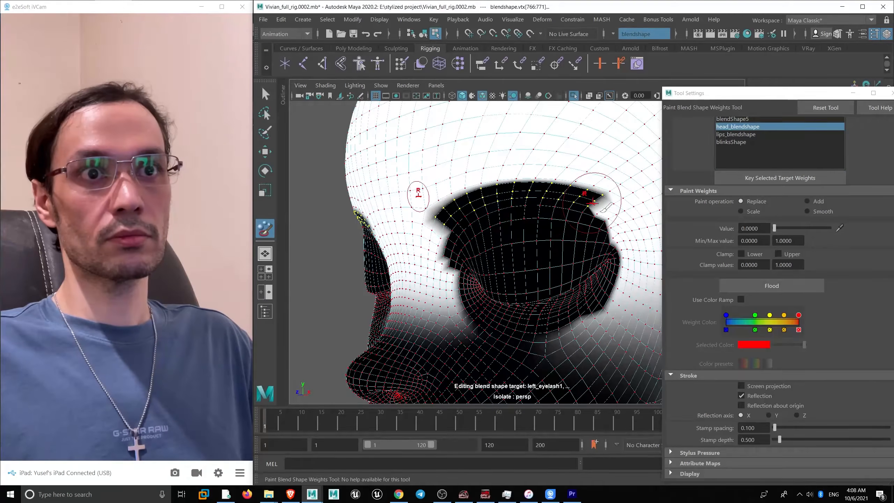
alt+middle_drag(605, 208, 532, 211)
key(w)
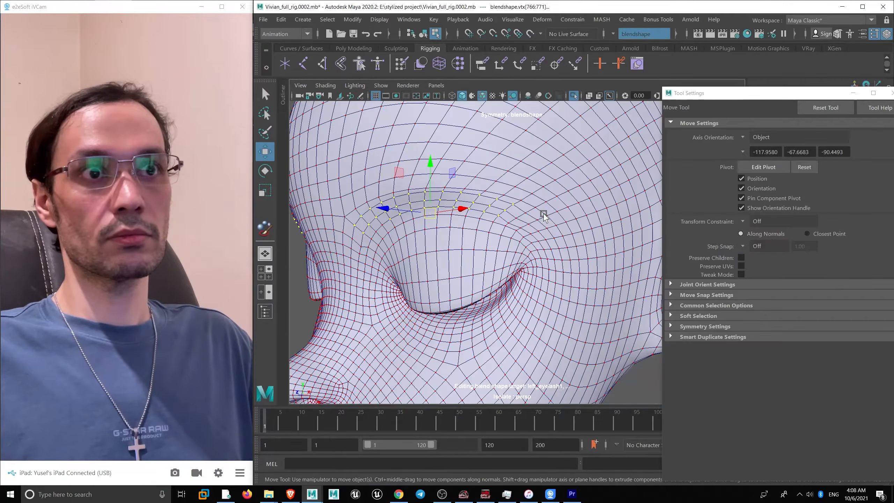
click(266, 136)
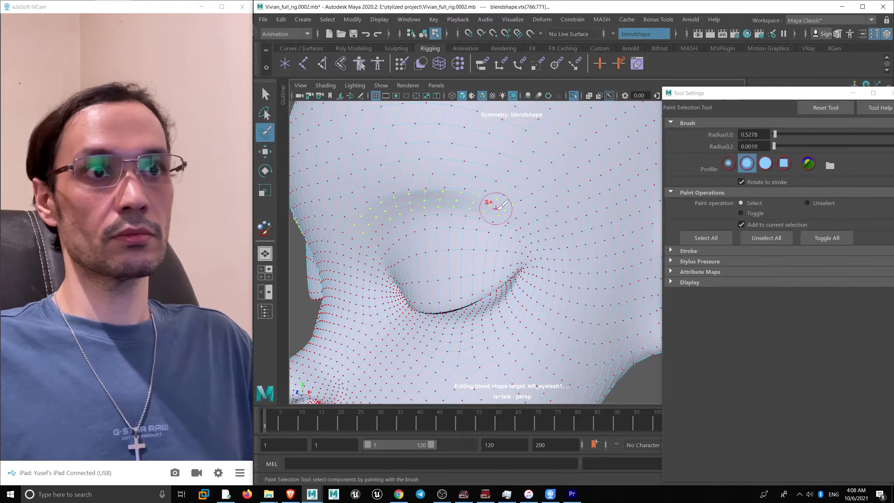
mouse_move(537, 224)
mouse_down()
mouse_move(488, 200)
mouse_move(410, 196)
mouse_up()
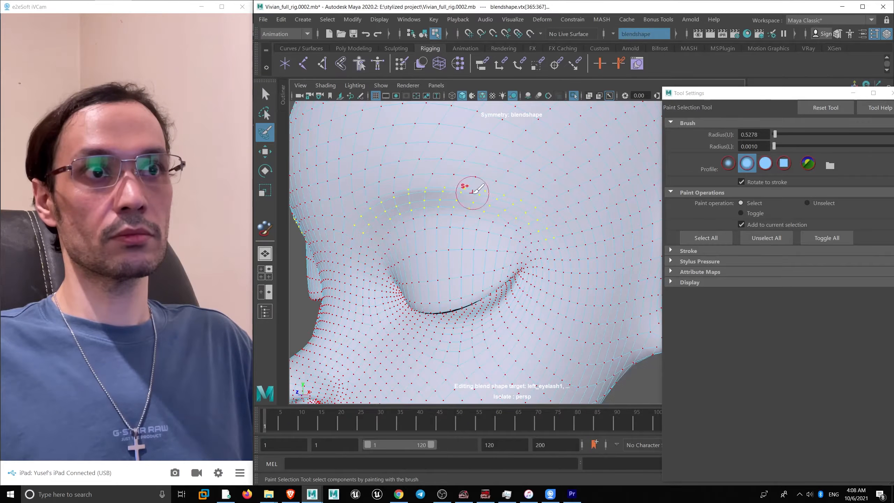
mouse_move(473, 193)
mouse_down()
mouse_move(363, 207)
mouse_move(420, 194)
mouse_up()
key(b)
mouse_move(419, 195)
mouse_down()
mouse_move(387, 197)
mouse_move(354, 238)
mouse_move(435, 216)
mouse_move(408, 197)
mouse_move(499, 197)
mouse_up()
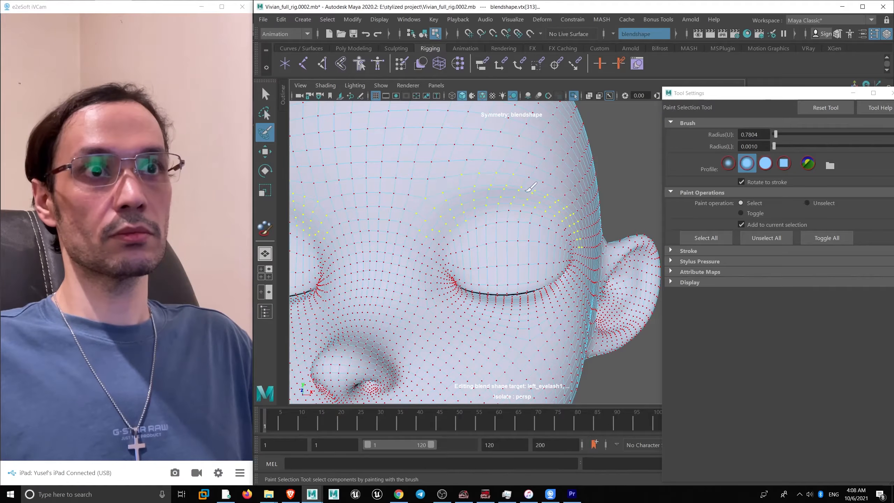
drag(577, 213, 533, 190)
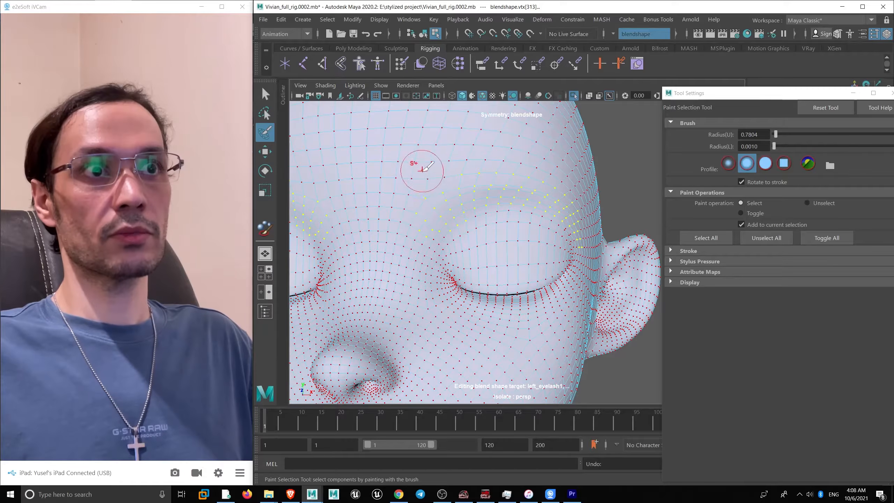
alt+drag(574, 174, 509, 156)
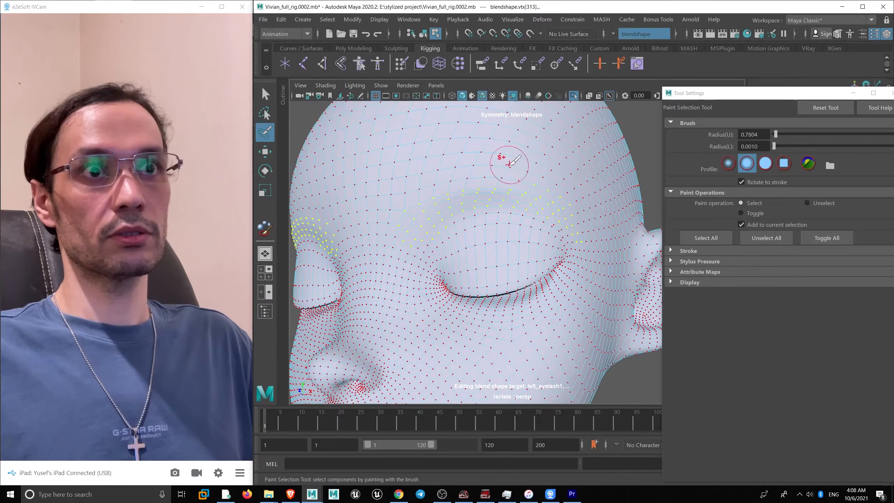
- Flood the enlarged selection above both eyes with 0 for the head_blendshape target, using the Paint Blend Shape Weights tool
mouse_move(580, 194)
alt+mouse_down()
mouse_move(471, 173)
mouse_move(478, 178)
mouse_move(519, 165)
mouse_move(455, 157)
mouse_move(487, 157)
mouse_move(473, 151)
mouse_move(407, 165)
alt+mouse_up()
click(264, 228)
alt+middle_drag(498, 209, 477, 195)
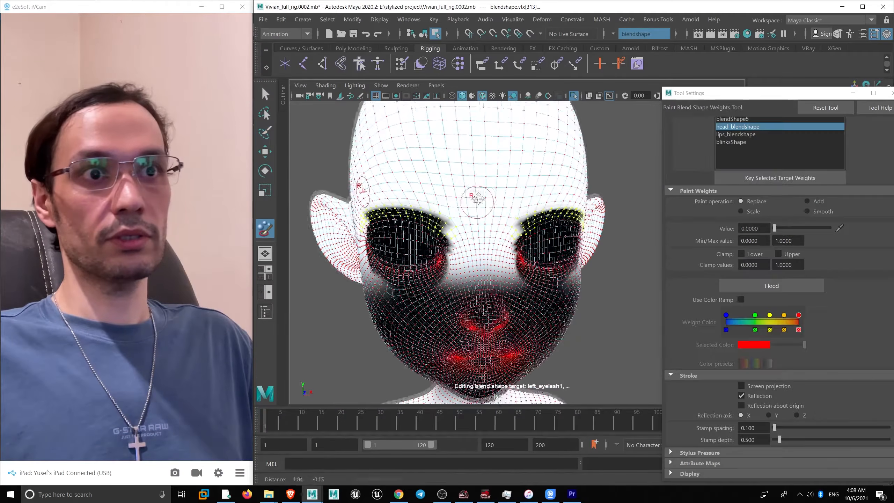
scroll(472, 190, up, 4)
click(776, 286)
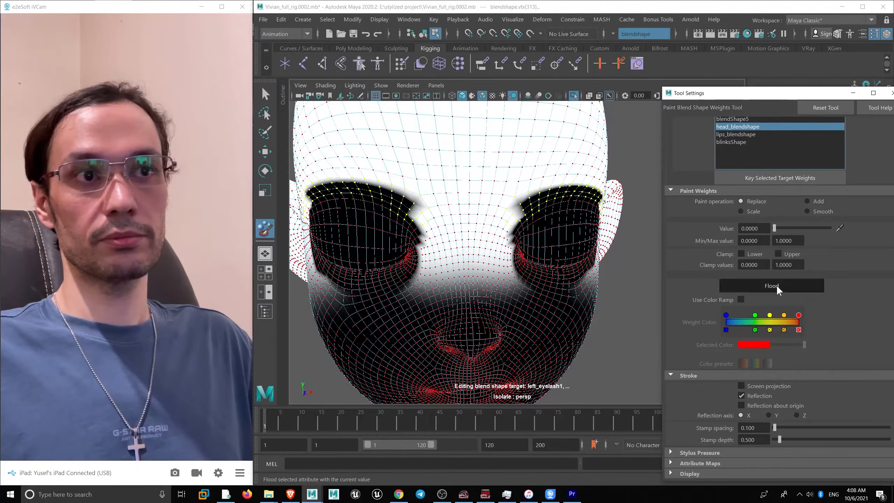
scroll(492, 234, up, 3)
mouse_move(454, 223)
alt+mouse_down()
mouse_move(491, 239)
mouse_move(506, 234)
mouse_move(472, 199)
alt+mouse_up()
alt+drag(410, 213, 421, 209)
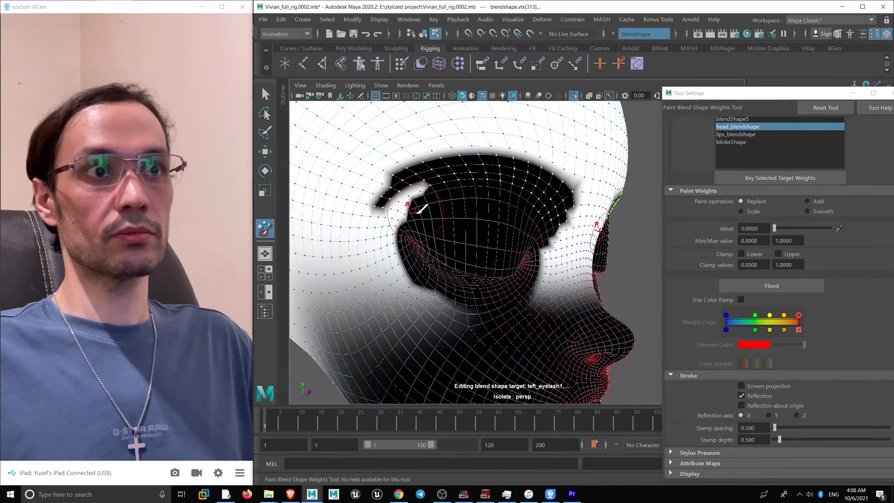
key(w)
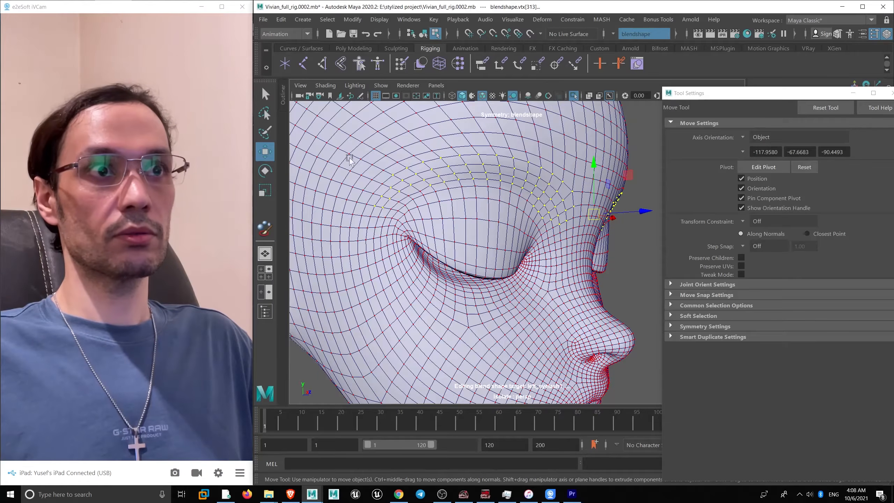
click(338, 153)
key(F8)
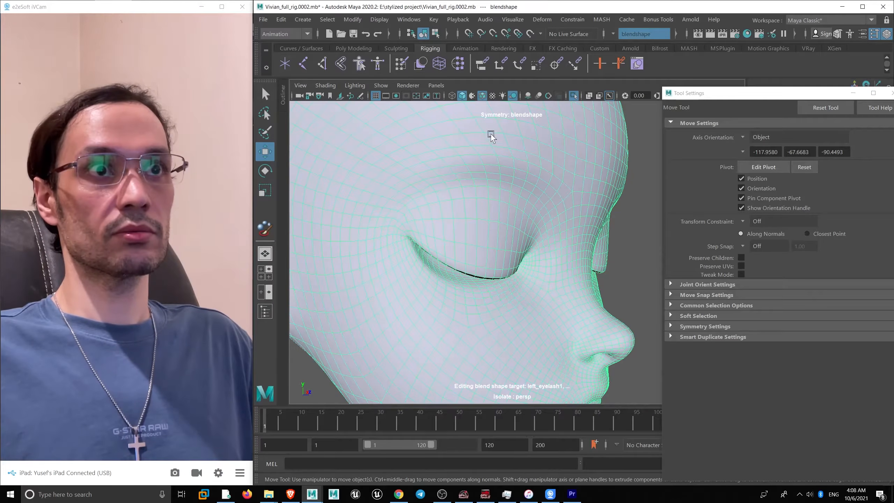
right_drag(490, 138, 445, 171)
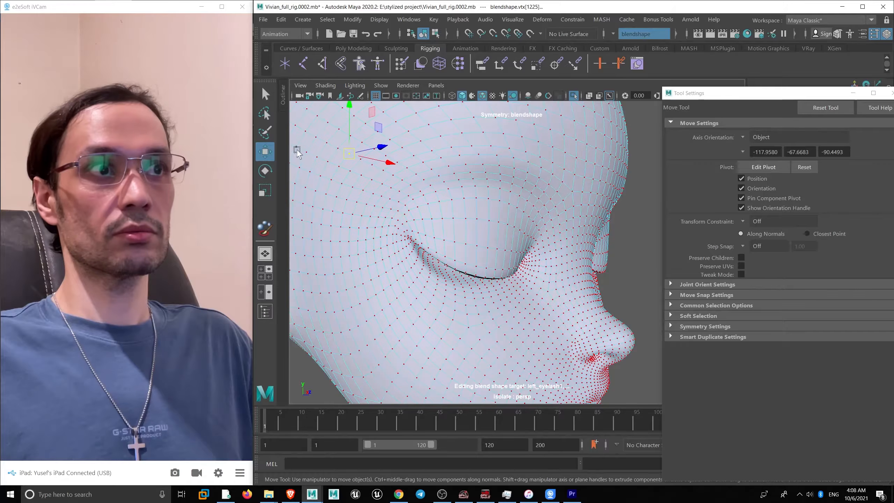
key(ctrl+z)
key(ctrl+z)
key(ctrl+z)
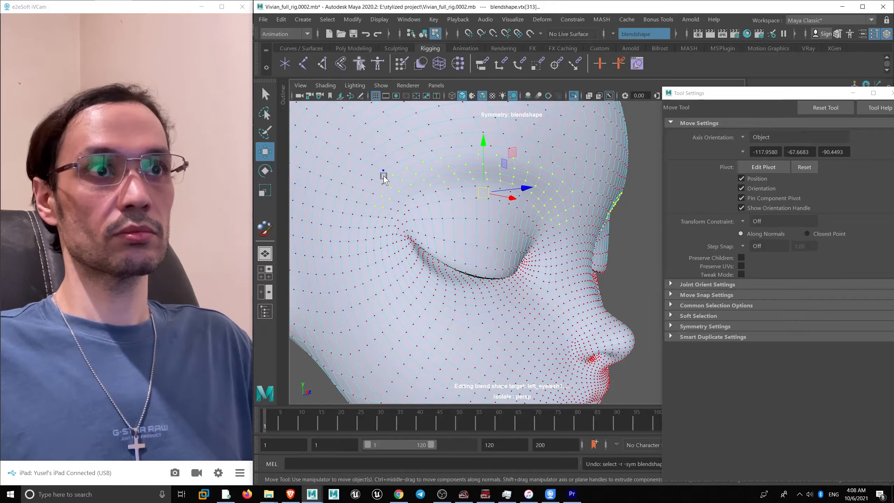
- Add the missed vertices between the eyelid and crease near the outer corner to the selection and flood with 0 for head_blendshape
click(265, 132)
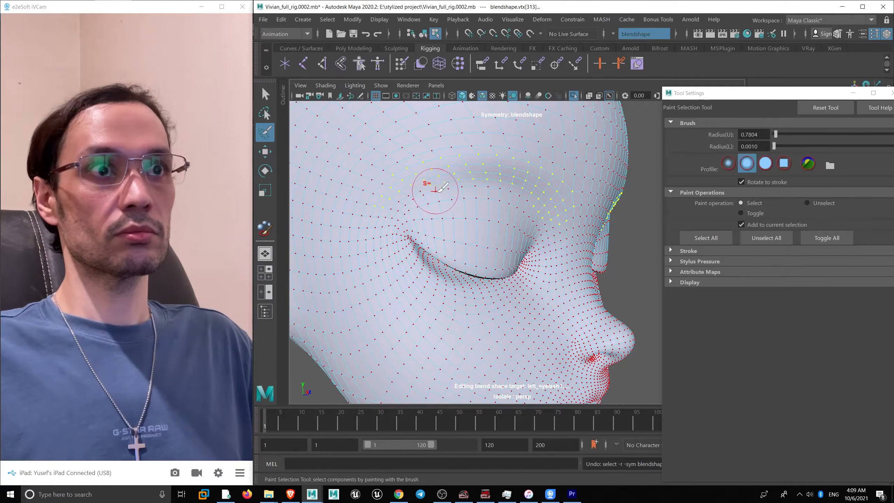
mouse_move(436, 194)
mouse_down()
mouse_move(482, 195)
mouse_move(433, 205)
mouse_up()
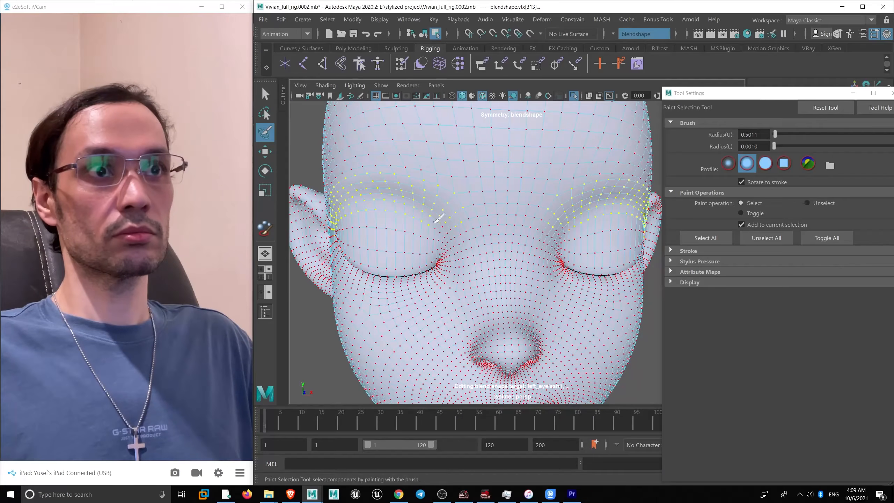
alt+right_drag(514, 219, 492, 172)
alt+middle_drag(493, 171, 414, 169)
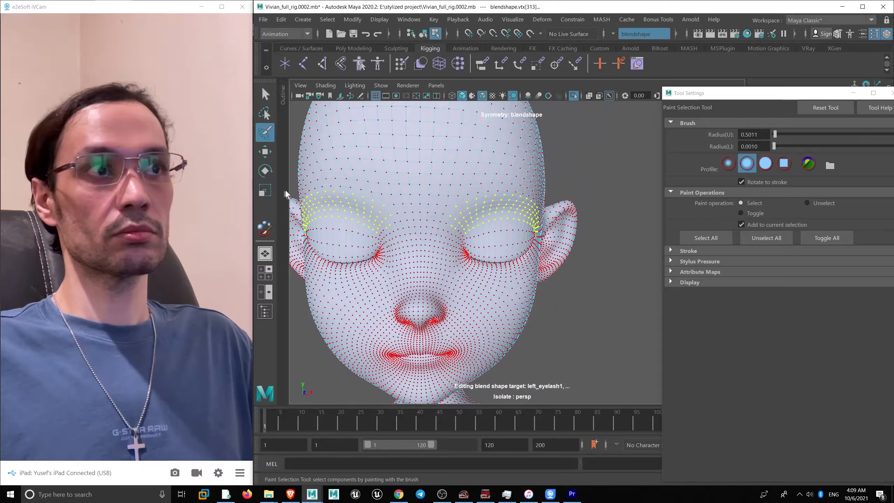
click(270, 226)
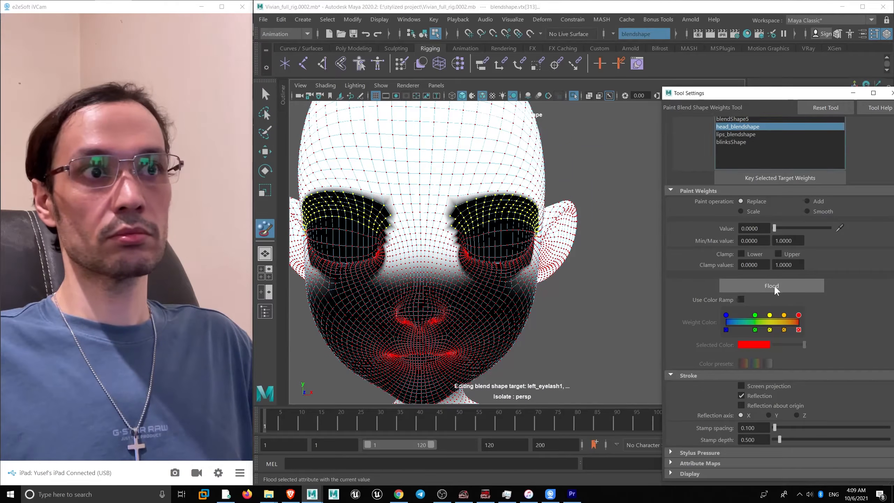
click(773, 285)
- Return the head to object selection and flood its head_blendshape weights once with the Smooth paint operation
alt+drag(457, 246, 494, 233)
key(q)
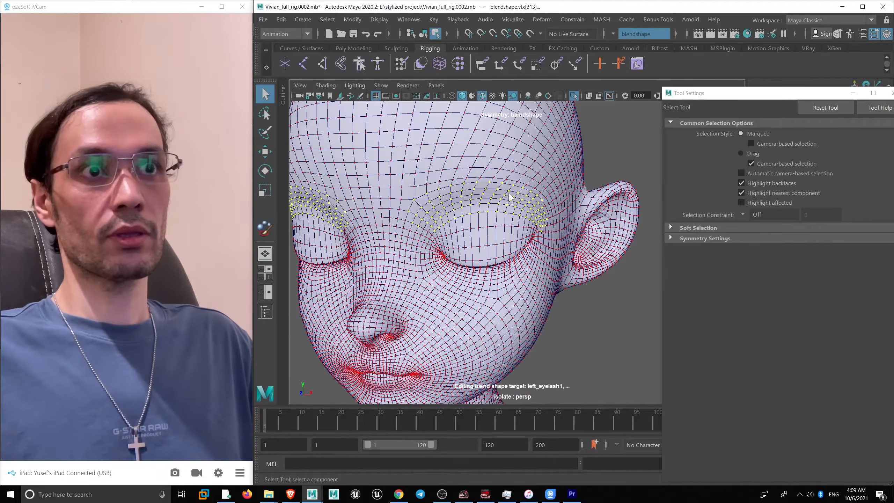
key(F8)
alt+drag(544, 176, 473, 196)
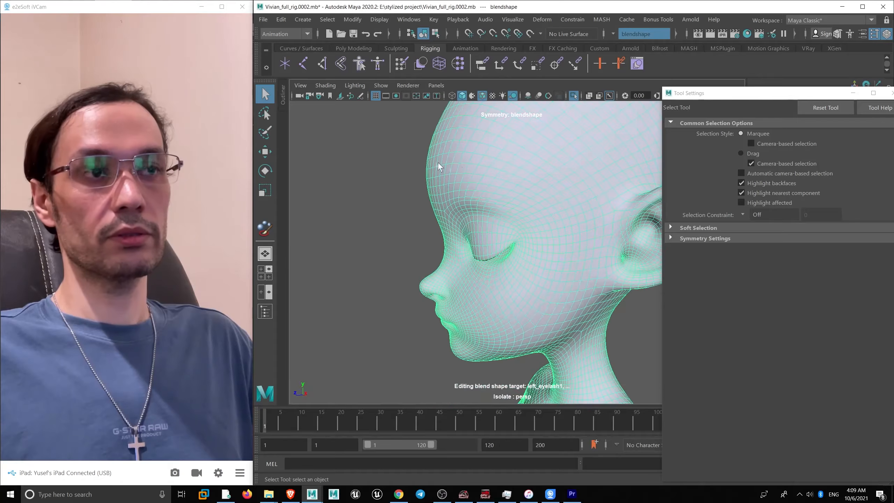
alt+drag(438, 166, 394, 176)
click(266, 227)
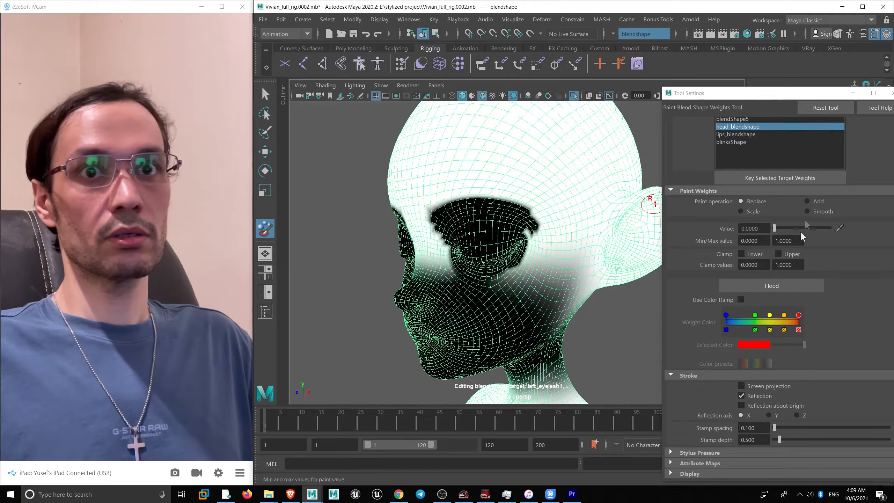
click(806, 211)
mouse_move(528, 225)
alt+mouse_down()
mouse_move(473, 244)
mouse_move(415, 197)
mouse_move(456, 207)
alt+mouse_up()
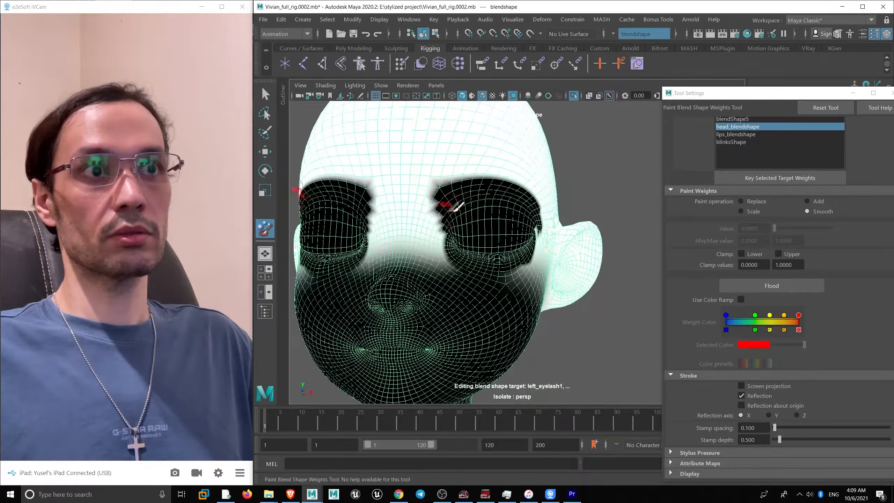
drag(329, 210, 408, 197)
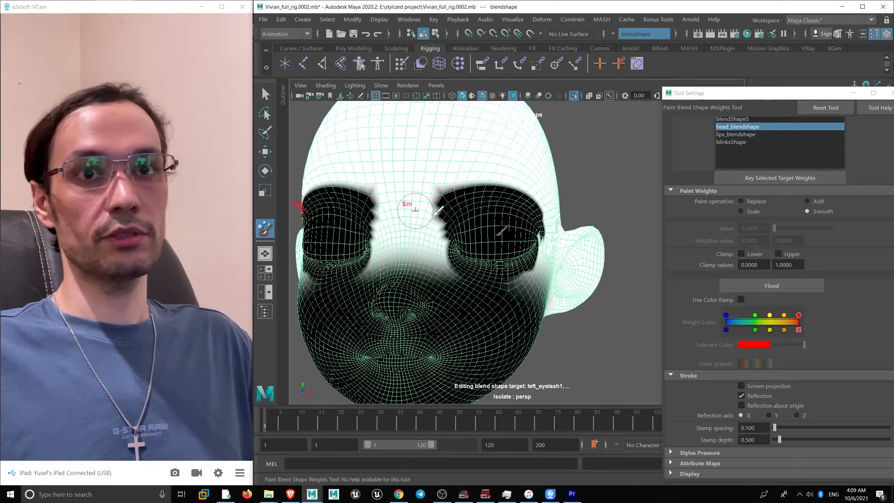
key(f)
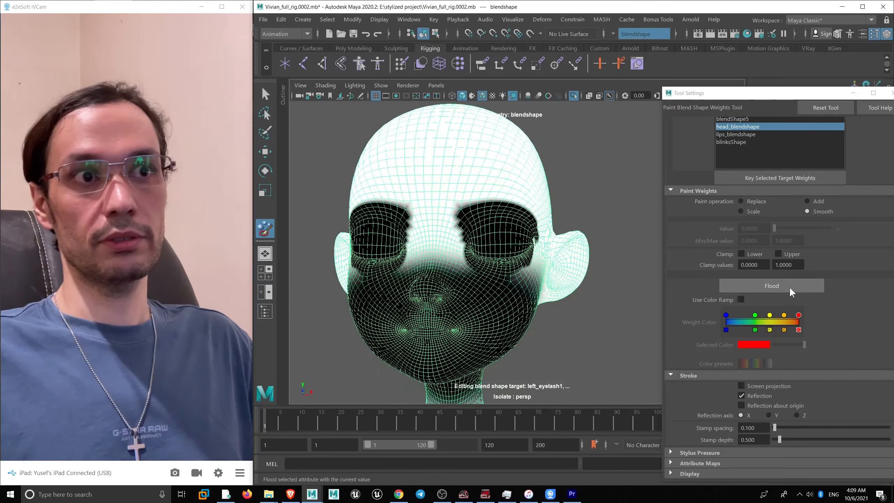
click(789, 287)
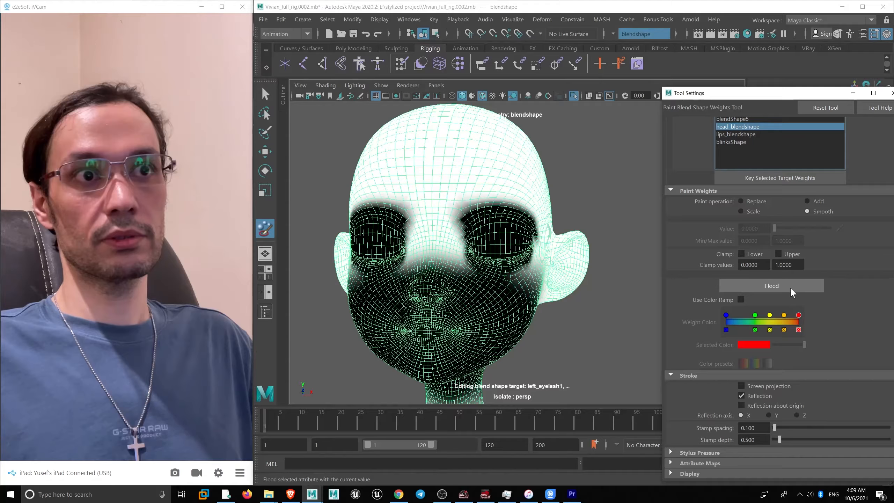
- Flood the head_blendshape weights two more times with the Smooth operation and close the tool settings
click(790, 287)
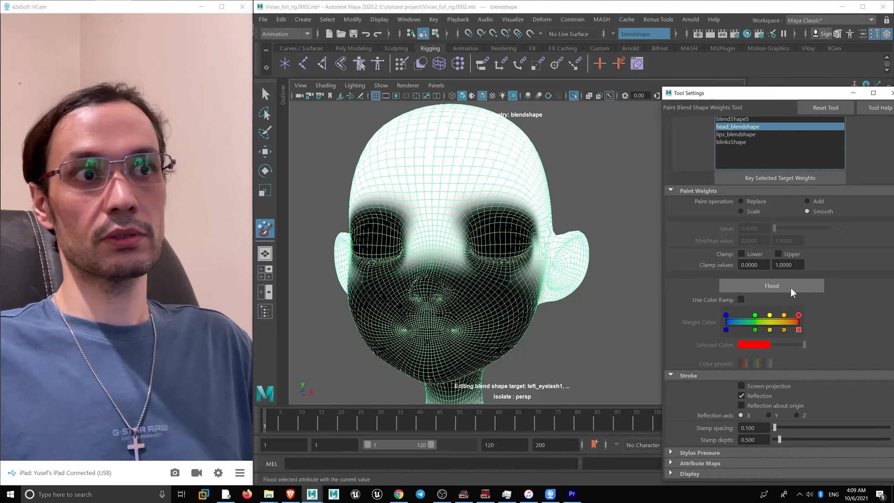
click(791, 286)
mouse_move(537, 282)
alt+mouse_down()
mouse_move(523, 256)
mouse_move(552, 250)
mouse_move(531, 287)
alt+mouse_up()
key(w)
scroll(604, 317, down, 2)
alt+drag(605, 315, 526, 306)
drag(837, 93, 691, 139)
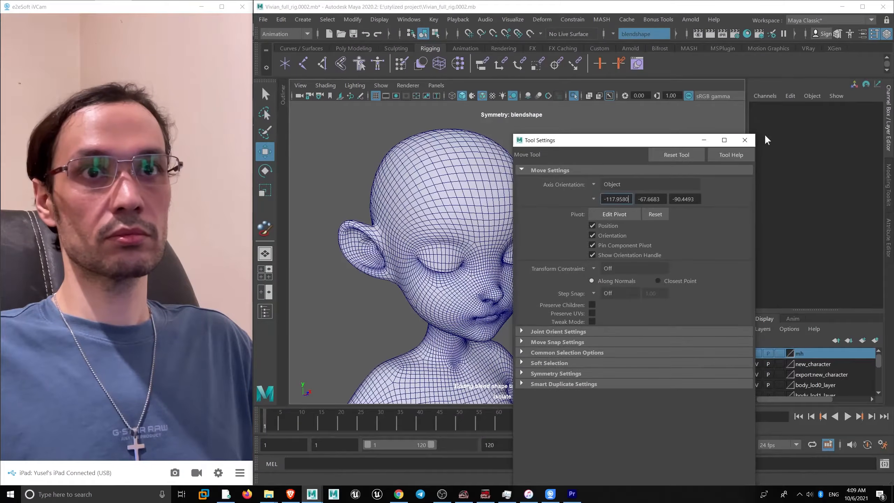
click(748, 139)
- Turn off viewport isolation and show the whole head from the front together with the facial control board
alt+drag(506, 247, 475, 218)
alt+drag(623, 110, 588, 247)
scroll(587, 246, down, 3)
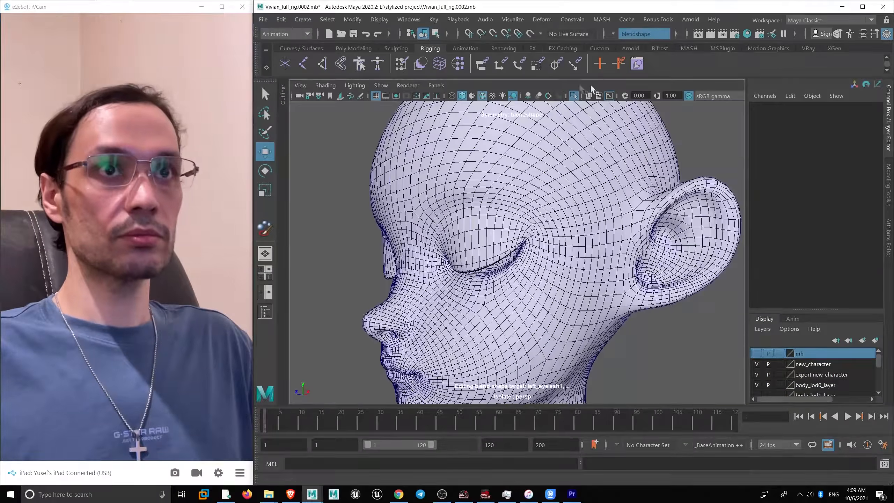
click(573, 95)
scroll(485, 324, down, 3)
alt+drag(479, 305, 688, 241)
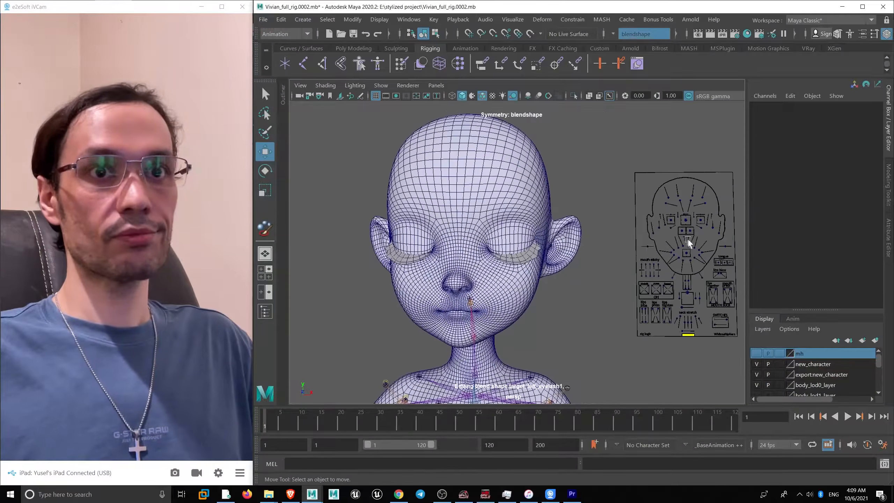
- Try to rotate the neck_02_drv joint, then undo the attempt
key(q)
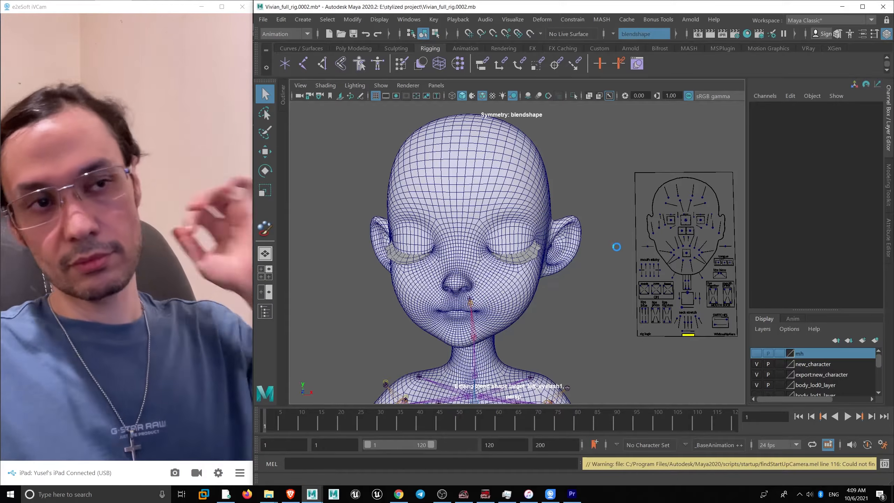
key(w)
scroll(561, 264, up, 6)
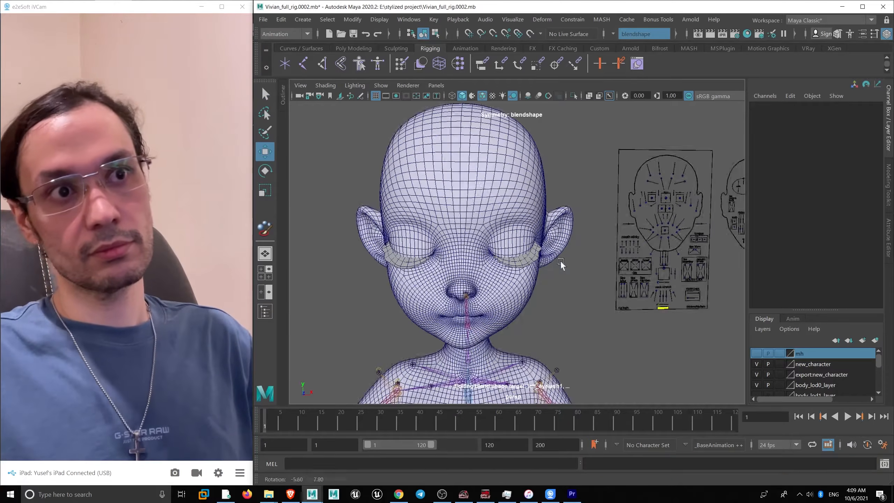
click(456, 315)
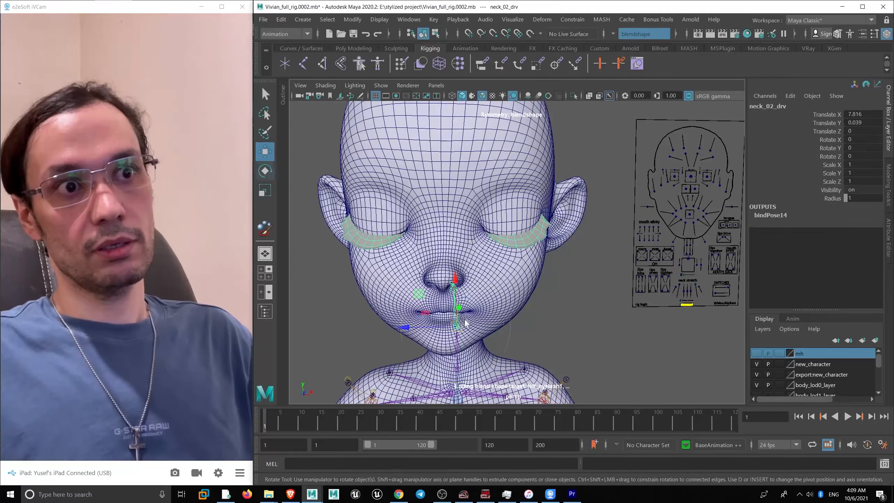
key(e)
drag(477, 294, 540, 271)
key(ctrl+z)
key(ctrl+z)
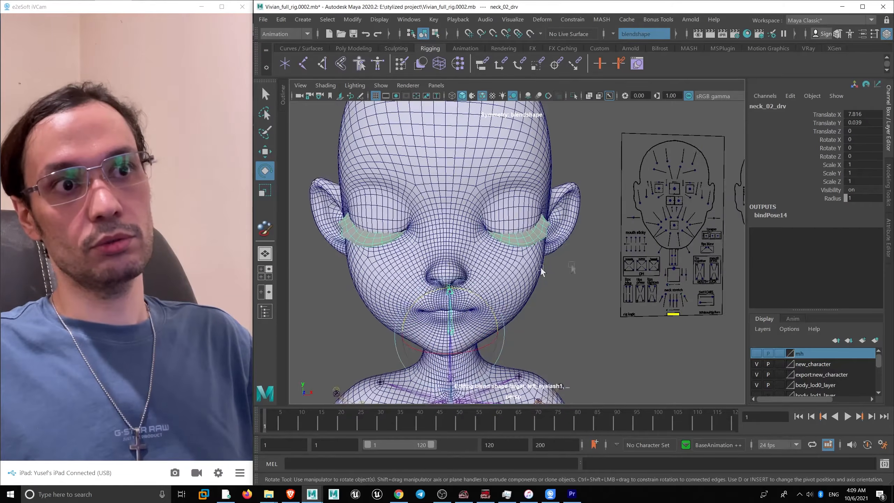
- Test the CTRL_C_mouth control by moving it within its box on the face board, then undo the move
click(674, 216)
key(w)
mouse_move(676, 222)
mouse_down()
mouse_move(689, 237)
mouse_move(674, 229)
mouse_up()
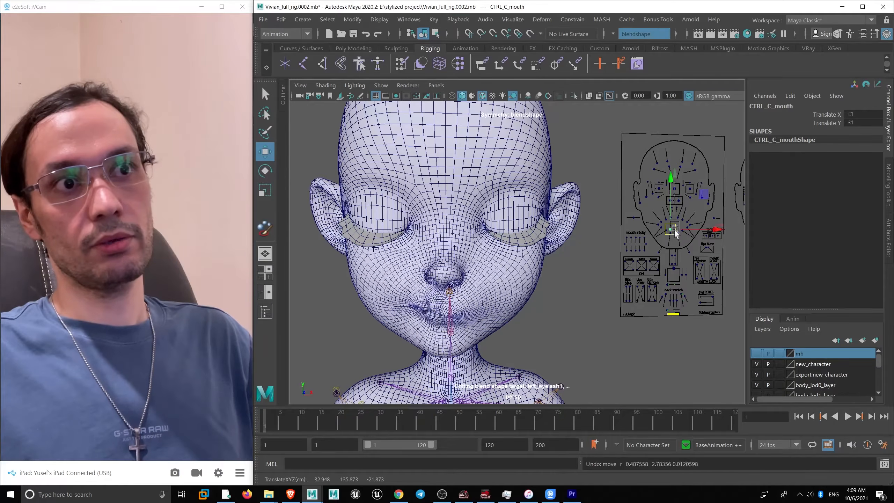
key(ctrl+z)
- Open the character's left eyelid by moving the blink control beside the left eye control on the face board
key(q)
click(689, 190)
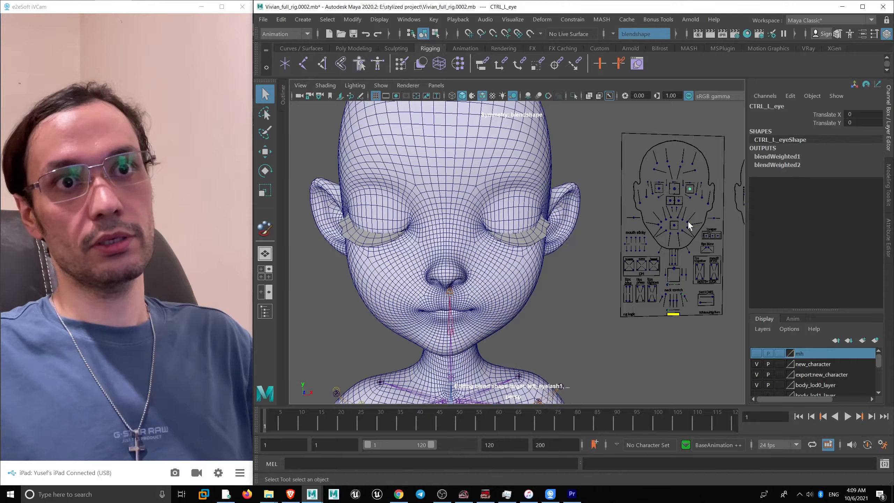
click(696, 198)
key(w)
drag(695, 198, 687, 141)
- Test the left inner brow raise and CTRL_R_brow_down controls on the face board, undoing the changes
click(682, 159)
key(w)
key(ctrl+z)
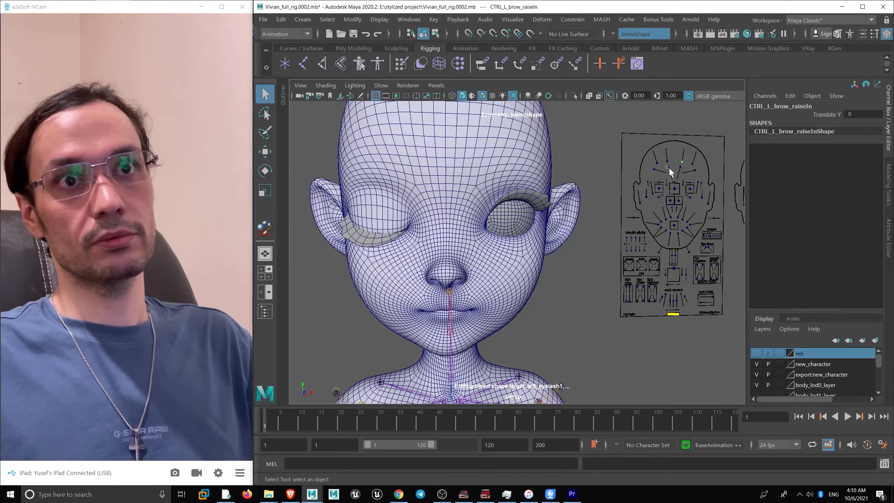
click(668, 167)
drag(668, 166, 679, 189)
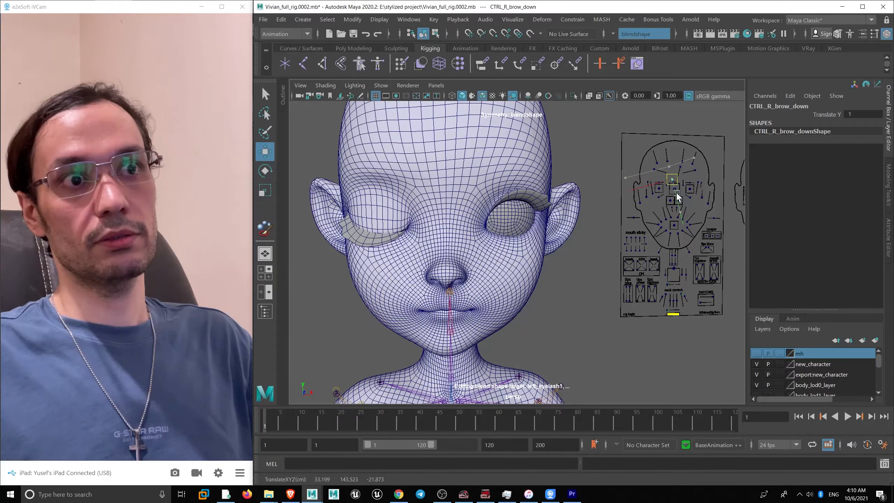
key(ctrl+z)
- Open the character's right eyelid with its blink control on the face board
mouse_move(661, 248)
alt+mouse_down()
mouse_move(672, 239)
mouse_move(735, 243)
mouse_move(643, 227)
mouse_move(647, 239)
mouse_move(644, 211)
mouse_move(648, 236)
mouse_move(646, 215)
mouse_move(673, 236)
mouse_move(656, 214)
mouse_move(659, 239)
alt+mouse_up()
key(q)
click(643, 238)
key(w)
key(ctrl+z)
- Test the gaze by moving the CTRL_C_eye control to different positions inside its box
click(665, 233)
scroll(661, 236, up, 5)
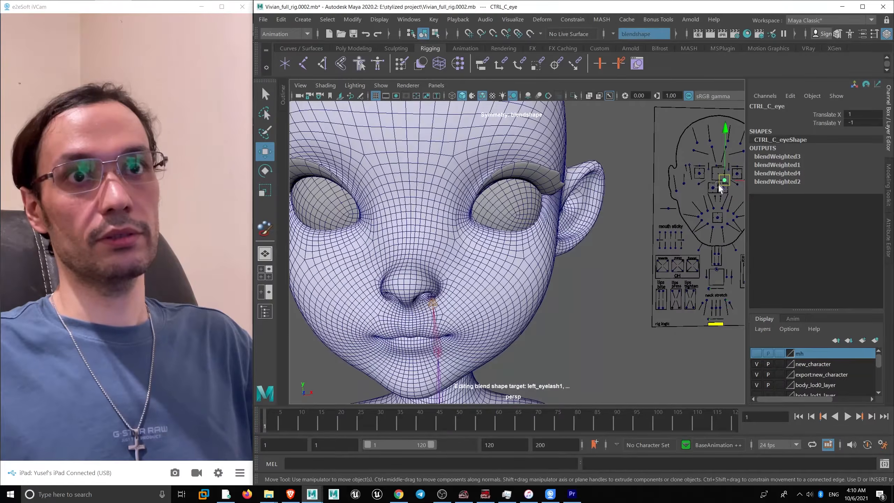
drag(719, 188, 666, 206)
middle_drag(599, 238, 602, 239)
alt+drag(464, 249, 449, 251)
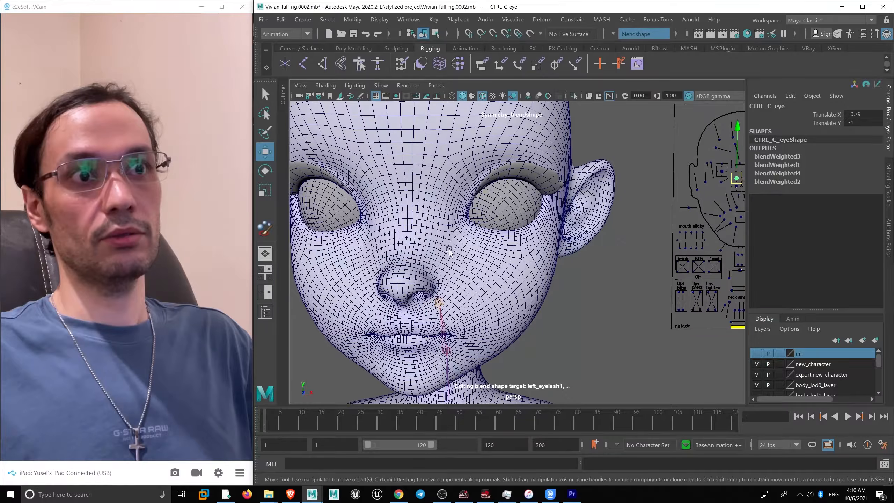
alt+drag(647, 214, 574, 184)
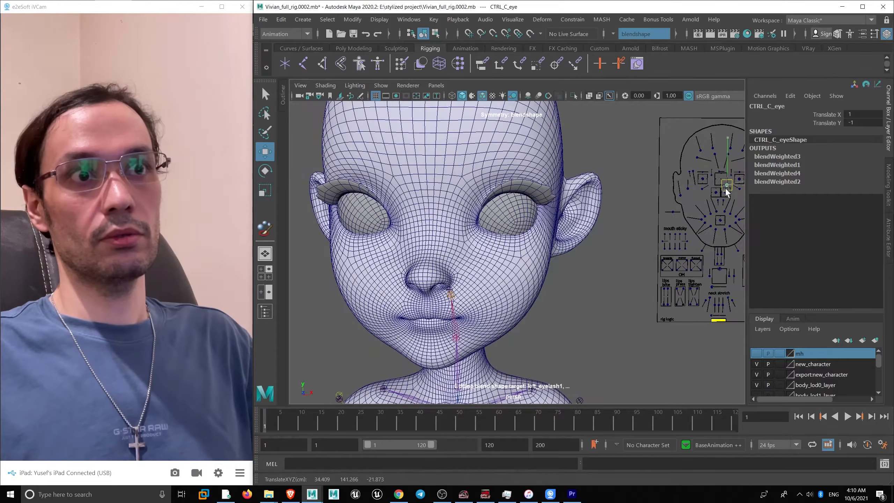
- Select the head mesh and examine its head_blendshape weights around the open eyes and nose bridge with the Paint Blend Shape Weights tool
scroll(460, 261, up, 3)
click(460, 260)
alt+drag(460, 260, 435, 237)
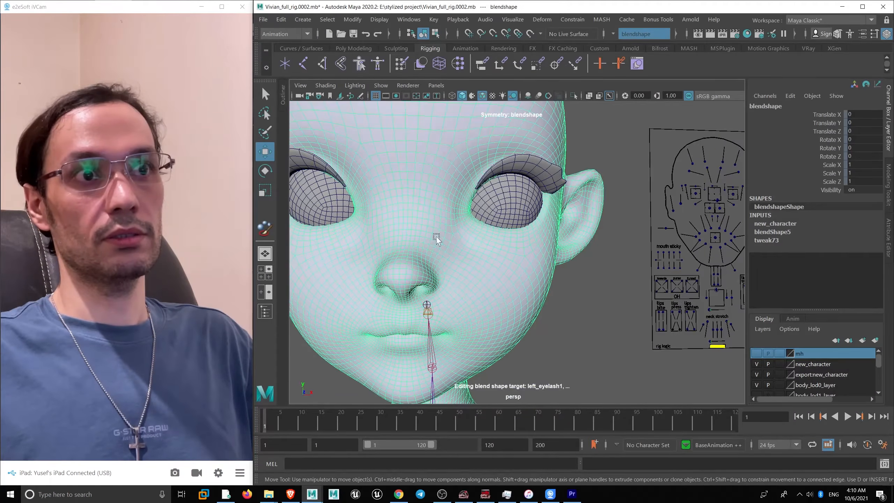
right_drag(438, 209, 439, 224)
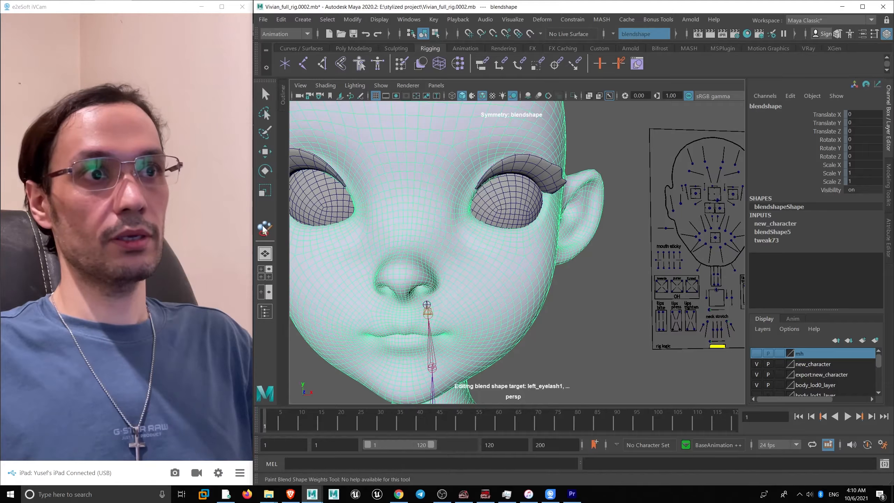
key(y)
alt+drag(458, 273, 482, 284)
alt+right_drag(481, 284, 487, 346)
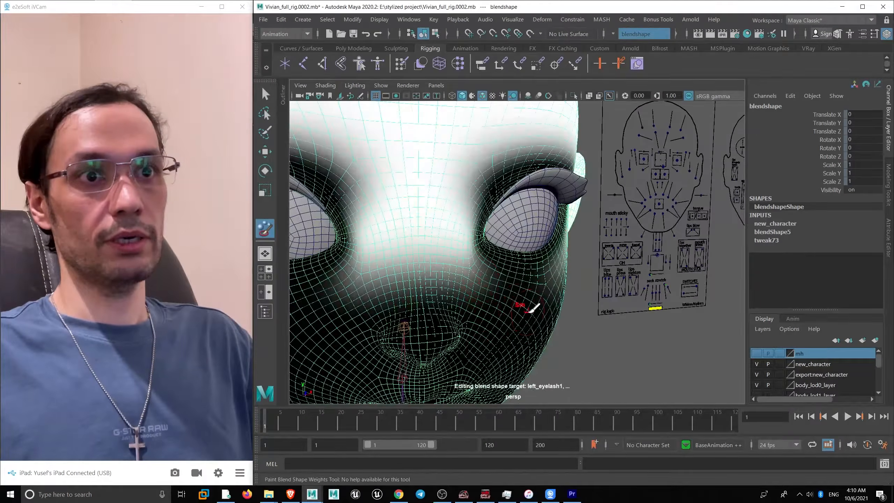
alt+drag(533, 309, 487, 282)
alt+drag(436, 261, 449, 274)
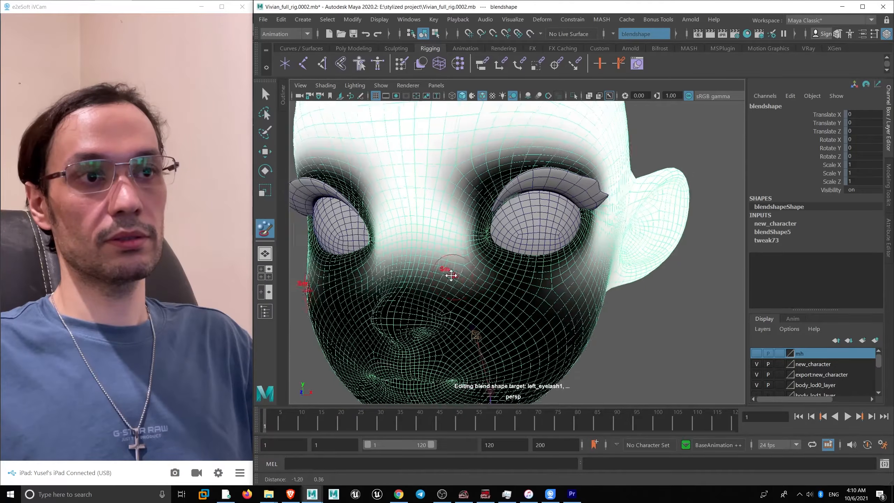
alt+right_drag(449, 273, 449, 275)
mouse_move(450, 276)
alt+mouse_down()
mouse_move(508, 264)
mouse_move(487, 262)
alt+mouse_up()
- Select the head vertices across the nose bridge and around the inner corners of both eyes
key(w)
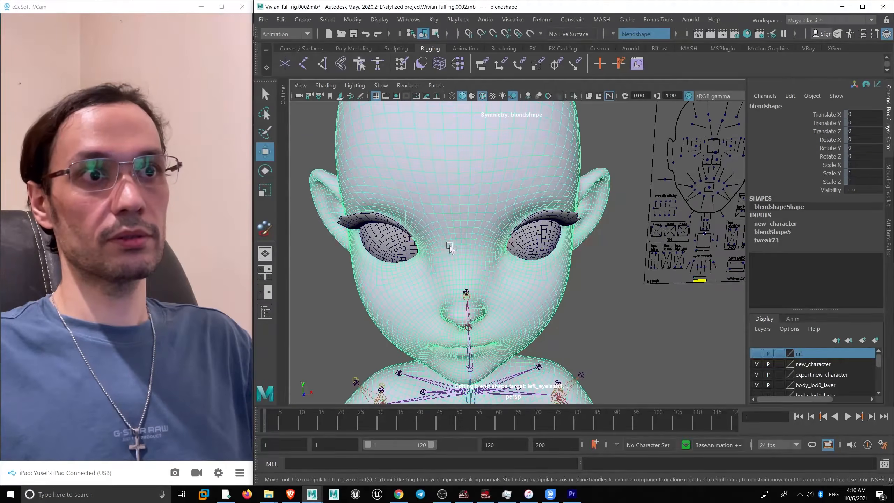
right_drag(450, 246, 424, 245)
click(424, 256)
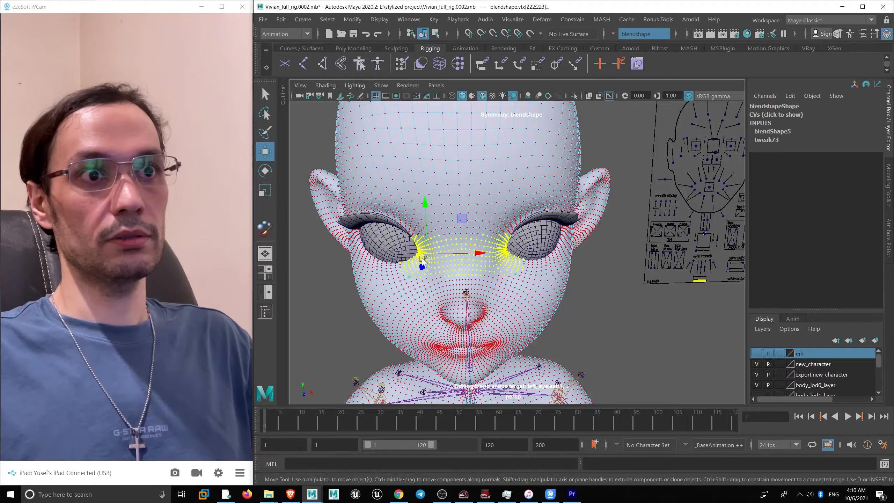
scroll(499, 275, up, 3)
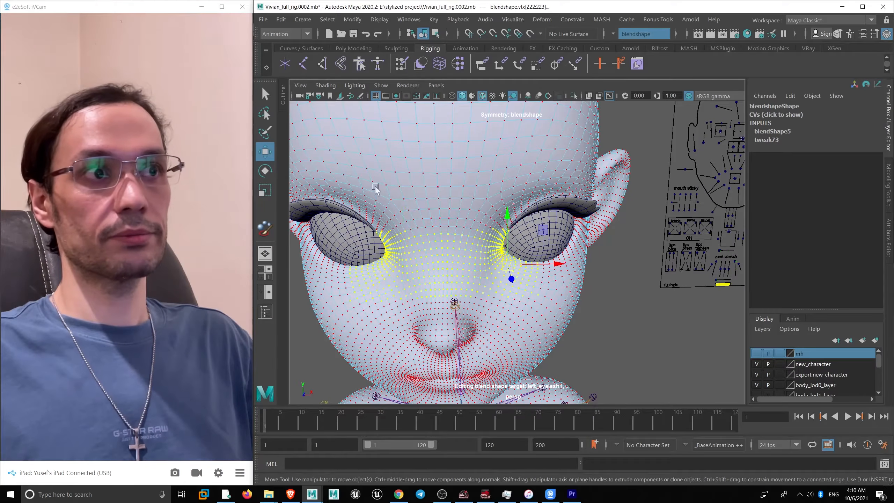
- Flood the selected nose bridge vertices with a Replace value of 0 for the head_blendshape target
key(y)
scroll(540, 247, down, 2)
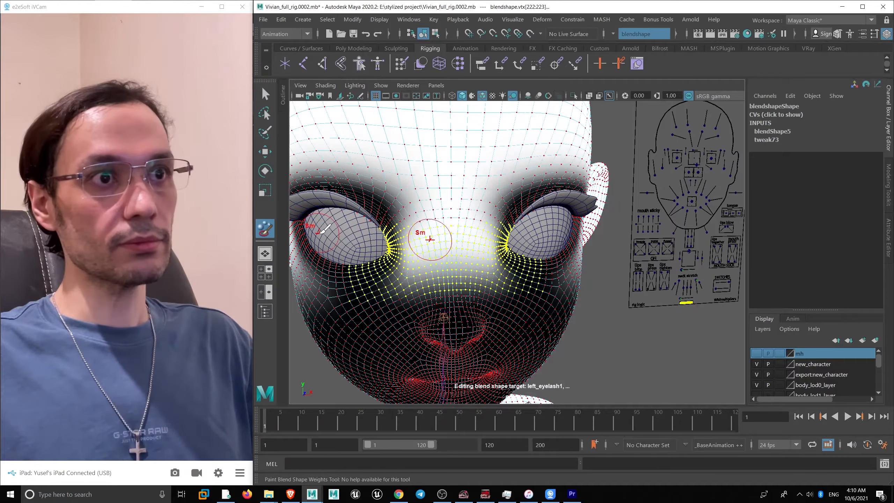
double_click(264, 232)
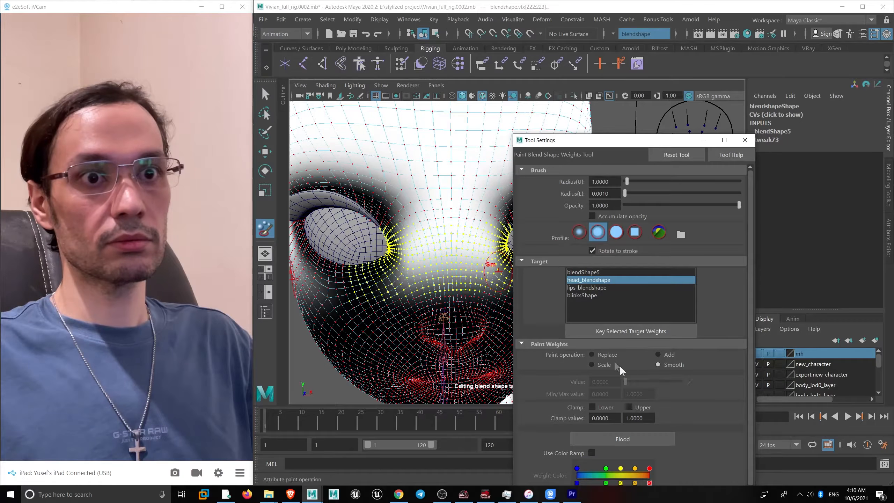
click(594, 353)
click(628, 437)
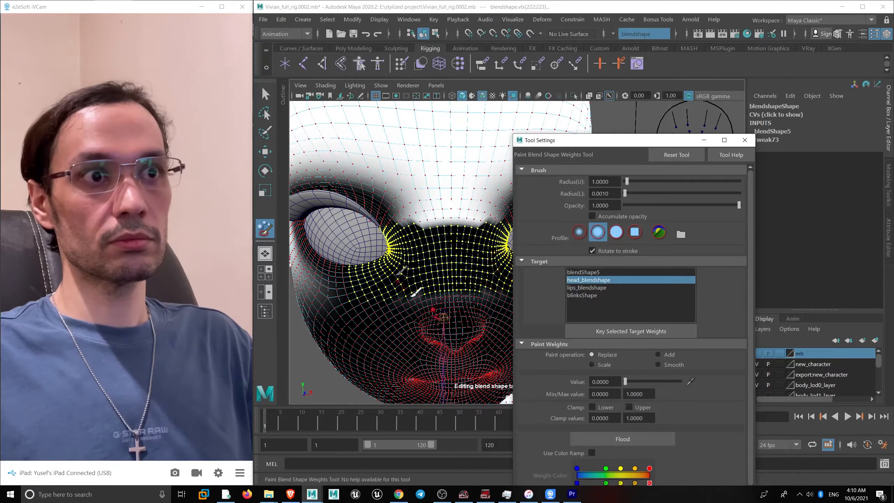
- Return the head to object selection and display its head_blendshape weights again in the Paint Blend Shape Weights tool
mouse_move(415, 294)
alt+mouse_down()
mouse_move(408, 230)
mouse_move(418, 267)
mouse_move(392, 257)
mouse_move(456, 179)
alt+mouse_up()
key(q)
key(F8)
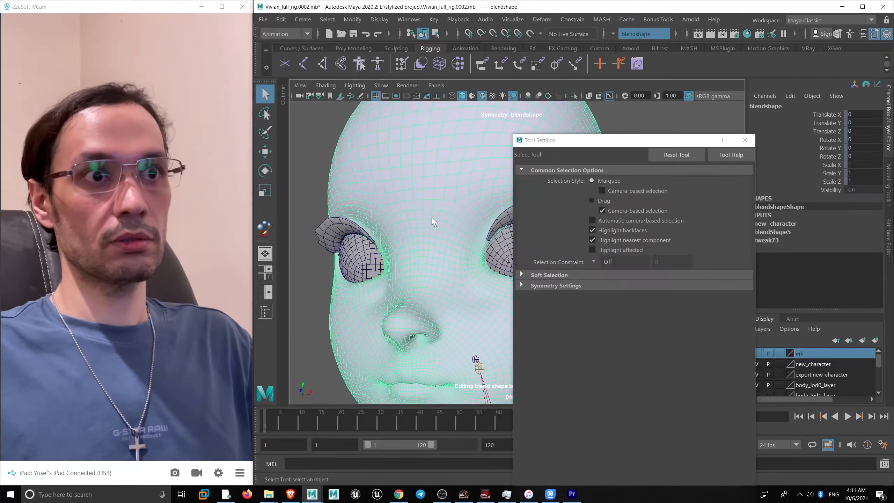
click(264, 229)
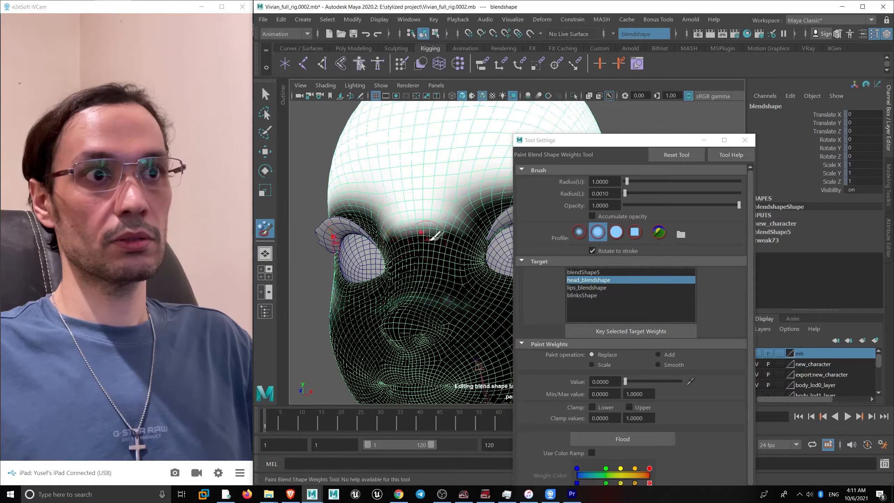
alt+drag(435, 236, 433, 229)
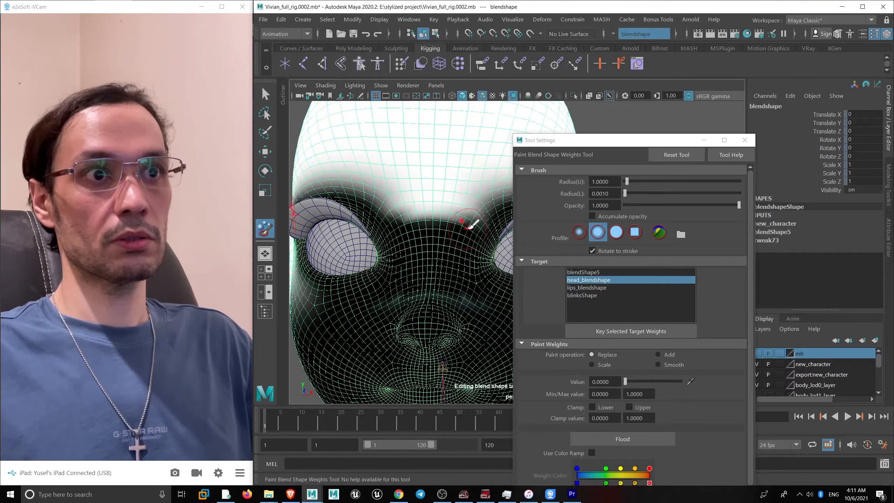
key(F8)
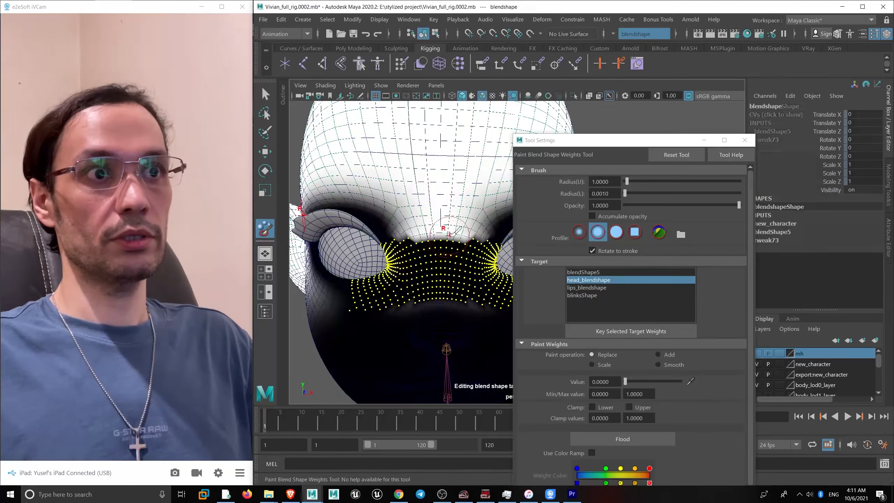
key(F8)
key(q)
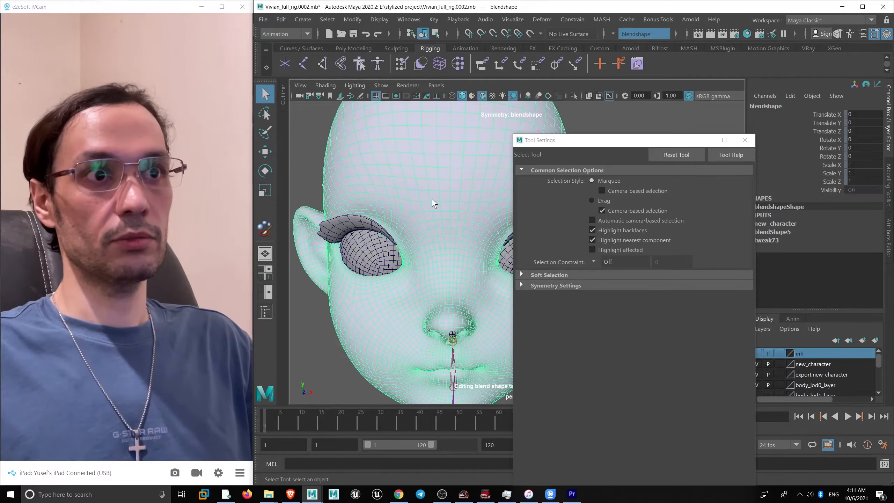
click(270, 226)
scroll(643, 390, down, 2)
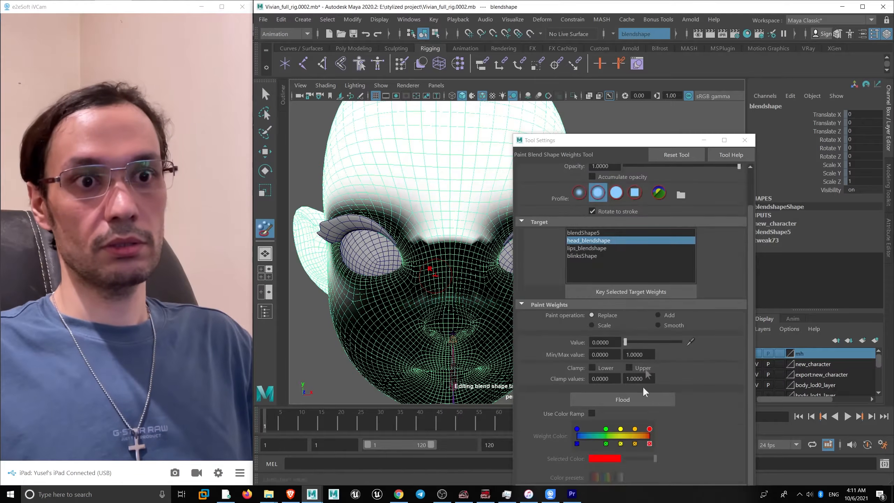
click(661, 154)
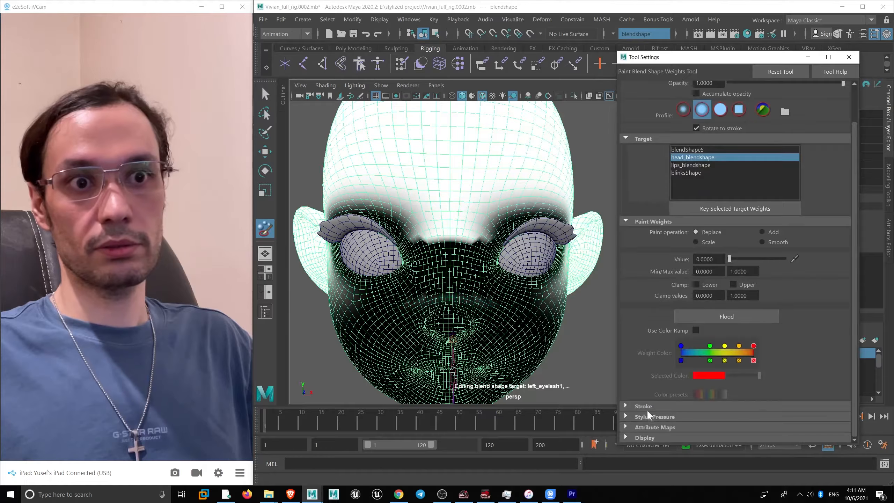
- Disable stroke Reflection and smooth the jagged head_blendshape weight edge across the nose bridge with the Smooth operation
click(658, 409)
scroll(722, 389, down, 2)
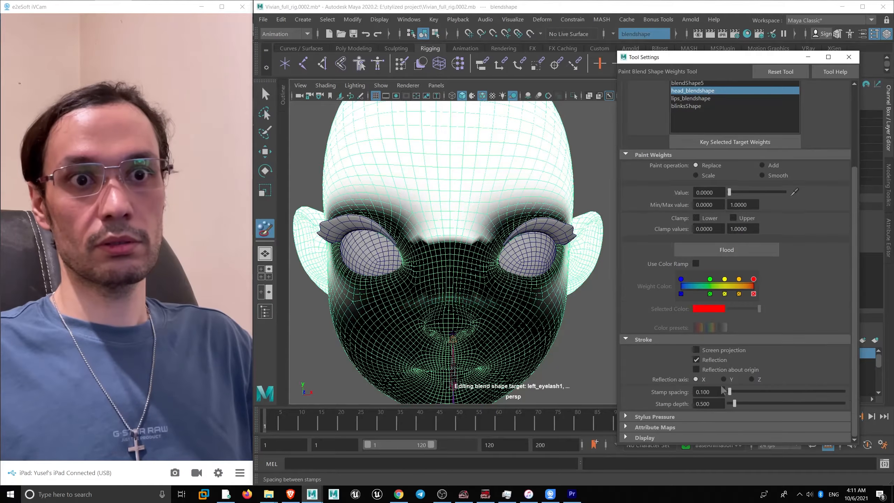
click(698, 360)
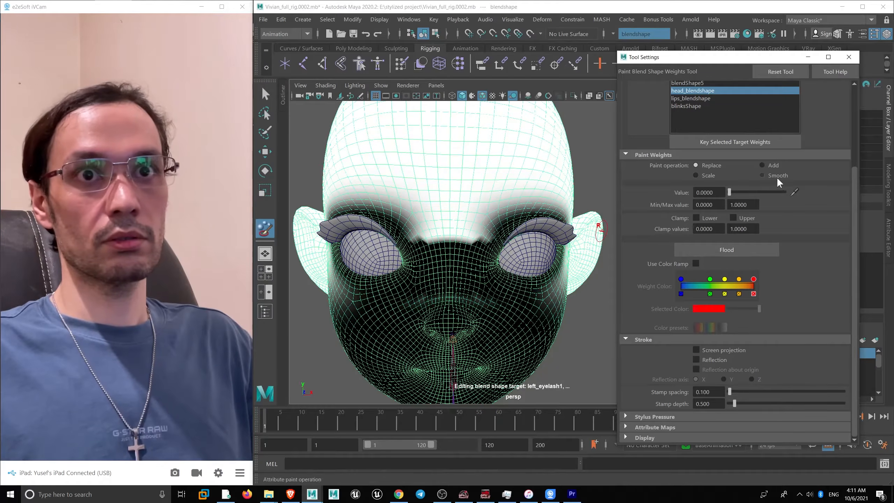
click(762, 175)
scroll(459, 253, up, 2)
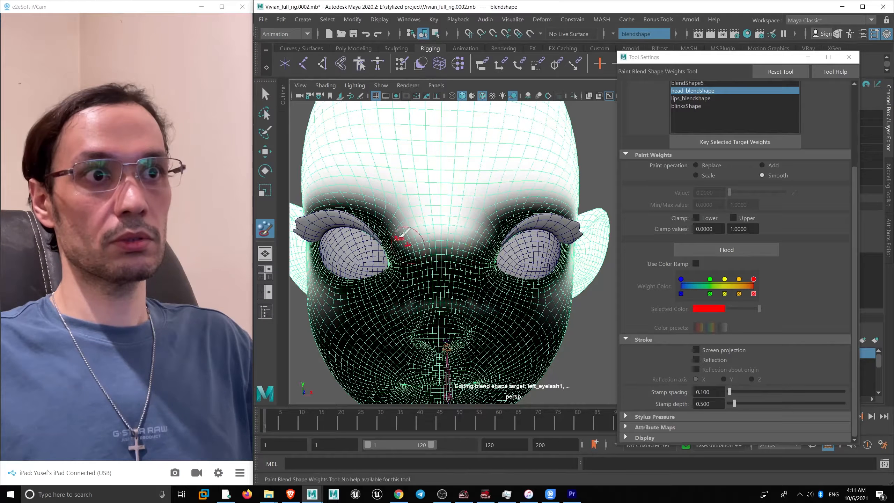
- Move the CTRL_C_eye control on the facial control board to test how the eye area deforms
scroll(467, 259, down, 6)
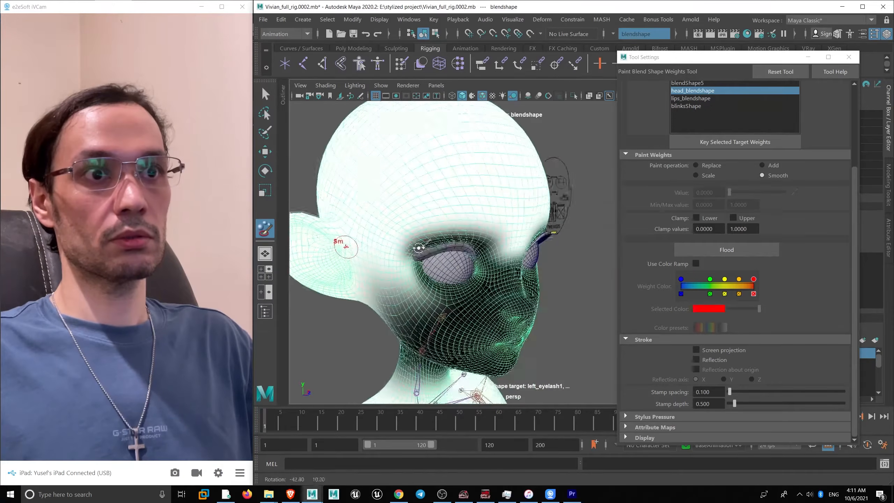
key(w)
click(849, 57)
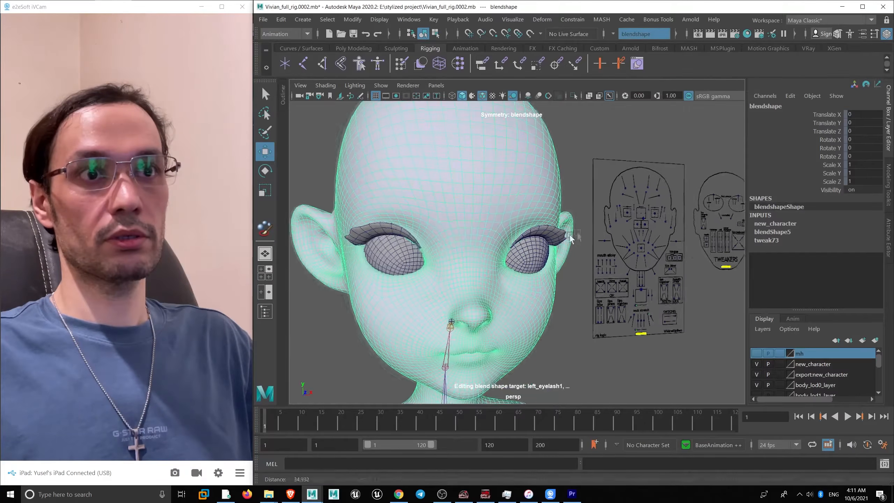
click(641, 216)
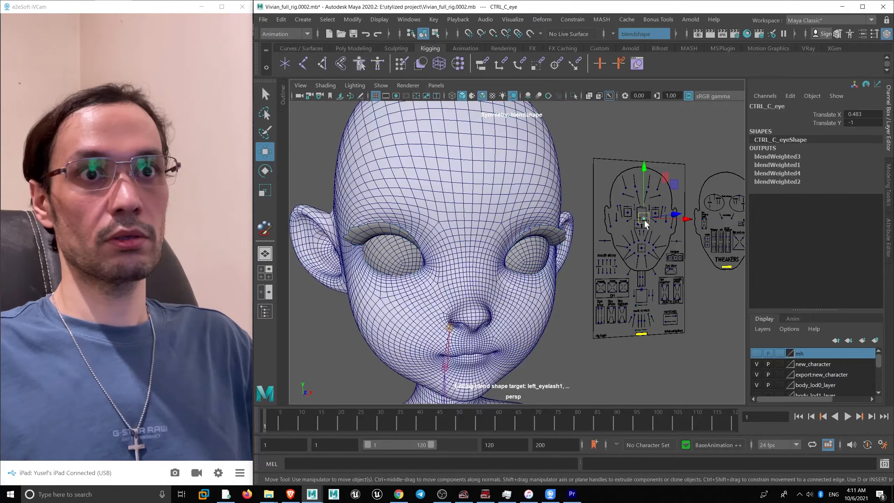
drag(641, 218, 647, 206)
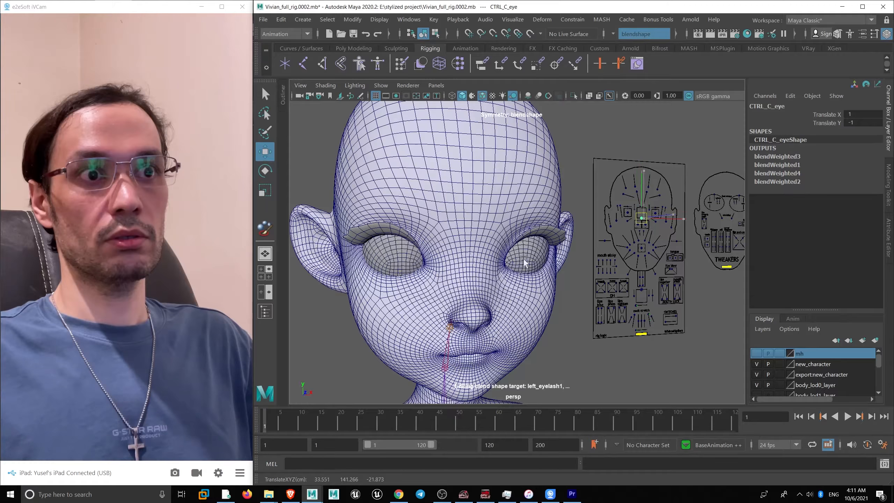
- Reopen the Paint Blend Shape Weights settings for the head and choose the Replace operation with lips_blendshape as the target
click(449, 275)
click(266, 235)
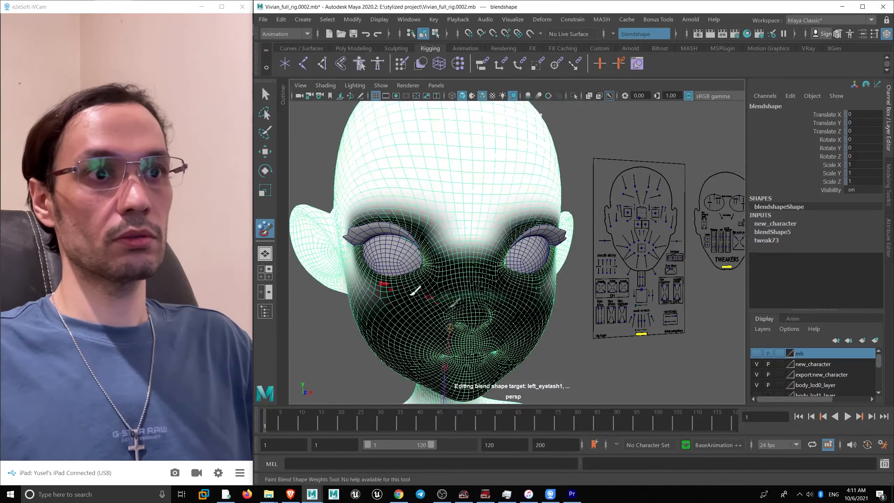
scroll(469, 303, up, 6)
alt+drag(465, 319, 406, 296)
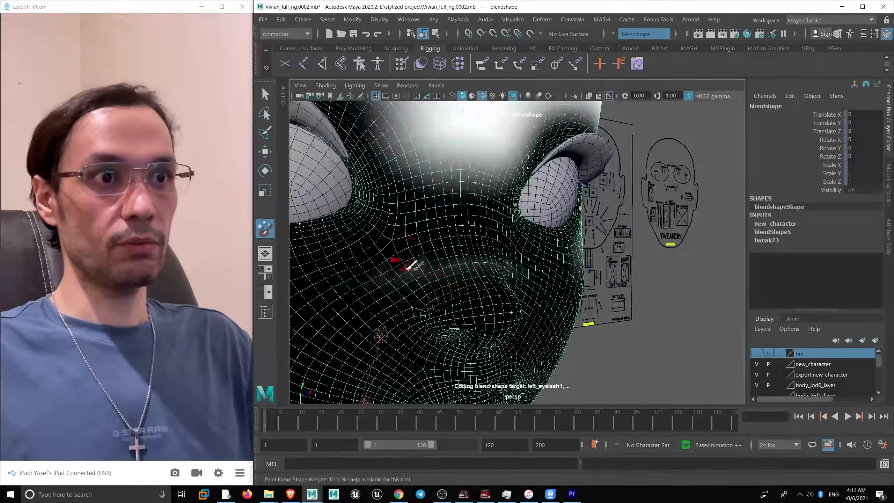
scroll(522, 290, down, 4)
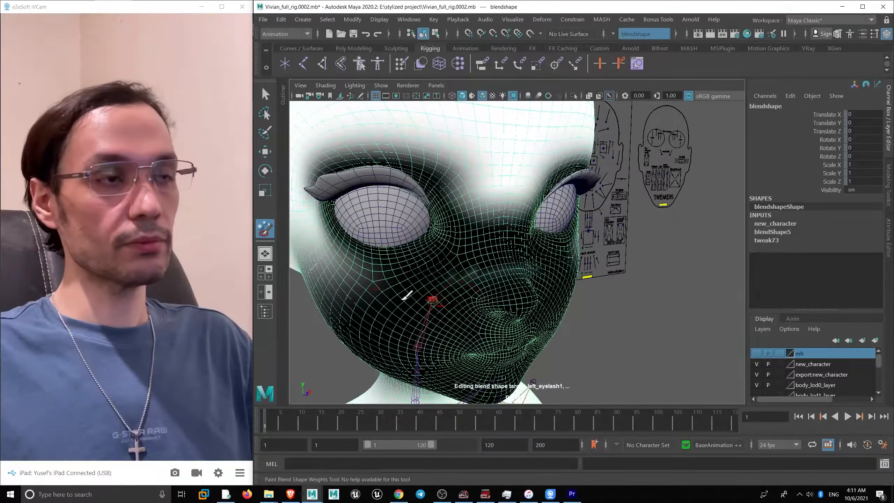
double_click(265, 234)
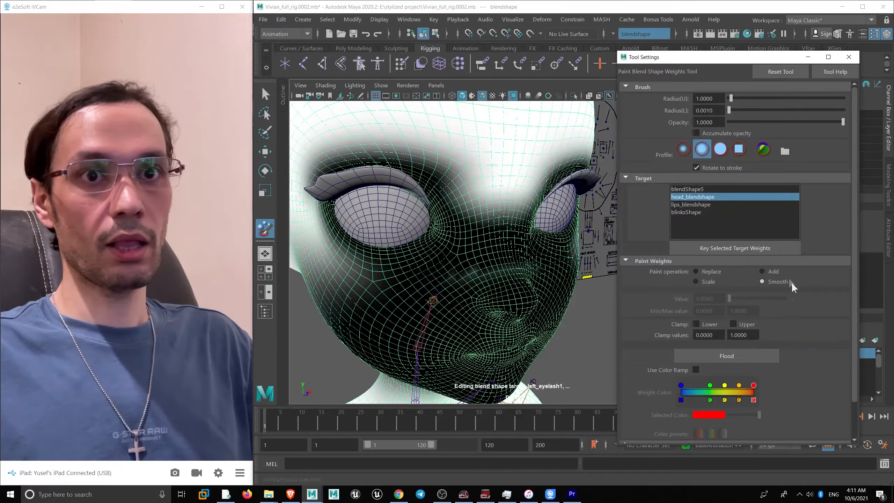
click(704, 272)
alt+drag(458, 278, 540, 281)
click(690, 204)
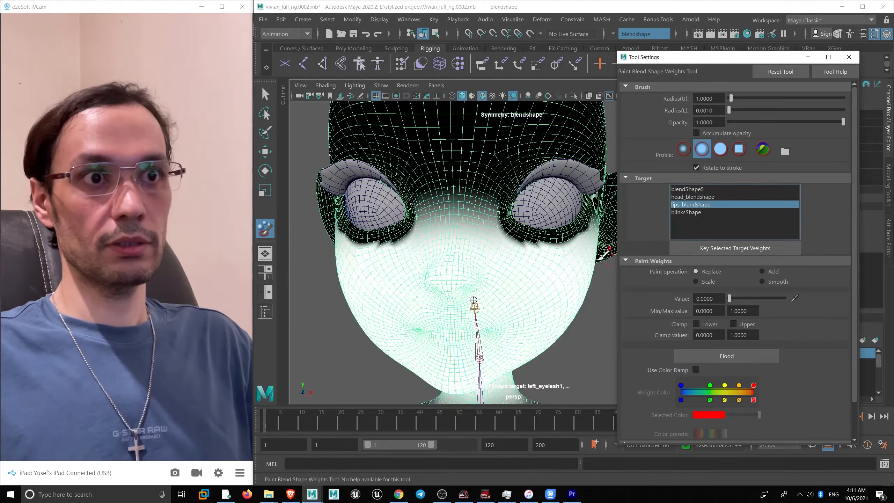
- Paint lips_blendshape weights with a Replace value of 0 across the upper nose and below the inner corners of both eyes
scroll(533, 249, up, 3)
mouse_move(532, 249)
alt+mouse_down()
mouse_move(457, 278)
mouse_move(463, 295)
mouse_move(533, 276)
mouse_move(521, 281)
mouse_move(509, 229)
mouse_move(515, 265)
mouse_move(530, 271)
mouse_move(507, 262)
mouse_move(531, 254)
alt+mouse_up()
alt+drag(510, 254, 519, 250)
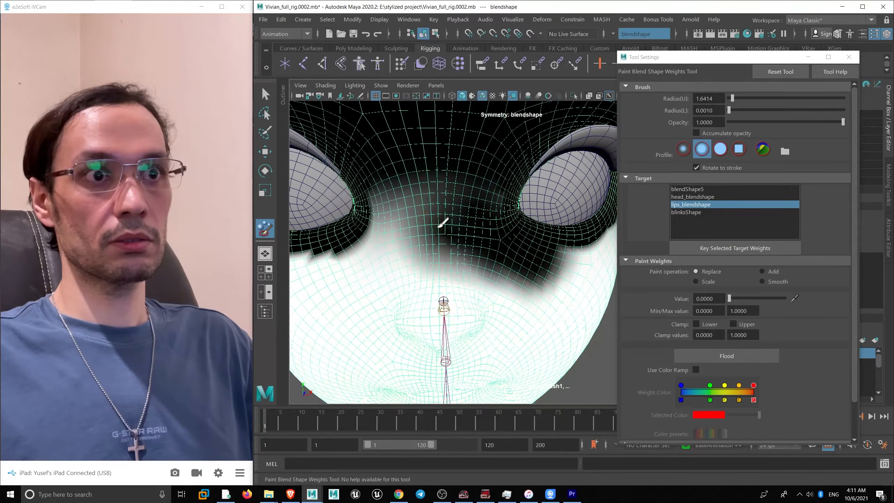
alt+drag(451, 206, 468, 194)
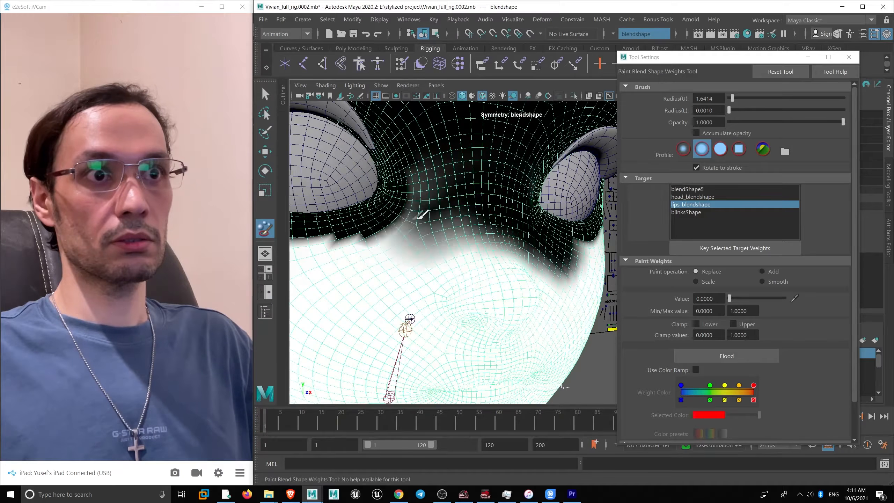
mouse_move(431, 228)
alt+mouse_down()
mouse_move(441, 227)
mouse_move(430, 229)
alt+mouse_up()
drag(430, 229, 392, 237)
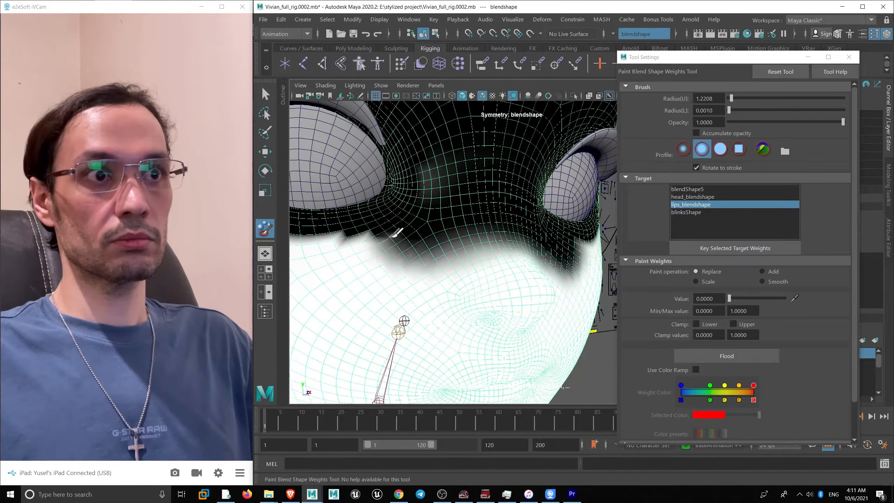
mouse_move(502, 213)
alt+mouse_down()
mouse_move(420, 233)
mouse_move(438, 243)
alt+mouse_up()
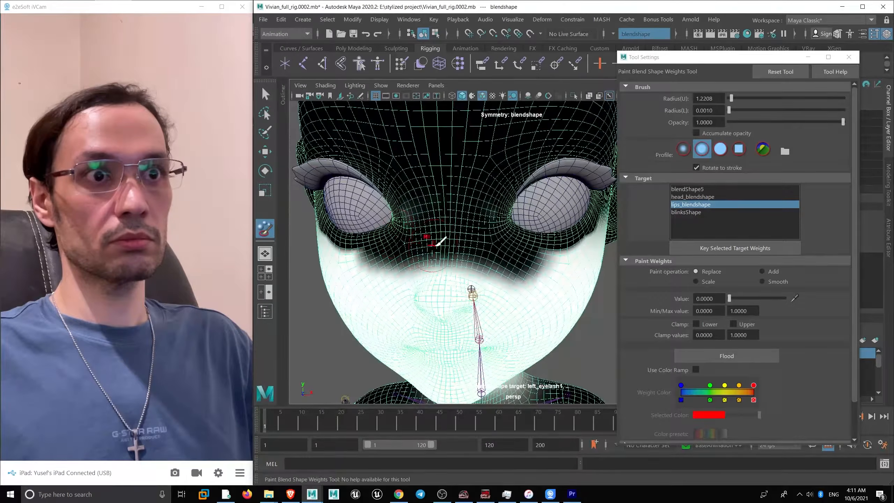
alt+drag(506, 253, 443, 249)
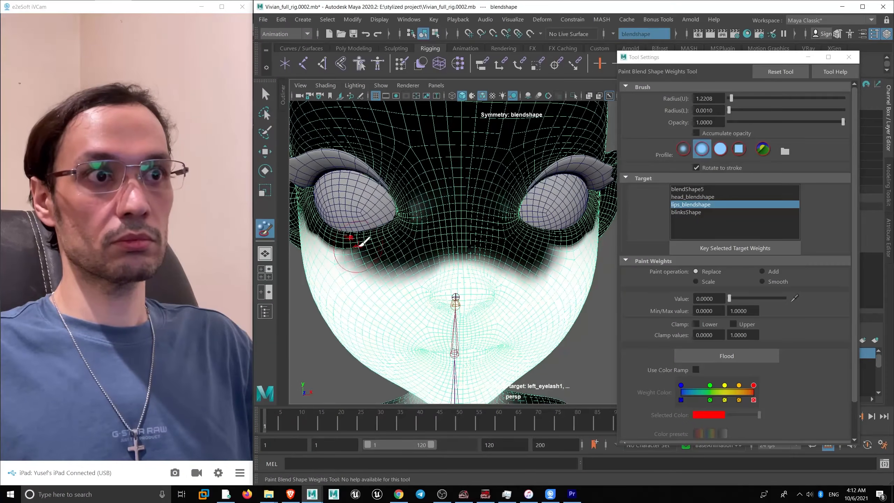
mouse_move(488, 252)
alt+mouse_down()
mouse_move(475, 253)
mouse_move(493, 249)
alt+mouse_up()
- Switch to the Move tool and shift the CTRL_C_mouth control to test the lip and cheek deformation
alt+right_drag(501, 255, 396, 243)
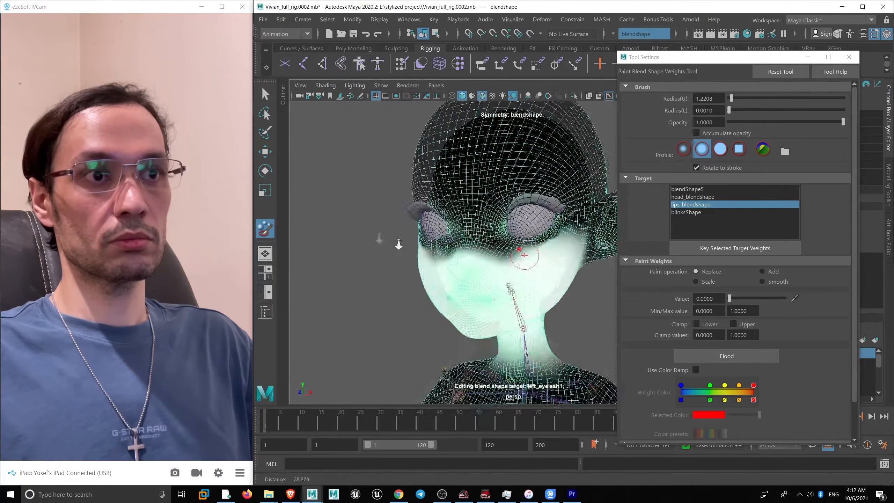
mouse_move(396, 244)
alt+mouse_down()
mouse_move(457, 229)
mouse_move(447, 255)
mouse_move(422, 277)
mouse_move(548, 248)
alt+mouse_up()
key(w)
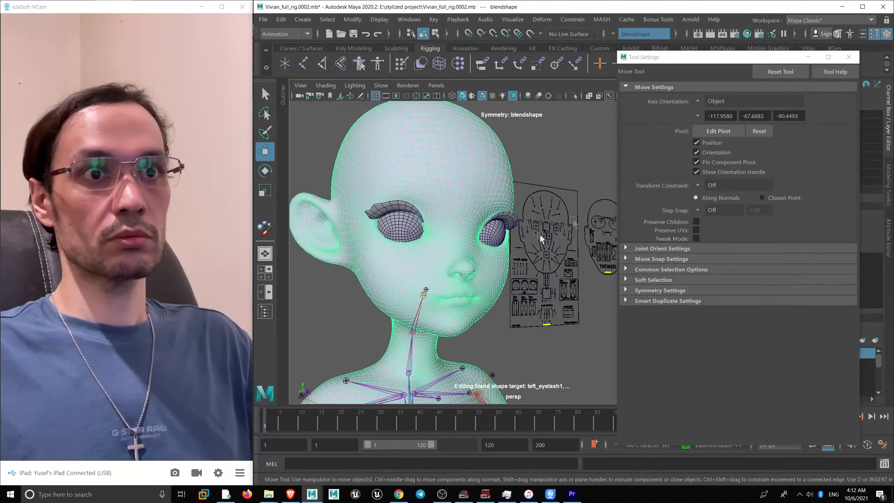
click(546, 229)
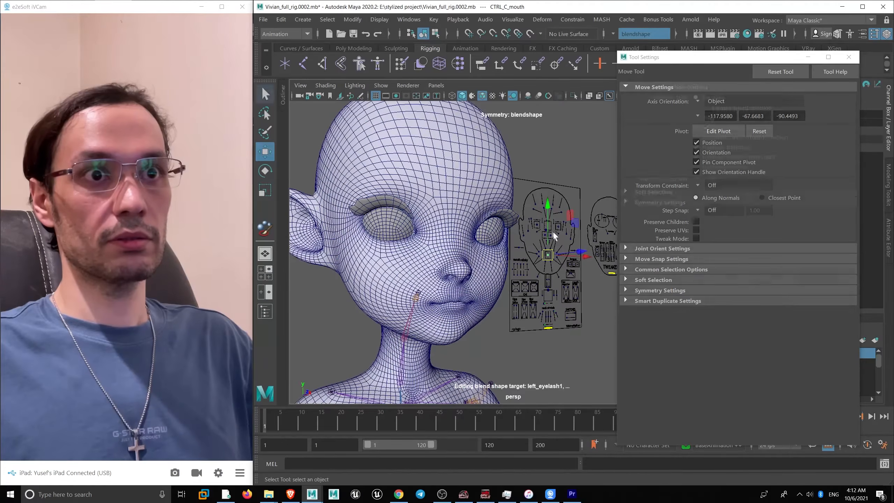
drag(546, 230, 556, 269)
click(549, 252)
alt+drag(482, 256, 430, 274)
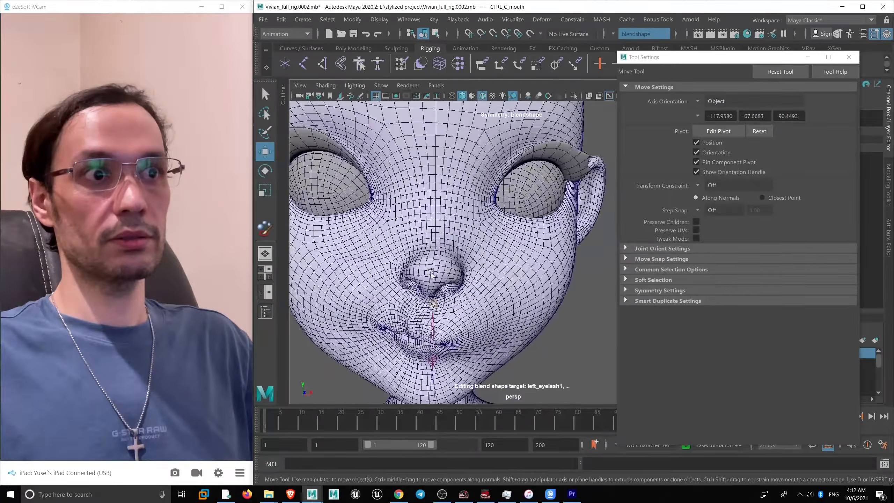
- Select the head mesh and apply a Delta Mush deformer to it
click(367, 271)
scroll(368, 271, down, 5)
alt+drag(367, 271, 433, 230)
key(space)
click(476, 263)
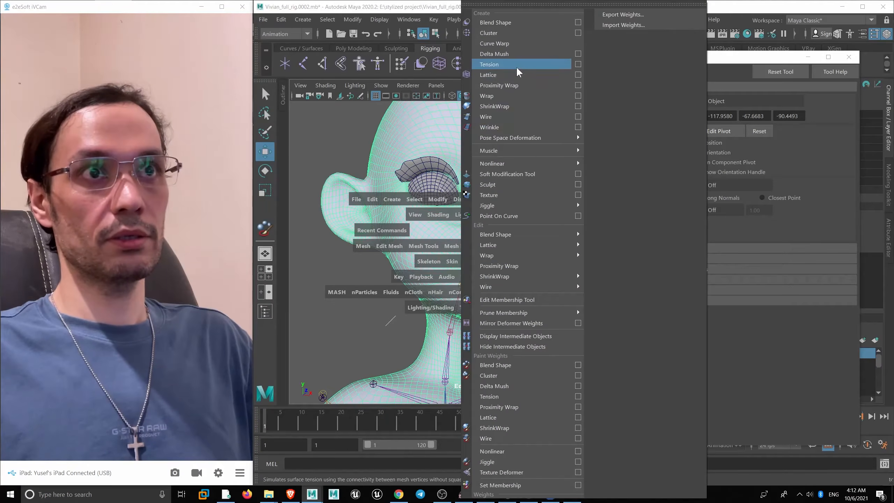
click(514, 54)
scroll(514, 313, up, 5)
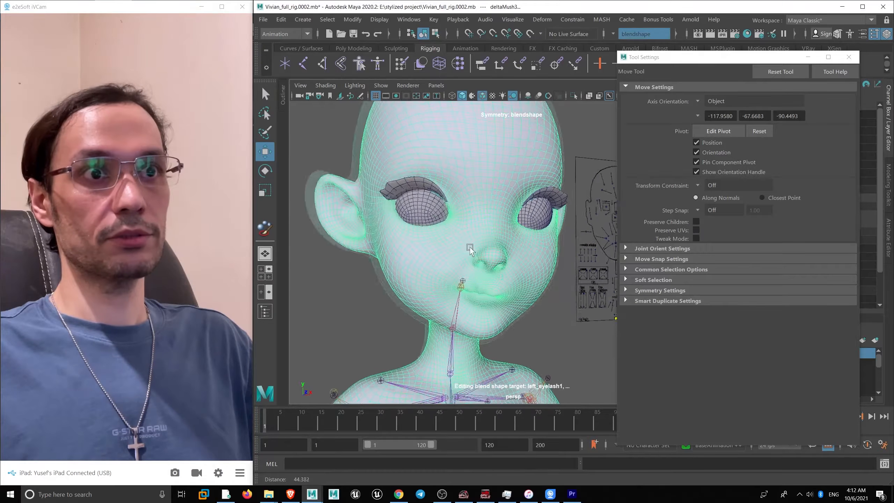
- Try the CTRL_C_eye and CTRL_C_mouth controls with the Delta Mush applied and undo the test moves
alt+drag(514, 313, 569, 247)
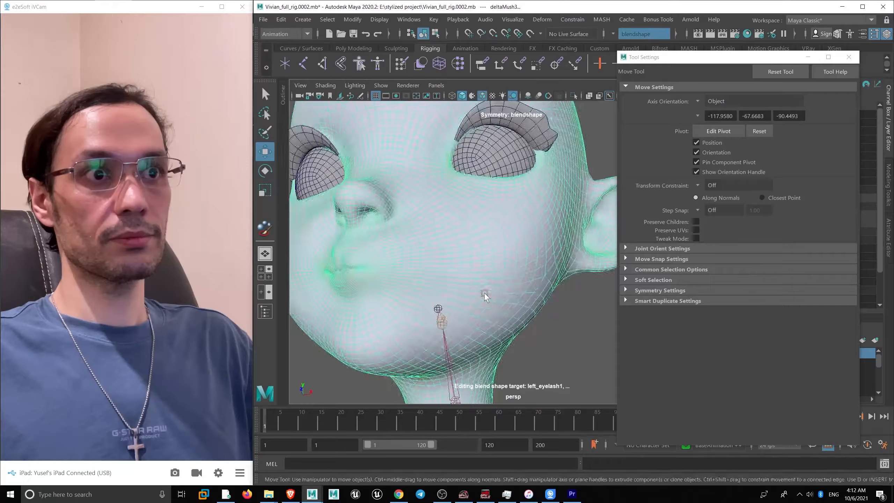
scroll(465, 293, down, 4)
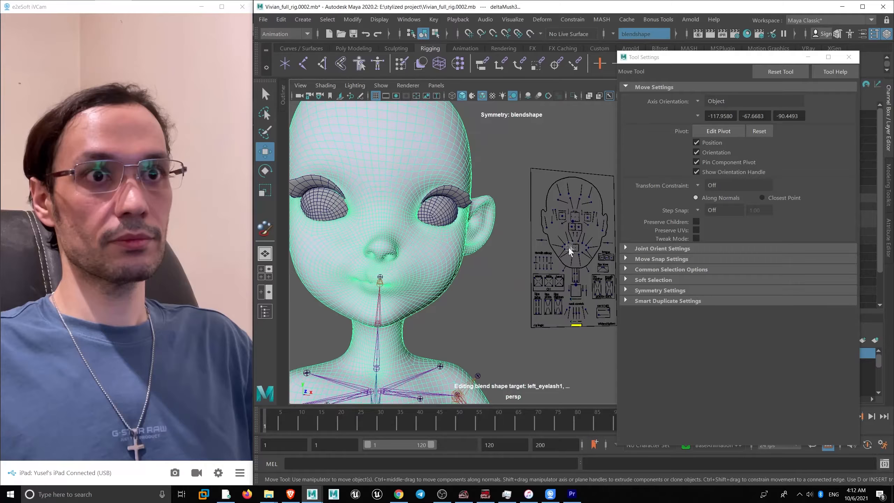
click(574, 220)
click(574, 220)
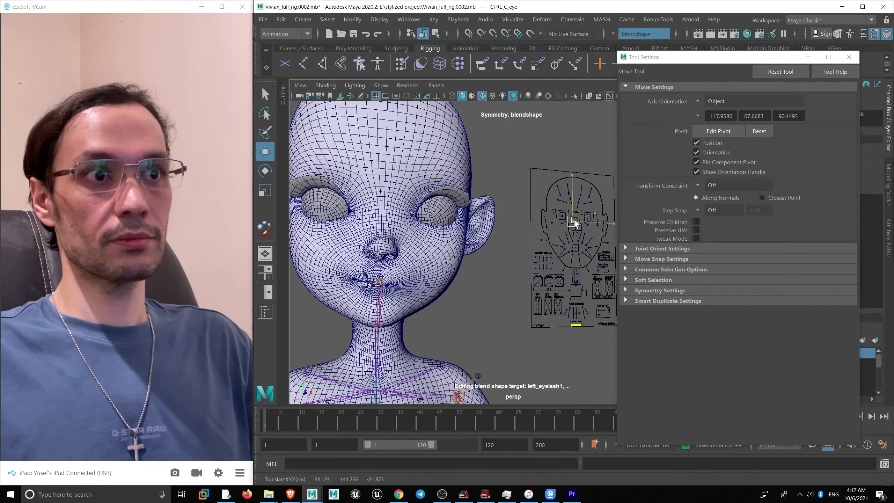
middle_drag(573, 219, 539, 265)
key(ctrl+z)
click(574, 250)
key(ctrl+z)
alt+drag(476, 283, 479, 270)
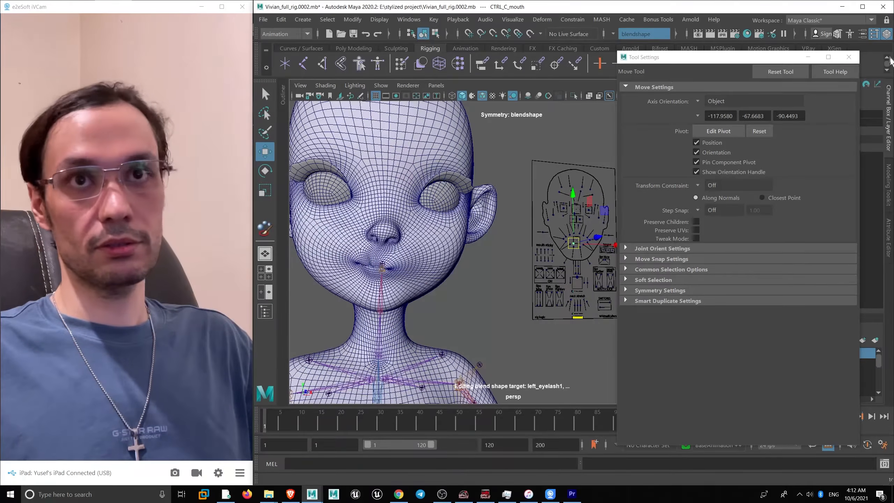
- Close the tool settings and reset Translate X and Translate Y of CTRL_C_mouth to 0
click(849, 57)
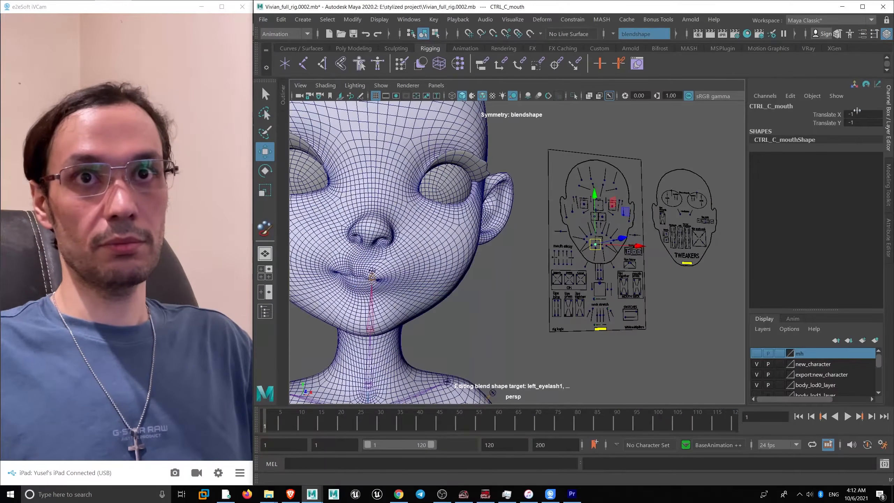
drag(856, 110, 855, 127)
text(0)
key(Return)
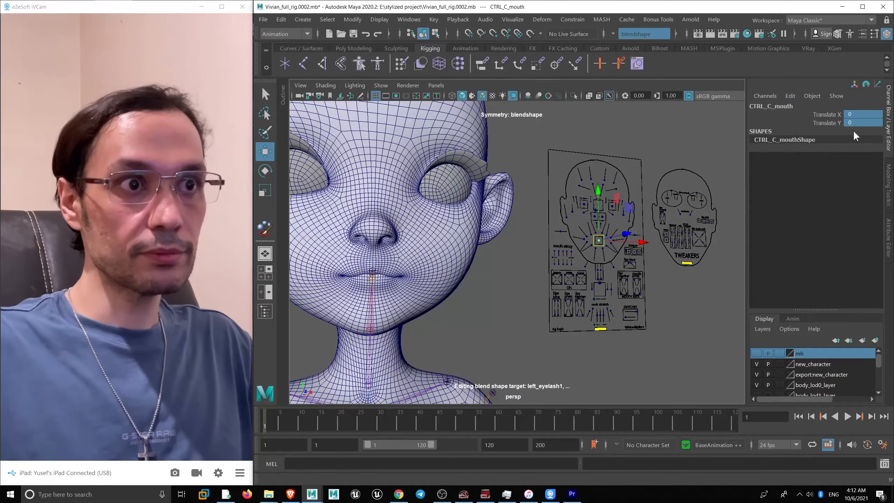
- Try moving the CTRL_C_jaw control to test the jaw deformation and undo the move
alt+drag(690, 281, 714, 278)
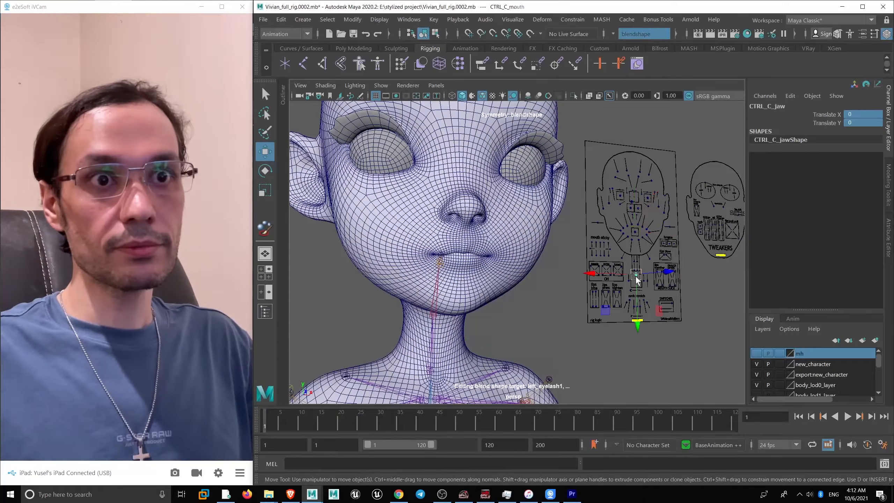
drag(635, 276, 614, 288)
key(ctrl+z)
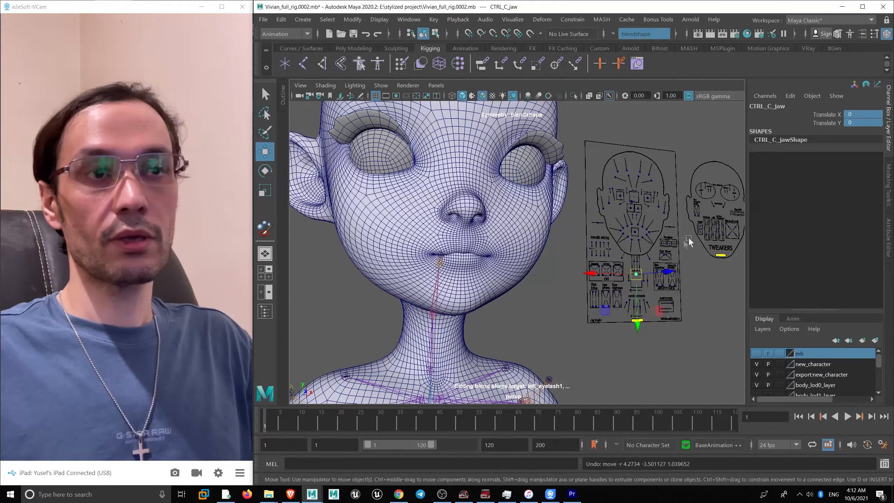
- Save the rig scene
alt+drag(688, 238, 536, 209)
scroll(536, 209, down, 4)
scroll(568, 254, up, 3)
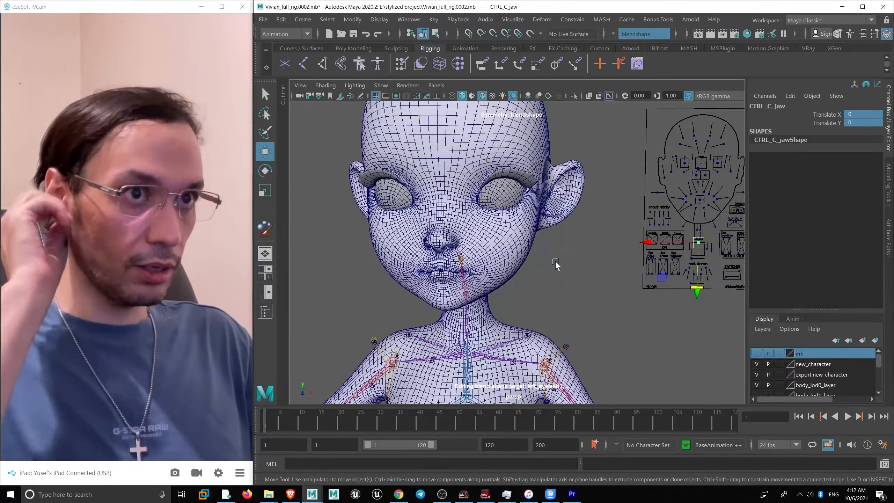
scroll(423, 226, down, 5)
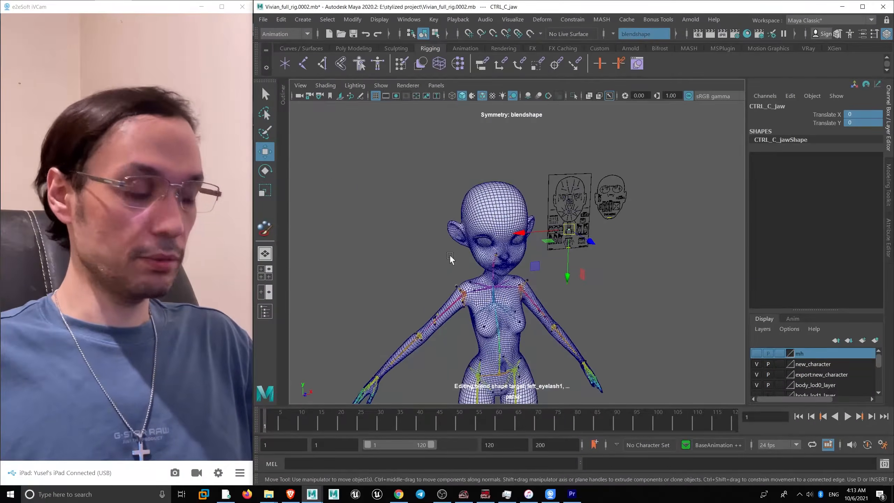
key(ctrl+s)
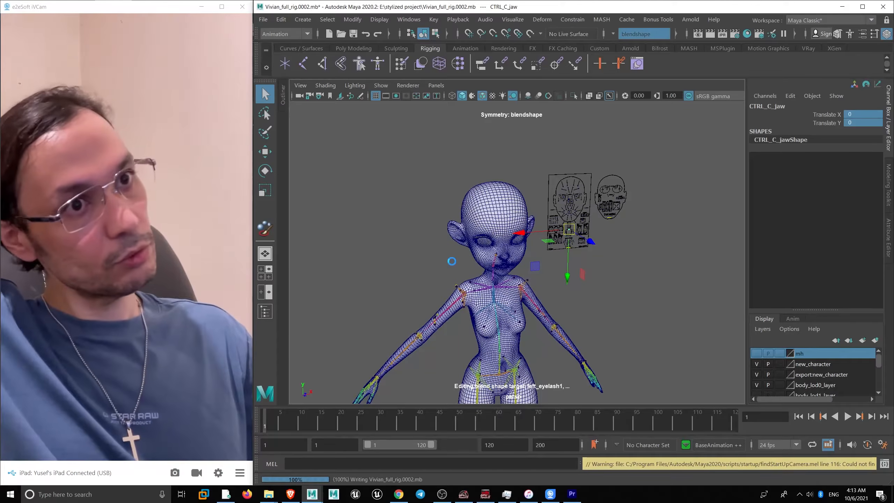
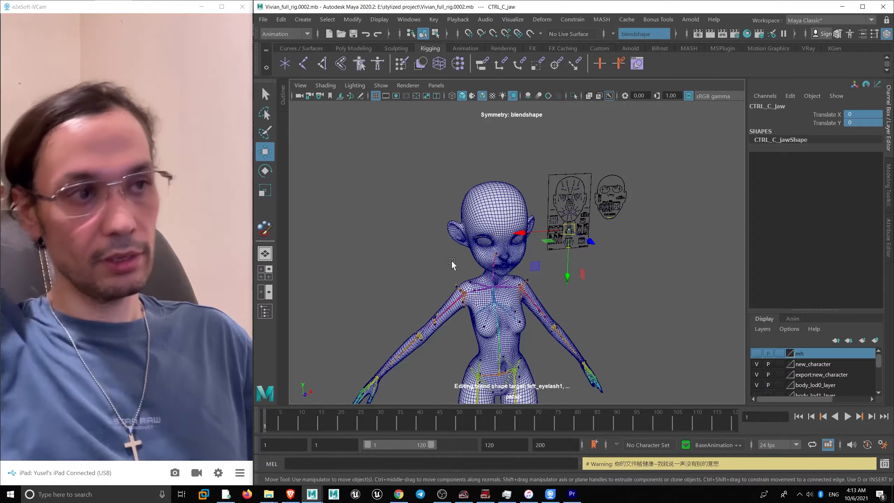
- Show the Outliner and select the hidden body mesh inside group1
click(264, 313)
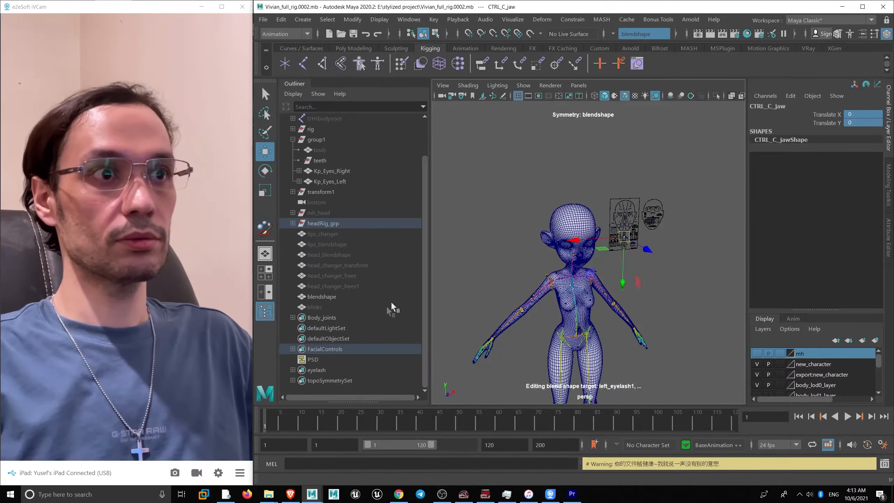
click(370, 296)
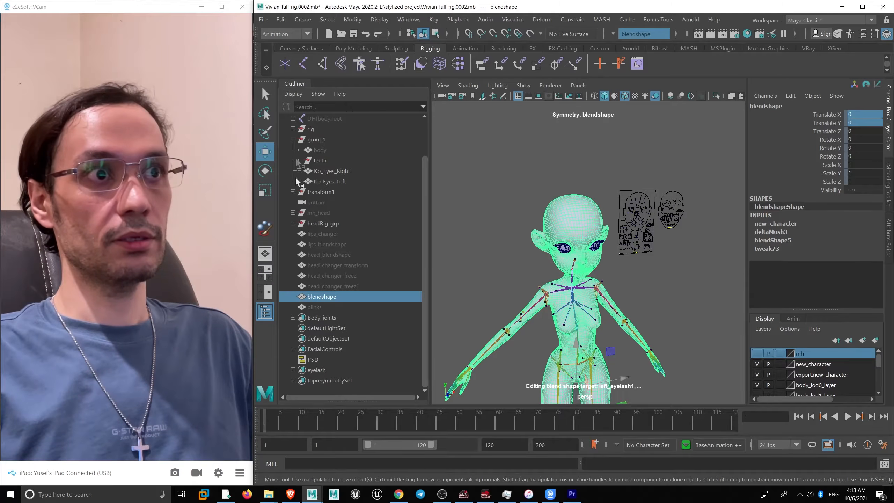
click(313, 151)
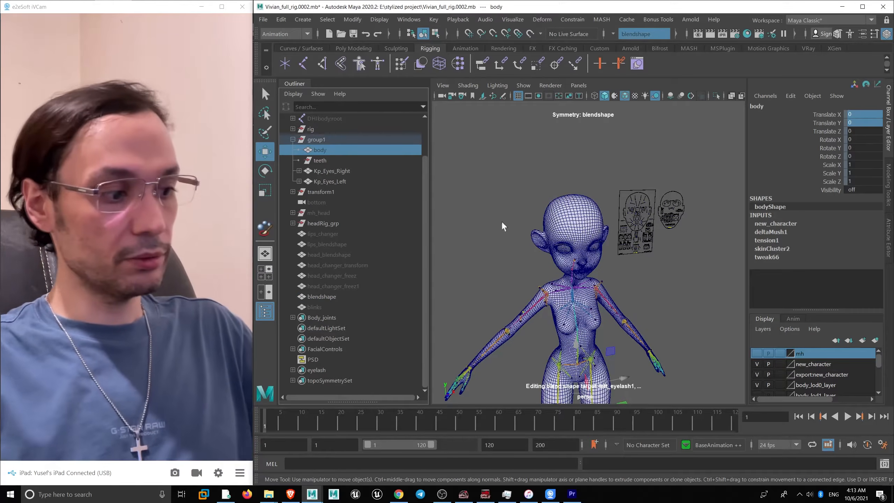
- Unhide the body mesh and compare its face with the blendshape mesh
key(h)
scroll(649, 300, up, 5)
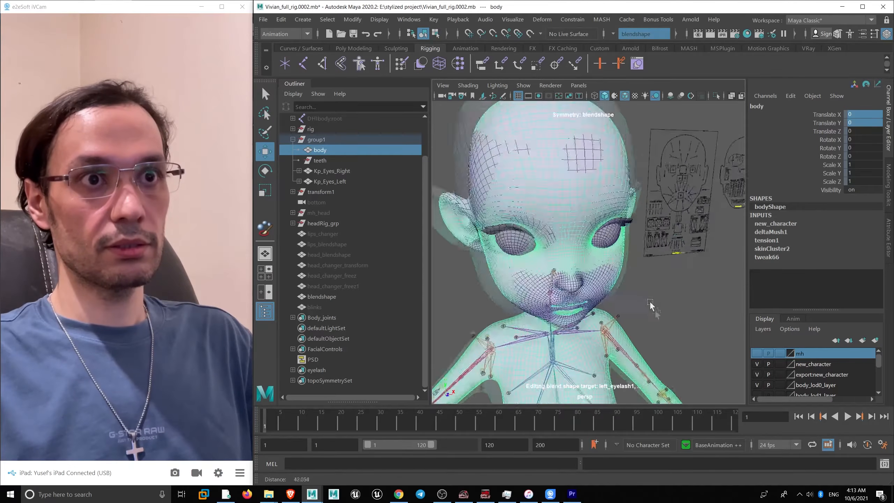
alt+drag(649, 300, 590, 257)
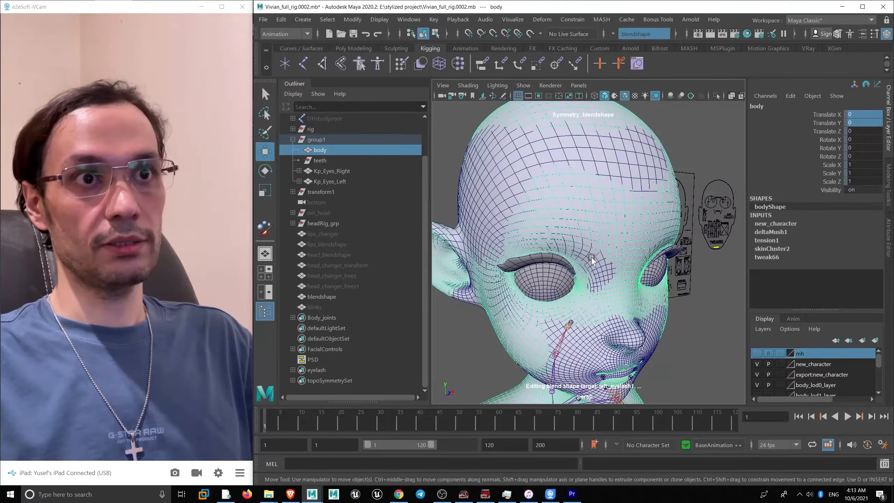
key(1)
click(497, 213)
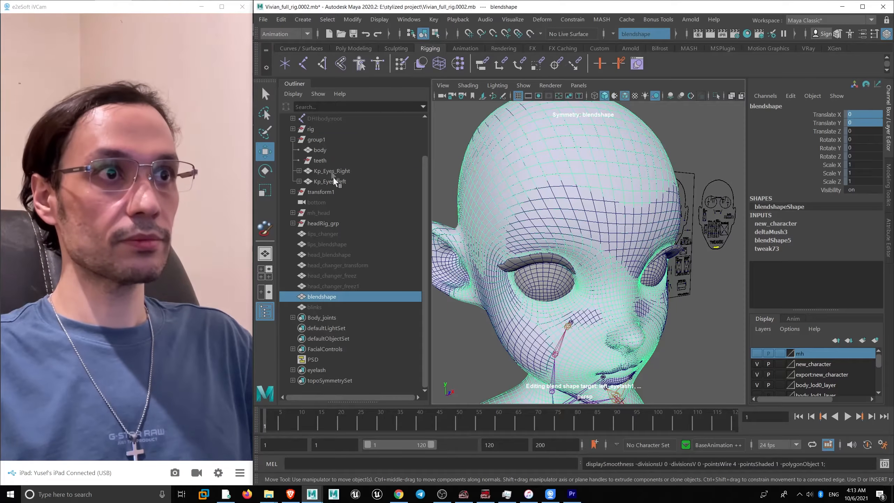
click(328, 151)
scroll(614, 282, down, 3)
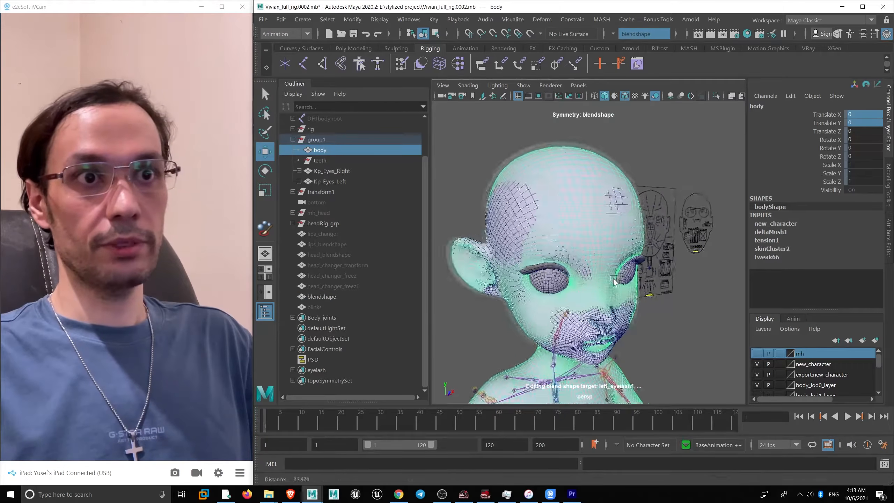
alt+drag(614, 282, 461, 225)
- Create a Blend Shape deformer on the body mesh using the blendshape mesh as its target
click(337, 296)
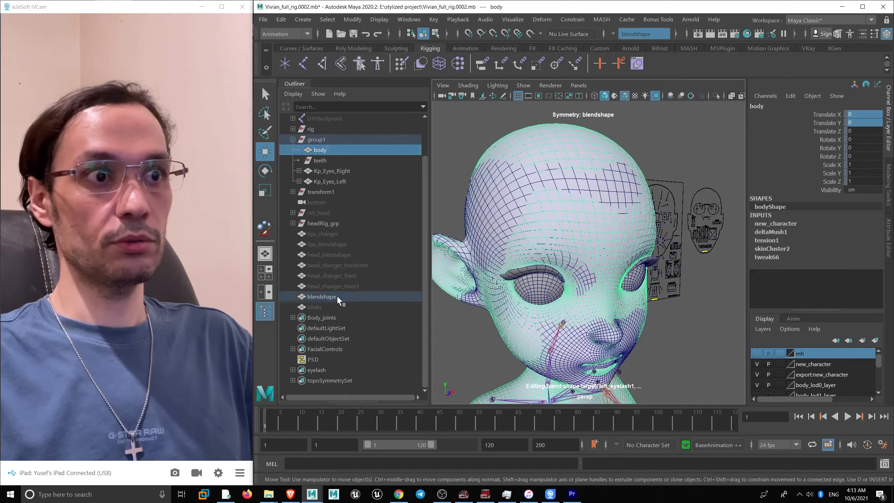
ctrl+click(323, 153)
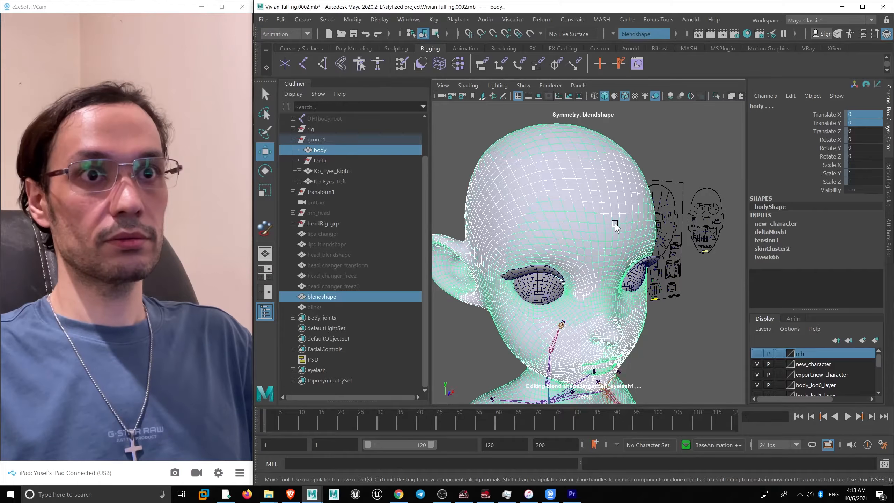
drag(614, 223, 615, 228)
key(ctrl+z)
key(space)
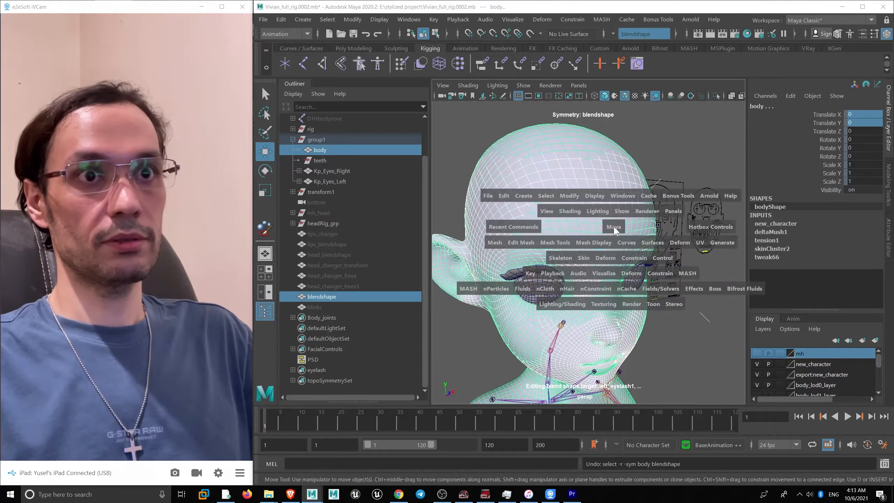
click(609, 260)
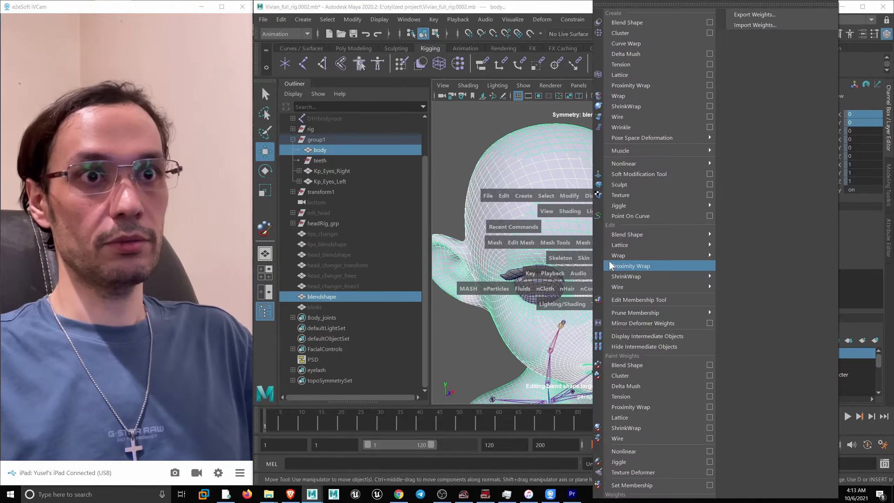
click(646, 25)
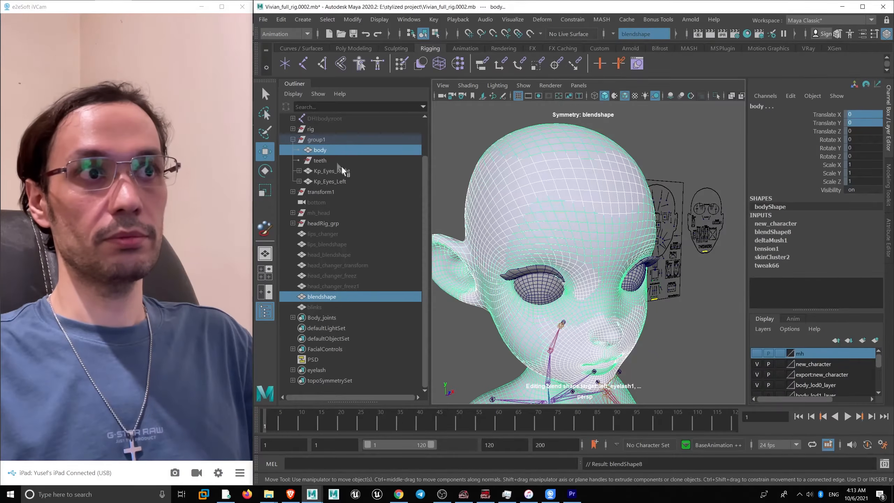
- Try hiding the blendshape mesh to view only the body mesh, and undo the hiding
click(329, 152)
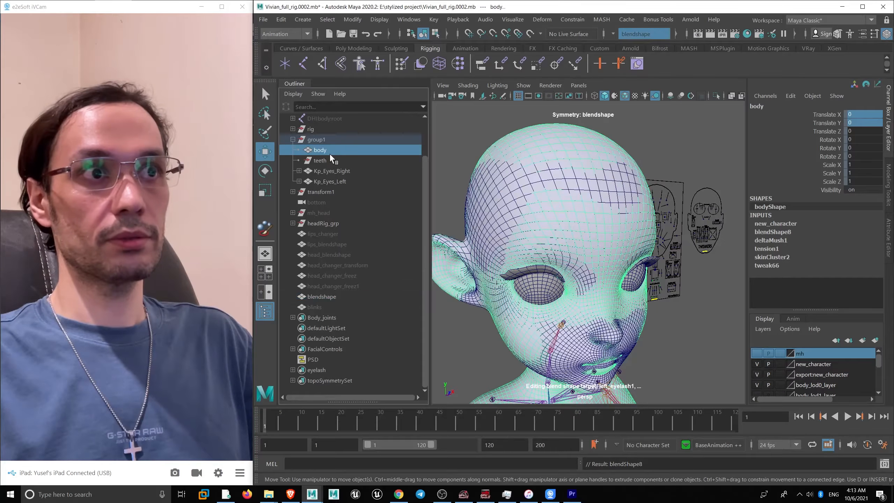
click(326, 297)
key(ctrl+h)
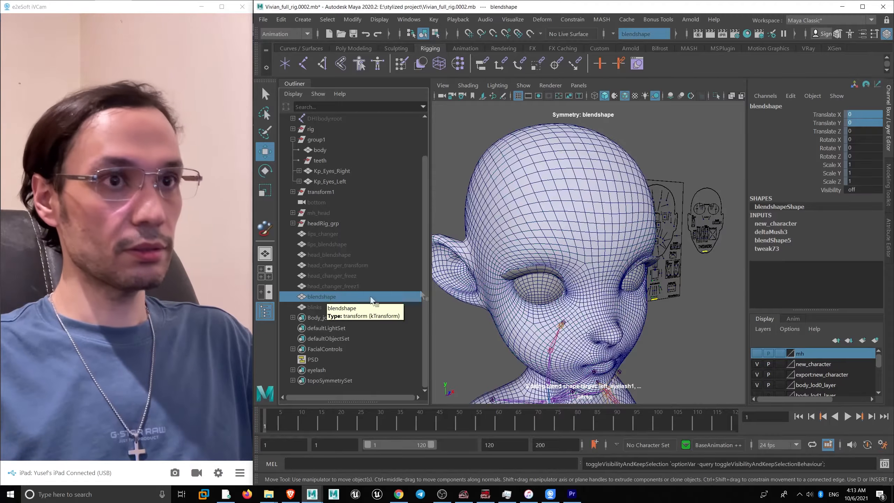
scroll(698, 264, up, 4)
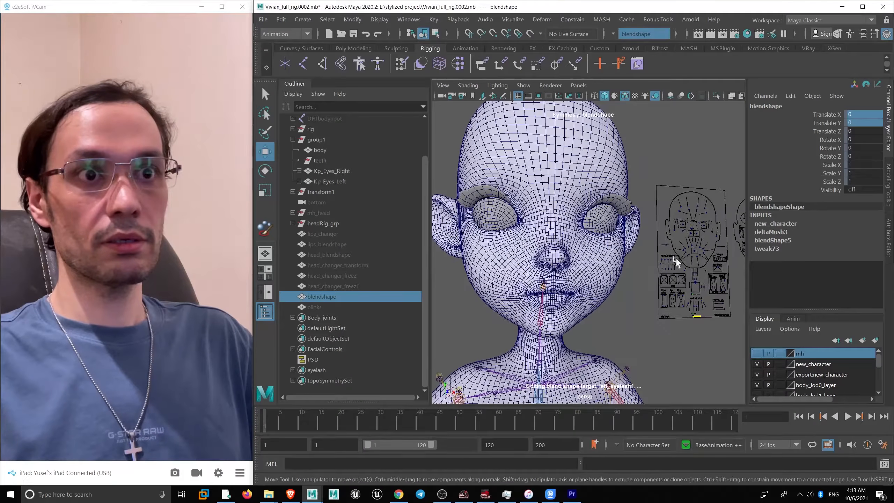
key(ctrl+z)
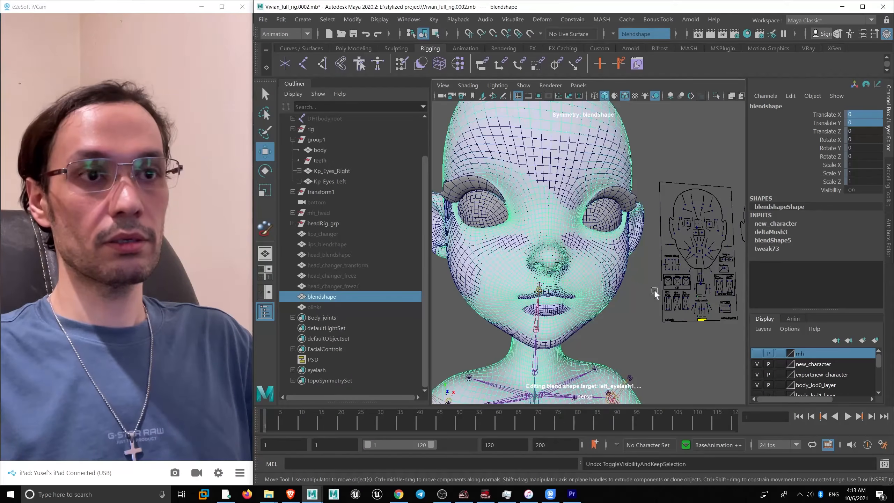
- Compare the lips of the body and blendshape meshes up close and hide the blendshape mesh
mouse_move(590, 315)
alt+mouse_down()
mouse_move(579, 301)
mouse_move(584, 305)
alt+mouse_up()
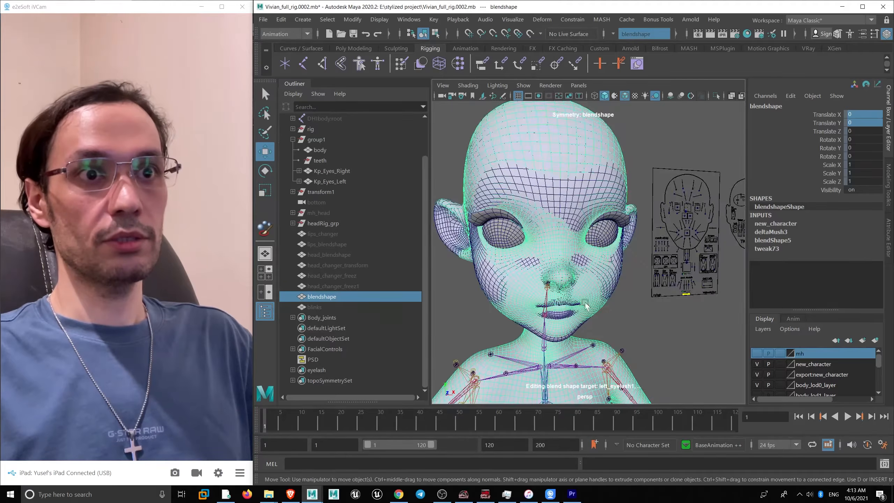
alt+right_drag(574, 259, 598, 294)
click(528, 325)
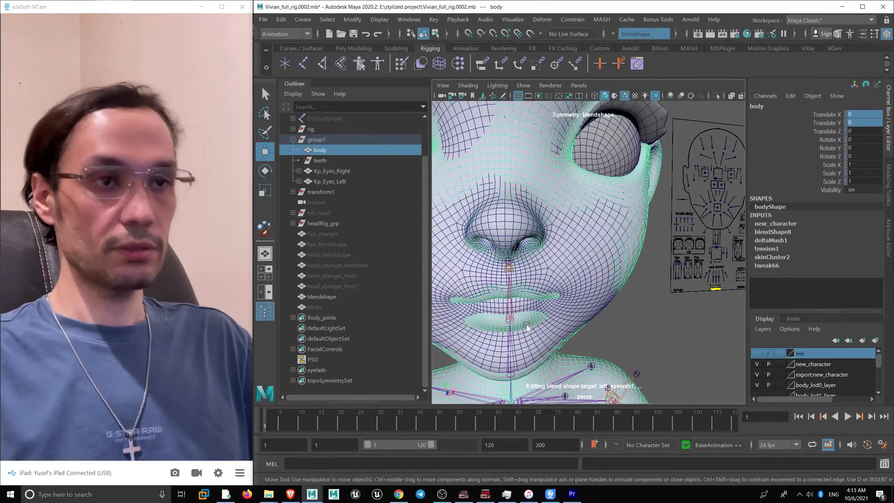
key(ctrl+z)
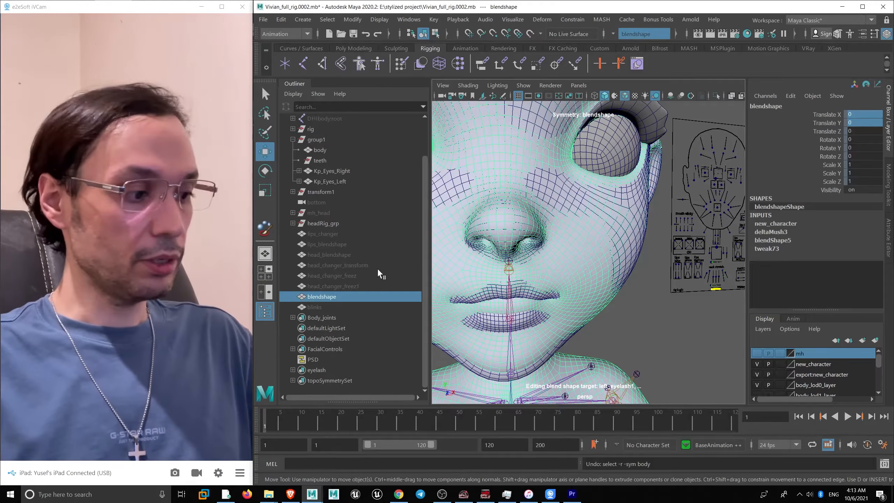
key(h)
- Select the body mesh and pick the blendshape target weight of its blendShape8 deformer
click(320, 150)
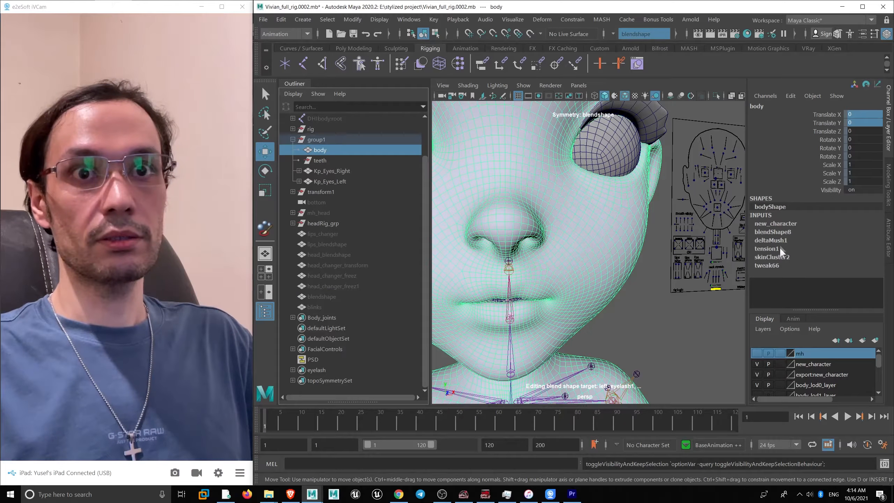
click(774, 232)
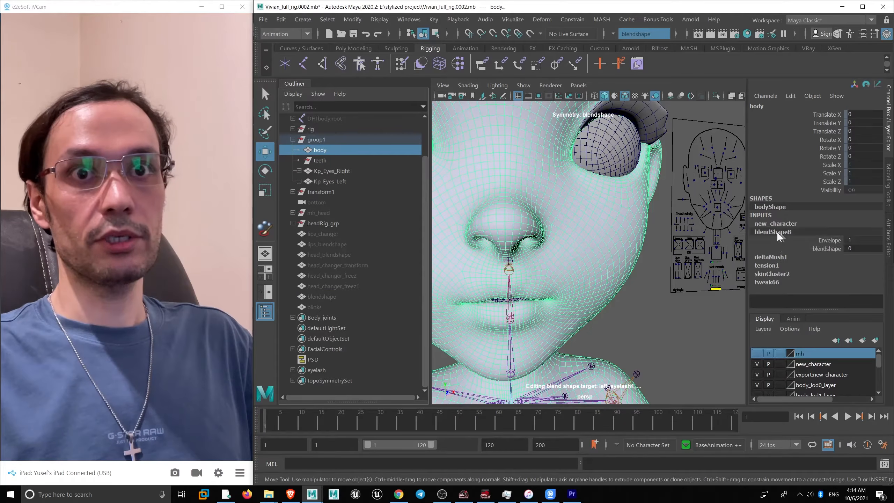
click(839, 248)
- Try rotating the neck_02_drv joint to test how the head follows, and undo the rotation
alt+right_drag(683, 252, 573, 262)
click(544, 271)
key(e)
drag(543, 271, 553, 272)
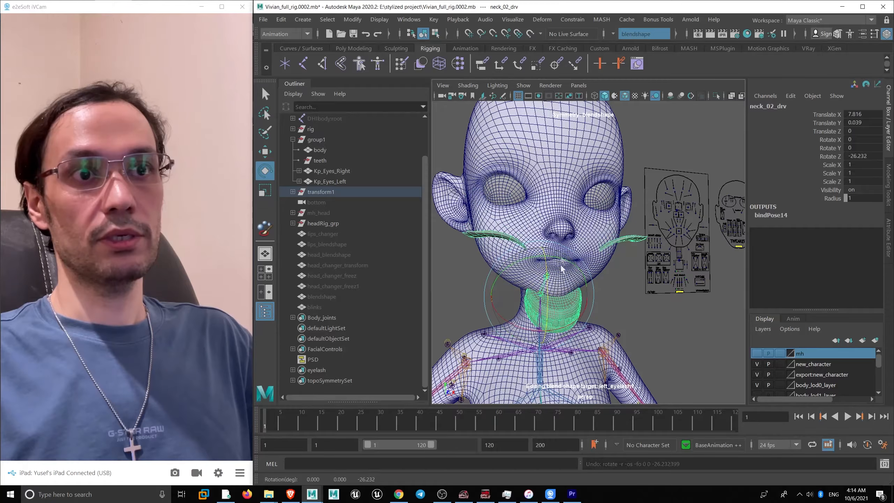
- Open the body mesh's list of input operations and move blendShape8 below skinCluster2 in the deformation order
click(554, 211)
alt+right_drag(553, 212, 646, 416)
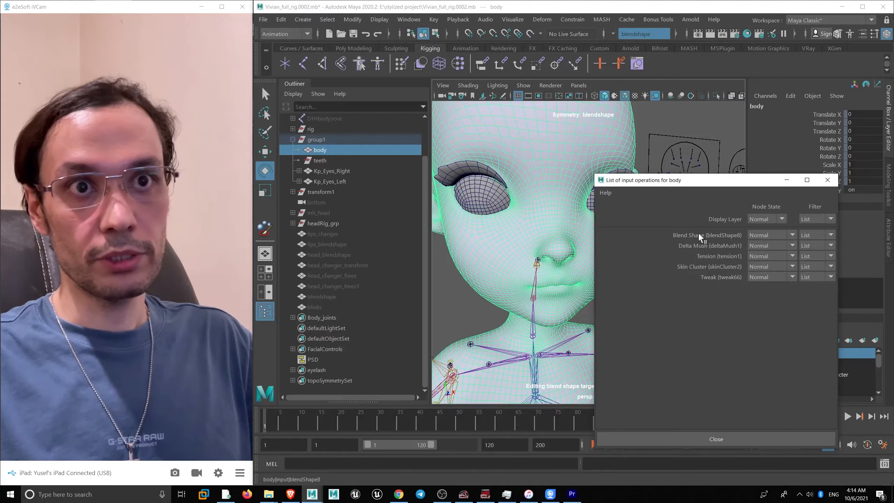
middle_drag(700, 238, 716, 273)
drag(718, 191, 780, 189)
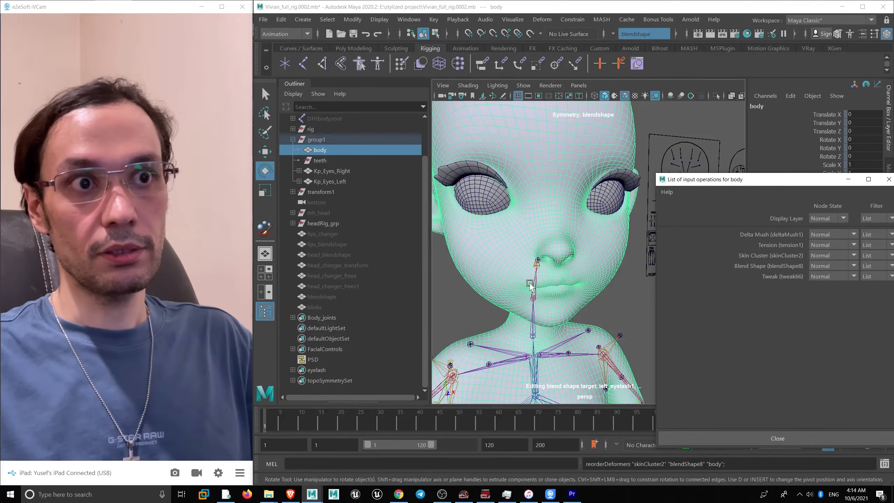
- Try rotating the neck joint to test the reordered deformers, and undo the rotation
click(533, 282)
drag(536, 275, 539, 307)
key(ctrl+z)
- Parent the Kp_Eyes_Left and Kp_Eyes_Right meshes to the head_drv joint
click(605, 204)
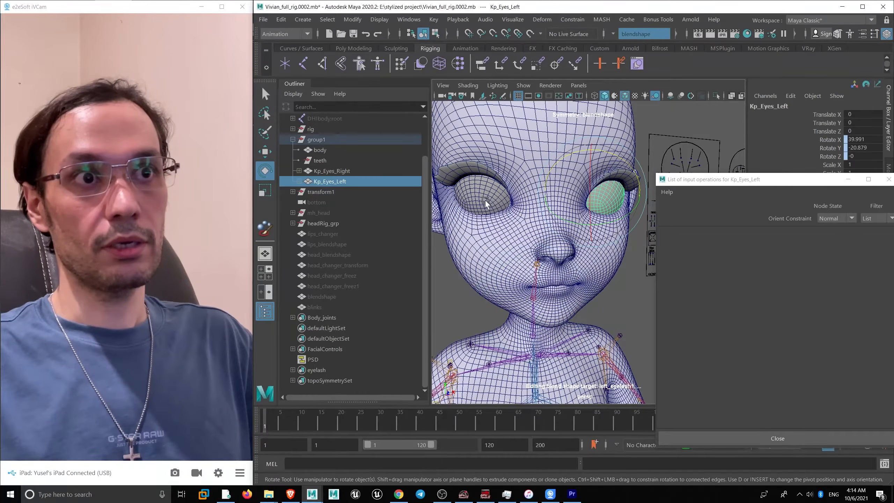
shift+click(485, 202)
alt+right_drag(570, 292, 513, 272)
alt+drag(513, 273, 549, 269)
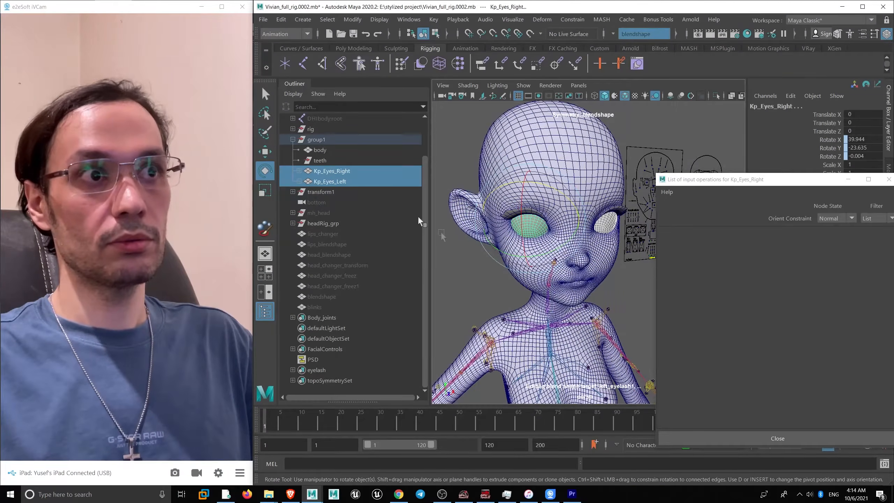
key(f)
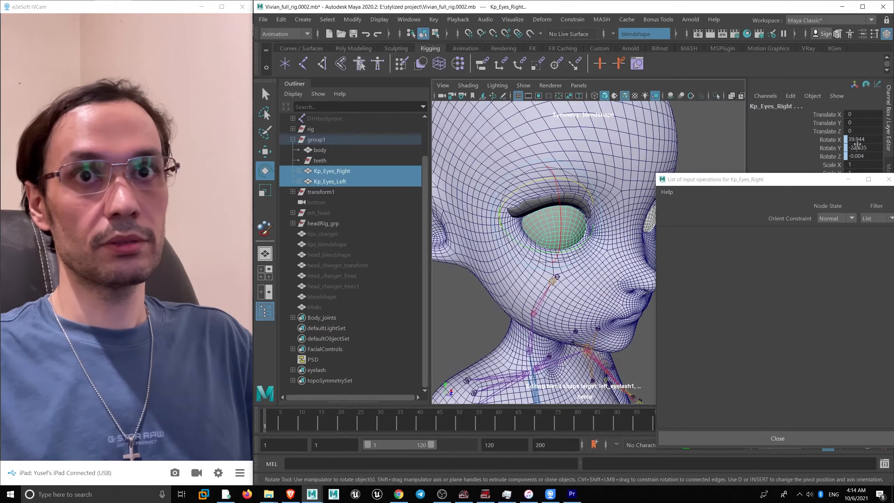
alt+drag(621, 227, 555, 280)
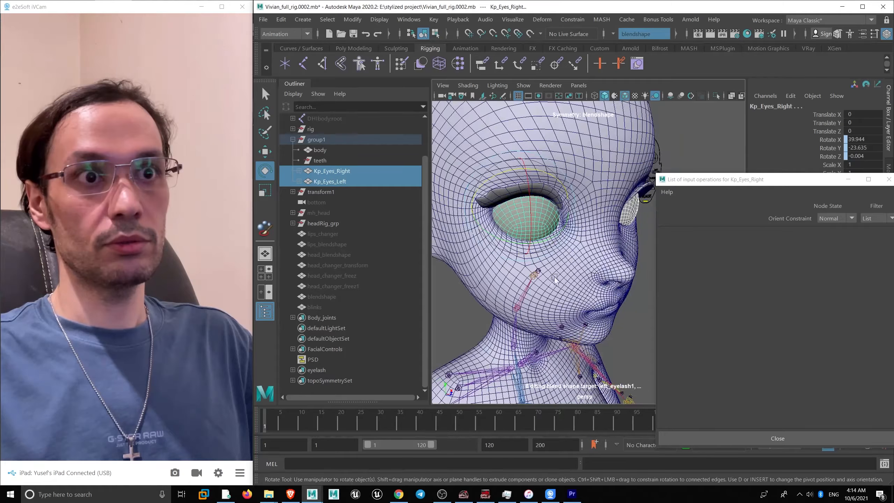
scroll(534, 282, up, 6)
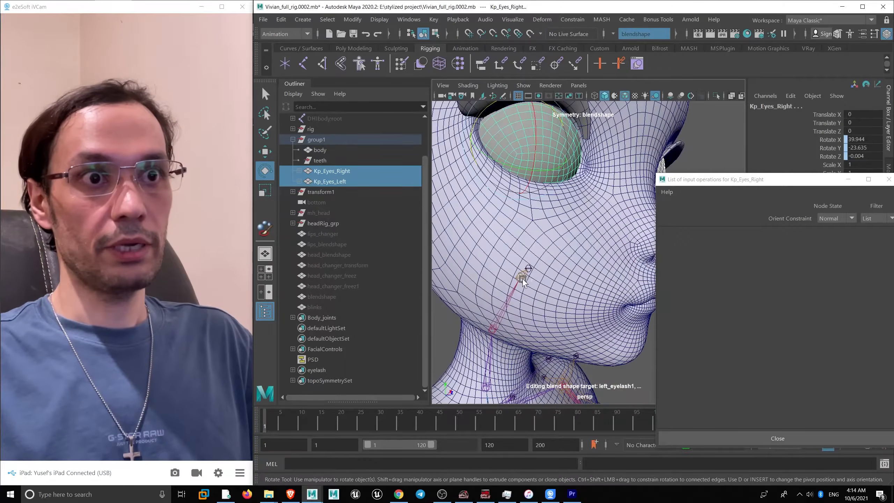
click(559, 305)
key(p)
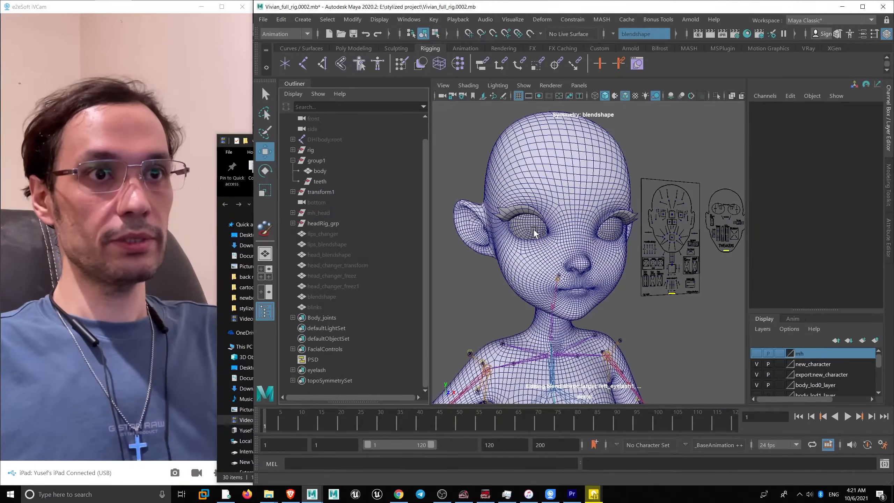
- Select the left_eyelash and right_eyelash groups under head_drv and unparent them to the top level of the scene
click(620, 225)
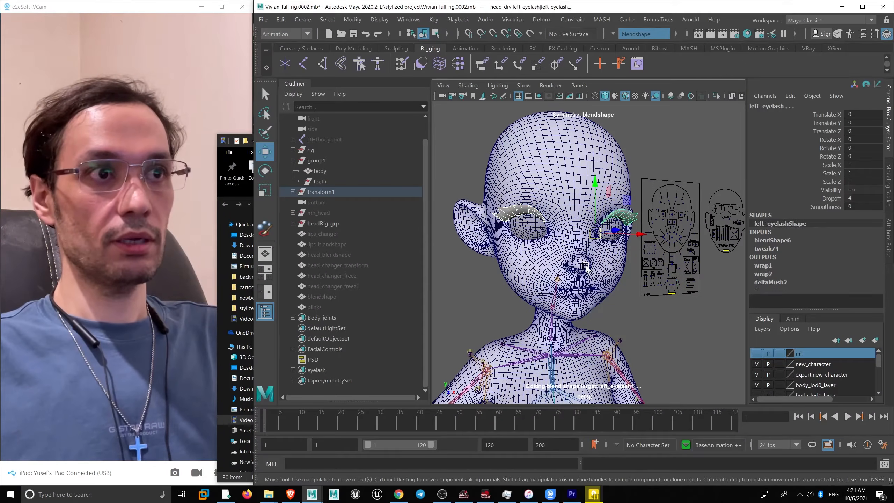
key(f)
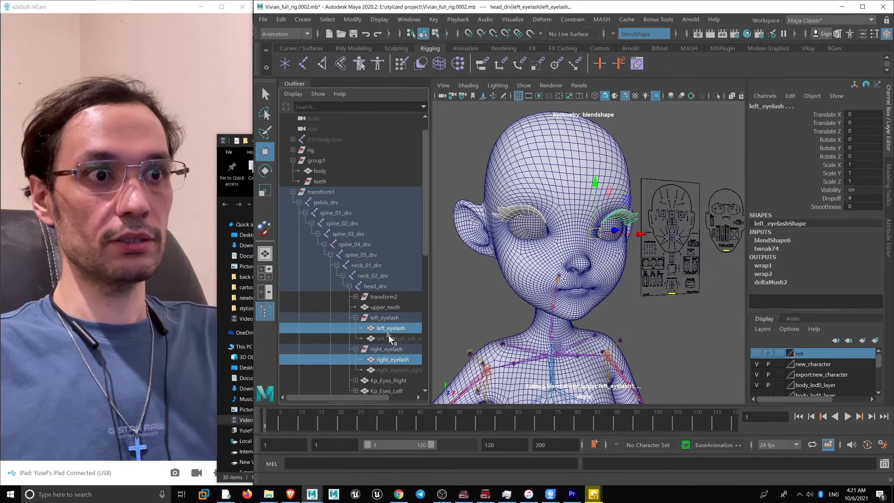
click(387, 318)
ctrl+click(397, 351)
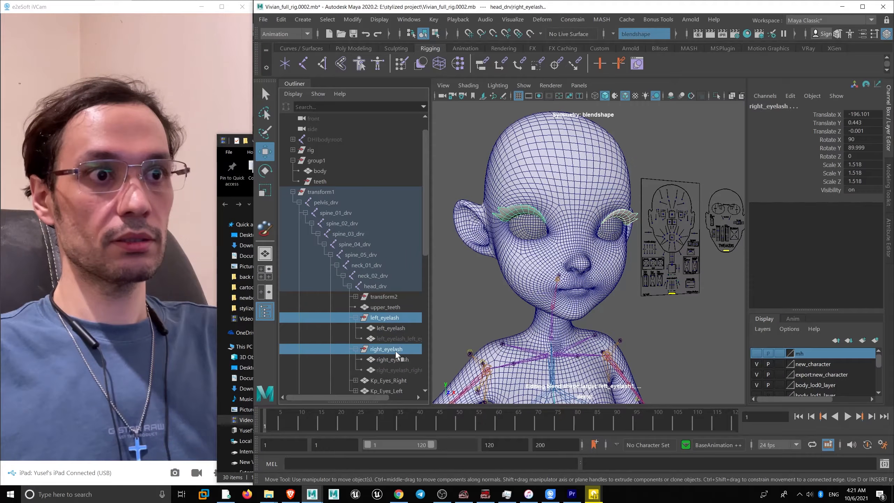
click(356, 317)
click(356, 328)
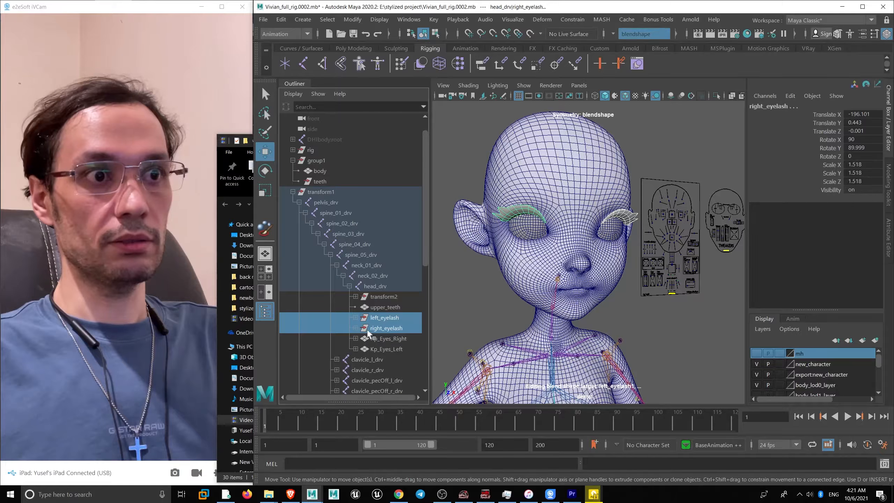
key(shift+p)
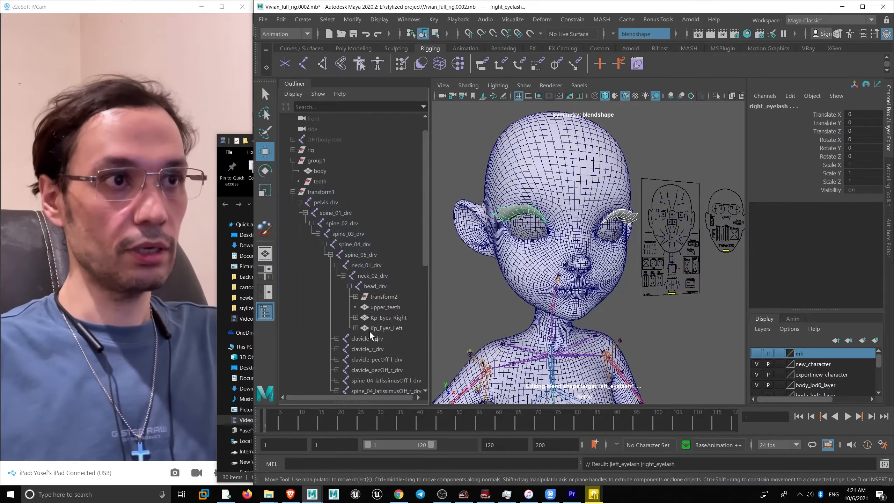
- Collapse the transform1 hierarchy, group the two unparented eyelash groups together and rename the new group eyelashes
click(293, 191)
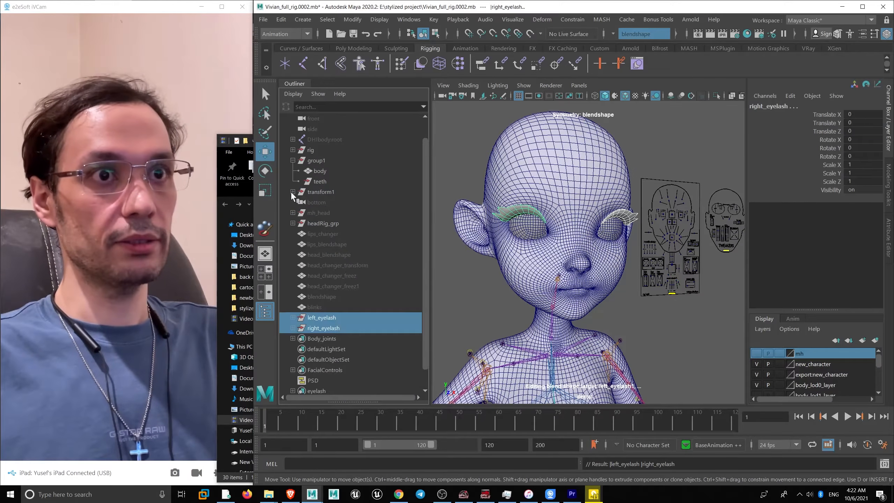
key(ctrl+g)
double_click(323, 317)
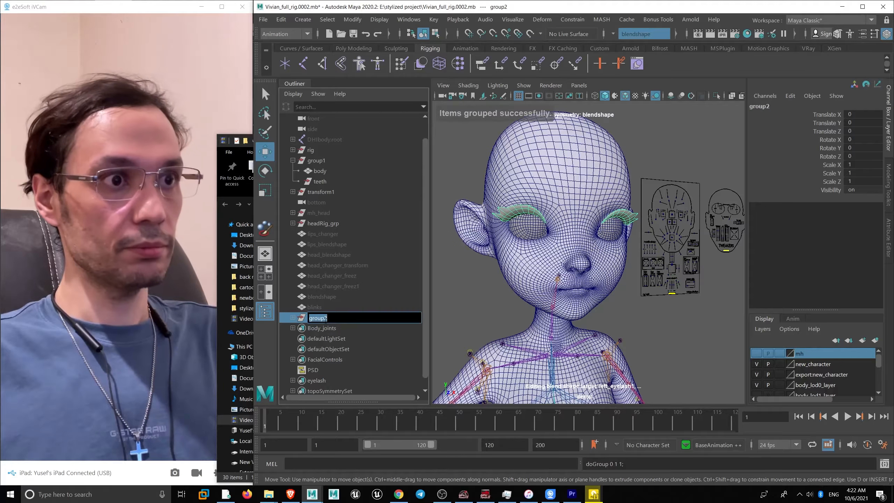
text(eyelashes)
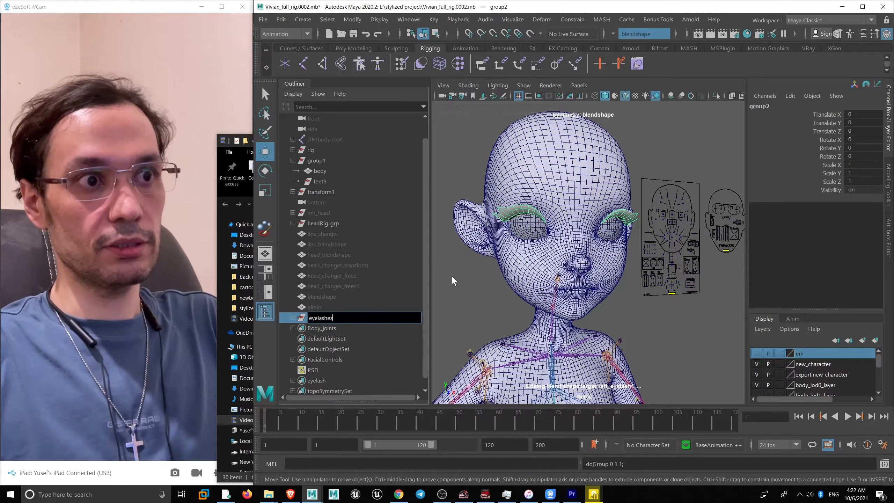
- Rename the new eyelash group as eyelashes_rig
key(Return)
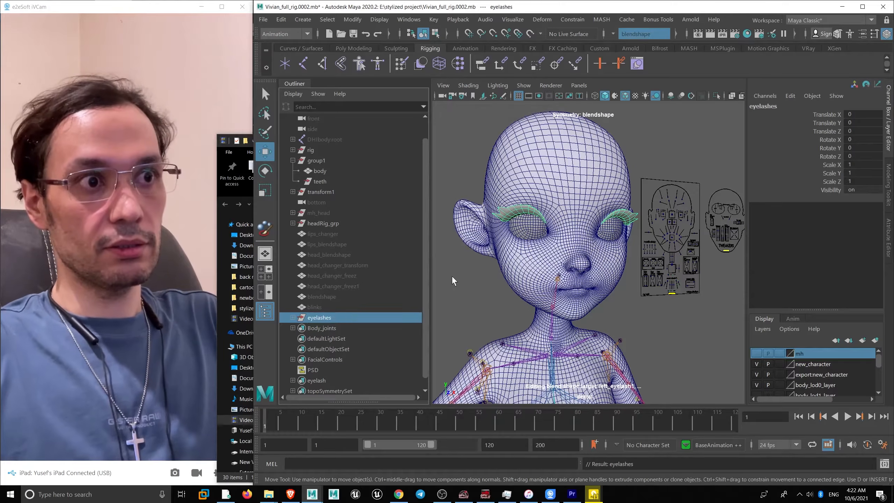
double_click(364, 318)
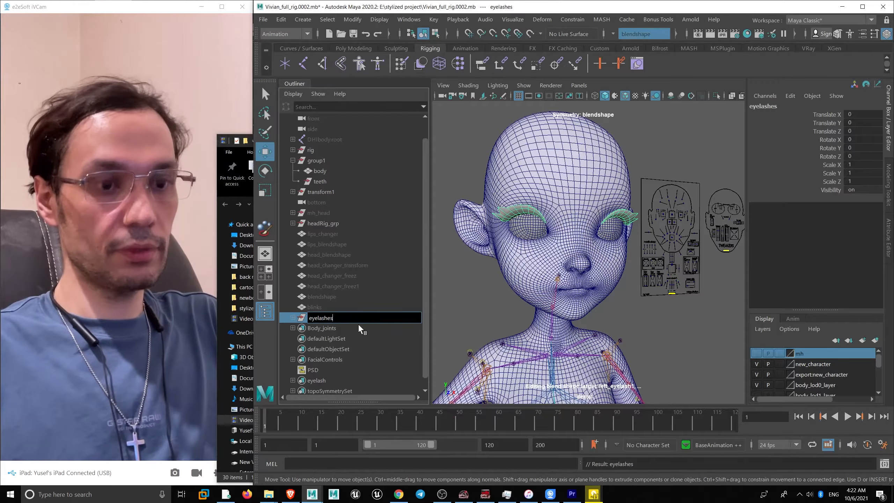
text(_rig)
key(Return)
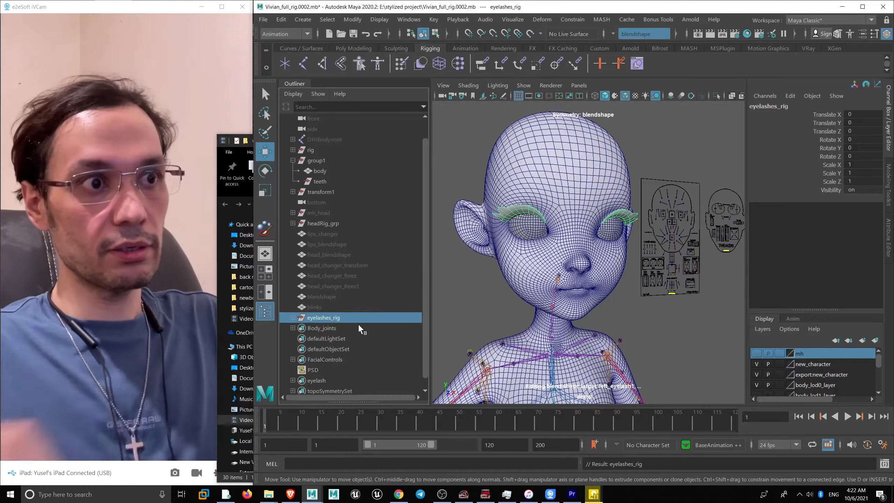
- Duplicate the eyelashes_rig group with its left and right eyelash subgroups and rename the duplicate eyelashes
click(293, 317)
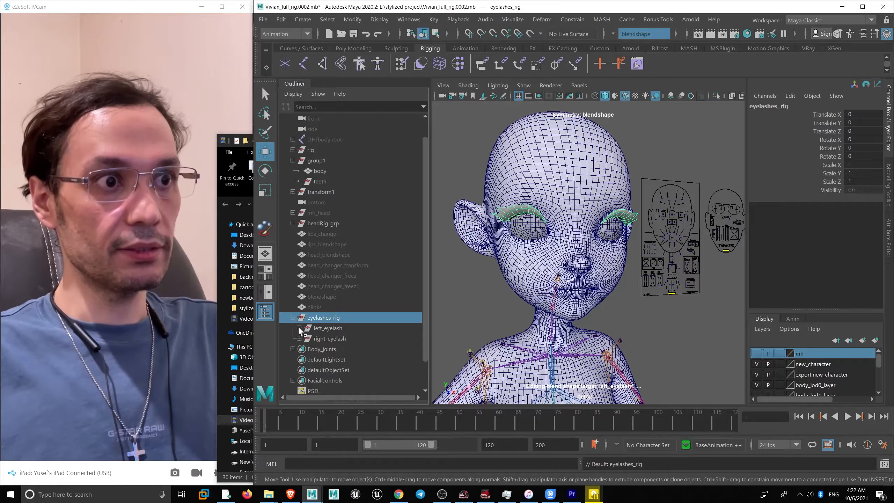
click(299, 328)
click(299, 328)
click(299, 328)
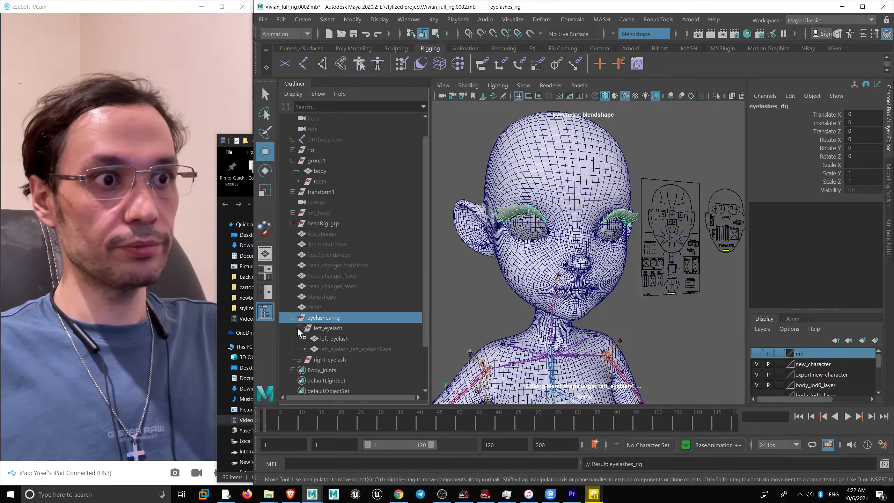
click(299, 328)
click(321, 330)
shift+click(326, 339)
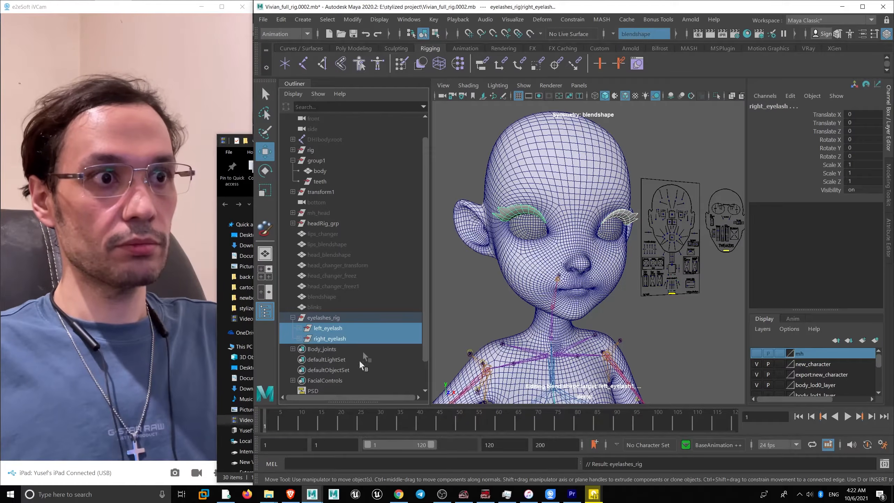
click(337, 316)
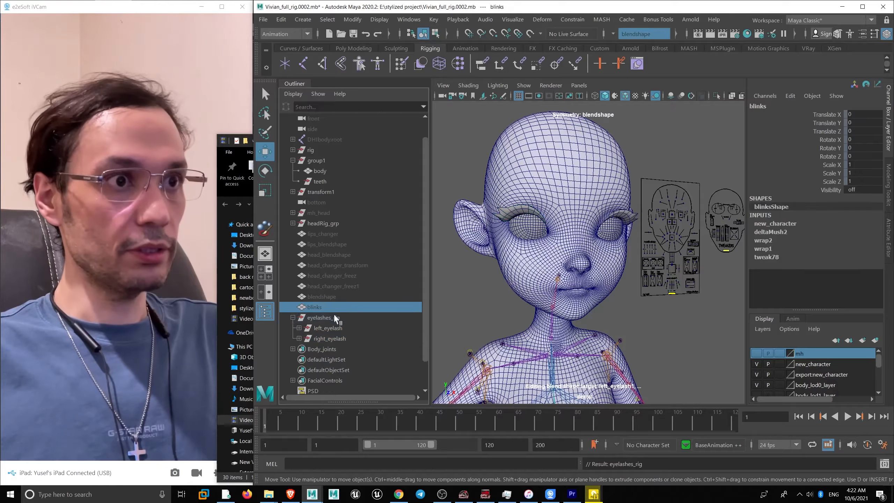
key(ctrl+d)
double_click(332, 350)
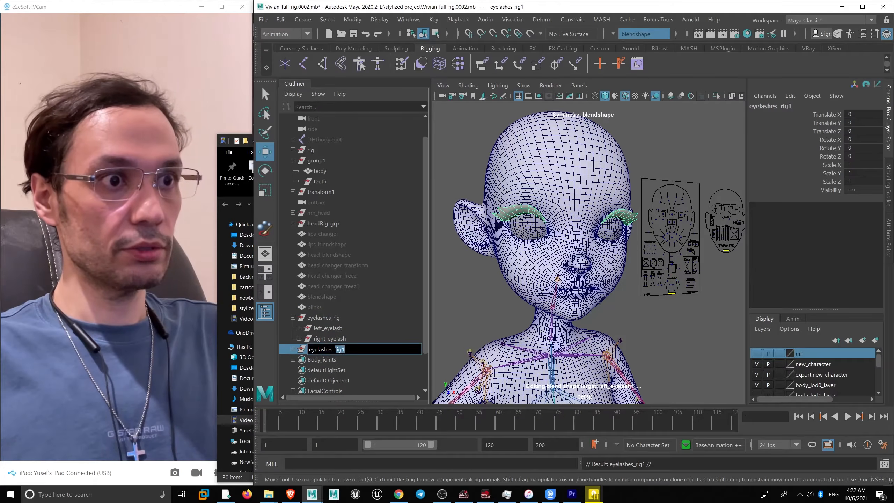
key(BackSpace)
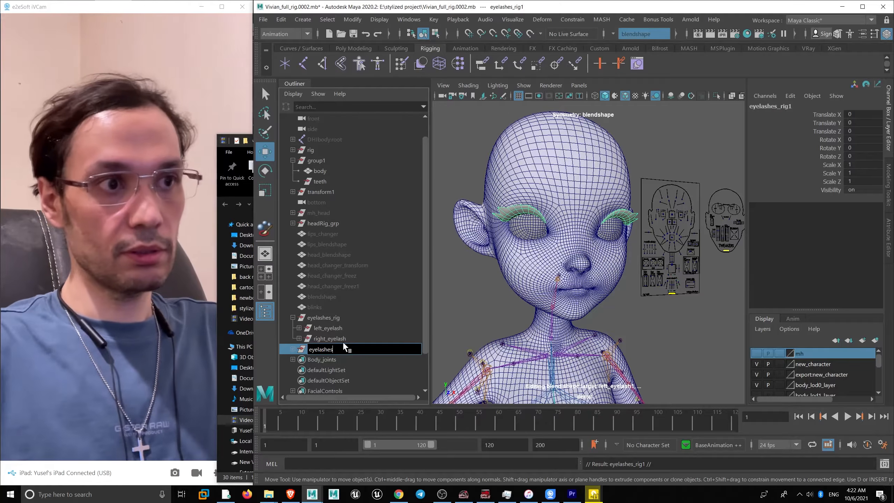
- Delete the hidden wrap base meshes from the left_eyelash and right_eyelash subgroups of the duplicated eyelashes group
click(294, 349)
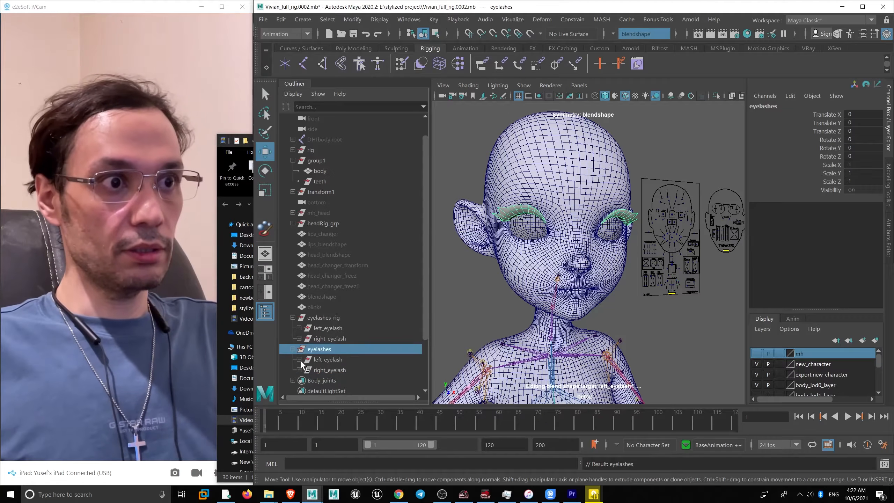
click(299, 360)
click(352, 381)
key(Delete)
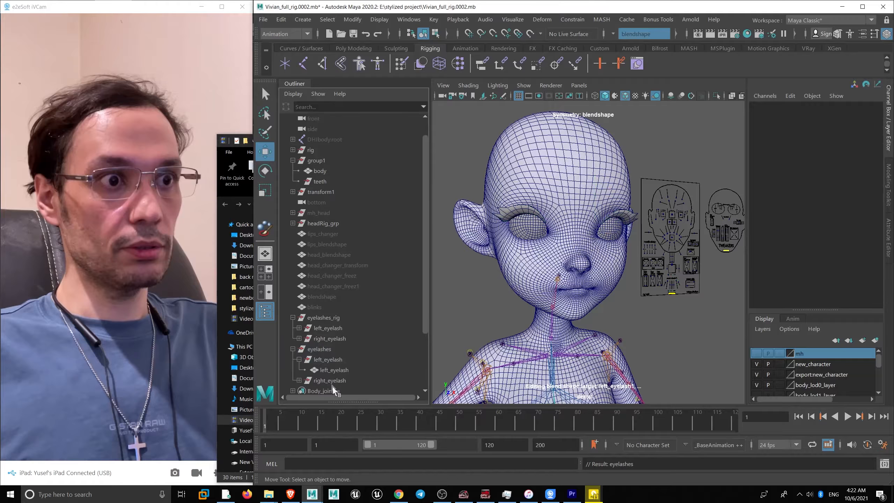
click(298, 380)
scroll(336, 355, down, 3)
click(341, 307)
key(Delete)
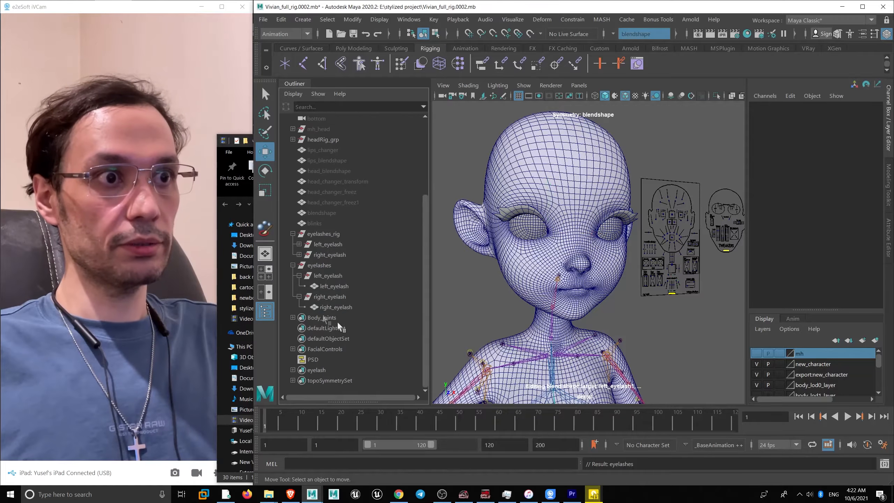
- Parent the eyelashes group to the head_drv joint
click(325, 268)
scroll(321, 300, up, 3)
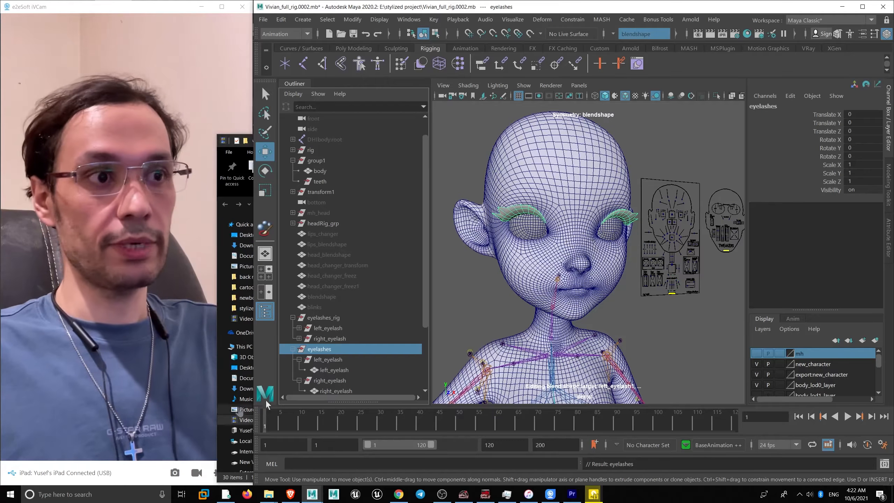
middle_drag(309, 370, 348, 343)
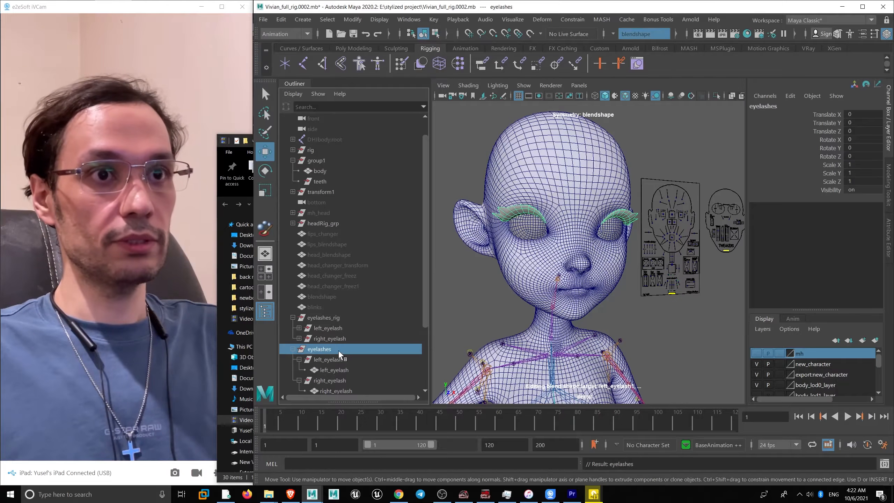
scroll(341, 355, up, 1)
scroll(577, 299, up, 5)
alt+drag(574, 303, 559, 280)
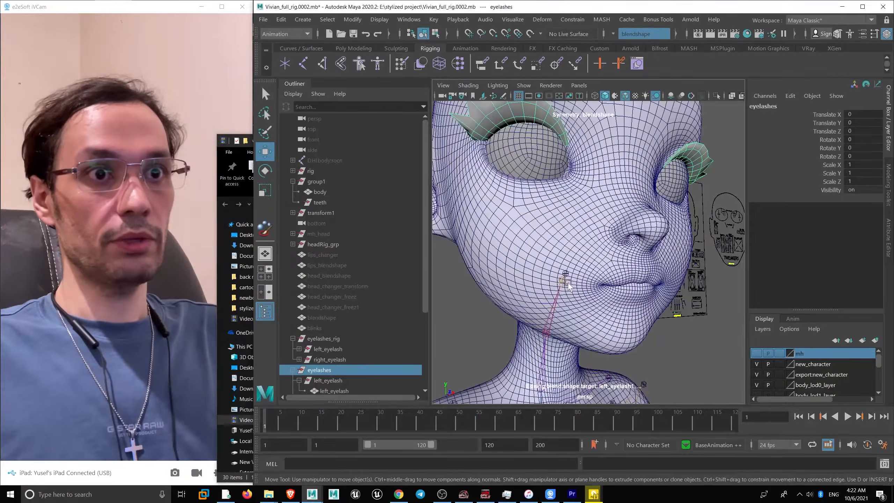
click(563, 281)
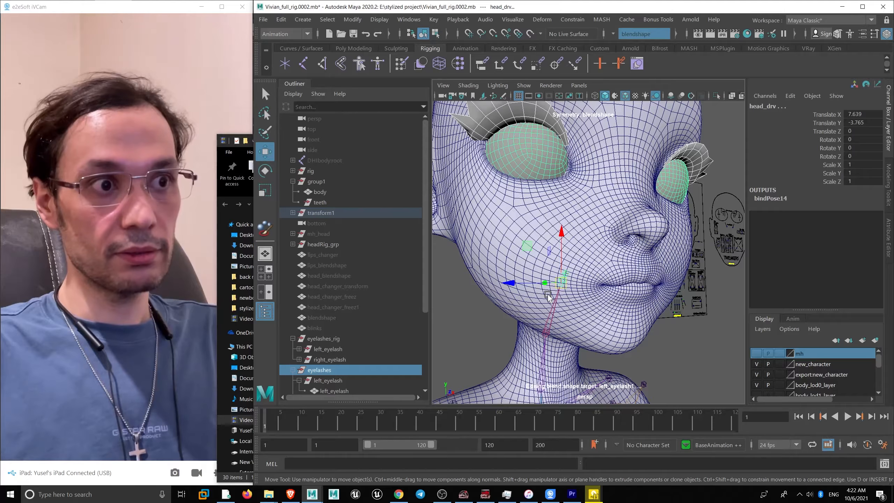
key(p)
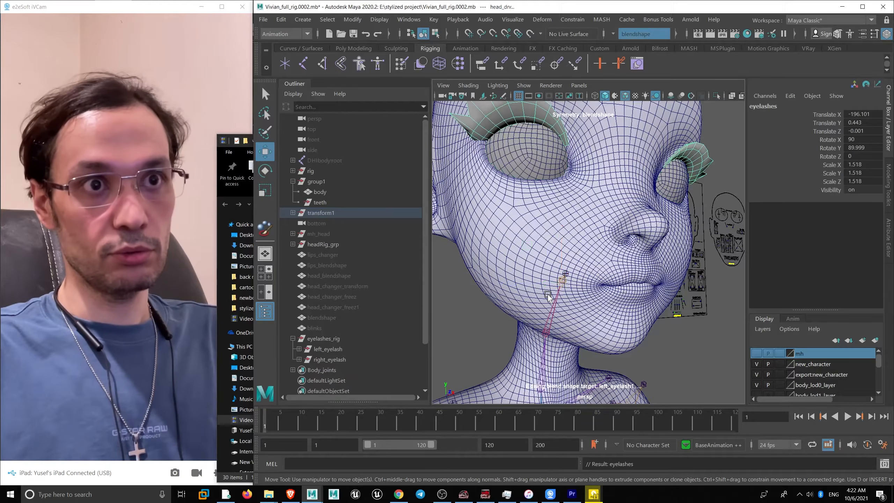
- Hide the original eyelashes_rig group and expand its left_eyelash subgroup in the hierarchy
click(318, 339)
key(ctrl+h)
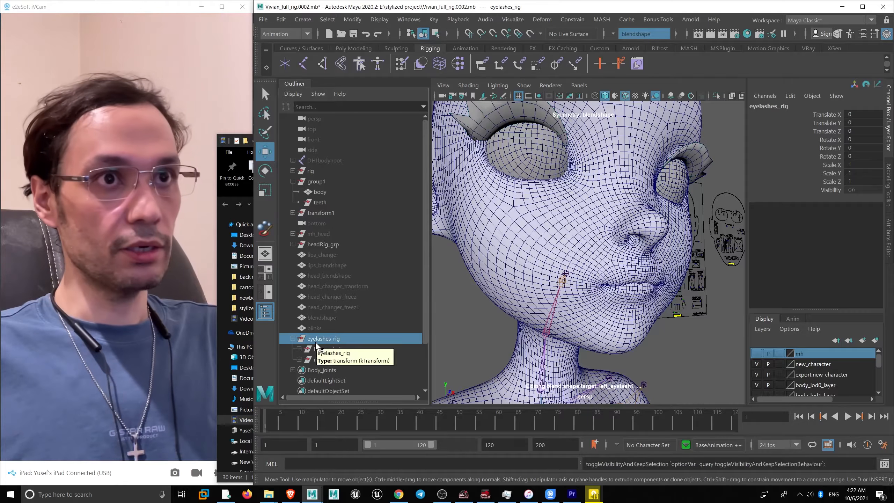
click(299, 349)
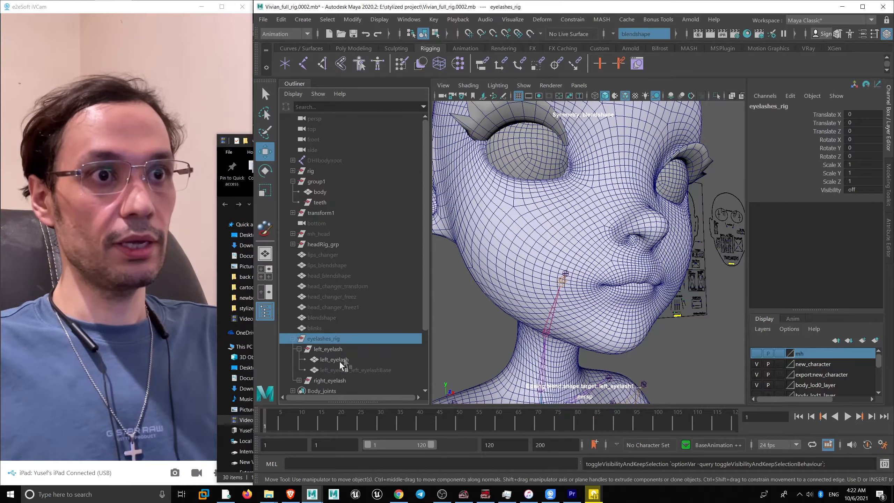
- Create a blend shape on the head-parented left eyelash, using the left_eyelash mesh in eyelashes_rig as the target
click(509, 120)
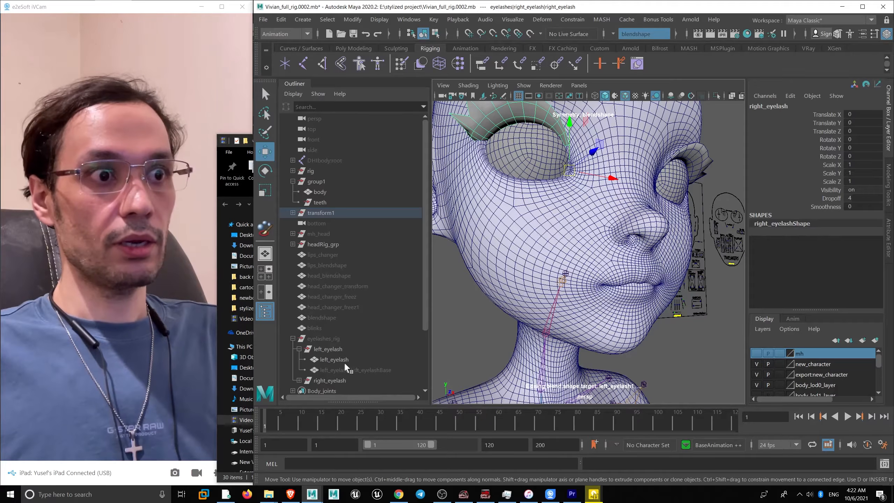
alt+drag(611, 303, 365, 354)
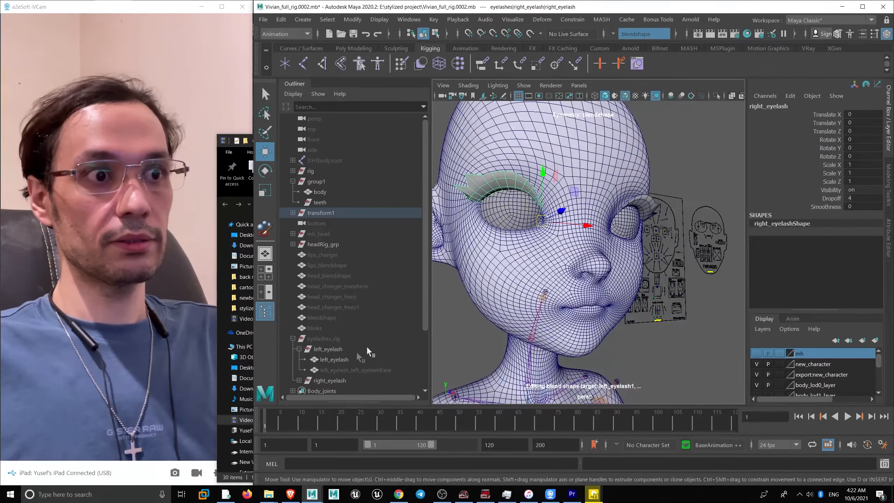
click(334, 359)
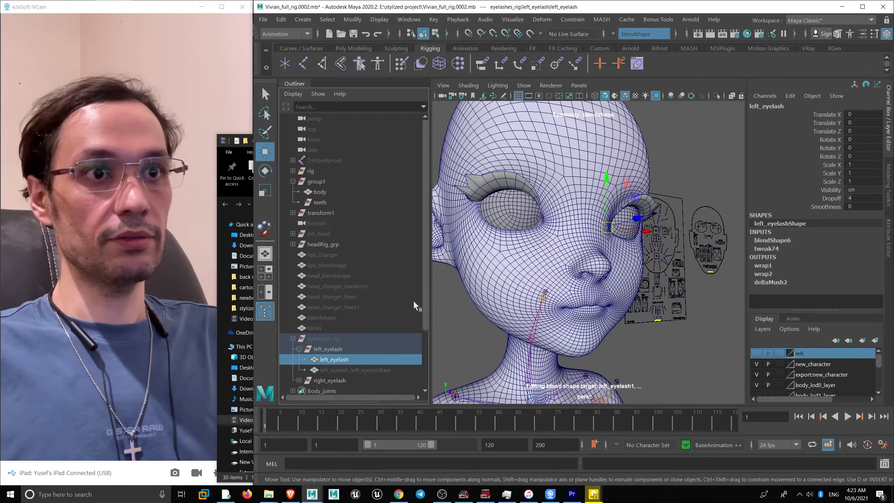
alt+drag(614, 239, 538, 260)
alt+right_drag(538, 260, 573, 279)
shift+click(585, 225)
key(space)
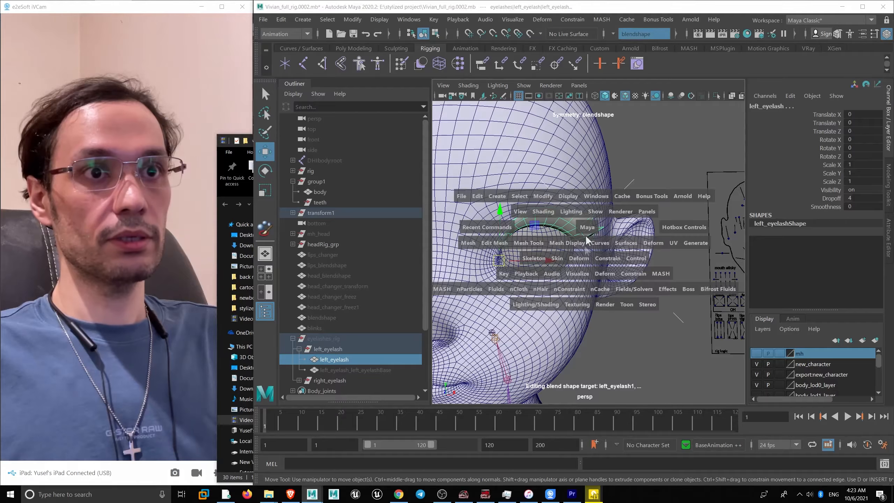
click(584, 257)
click(627, 24)
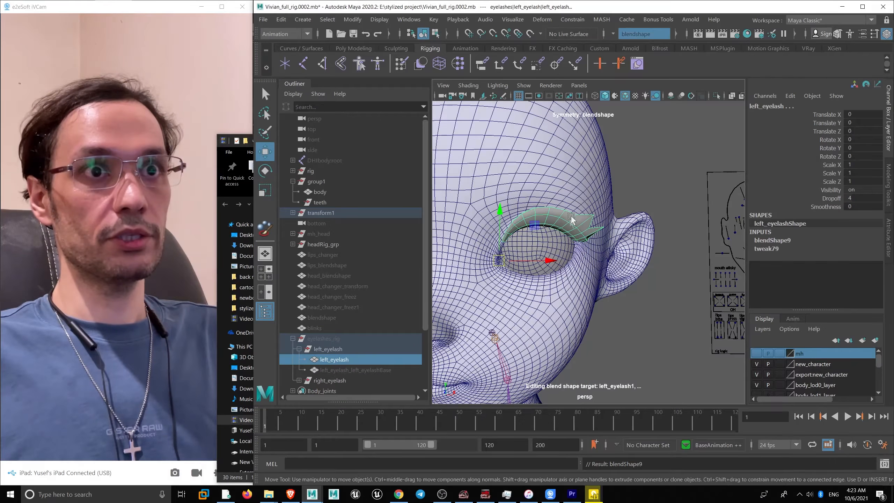
- Set the left_eyelash target weight to 1 in the left eyelash's new blend shape node
key(ctrl+a)
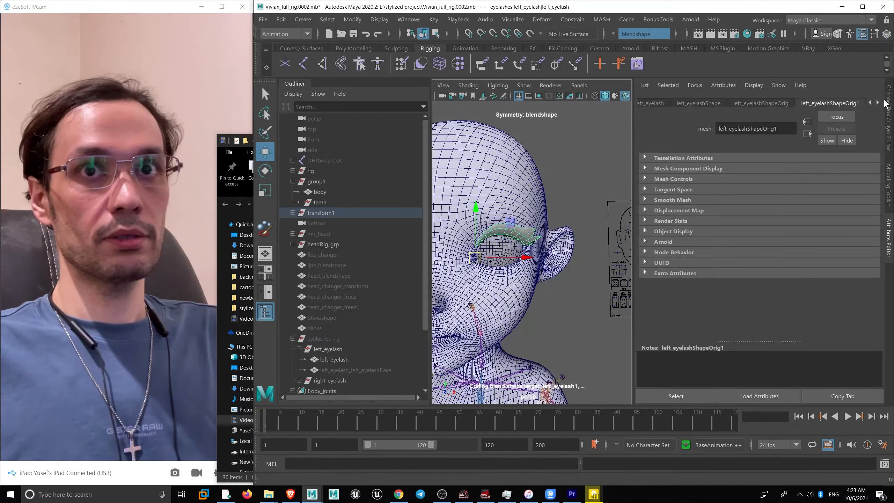
click(877, 103)
click(809, 102)
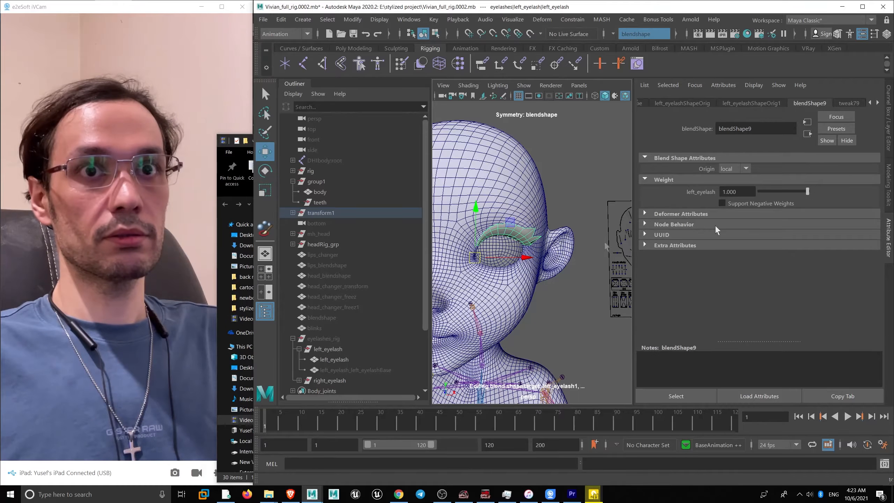
- Create a blend shape on the head-parented right eyelash, using the right_eyelash mesh in eyelashes_rig as the target
alt+drag(450, 310, 491, 271)
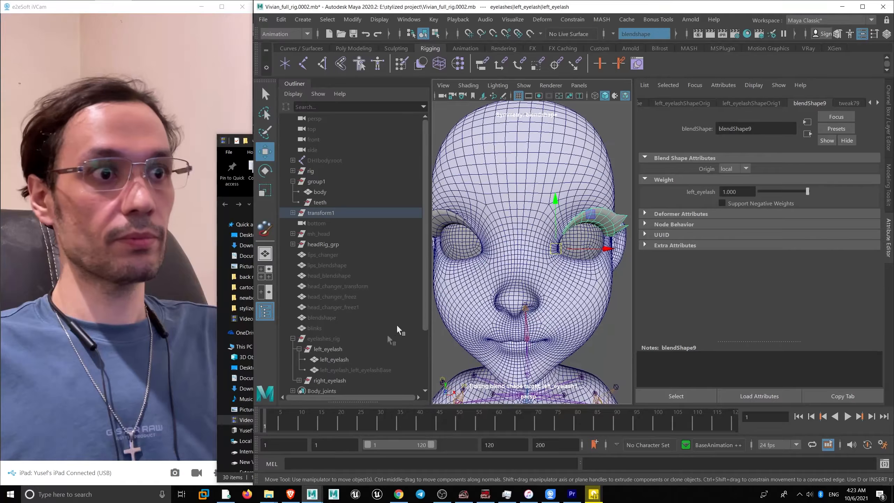
click(298, 380)
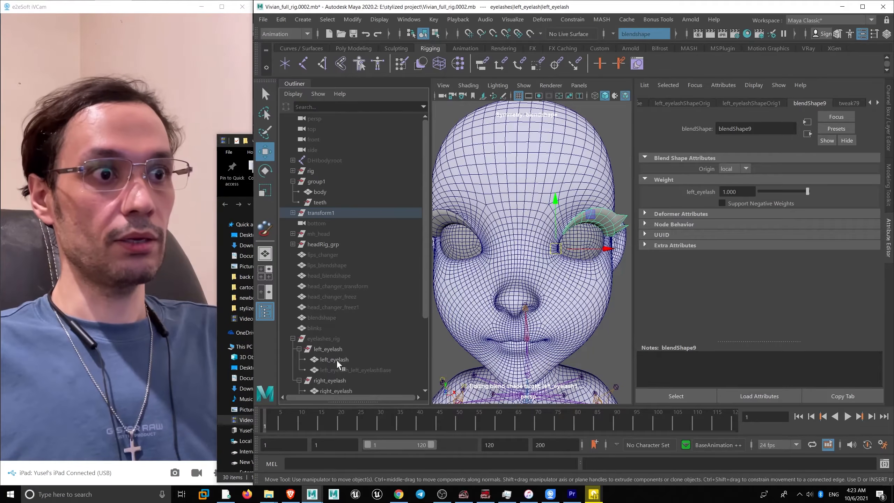
scroll(339, 365, down, 3)
click(334, 307)
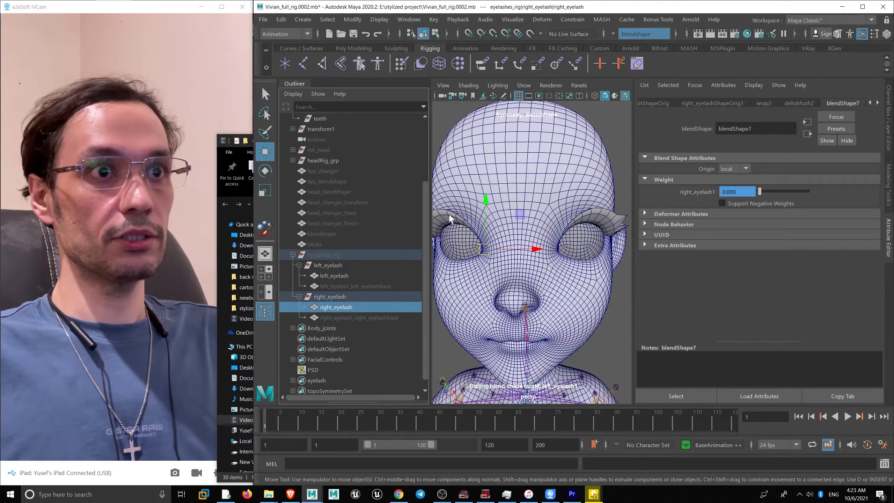
click(352, 277)
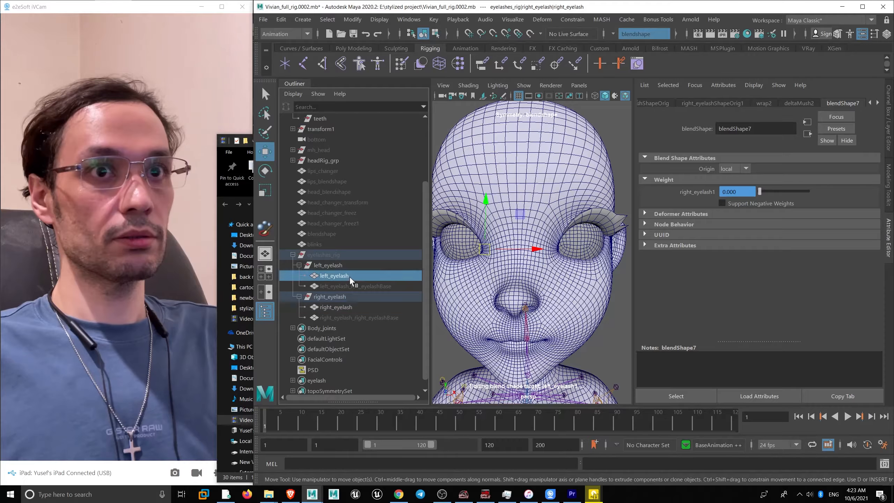
click(343, 307)
alt+drag(499, 266, 516, 264)
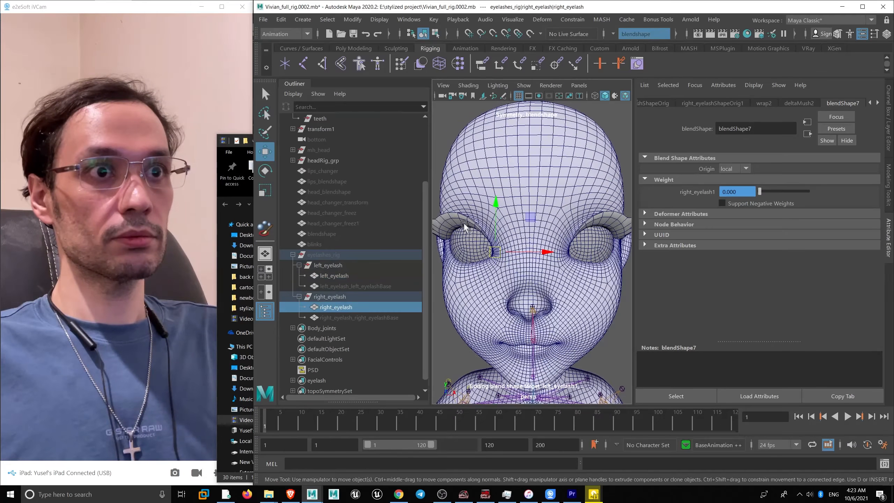
click(515, 266)
key(space)
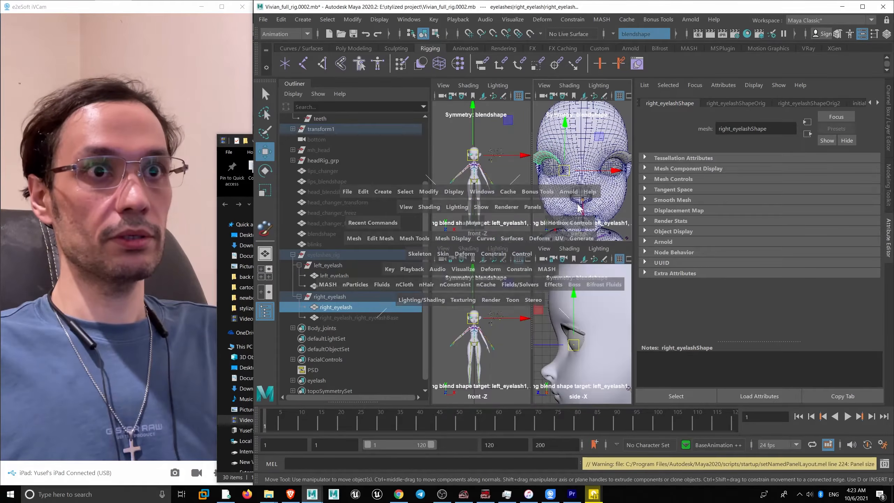
key(space)
key(space)
drag(488, 265, 532, 23)
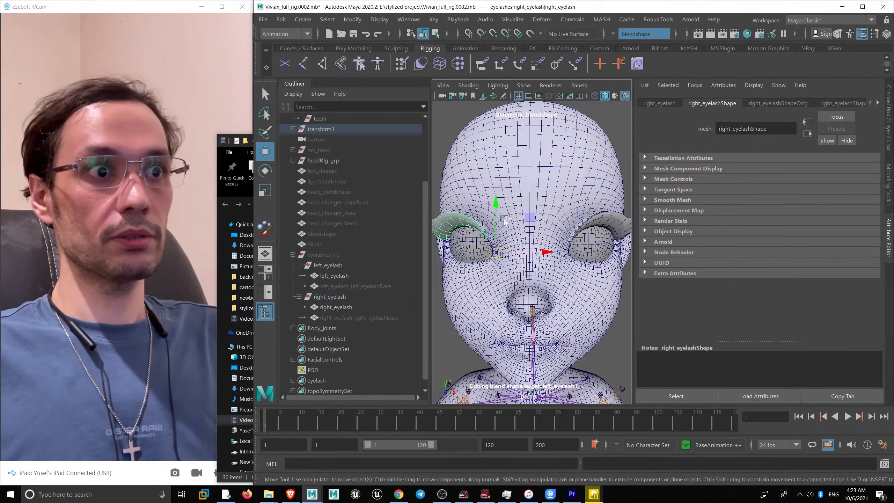
- Open the attributes of the right eyelash's new blend shape node, blendShape10
click(888, 119)
key(ctrl+a)
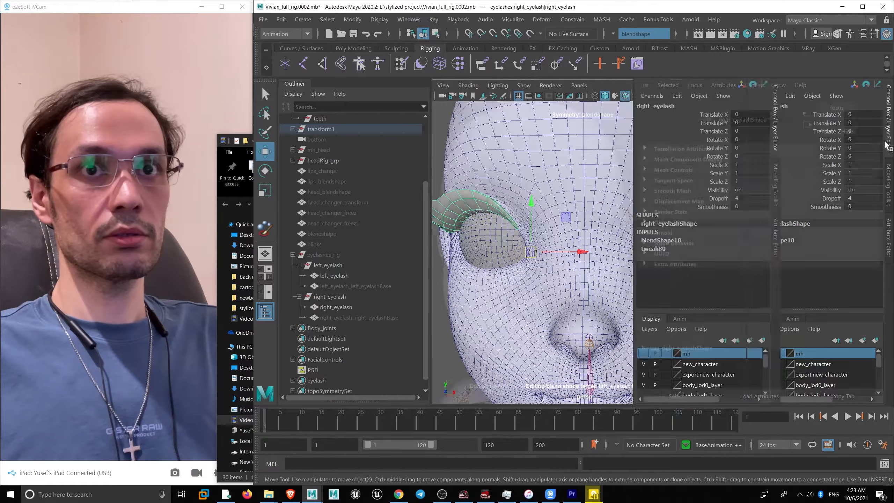
click(877, 103)
click(877, 102)
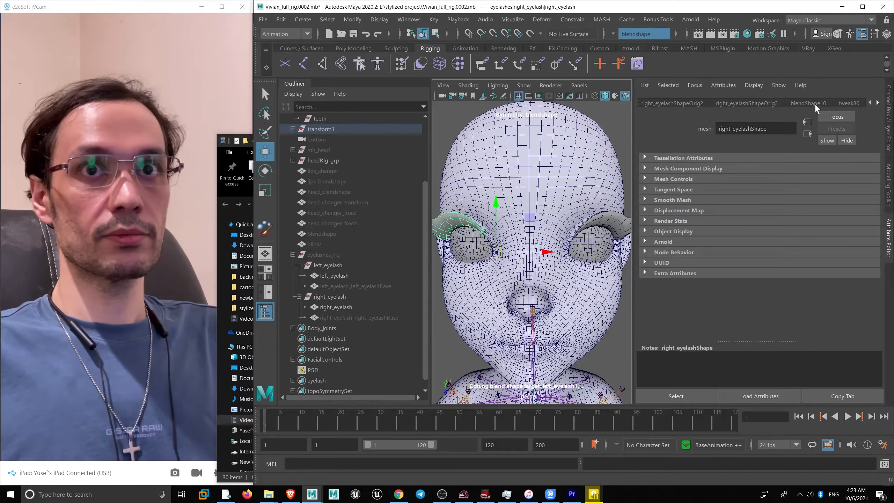
click(814, 104)
- Rotate the neck_02_drv joint to about -3.8, -7.5 and 18.2 degrees in X, Y and Z
click(539, 317)
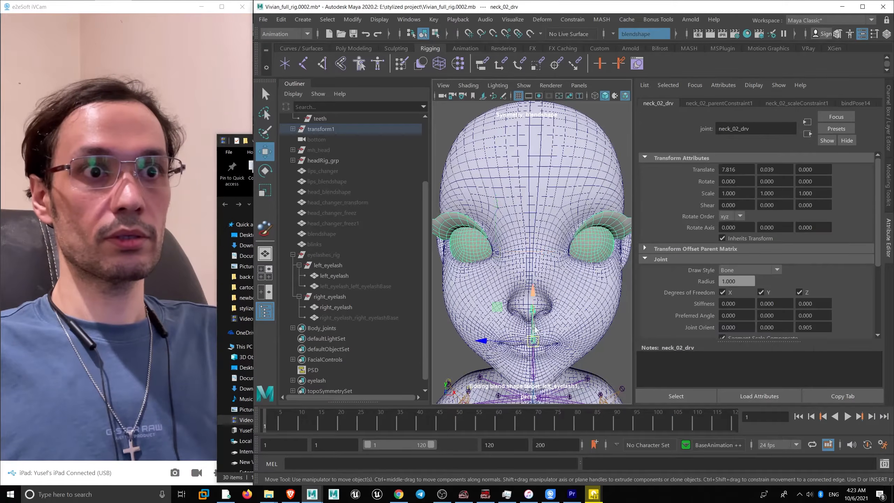
key(e)
drag(540, 320, 538, 286)
scroll(539, 305, down, 4)
scroll(537, 286, up, 1)
click(890, 131)
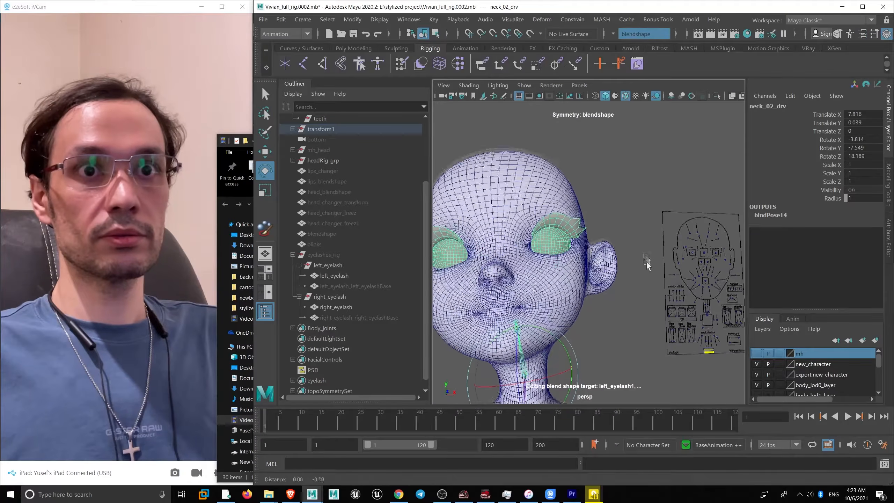
- Close the left eye by moving CTRL_L_eye_blink to Translate Y 1, and save the scene
click(718, 244)
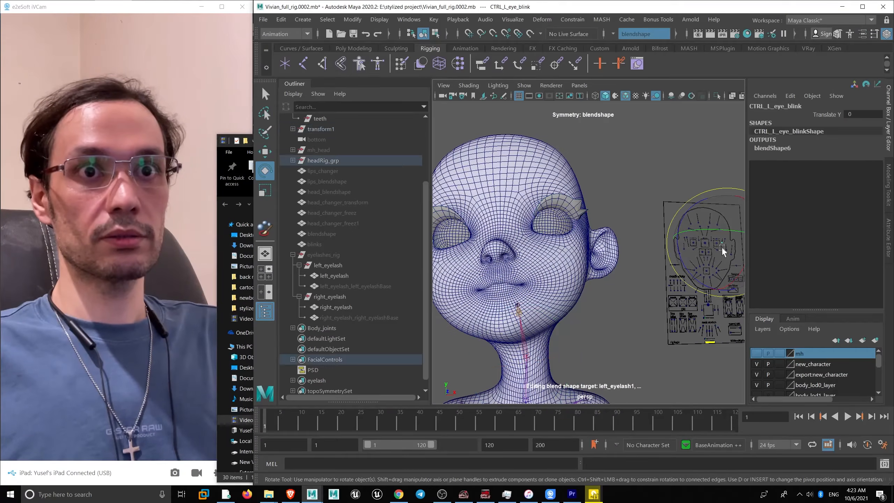
key(w)
mouse_move(719, 248)
mouse_down()
mouse_move(720, 264)
mouse_move(722, 240)
mouse_move(716, 263)
mouse_up()
scroll(581, 318, down, 1)
scroll(564, 316, down, 5)
alt+drag(562, 317, 580, 303)
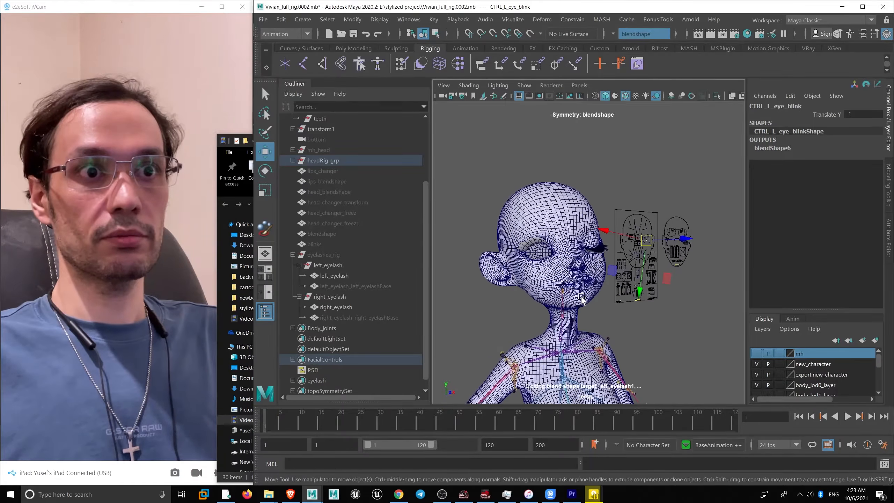
key(ctrl+s)
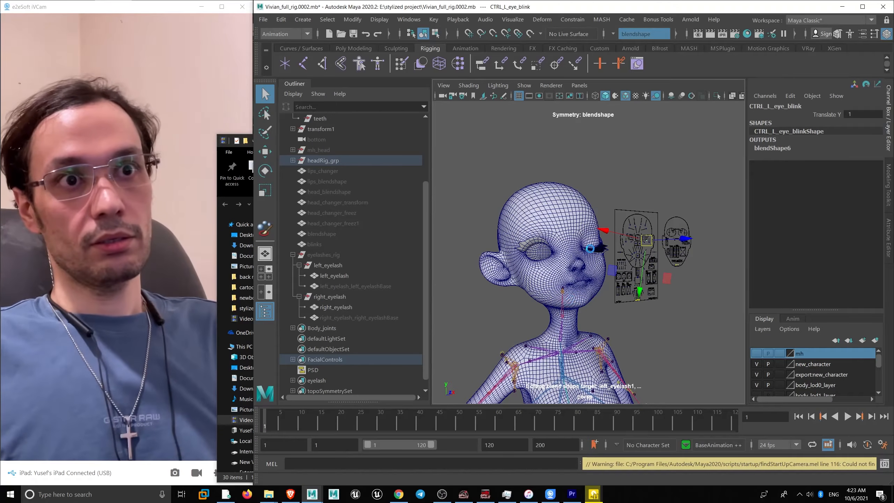
- Unlock the normals of both head-parented eyelash meshes
key(w)
click(537, 247)
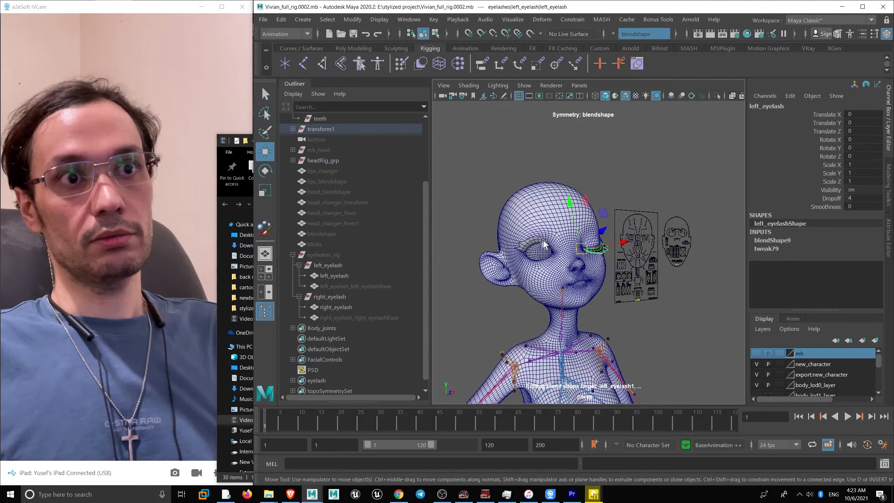
alt+drag(537, 247, 540, 264)
alt+right_drag(540, 264, 630, 292)
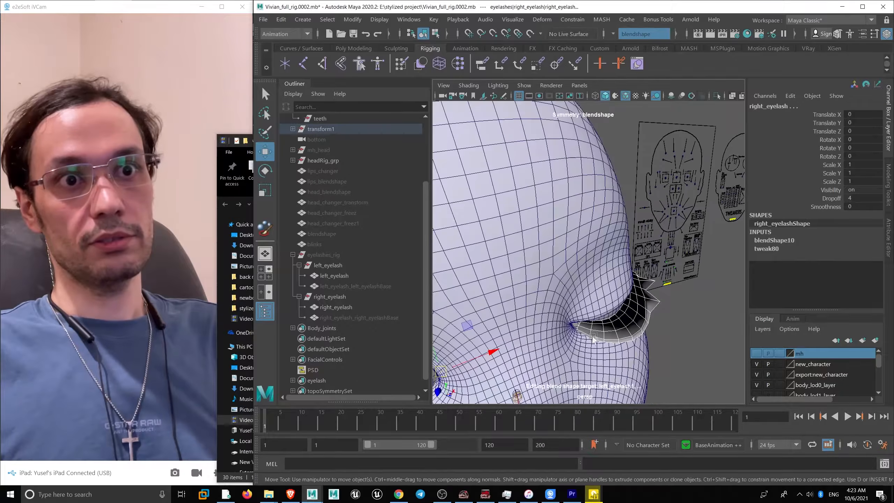
alt+drag(630, 292, 636, 318)
alt+right_drag(635, 319, 598, 299)
alt+drag(598, 299, 555, 209)
click(285, 34)
click(285, 46)
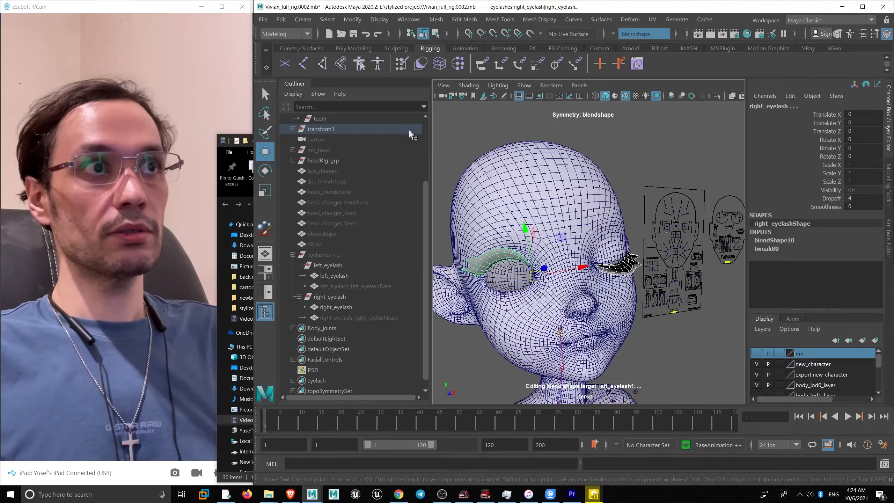
scroll(575, 210, up, 2)
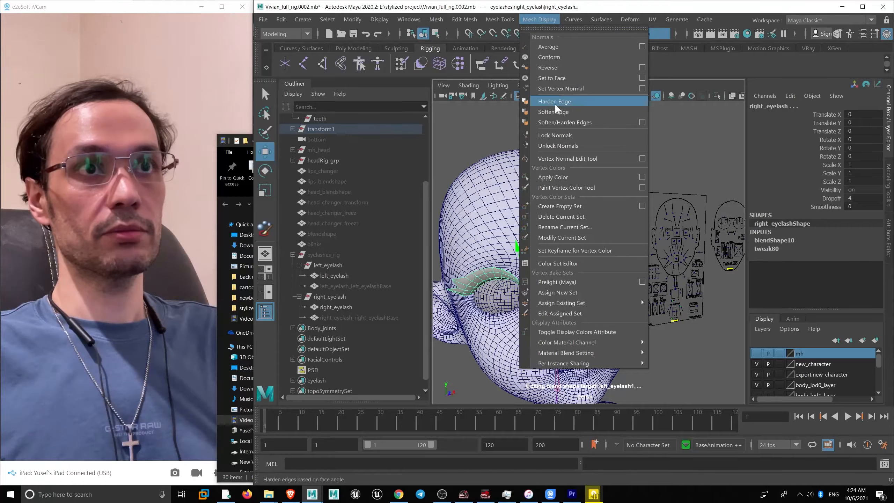
click(580, 152)
alt+drag(580, 152, 679, 332)
- Try softening the edges of the left and right eyelash meshes, and undo it
click(643, 396)
alt+drag(482, 352, 549, 313)
click(601, 338)
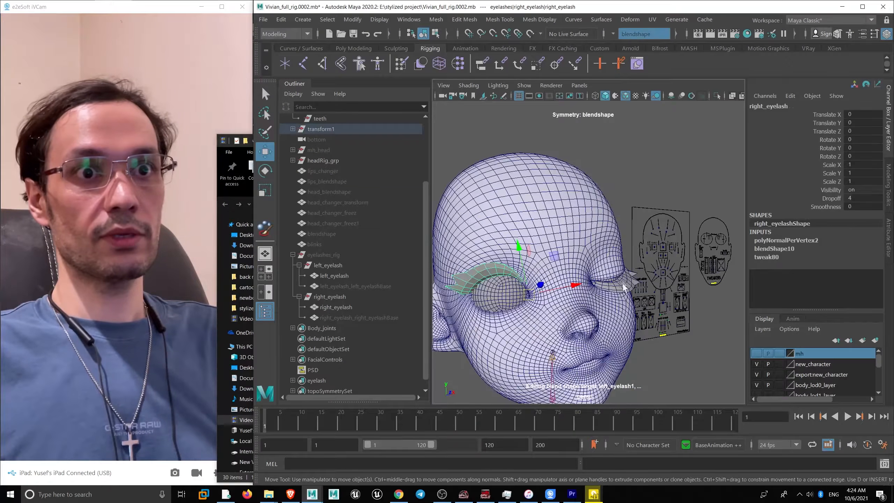
click(622, 285)
alt+drag(622, 286, 549, 274)
shift+right_click(643, 206)
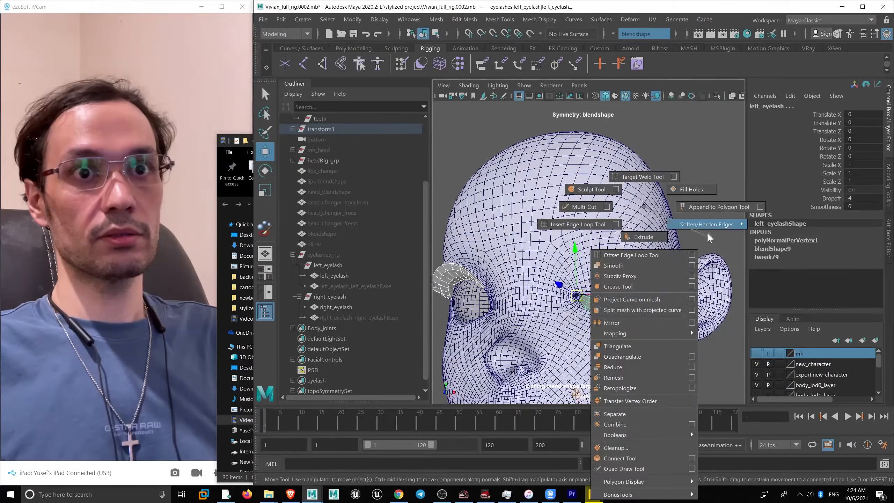
click(739, 220)
alt+drag(668, 267, 626, 282)
scroll(620, 285, up, 3)
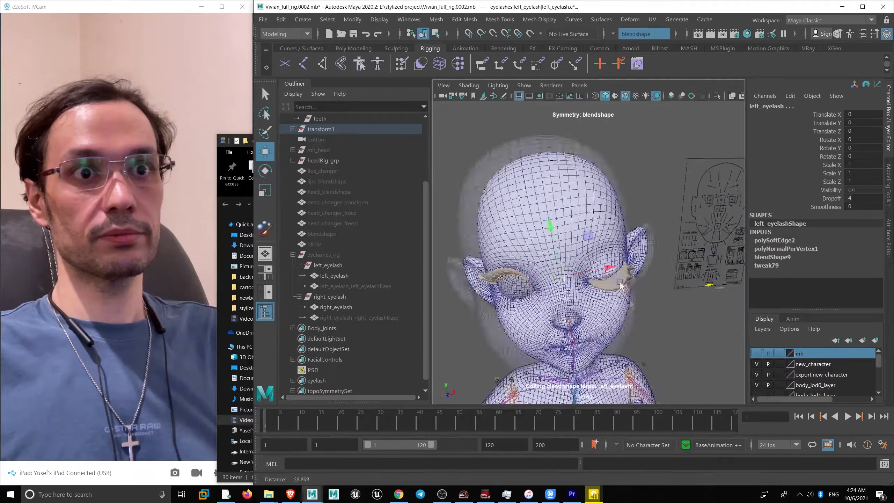
scroll(620, 285, up, 5)
key(ctrl+z)
- Apply Soften/Harden Edges to both eyelash meshes with an angle of 30
shift+right_drag(638, 206, 640, 296)
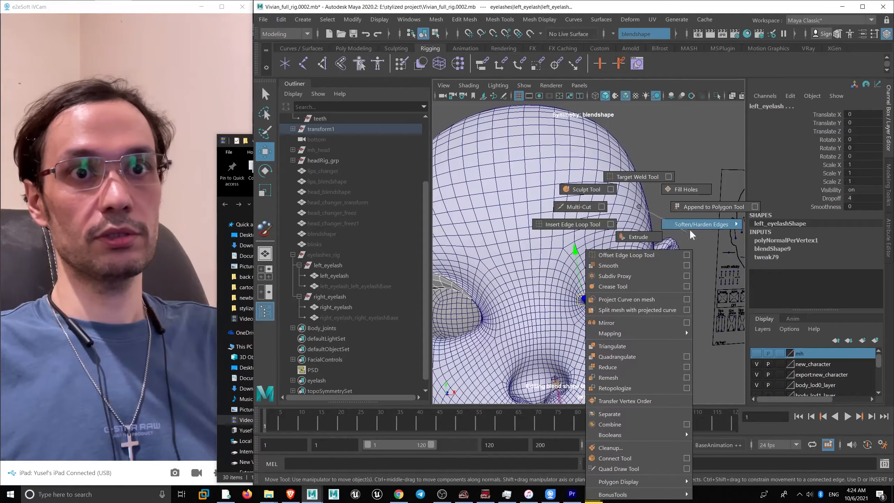
shift+right_drag(749, 216, 738, 243)
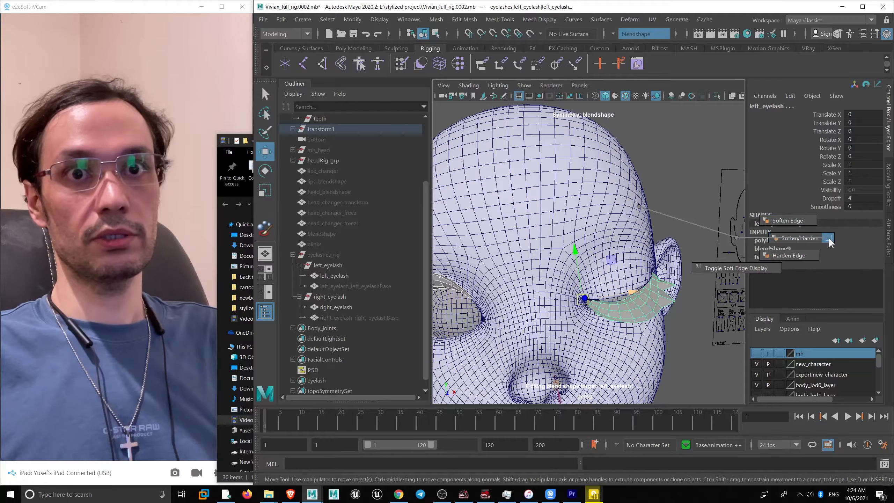
shift+right_drag(829, 239, 829, 239)
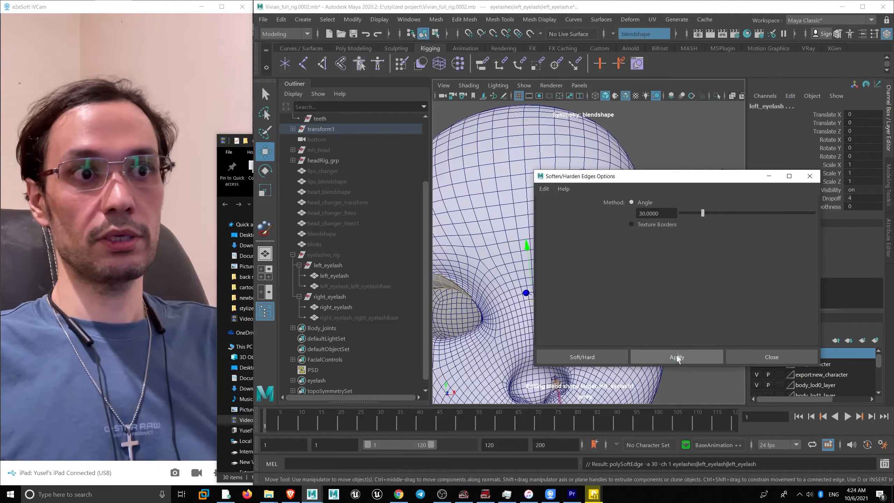
click(678, 355)
click(757, 356)
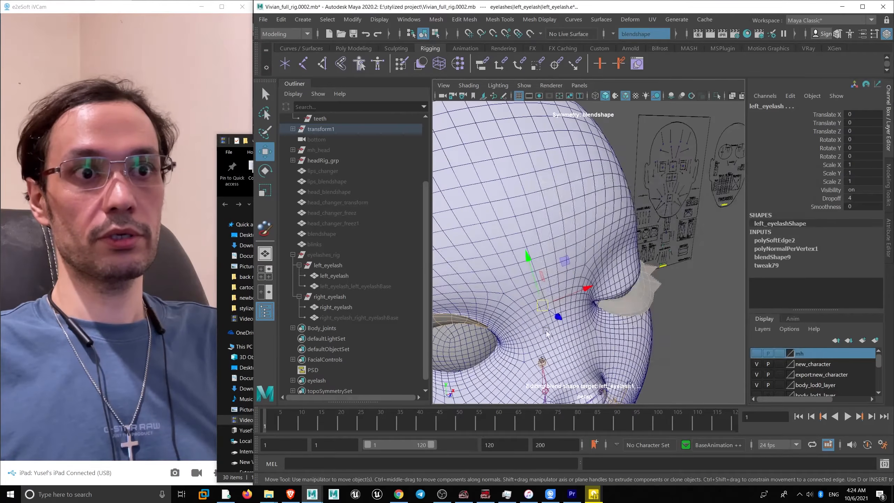
- Turn off the wireframe overlay on the shaded model to check the smoothed left eyelash
alt+drag(669, 303, 639, 306)
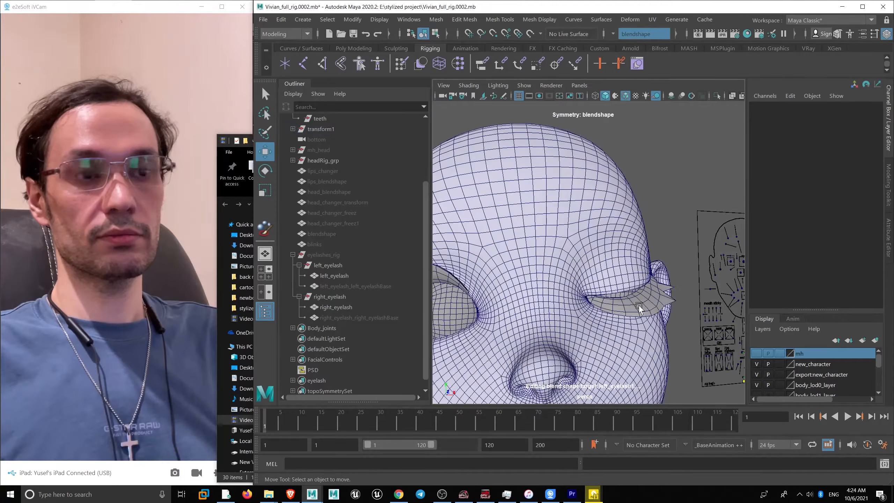
click(637, 311)
scroll(639, 309, down, 3)
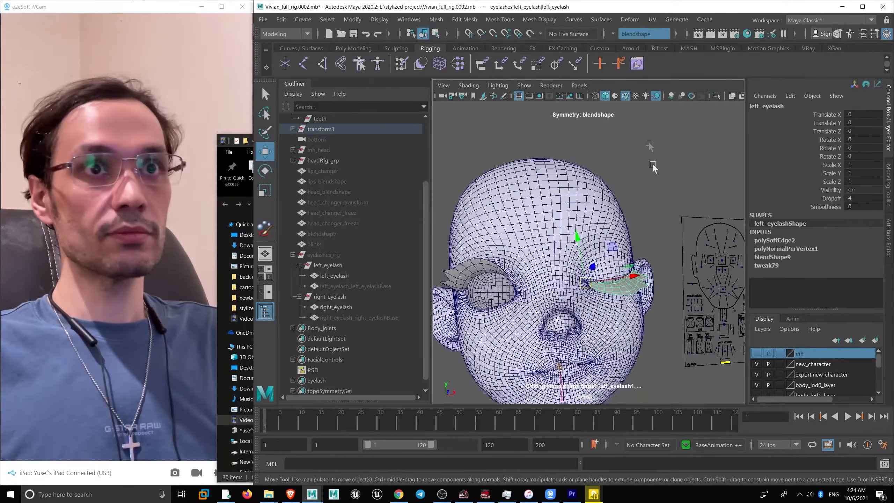
click(624, 97)
scroll(621, 275, down, 3)
alt+drag(613, 291, 640, 281)
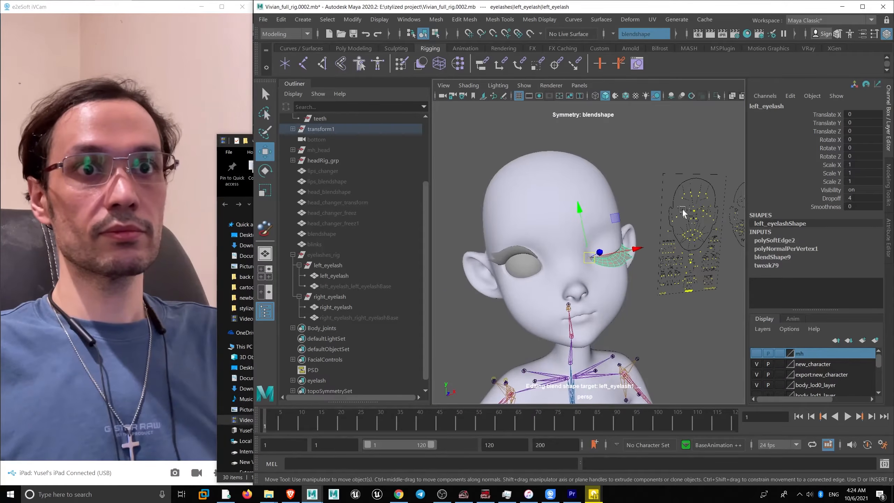
- Open the jaw sideways by moving CTRL_C_jaw to about -1 in Translate X and 0.85 in Translate Y
alt+drag(683, 213, 723, 309)
click(569, 347)
scroll(573, 348, down, 3)
key(e)
key(q)
click(721, 308)
key(w)
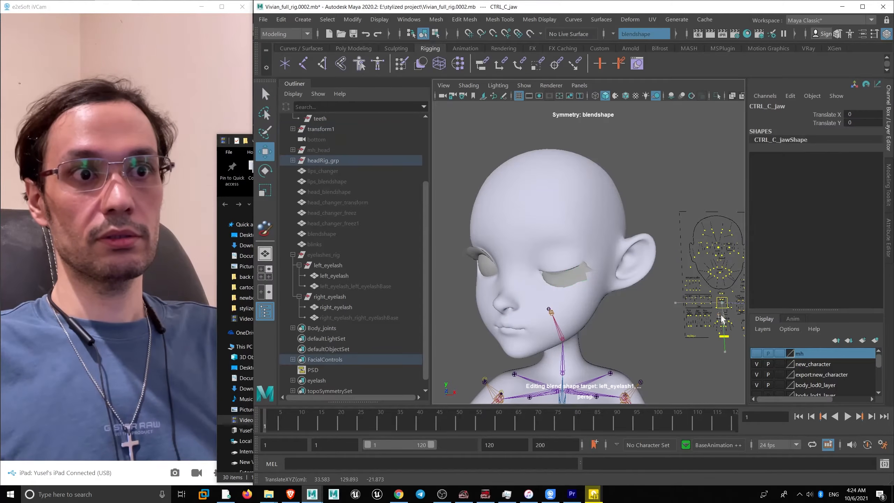
drag(734, 321, 716, 325)
alt+drag(577, 299, 608, 280)
alt+right_drag(608, 280, 669, 335)
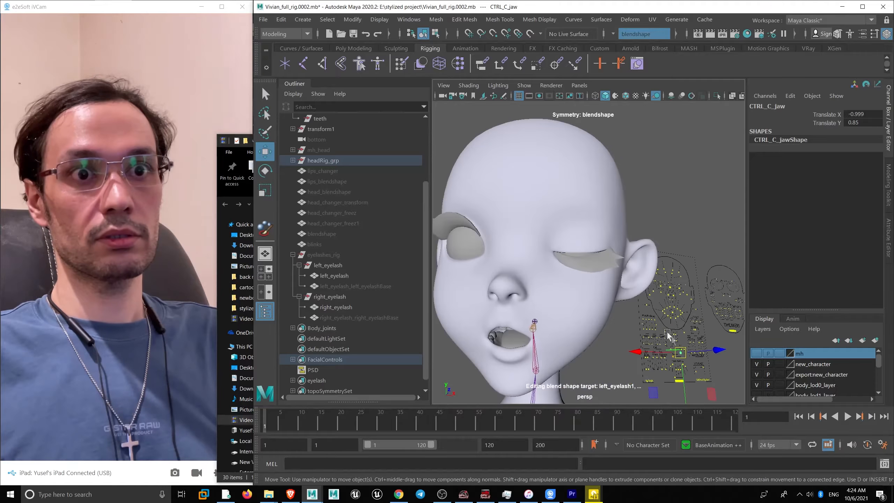
alt+drag(666, 356, 690, 338)
alt+drag(679, 282, 670, 295)
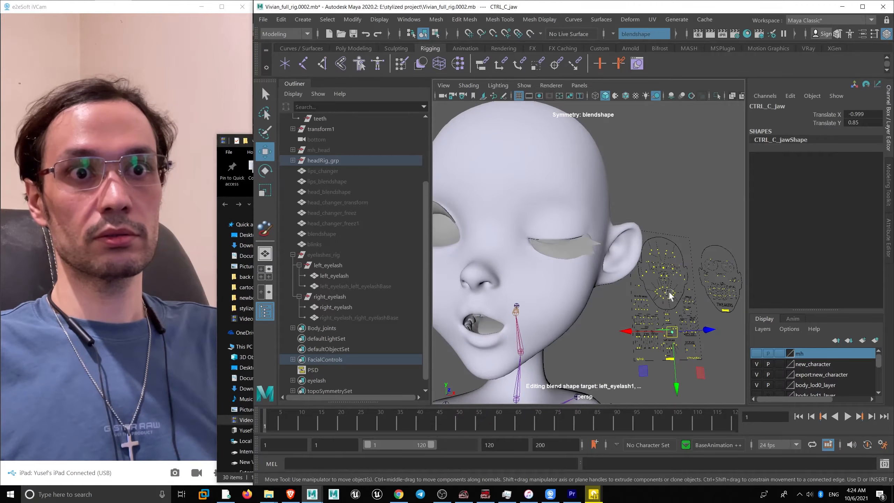
- Try CTRL_R_mouth_sharpCornerPull at Translate Y 1, and undo the move
click(659, 289)
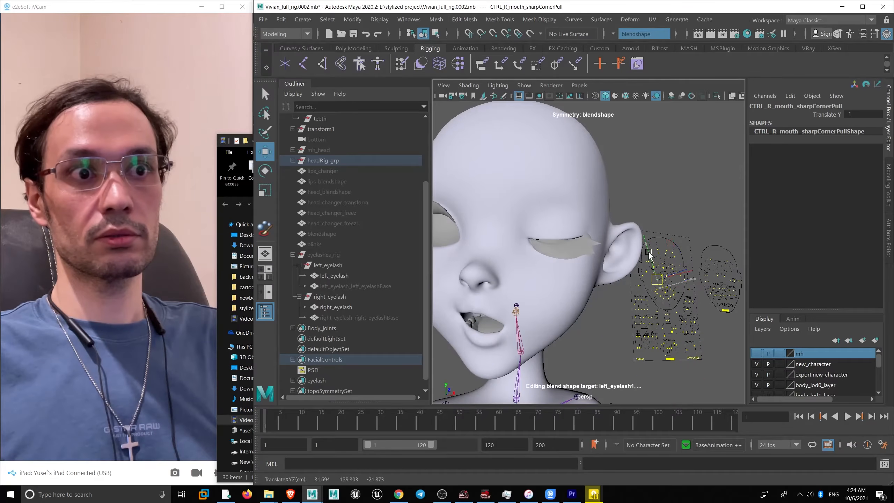
drag(680, 280, 652, 243)
key(ctrl+z)
alt+drag(670, 285, 655, 264)
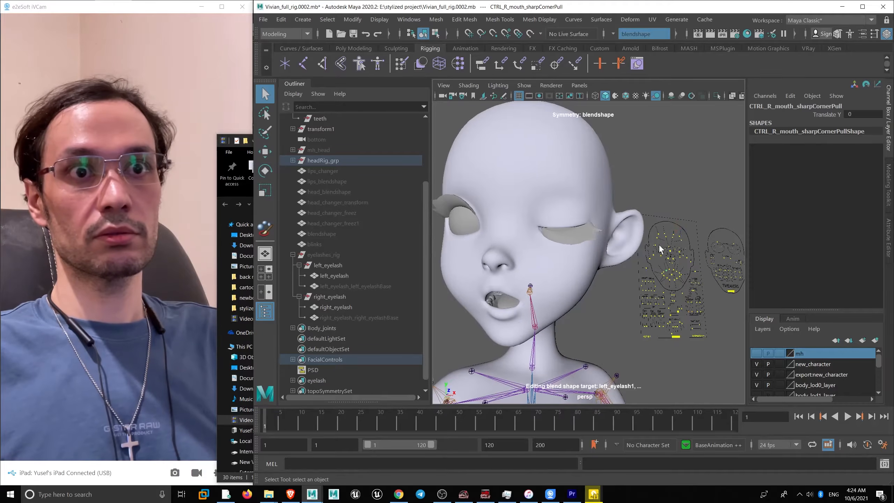
- Try moving the CTRL_C_mouth control diagonally to test the mouth deformation, and undo the move
key(q)
click(656, 264)
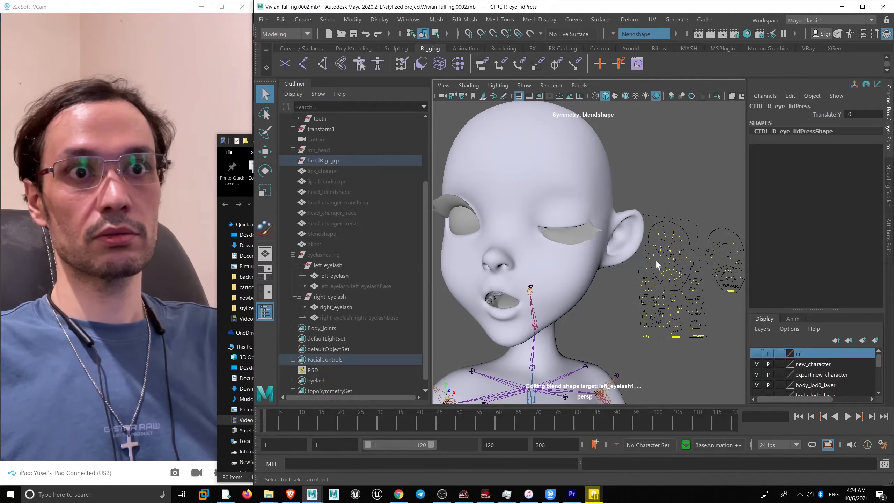
click(671, 277)
key(w)
drag(684, 261, 659, 250)
key(ctrl+z)
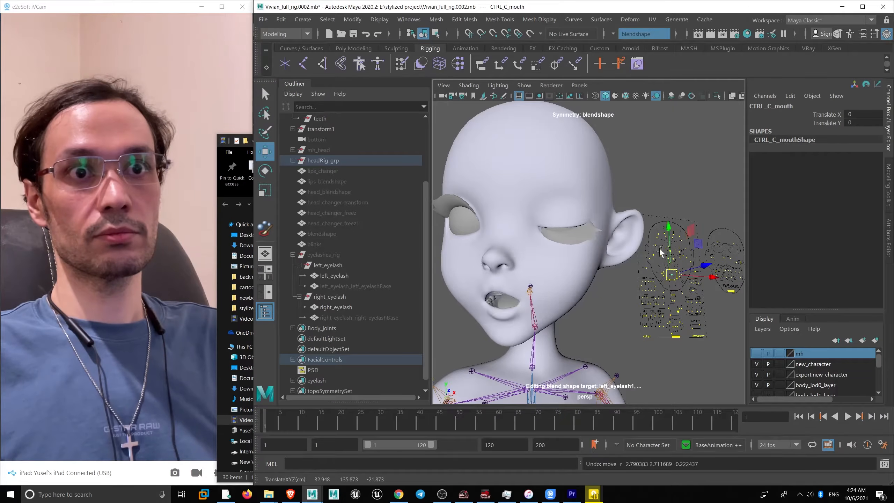
- Try raising the right arm by rotating the upperarm_r_drv joint
alt+right_drag(659, 249, 672, 284)
alt+middle_drag(671, 307, 666, 296)
alt+right_drag(666, 296, 598, 313)
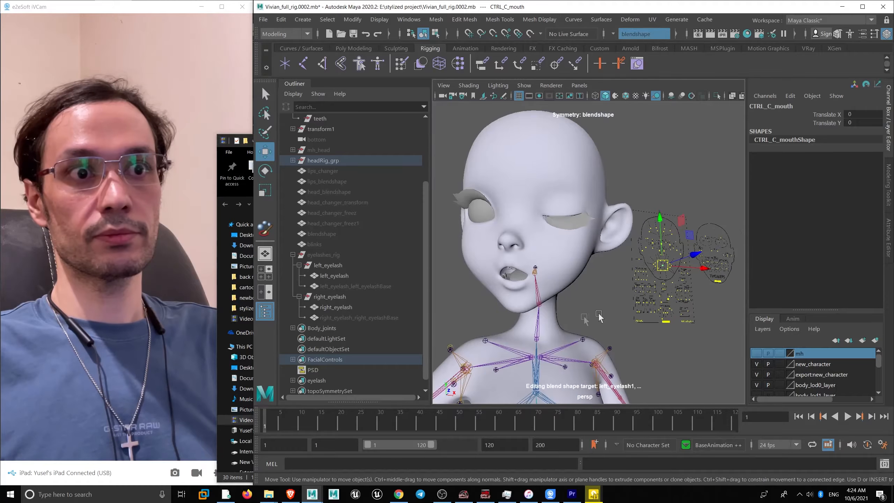
click(538, 330)
key(e)
alt+drag(566, 352, 551, 330)
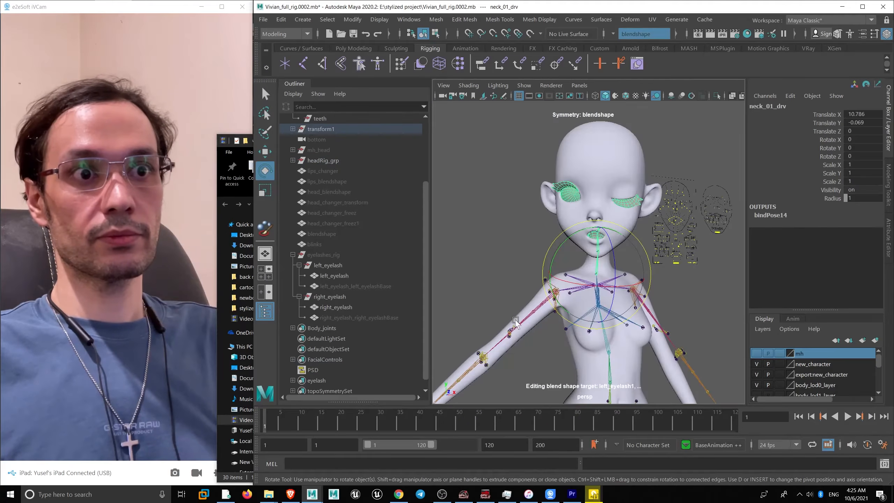
click(551, 331)
drag(560, 248, 555, 274)
alt+drag(556, 274, 579, 290)
key(q)
- Try rotating the clavicle_r_drv joint to about -32 degrees in Y, and undo the clavicle and upper arm rotations
click(640, 290)
key(e)
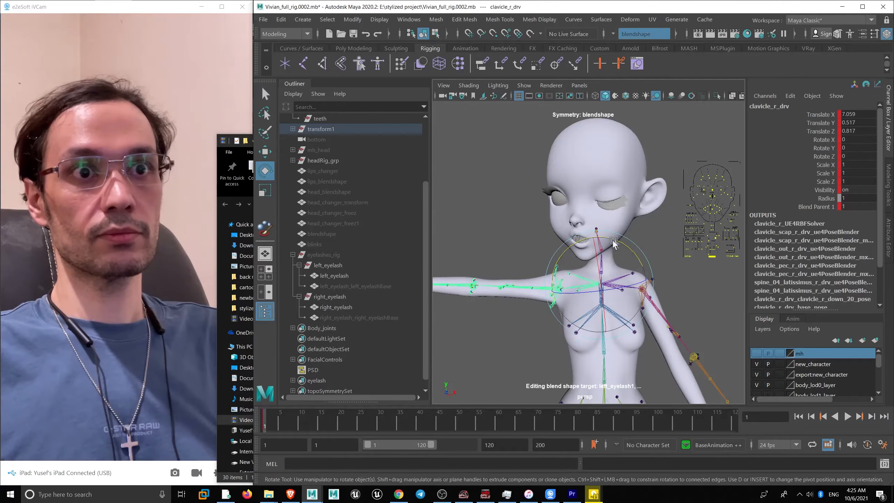
drag(638, 287, 635, 293)
alt+middle_drag(653, 359, 648, 286)
alt+right_drag(649, 286, 523, 286)
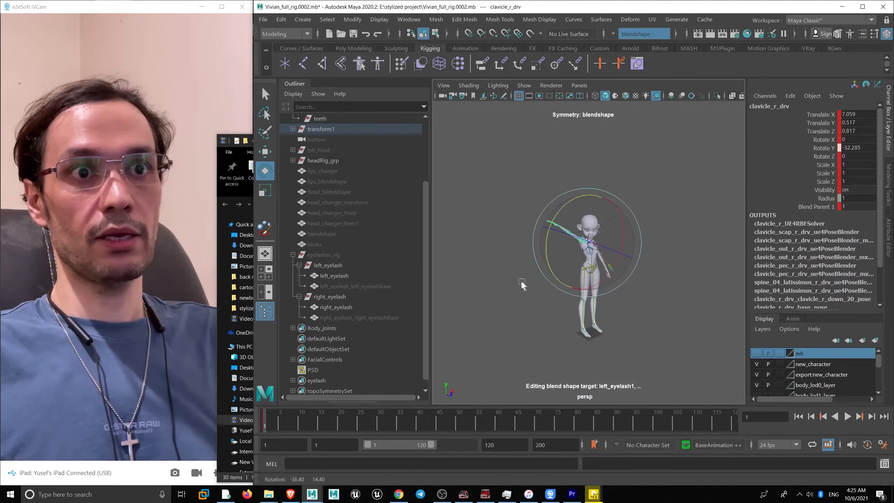
alt+drag(523, 285, 534, 279)
alt+right_drag(534, 279, 561, 345)
alt+drag(560, 345, 584, 346)
key(ctrl+z)
key(ctrl+z)
key(ctrl+z)
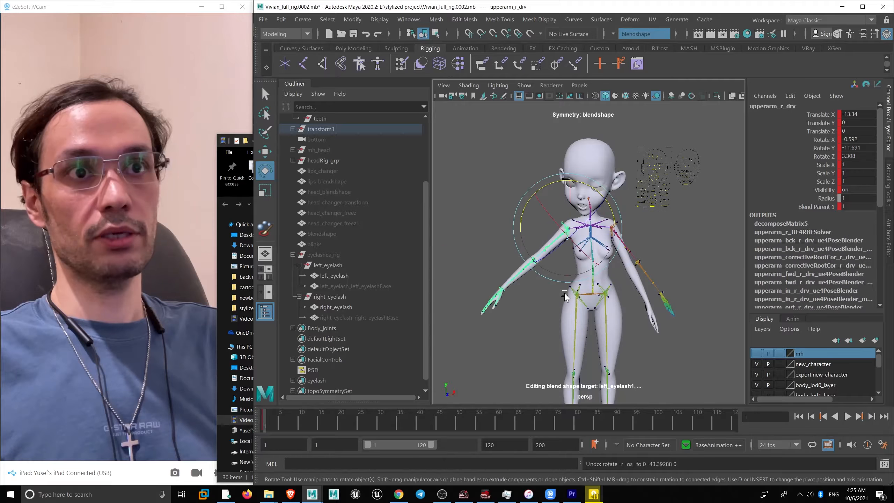
- Turn the wireframe overlay back on for the shaded model around the head
scroll(582, 236, up, 8)
key(q)
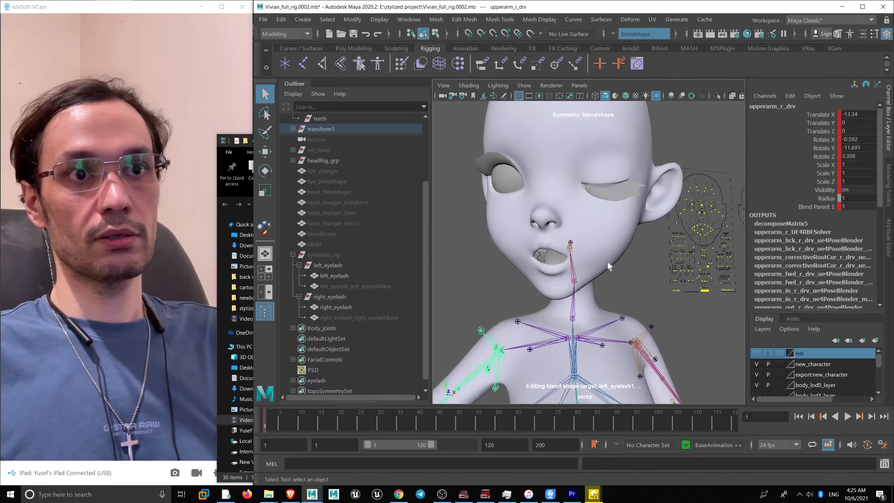
alt+drag(613, 184, 649, 114)
click(625, 95)
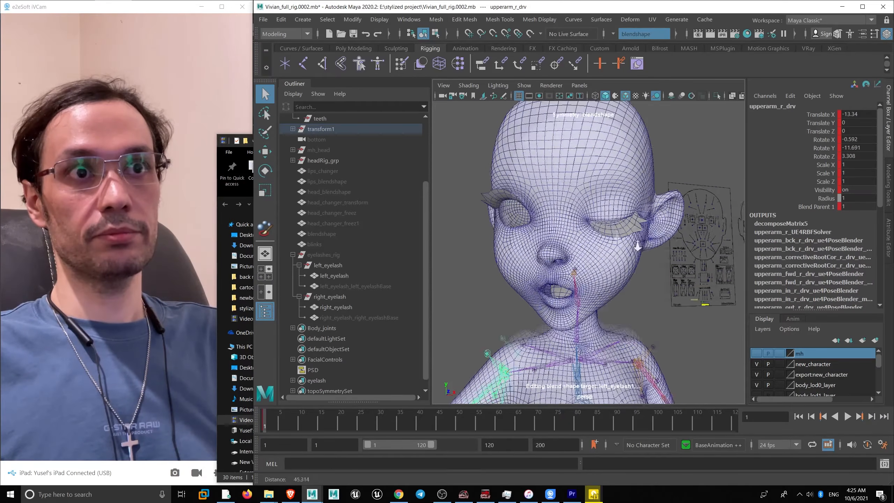
- Reset the rotation of the neck_02_drv joint to 0 on all axes
alt+drag(619, 211, 619, 296)
click(580, 299)
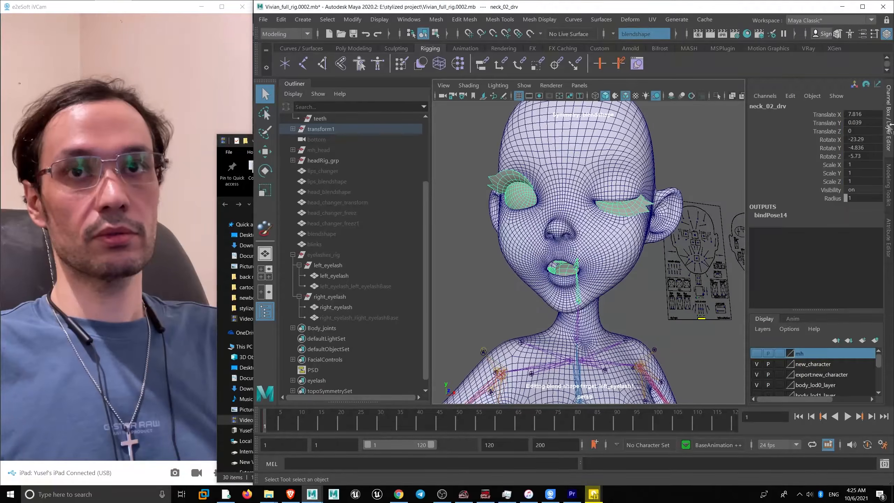
right_drag(577, 296, 683, 247)
alt+drag(683, 247, 550, 282)
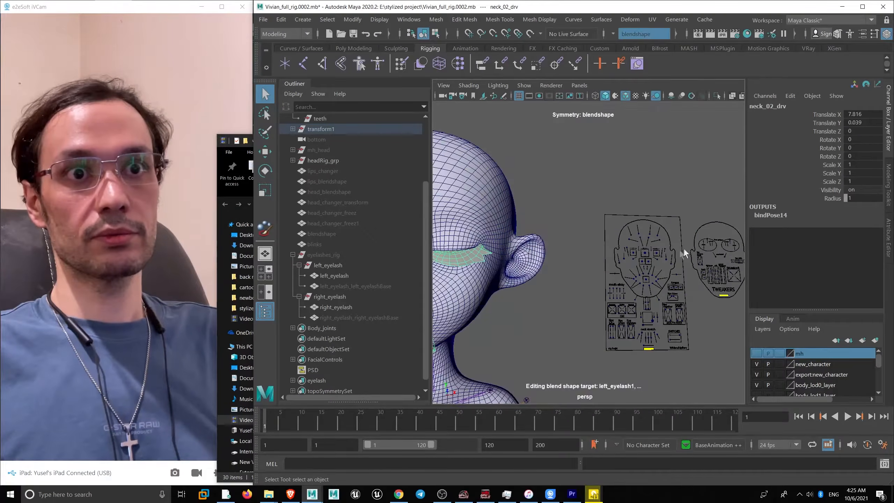
- Set the Translate Y of the CTRL_L_eye_blink control to 0
click(662, 257)
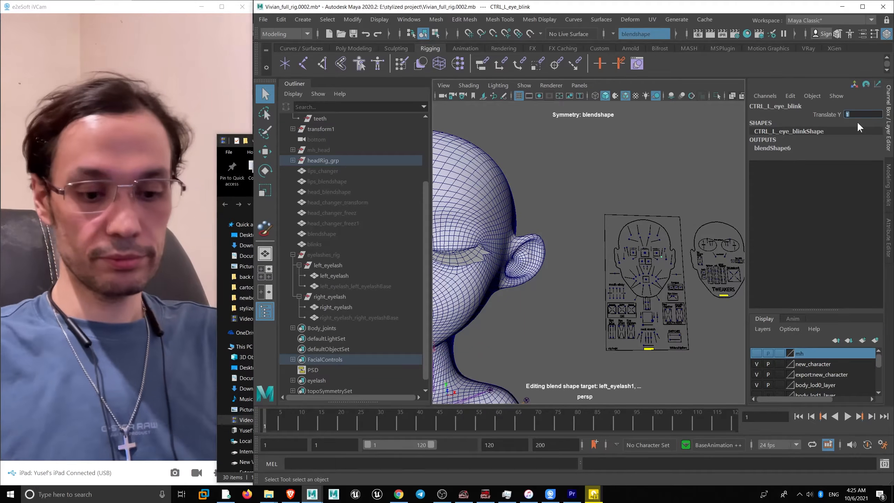
text(0)
key(Return)
alt+right_drag(547, 261, 514, 243)
alt+drag(513, 243, 602, 252)
alt+middle_drag(602, 251, 633, 191)
alt+right_drag(633, 190, 627, 306)
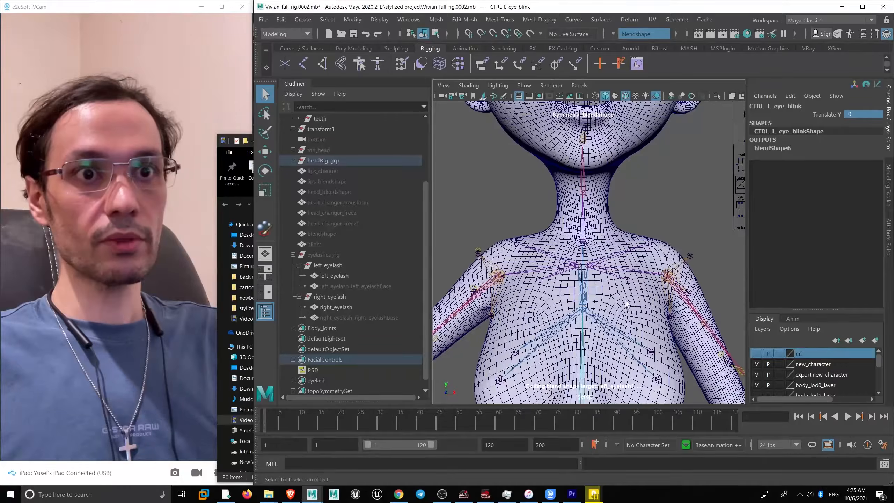
- Try rotating the left upper arm joint to test the arm deformation
alt+drag(627, 306, 629, 279)
alt+middle_drag(721, 373, 632, 274)
alt+right_drag(632, 273, 588, 231)
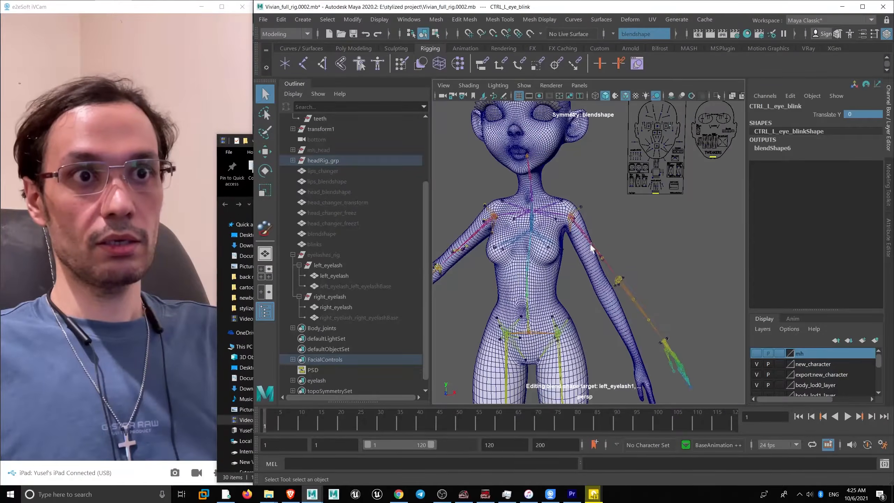
click(588, 230)
key(e)
drag(618, 226, 622, 278)
alt+right_drag(627, 297, 569, 285)
- Undo the recent facial control, neck and arm changes step by step until the character is back in its neutral pose
key(ctrl+z)
key(ctrl+z)
key(ctrl+z)
key(ctrl+z)
key(ctrl+z)
key(ctrl+z)
key(ctrl+z)
key(ctrl+z)
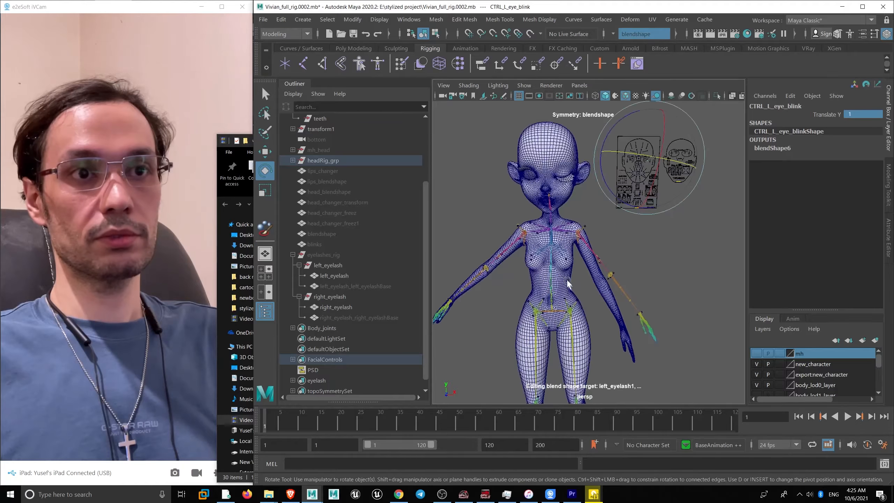
key(ctrl+z)
key(ctrl+z)
key(ctrl+z)
key(ctrl+z)
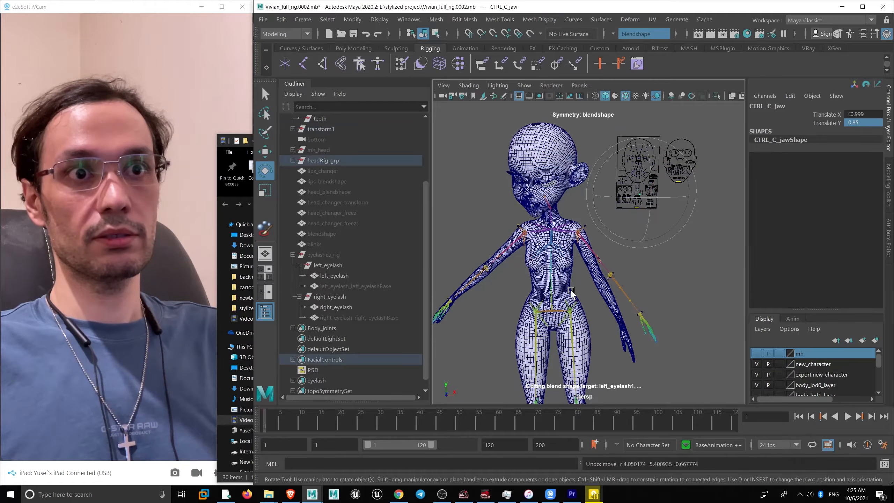
key(ctrl+z)
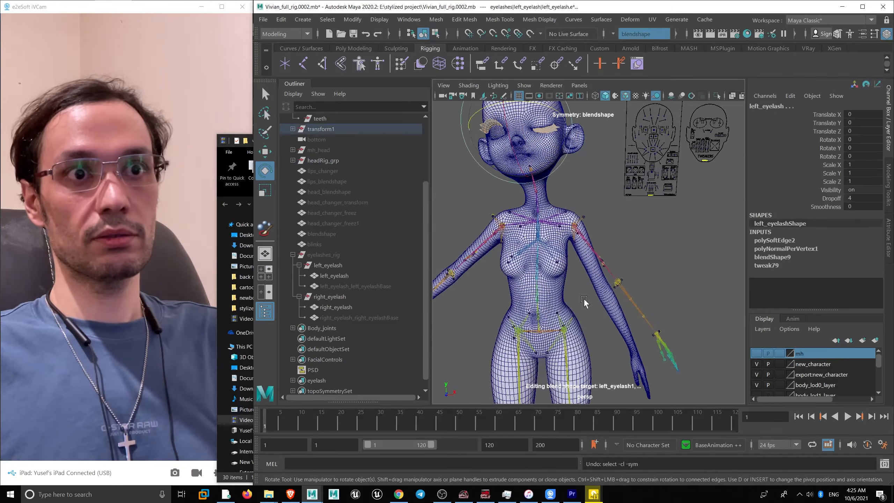
key(ctrl+z)
key(ctrl+z)
key(ctrl+z)
key(ctrl+z)
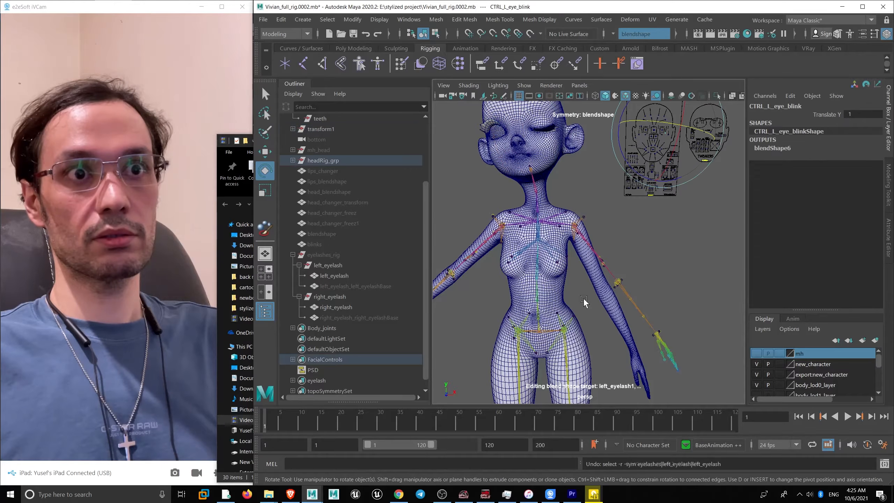
key(ctrl+z)
key(ctrl+z)
key(ctrl+z)
key(ctrl+z)
key(ctrl+z)
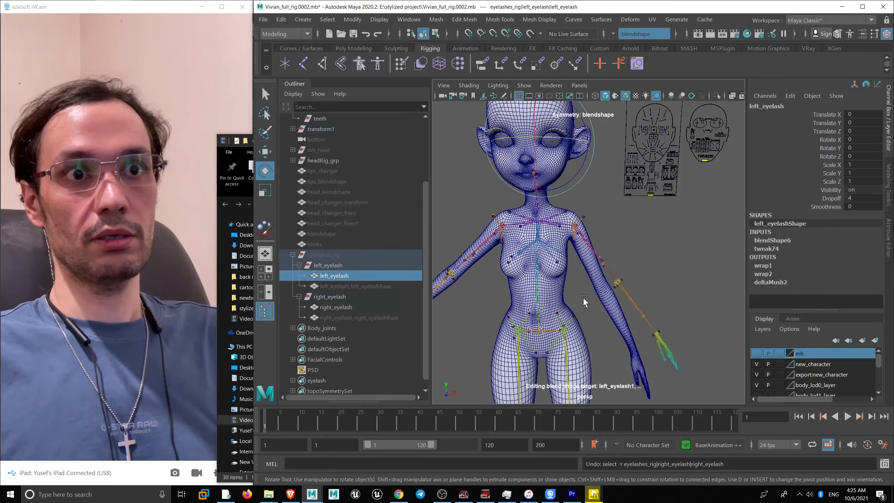
- Examine the attributes of the body mesh's deformers, including the delta mush, skin cluster and blend shape nodes
alt+middle_drag(554, 281, 563, 258)
click(597, 223)
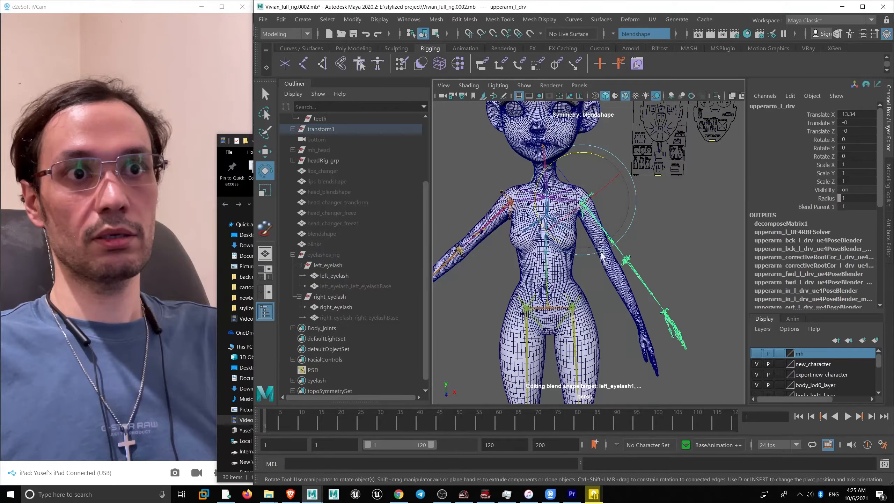
click(605, 271)
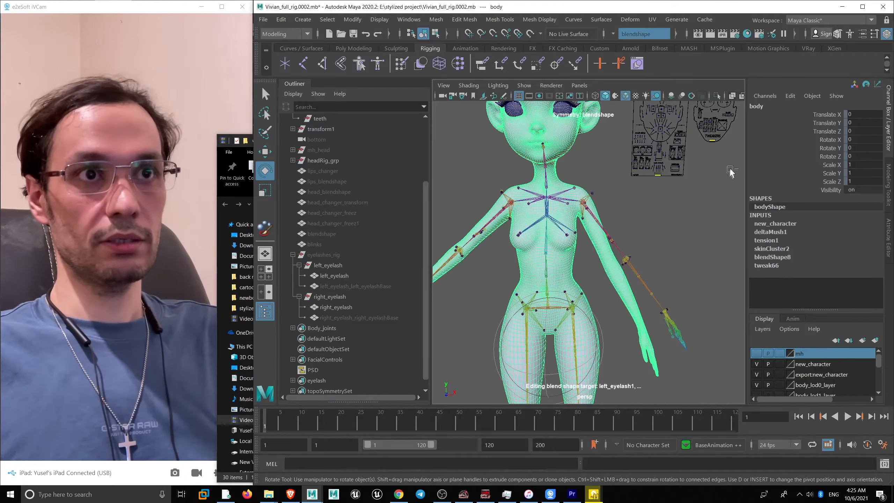
key(ctrl+a)
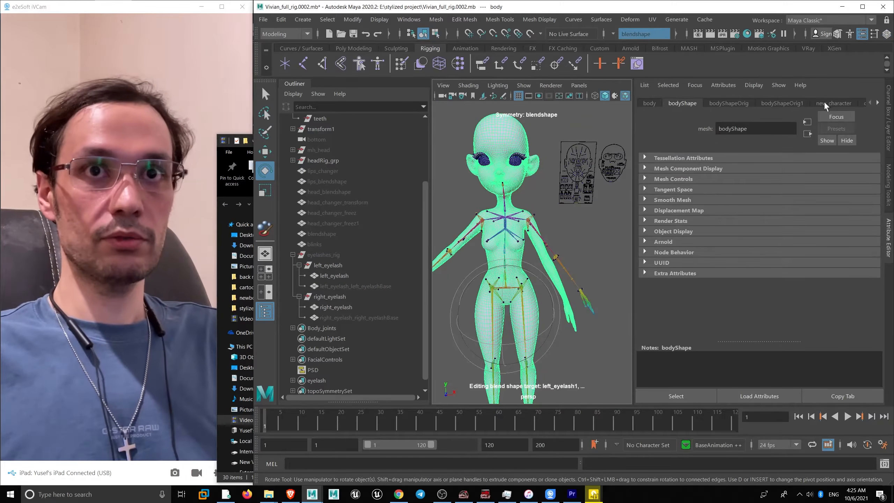
click(865, 102)
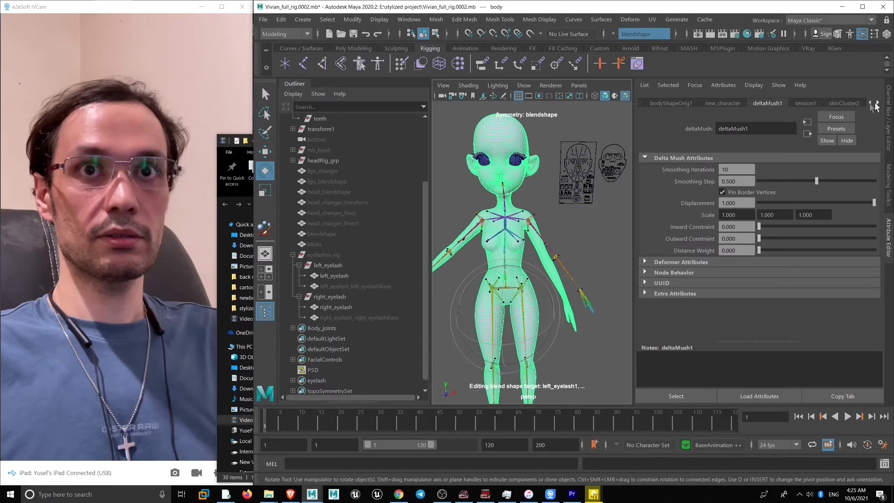
click(841, 103)
click(806, 104)
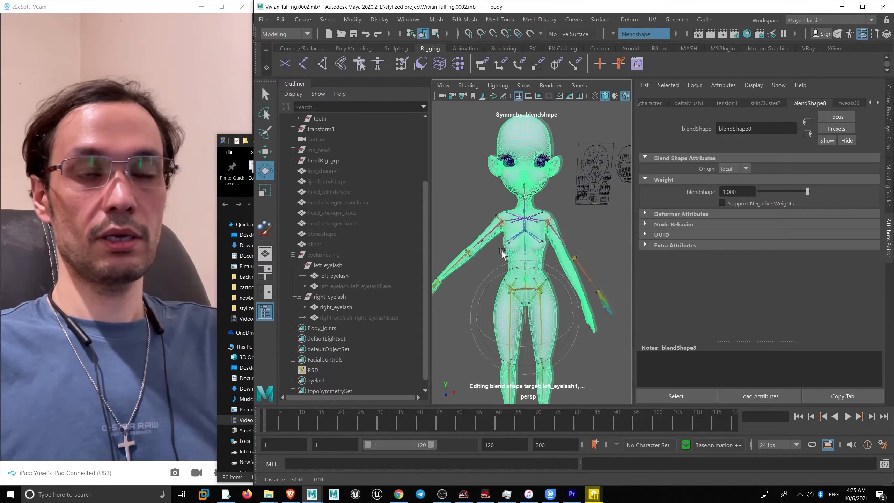
scroll(493, 273, up, 5)
scroll(524, 279, down, 5)
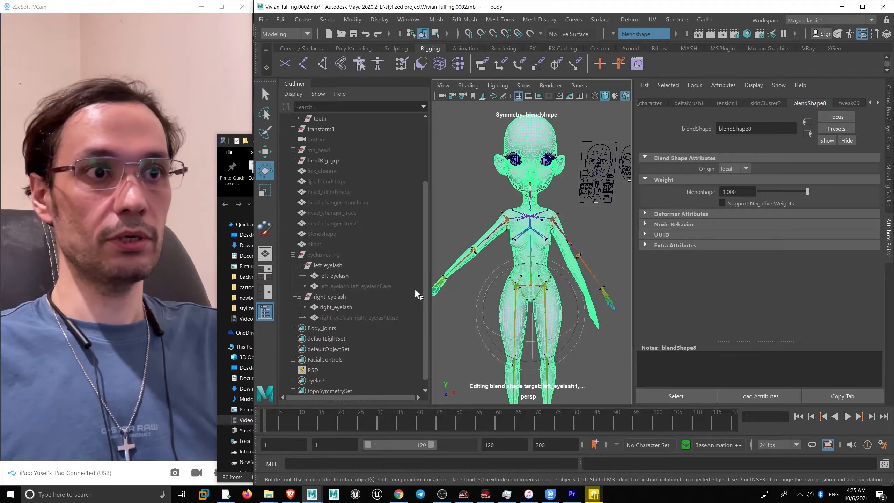
- Select the Body_joints set and collapse the eyelashes_rig group in the Outliner
scroll(420, 295, down, 1)
click(321, 317)
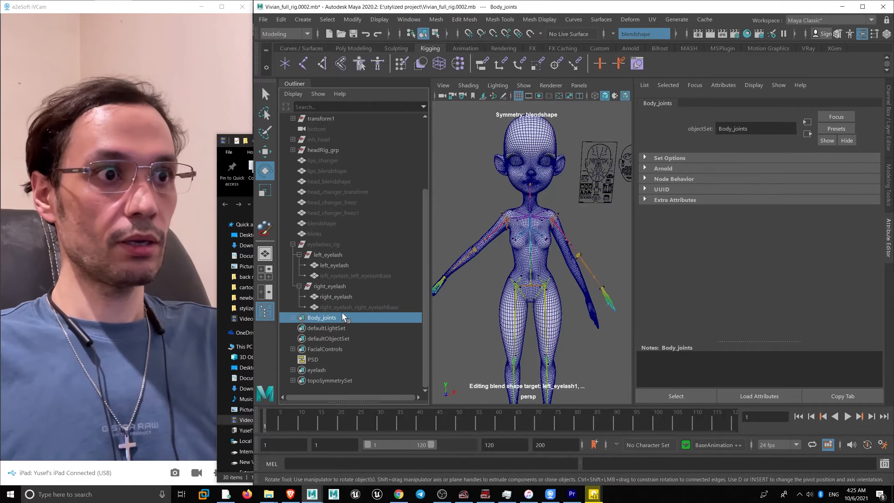
click(293, 244)
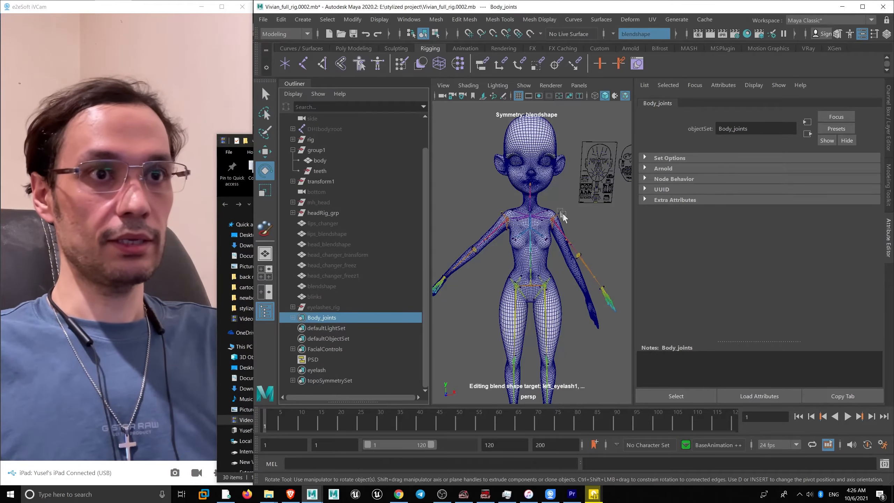
- Select the body mesh and switch from its detailed attributes back to the Channel Box
scroll(537, 279, up, 8)
click(536, 279)
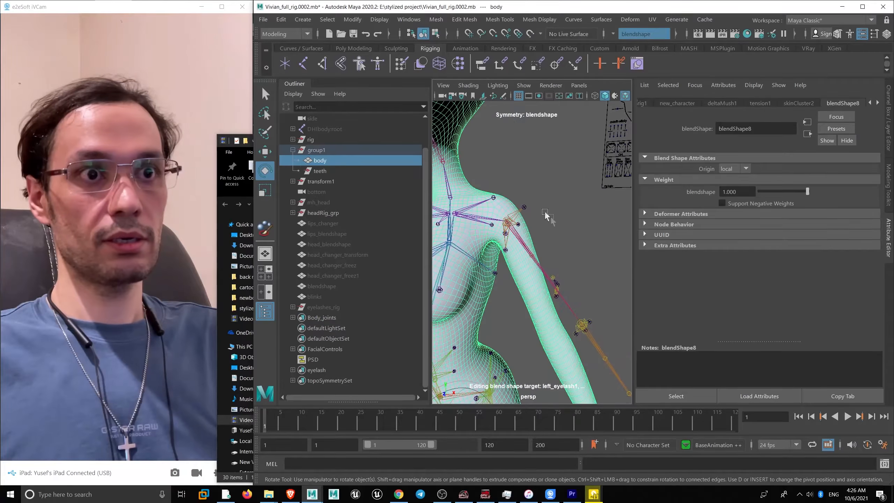
click(885, 155)
scroll(622, 241, down, 8)
scroll(622, 241, up, 3)
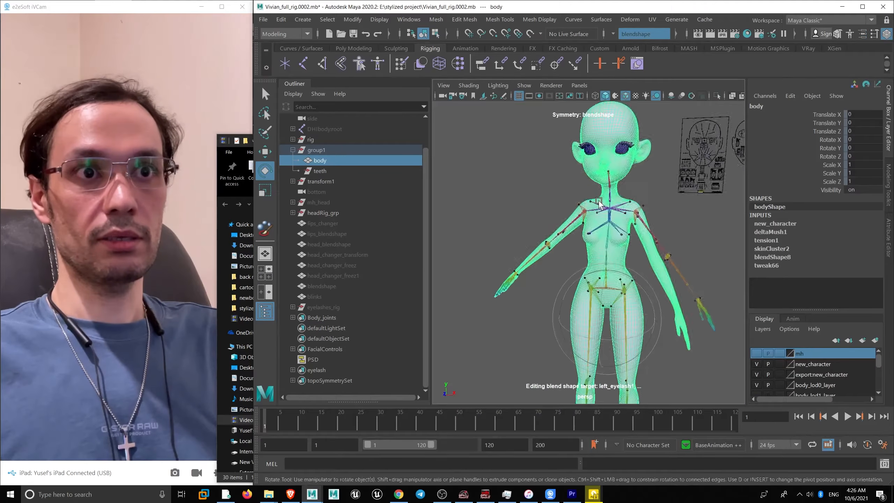
scroll(622, 241, up, 8)
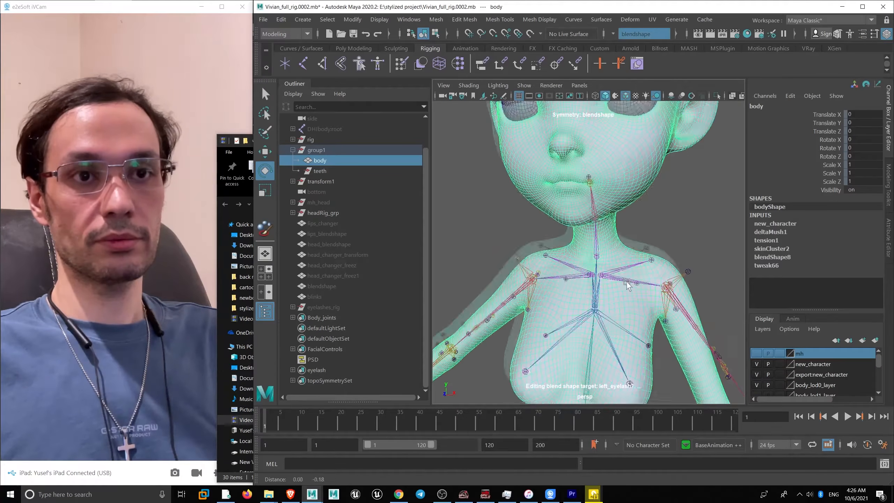
- Try raising the left arm by rotating the upperarm_l_drv joint to about -57 degrees in Y, and undo the rotation
click(630, 139)
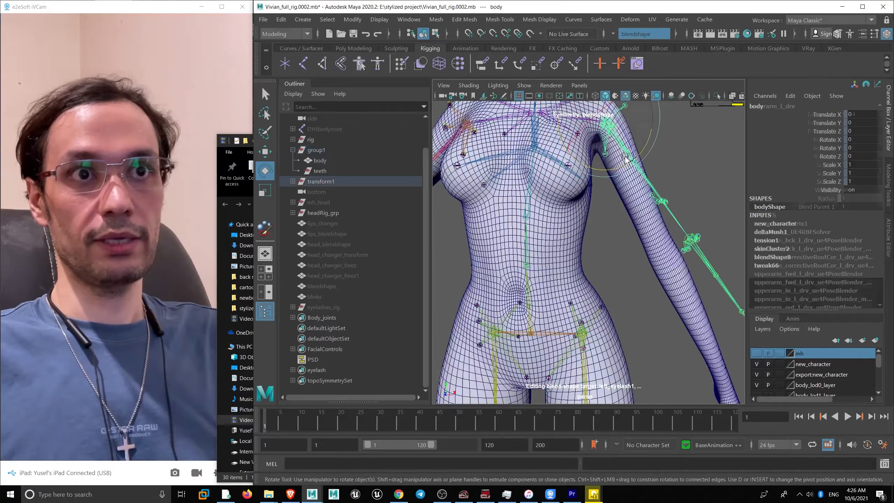
scroll(551, 177, down, 8)
scroll(581, 263, up, 8)
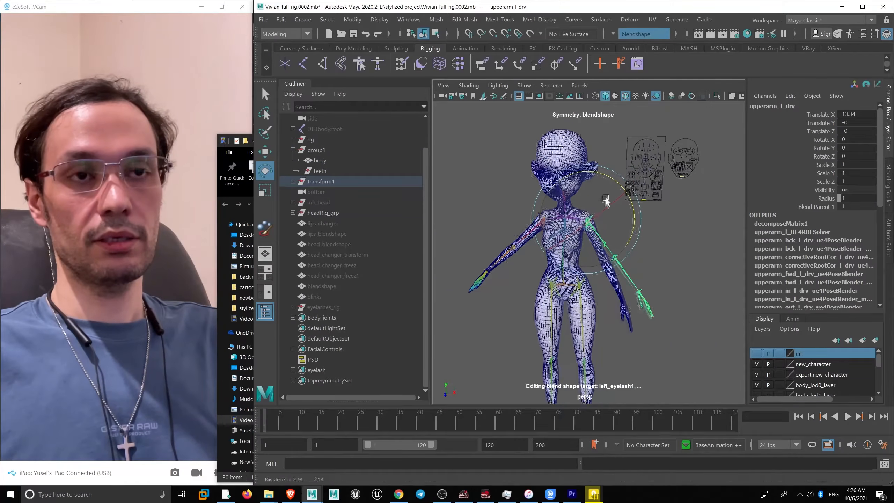
click(600, 224)
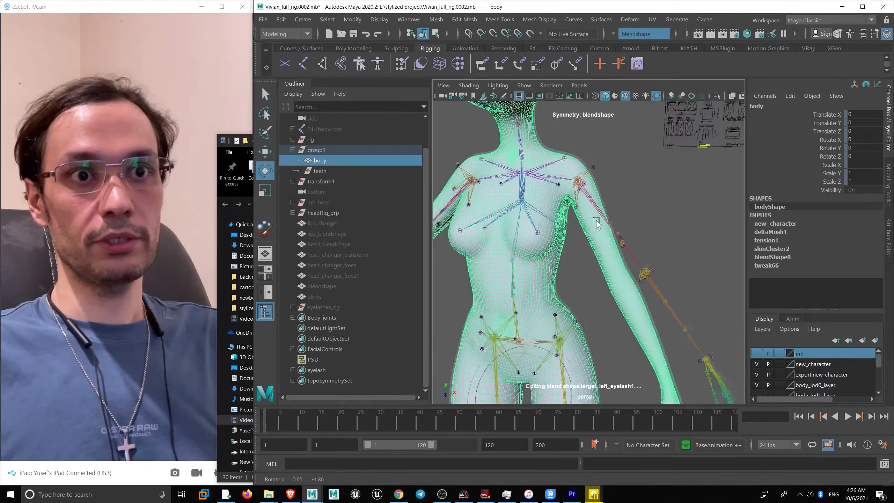
click(599, 228)
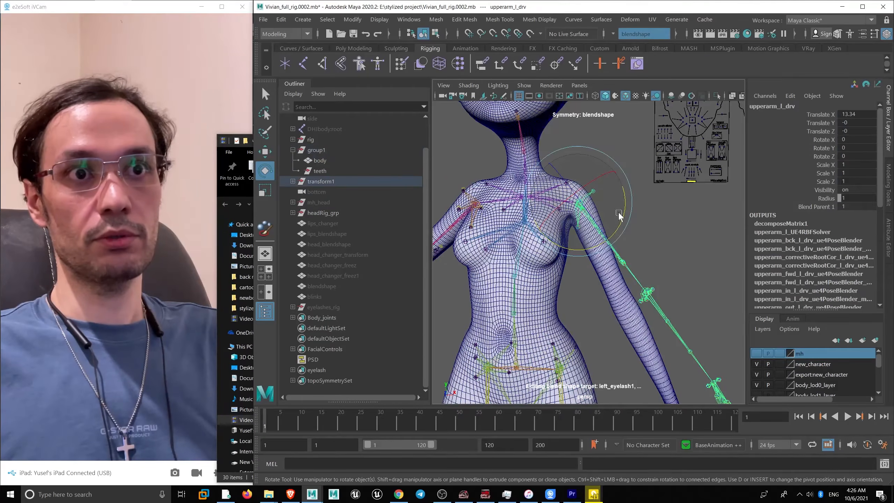
drag(618, 214, 633, 159)
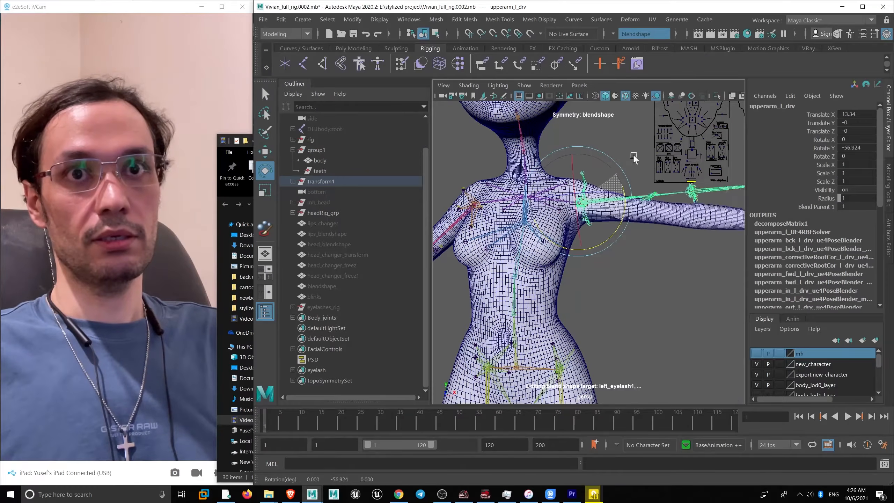
key(ctrl+z)
scroll(619, 211, up, 3)
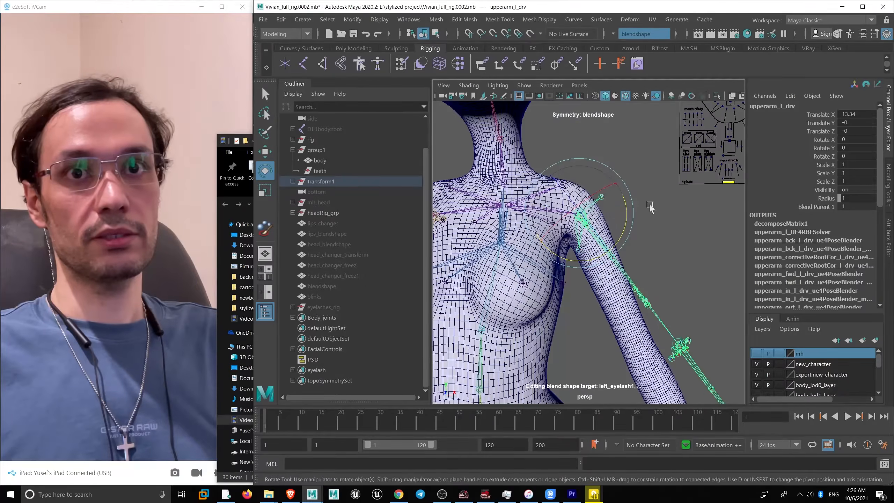
- Select the body mesh with the Move tool active and hide the Channel Box to widen the viewport
alt+drag(619, 211, 604, 244)
key(w)
scroll(572, 249, down, 5)
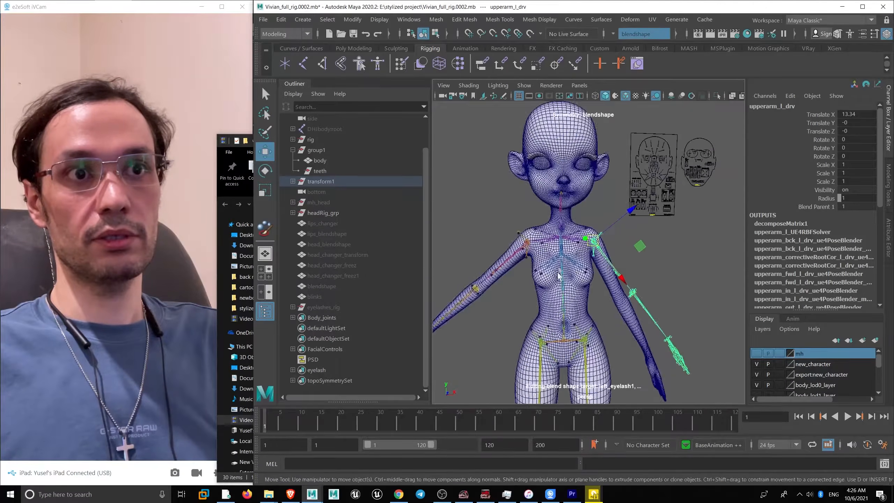
scroll(572, 249, up, 5)
click(573, 249)
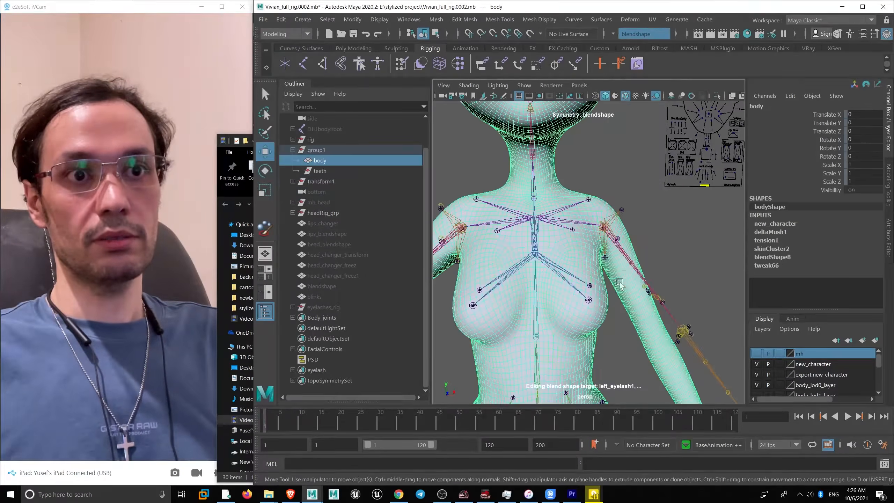
click(889, 120)
scroll(639, 178, down, 4)
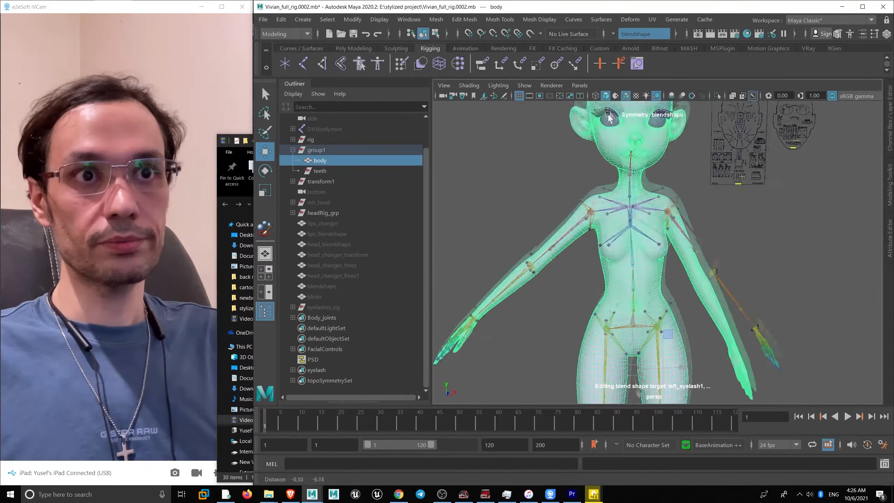
scroll(639, 178, up, 4)
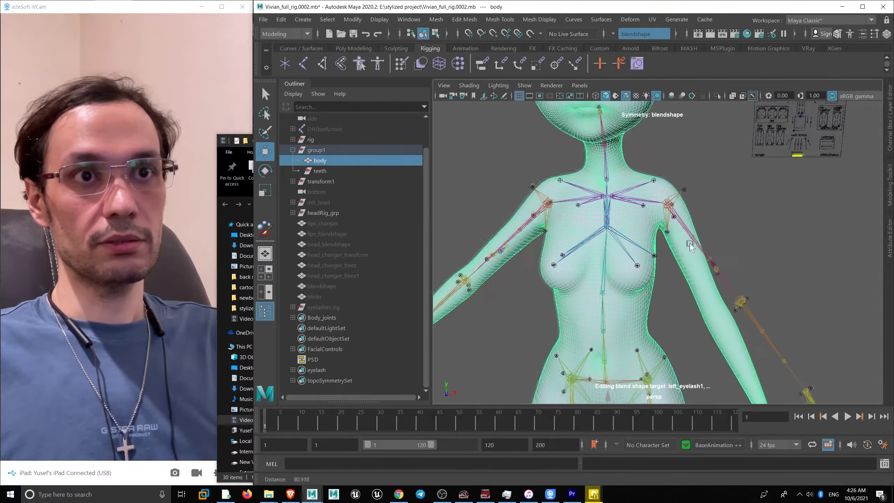
scroll(489, 179, down, 4)
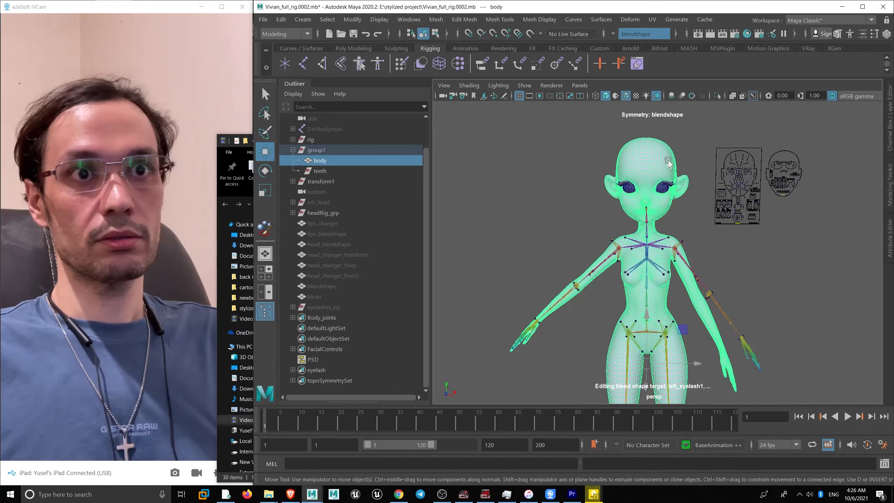
- Isolate the body mesh and select all of its vertices below the neck, including the arms, torso, legs and feet
click(717, 95)
scroll(652, 210, down, 1)
right_click(653, 210)
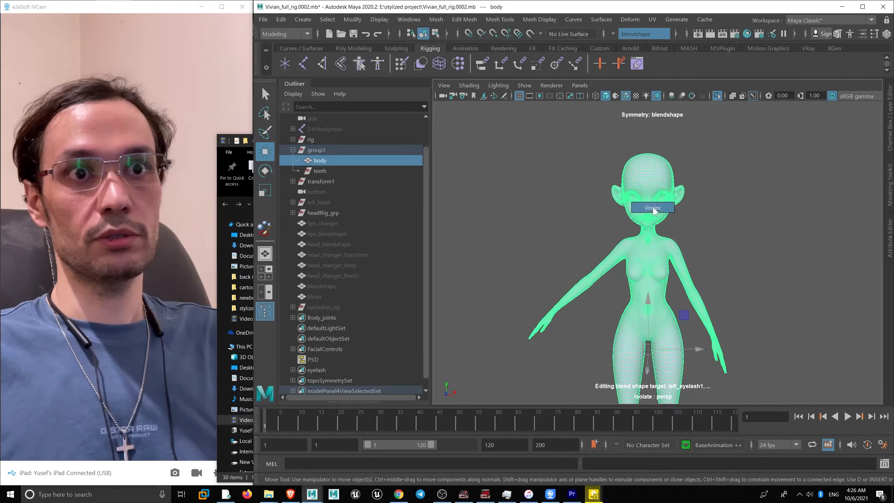
click(653, 207)
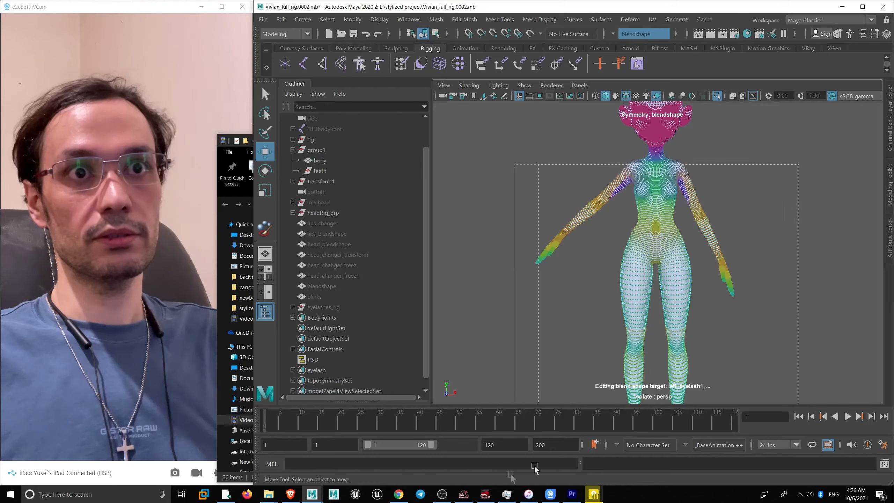
drag(534, 467, 461, 465)
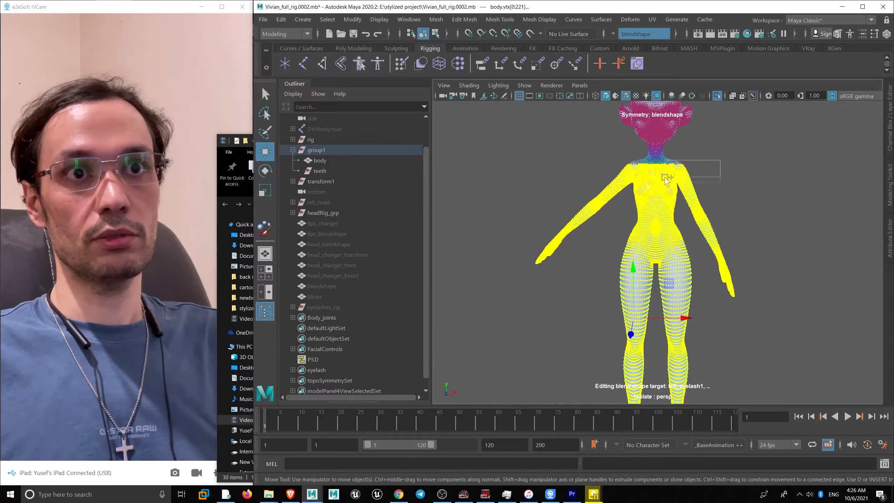
scroll(706, 171, up, 3)
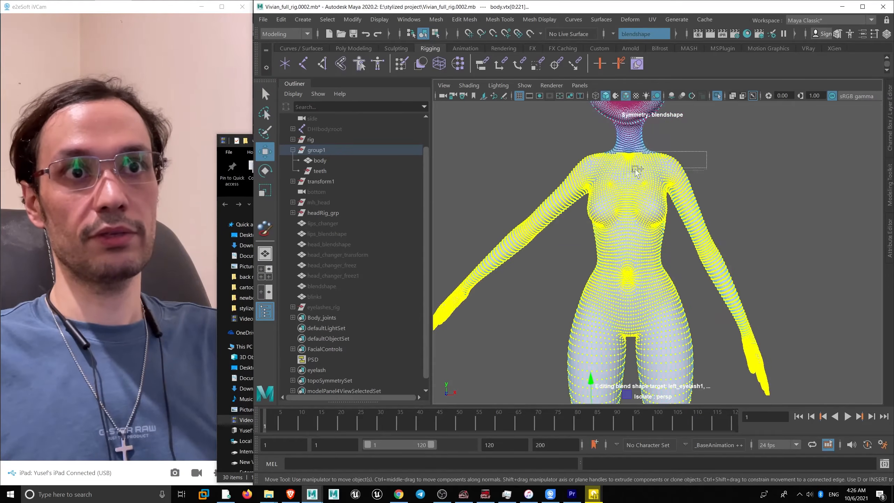
alt+middle_drag(647, 218, 652, 52)
alt+right_drag(770, 274, 633, 273)
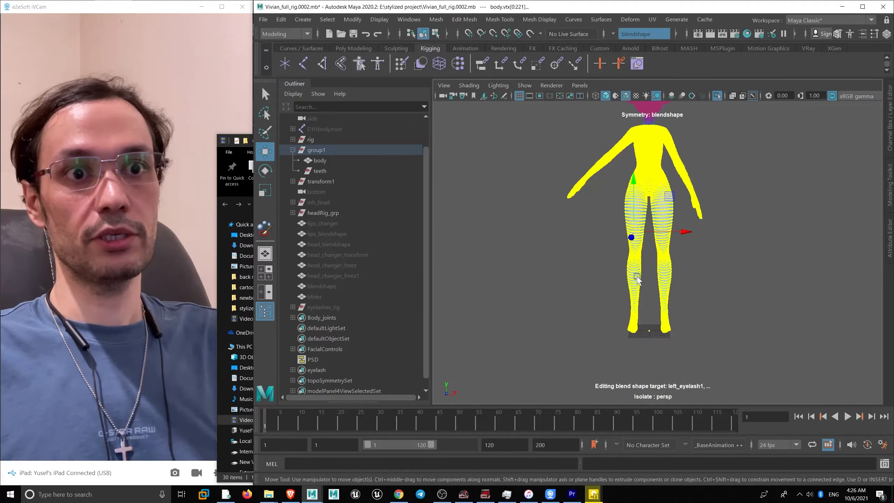
alt+middle_drag(617, 152, 625, 280)
alt+right_drag(625, 282, 760, 369)
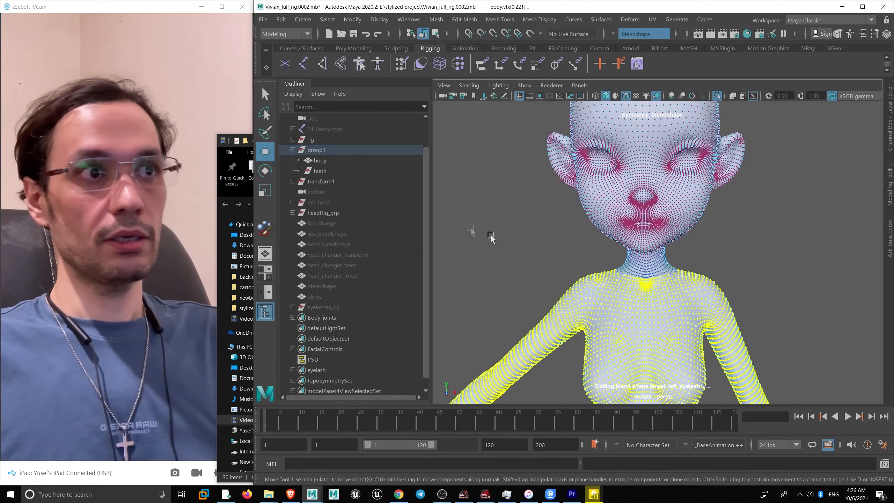
- Flood the selected body vertices with a weight of 0 on blendShape8 using the Paint Blend Shape Weights tool in Replace mode
double_click(266, 229)
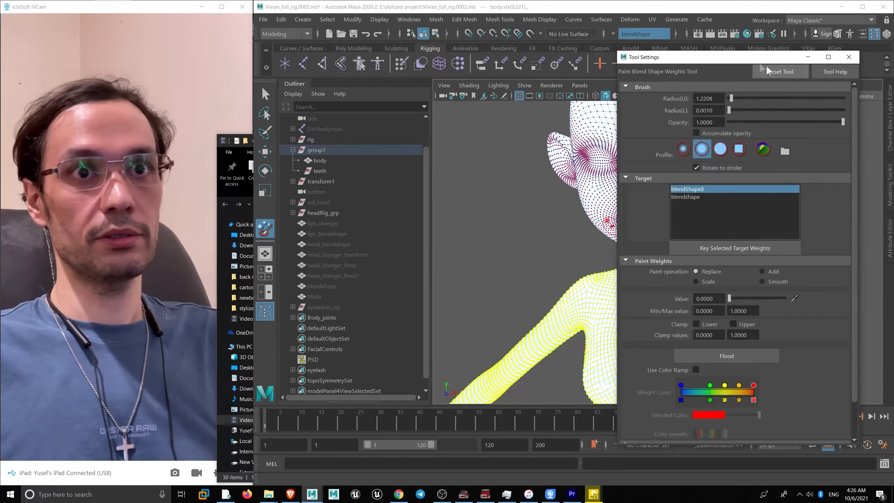
drag(745, 61, 438, 104)
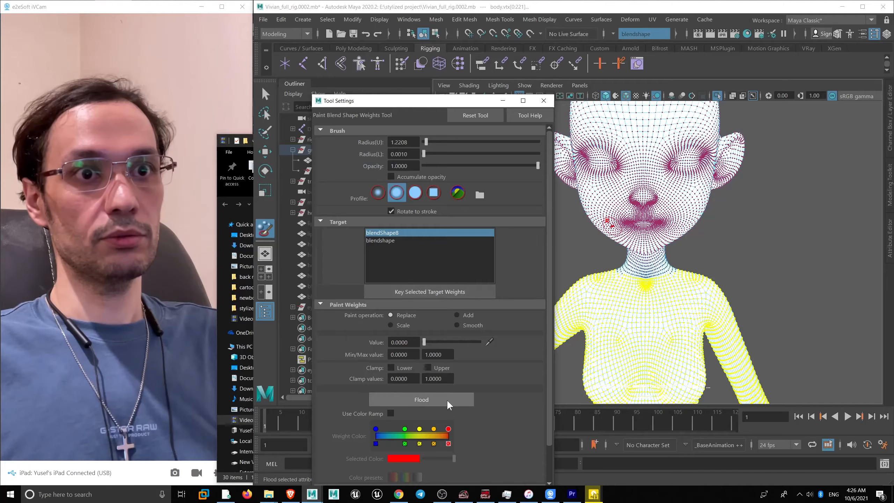
click(433, 406)
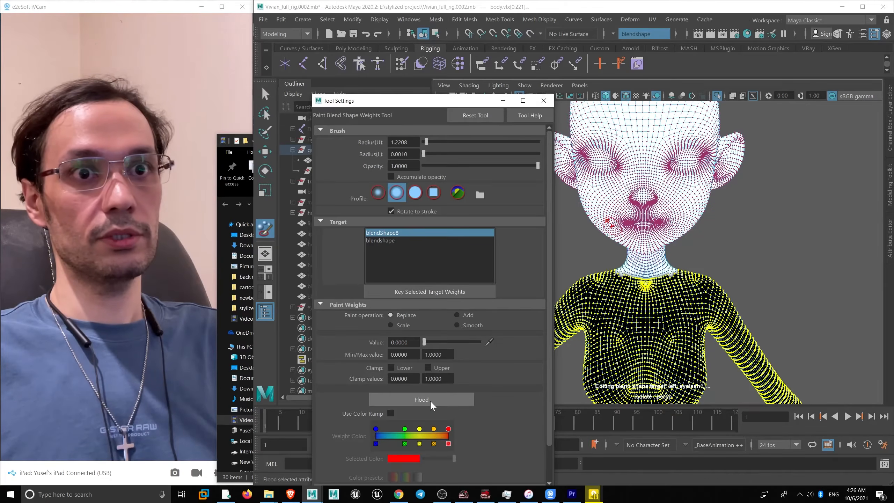
- Leave weight painting and its settings, and turn off the body's isolation so the whole rig shows again
key(q)
key(F8)
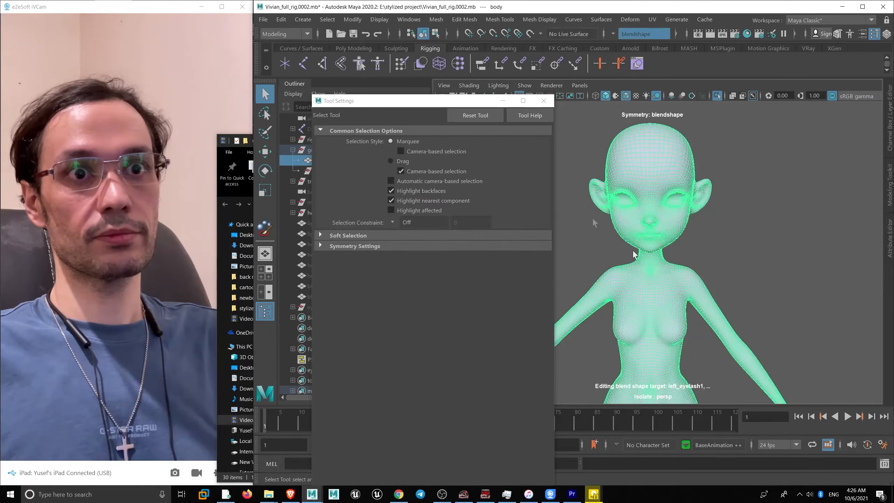
click(543, 100)
key(f)
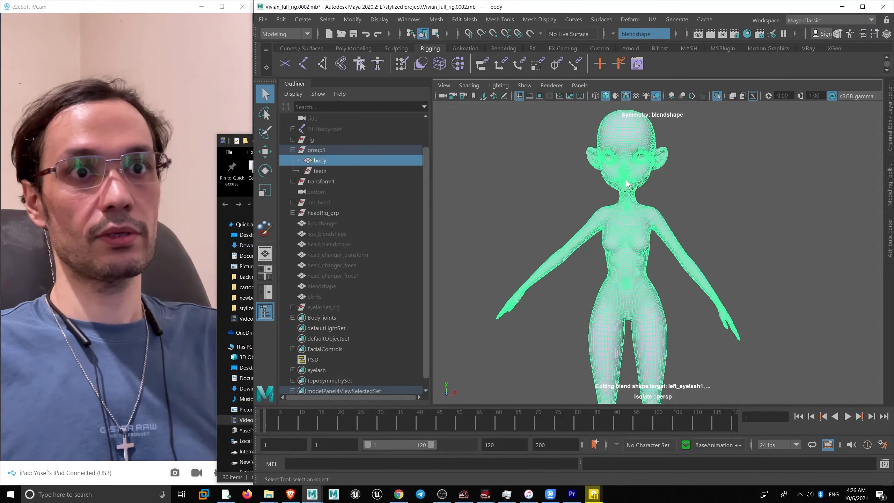
key(ctrl+z)
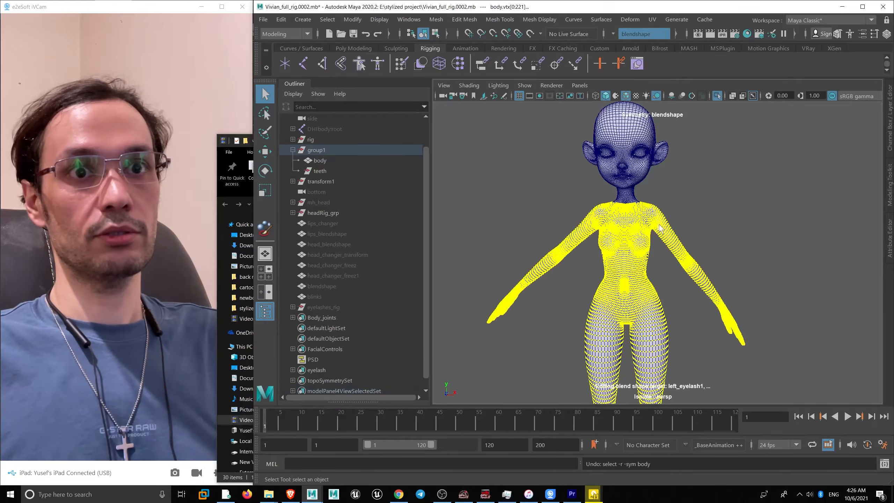
click(717, 95)
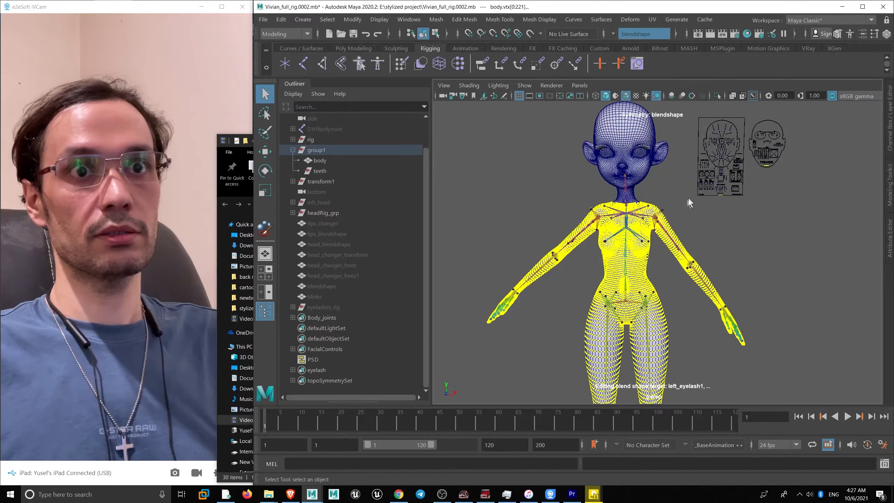
- Try raising the left arm by rotating the upperarm_l_drv joint about -59 degrees in Y, and undo the rotation
scroll(690, 203, up, 2)
click(662, 222)
right_click(653, 216)
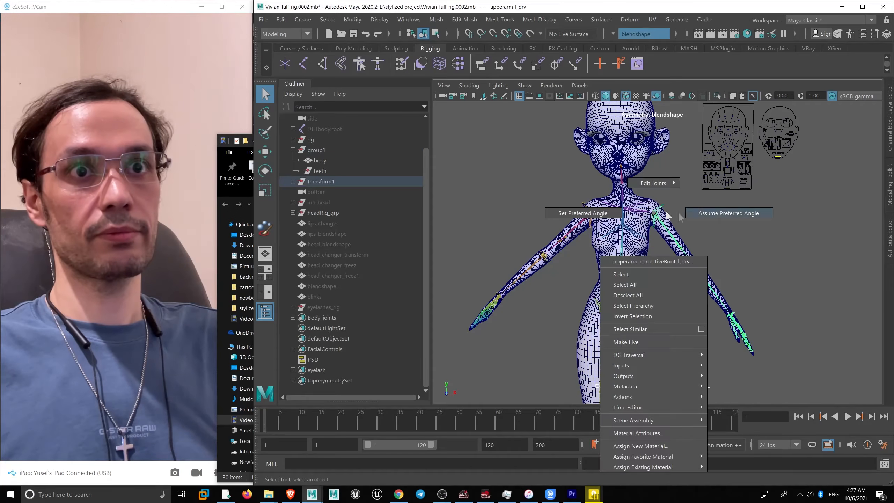
scroll(682, 232, up, 2)
key(e)
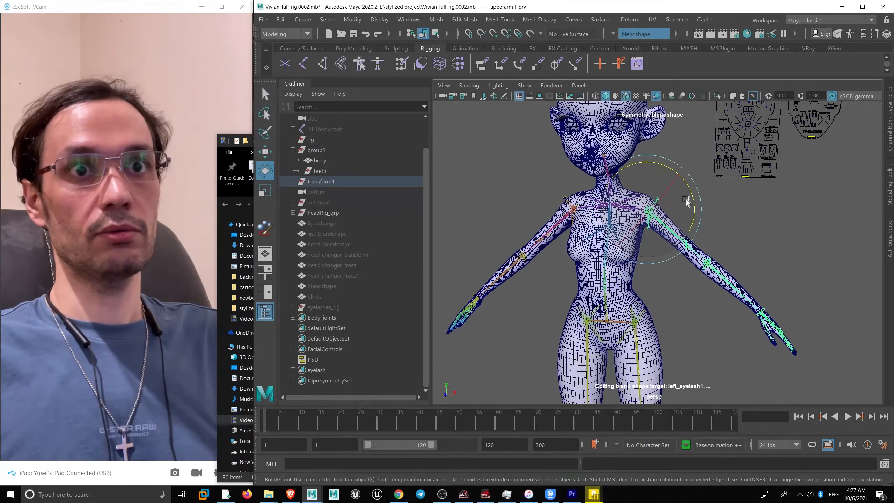
drag(682, 233, 663, 129)
key(ctrl+z)
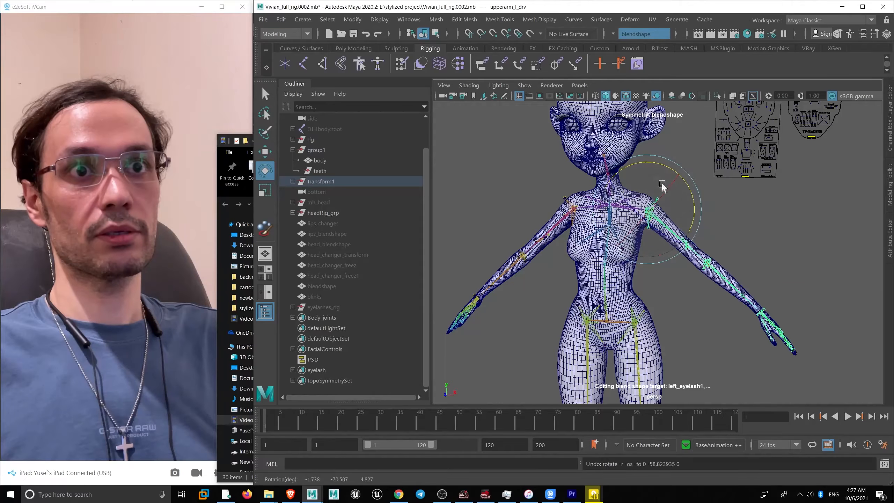
- Try raising the left shoulder by rotating the clavicle_l_drv joint about -40 degrees in Y, and undo the rotation
key(q)
scroll(662, 187, up, 4)
alt+drag(658, 192, 677, 190)
click(638, 190)
alt+middle_drag(658, 202, 684, 268)
key(e)
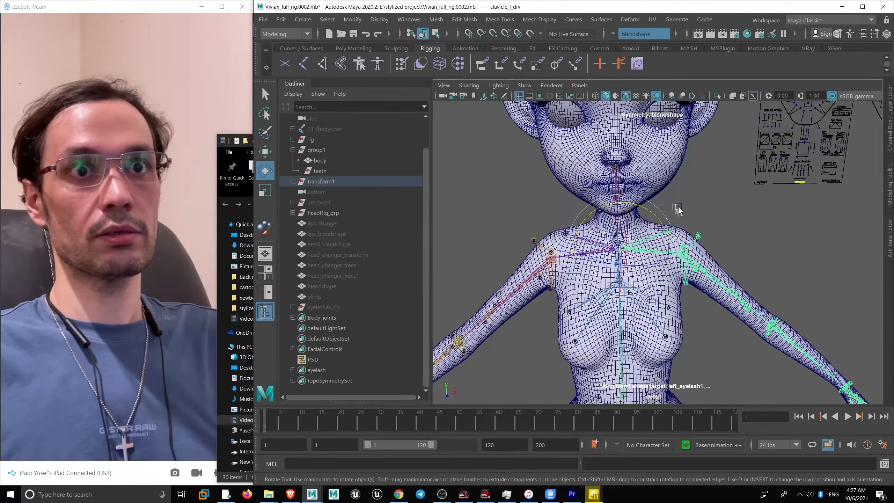
drag(644, 208, 624, 209)
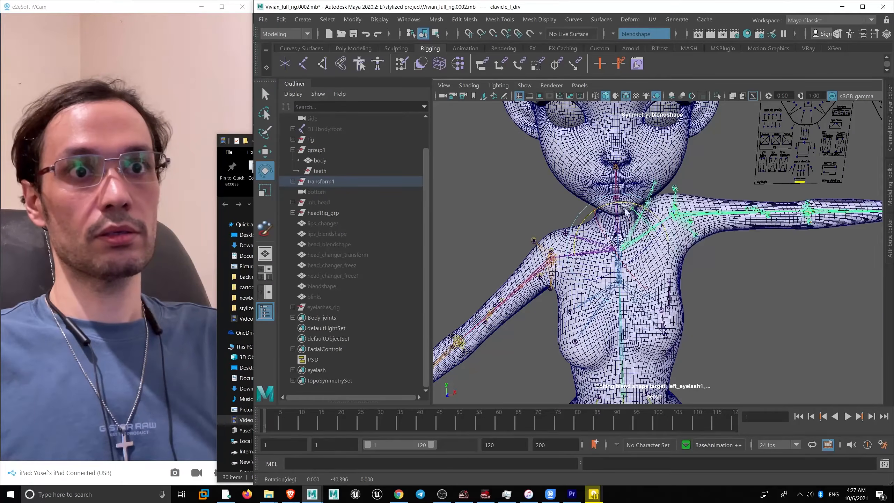
key(ctrl+z)
- Try swinging the left leg forward by rotating the thigh_l_drv joint, inspect the hip deformation, and undo the rotation
scroll(589, 227, down, 5)
alt+middle_drag(656, 346, 667, 253)
scroll(667, 255, up, 4)
click(662, 294)
alt+drag(659, 295, 603, 282)
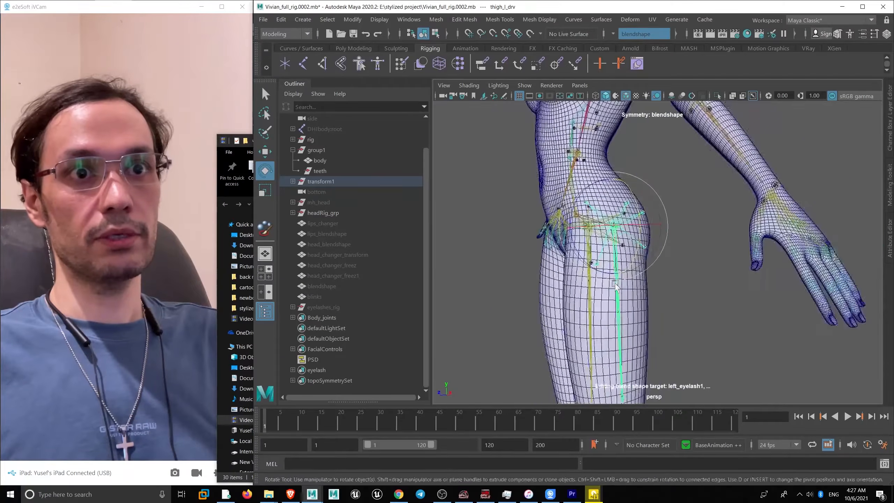
scroll(602, 225, down, 3)
alt+middle_drag(598, 199, 610, 226)
drag(652, 216, 568, 213)
scroll(568, 214, up, 6)
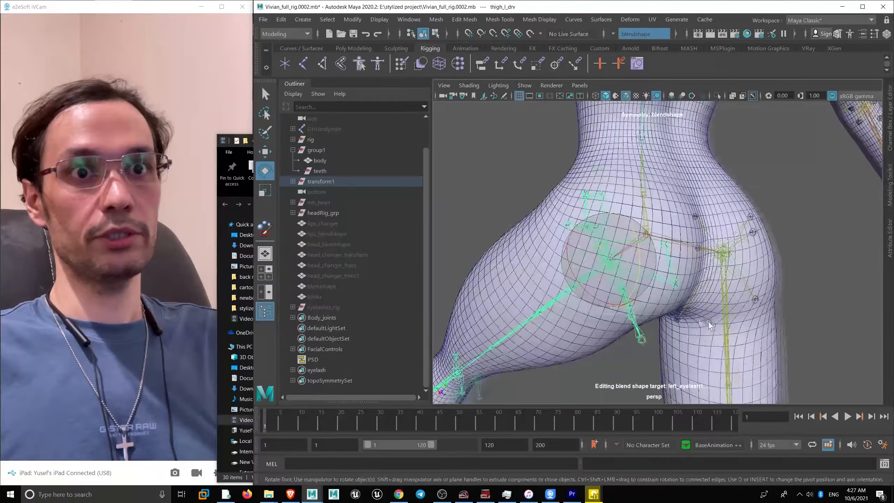
alt+drag(612, 246, 657, 279)
alt+drag(668, 246, 743, 257)
alt+right_drag(742, 257, 626, 264)
key(ctrl+z)
- Try bending the left knee by rotating the calf_l_drv joint, inspect the deformation, and undo the rotation
alt+drag(626, 264, 681, 263)
alt+middle_drag(681, 262, 656, 172)
click(656, 322)
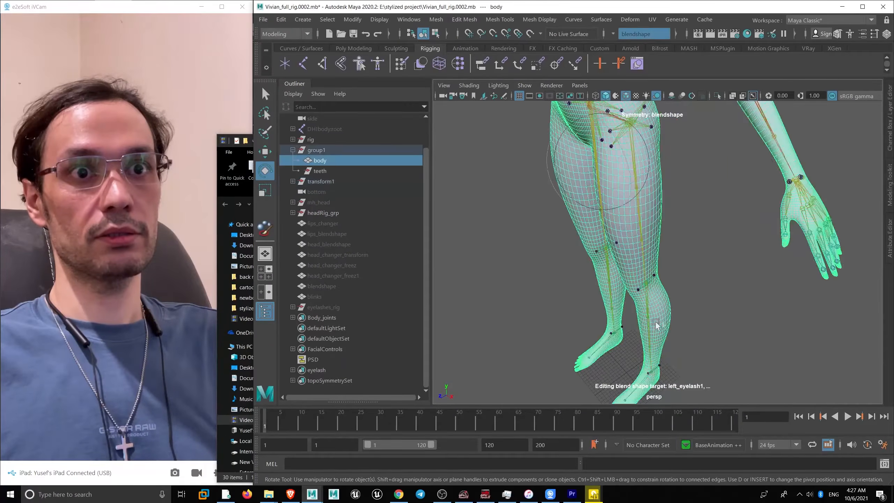
alt+drag(656, 322, 648, 315)
click(649, 313)
key(f)
scroll(658, 215, up, 3)
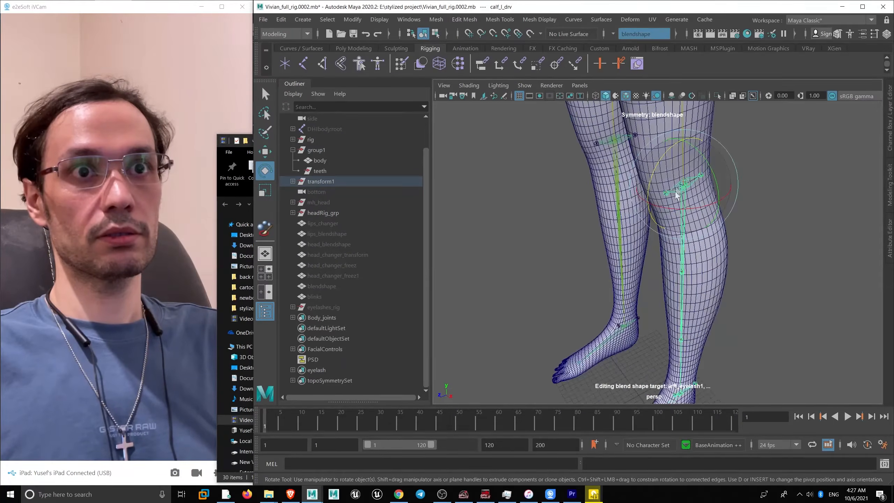
drag(656, 169, 610, 190)
scroll(689, 250, down, 4)
alt+drag(689, 249, 718, 257)
key(ctrl+z)
- Try flexing the left ankle by rotating the foot_l_drv joint about -52 degrees in Z, and undo the rotation
alt+middle_drag(695, 390, 724, 316)
scroll(724, 316, up, 4)
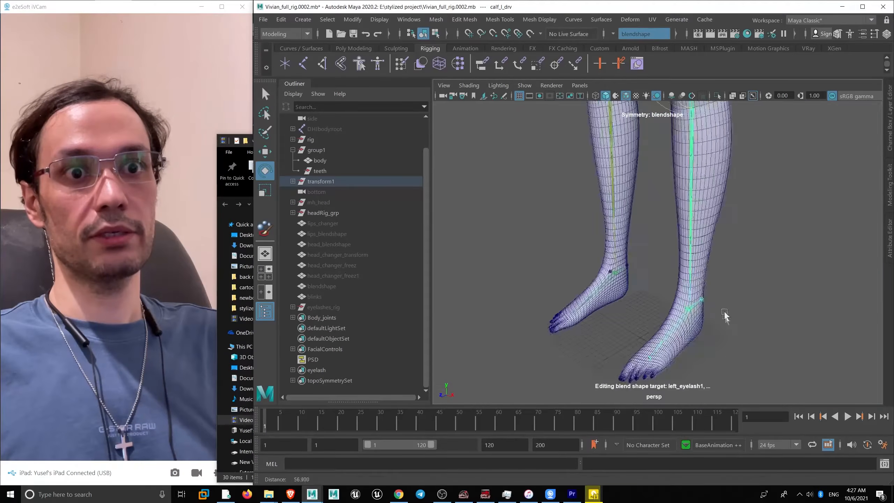
click(673, 333)
alt+drag(674, 334, 688, 283)
alt+middle_drag(688, 283, 621, 225)
scroll(621, 225, up, 4)
drag(649, 275, 650, 332)
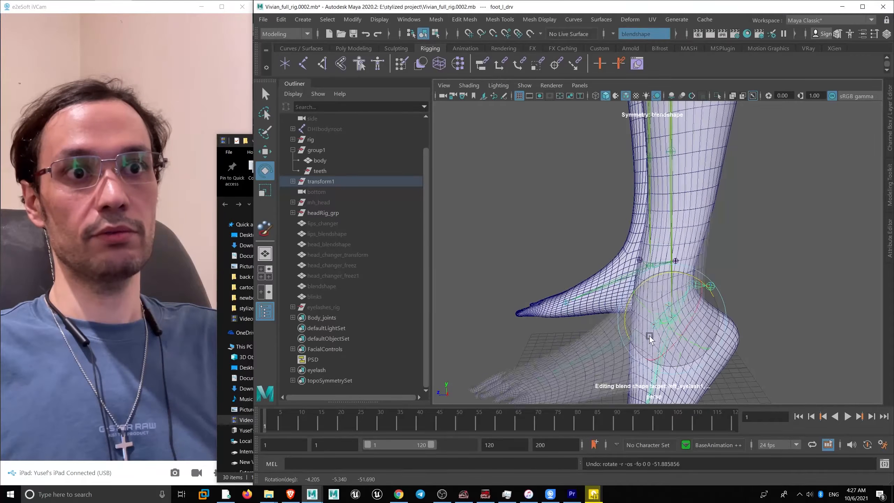
key(ctrl+z)
- Try rotating the ball_l_drv joint to check how the left toes deform, and undo the rotation
scroll(490, 249, down, 4)
alt+drag(491, 249, 598, 260)
scroll(572, 275, up, 5)
alt+drag(598, 260, 698, 252)
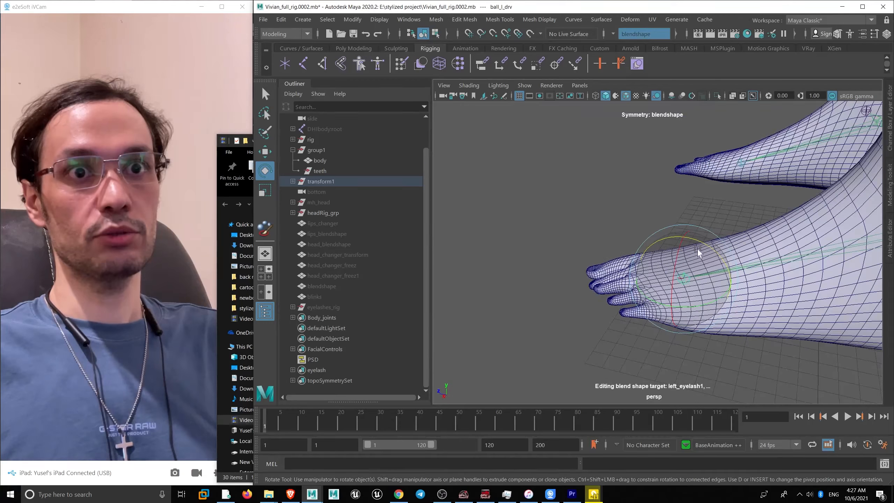
key(ctrl+z)
key(ctrl+z)
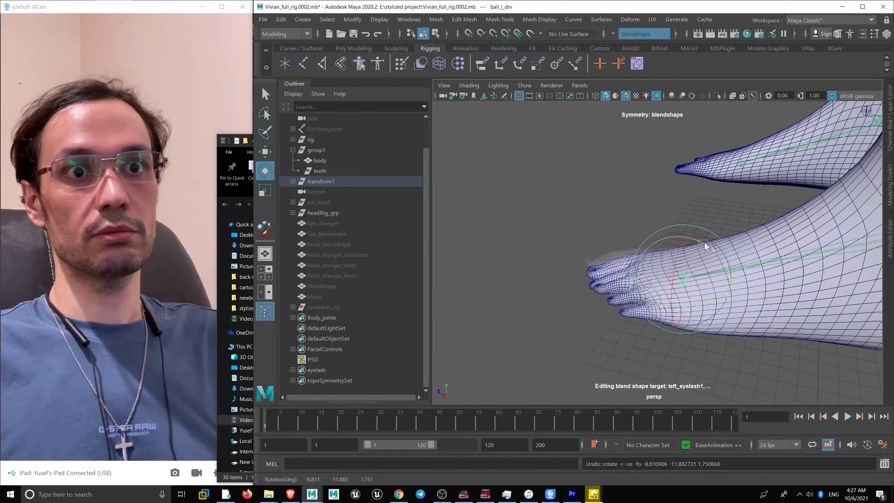
alt+drag(742, 274, 716, 346)
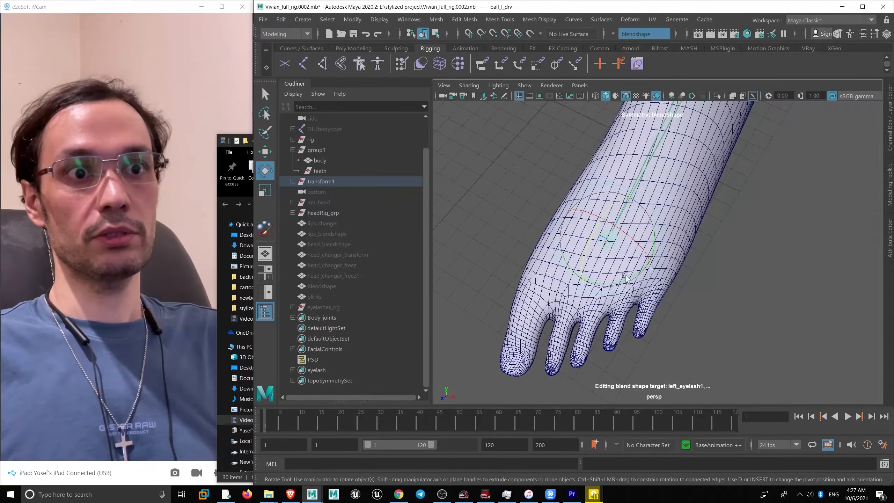
alt+drag(626, 278, 625, 202)
- Bend the left elbow by rotating the lowerarm_l_drv joint, and check the elbow deformation from several sides
alt+right_drag(624, 202, 675, 311)
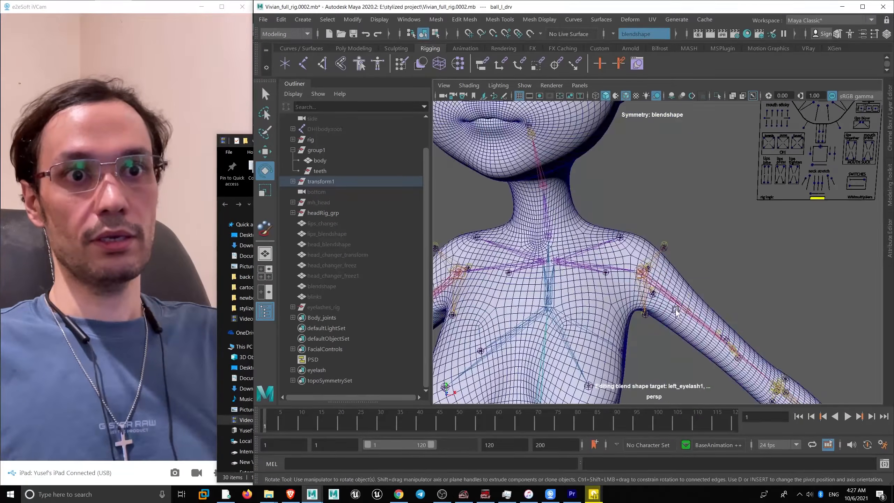
click(676, 312)
key(f)
alt+right_drag(728, 295, 746, 304)
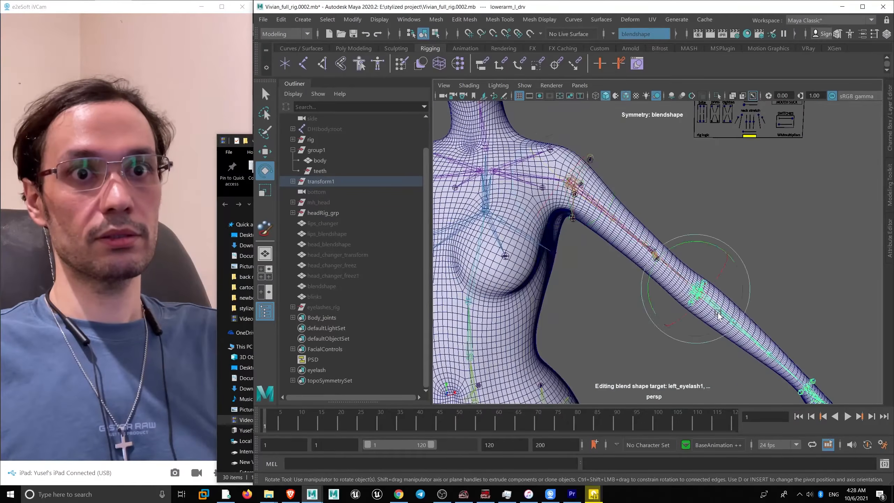
alt+drag(718, 315, 601, 239)
alt+right_drag(600, 240, 688, 308)
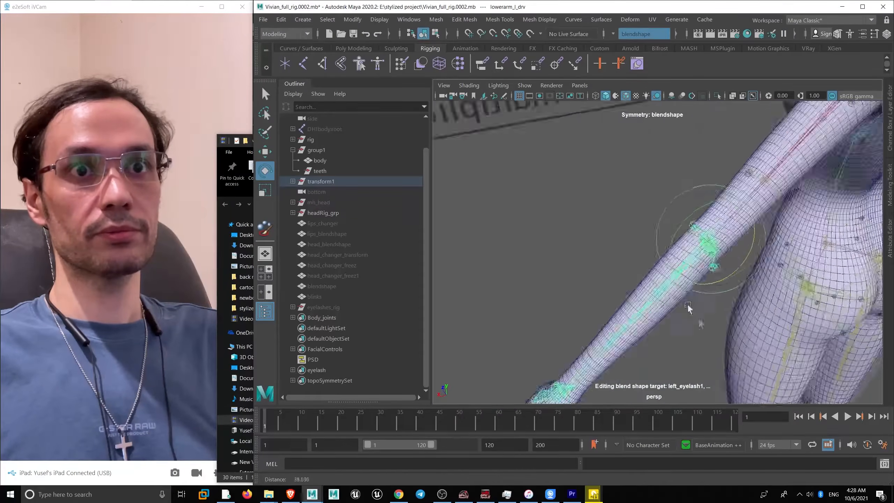
alt+drag(688, 307, 559, 234)
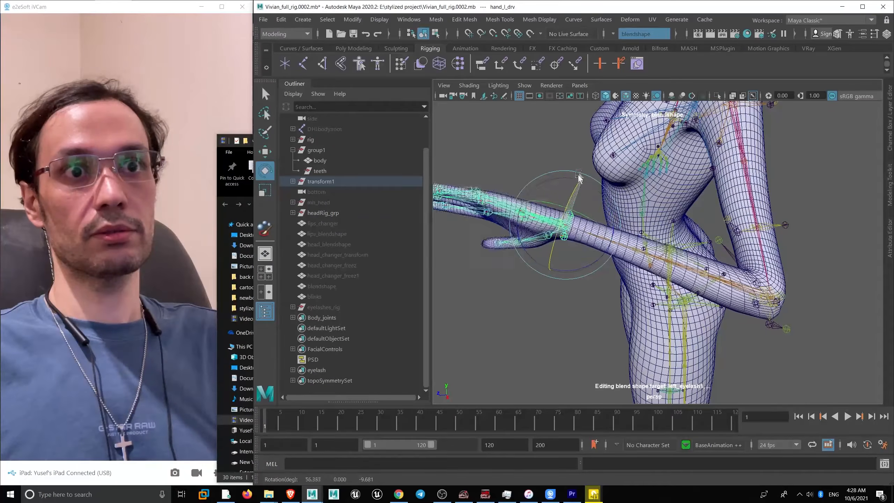
- Try rotating the hand_l_drv joint to check the left wrist deformation, and undo the rotation
alt+drag(574, 171, 538, 271)
click(569, 274)
click(538, 271)
drag(567, 241, 751, 262)
key(ctrl+z)
- Try bending the left index fingertip about 57 degrees in Z at index_03_l_drv and the finger's middle joint, and undo the bending
click(568, 261)
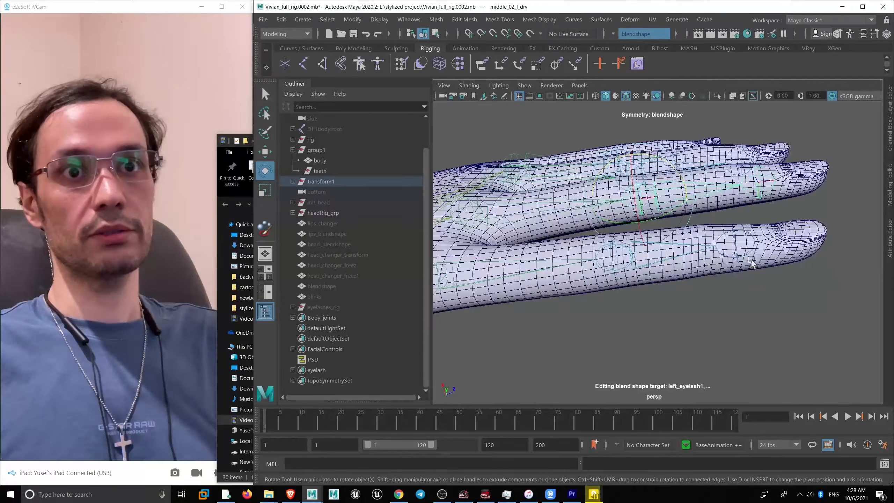
click(744, 254)
click(735, 259)
drag(749, 215, 796, 244)
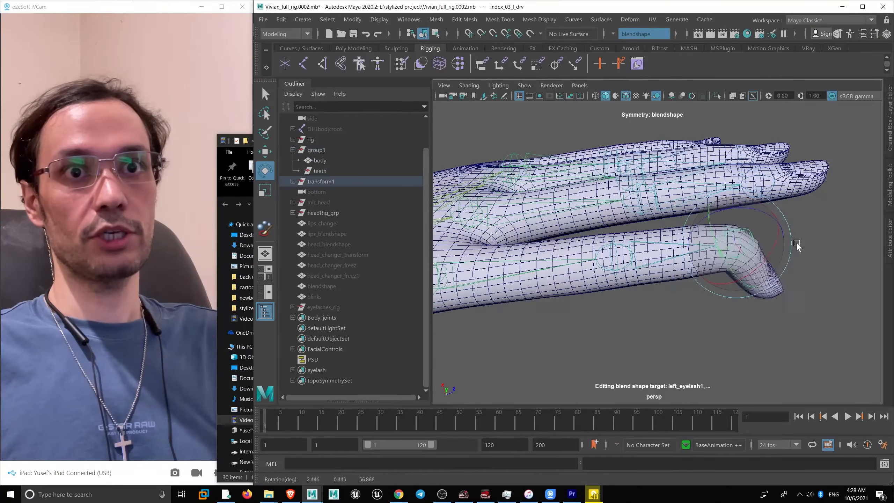
click(641, 249)
drag(648, 228, 656, 308)
key(ctrl+z)
- Try bending the whole left index finger by rotating the index_01_l_drv joint about 64 degrees in Z, and undo the rotation
alt+right_drag(625, 333, 555, 276)
alt+middle_drag(555, 277, 578, 292)
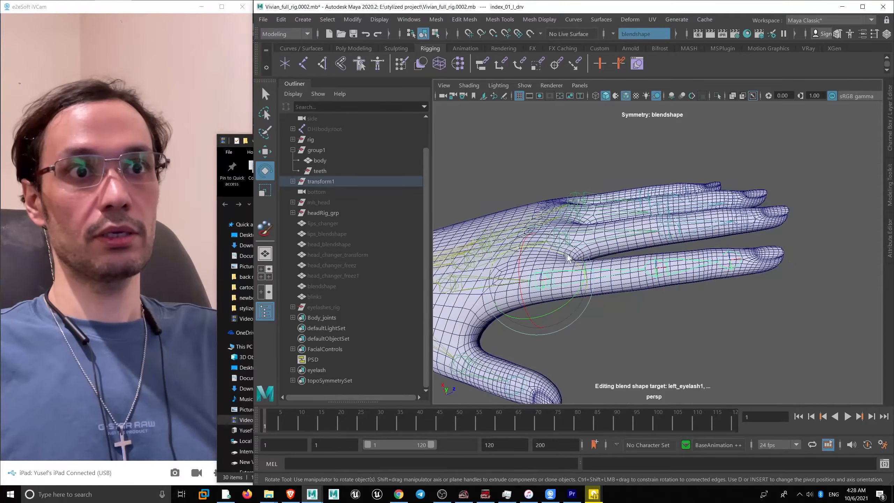
drag(567, 258, 605, 299)
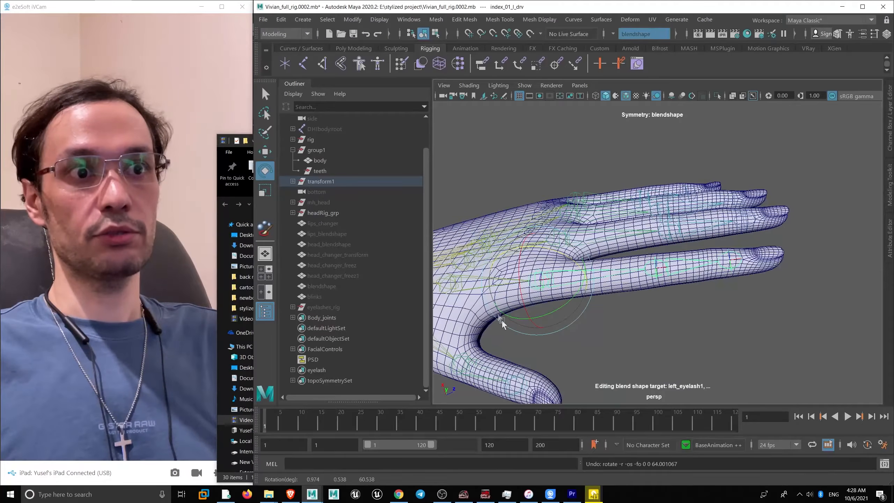
- Try rotating the thumb_01_l_drv joint to check the left thumb deformation, and undo the rotation
alt+drag(503, 323, 622, 290)
click(552, 351)
alt+drag(552, 352, 545, 299)
alt+middle_drag(545, 299, 587, 222)
drag(573, 305, 612, 319)
key(ctrl+z)
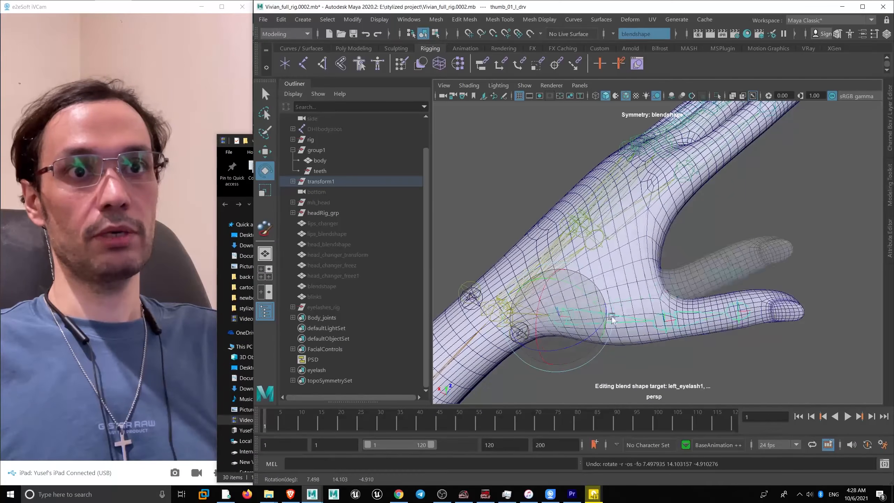
- Try rotating the neck_01_drv joint to check the neck deformation and the facial controls, and undo the rotation
scroll(574, 239, down, 2)
alt+drag(575, 240, 523, 228)
scroll(548, 255, down, 5)
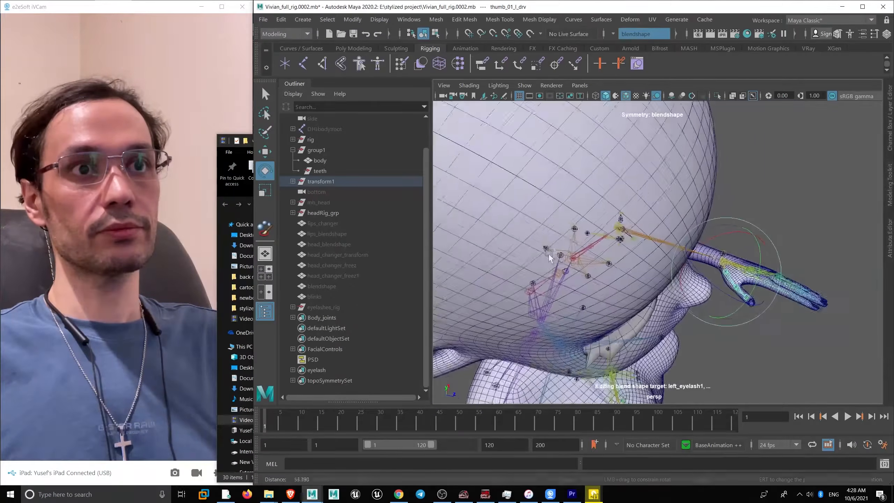
alt+drag(548, 255, 505, 204)
alt+middle_drag(505, 203, 606, 306)
alt+drag(605, 306, 672, 322)
click(640, 354)
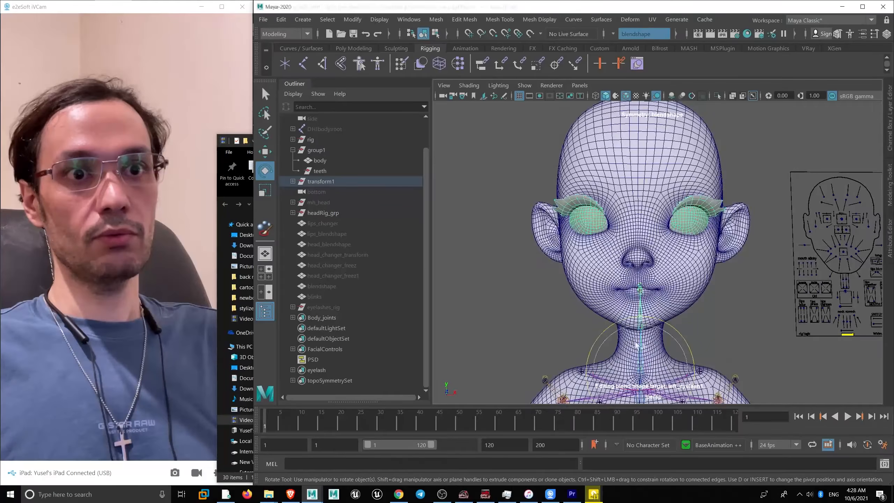
mouse_move(640, 354)
alt+mouse_down()
mouse_move(655, 357)
mouse_move(629, 339)
mouse_move(644, 352)
alt+mouse_up()
key(ctrl+z)
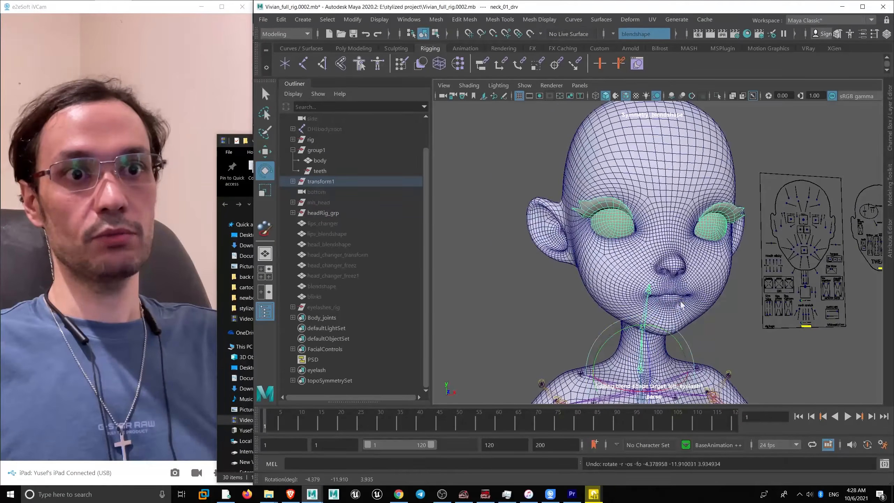
- Try rotating the head_drv joint to check how the head and eyelashes deform
click(645, 305)
key(q)
scroll(659, 306, up, 4)
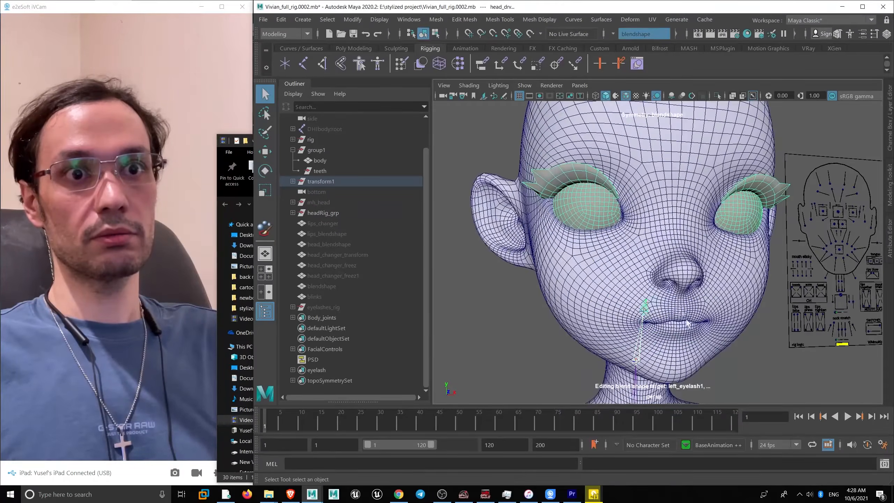
key(e)
mouse_move(687, 322)
alt+mouse_down()
mouse_move(659, 271)
mouse_move(646, 271)
mouse_move(675, 282)
mouse_move(690, 331)
alt+mouse_up()
scroll(651, 297, down, 4)
alt+drag(628, 290, 686, 275)
- Try moving the CTRL_C_mouth and CTRL_C_jaw facial controls to check the mouth and jaw deformation
click(731, 256)
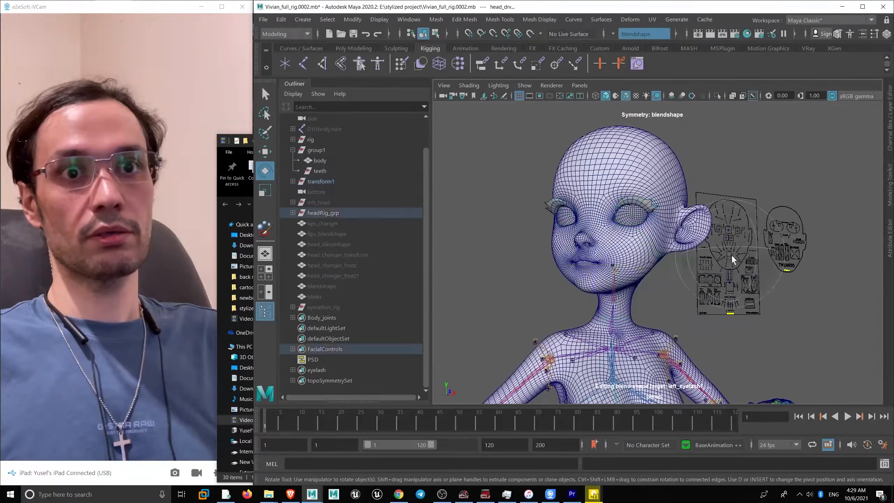
alt+drag(732, 259, 742, 262)
key(w)
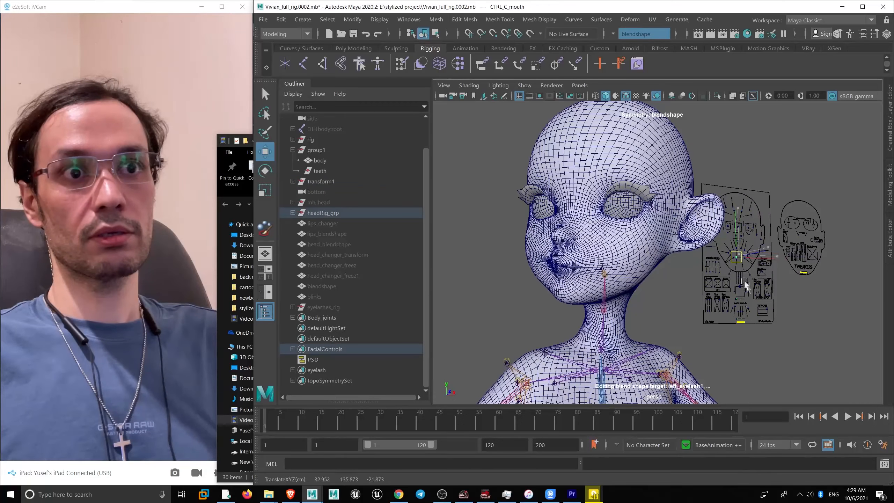
click(738, 294)
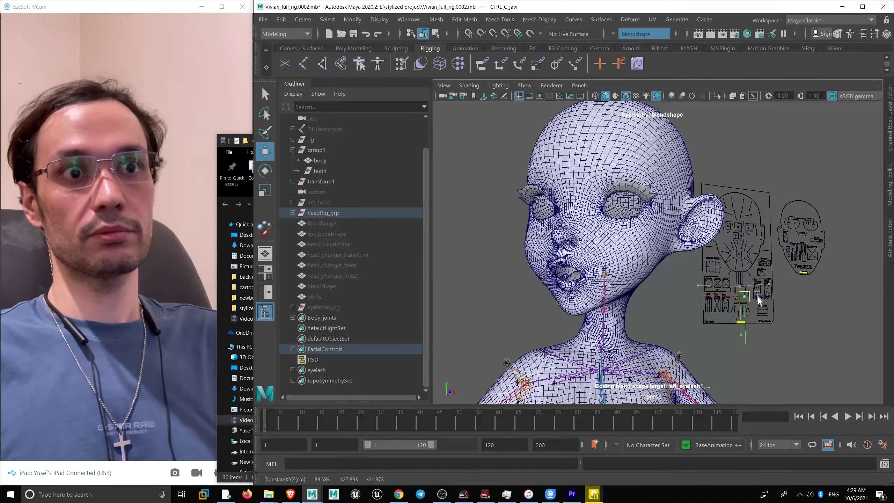
- Try moving the CTRL_L_eye_blink and CTRL_C_eye facial controls to check the eyelid and eye motion
drag(751, 299, 752, 233)
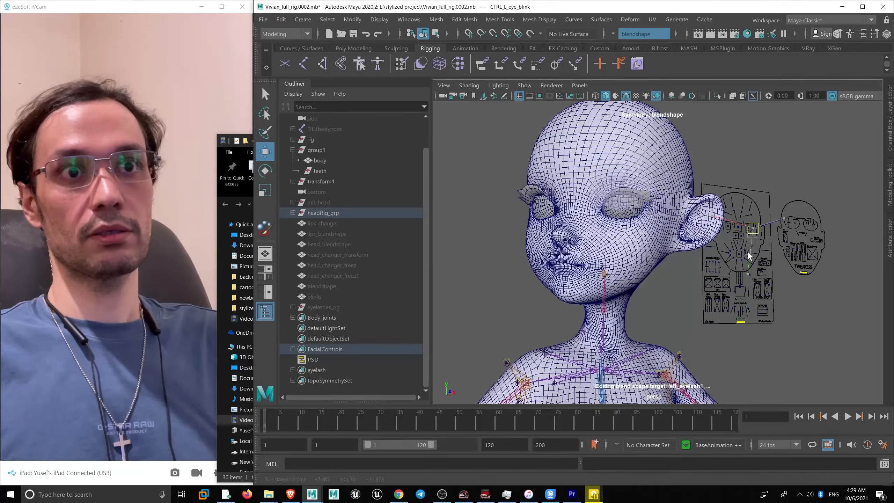
drag(754, 239, 724, 221)
click(738, 227)
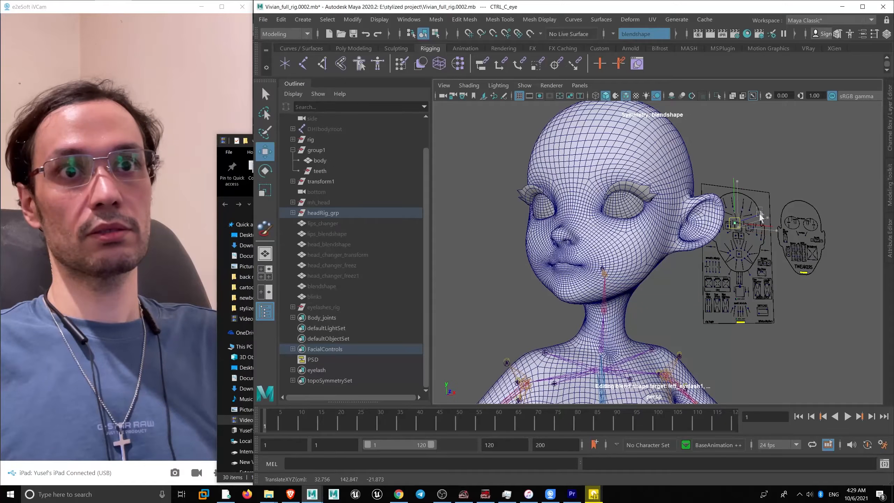
- Try moving the CTRL_L_brow_raiseIn, CTRL_L_brow_lateral and CTRL_L_ear_up controls to check the brow and ear deformation
key(q)
click(742, 212)
key(w)
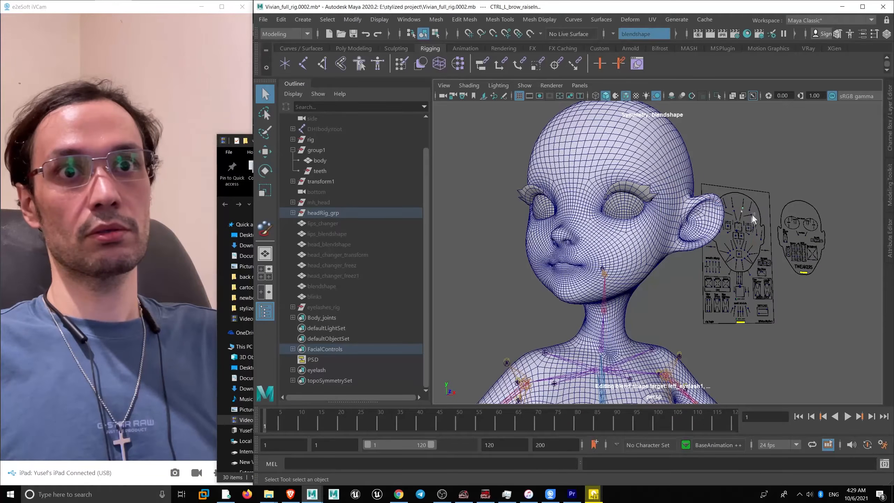
click(727, 225)
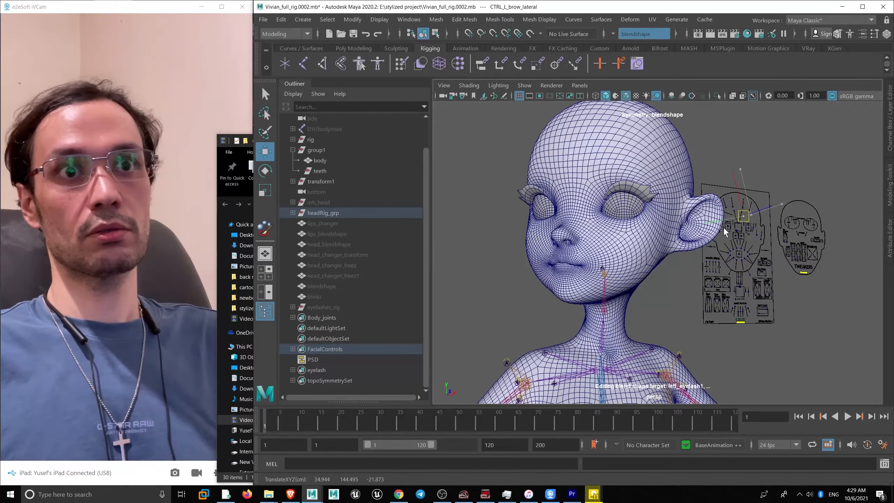
key(ctrl+z)
key(q)
click(764, 240)
key(w)
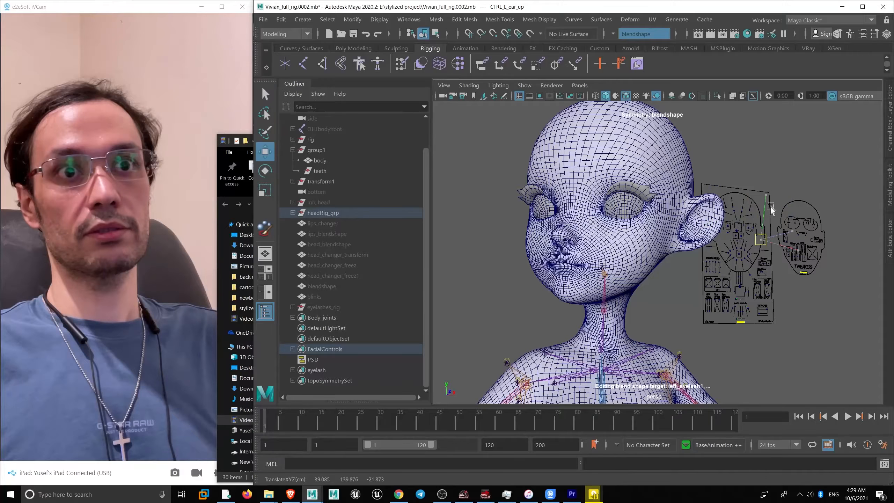
drag(761, 231, 773, 198)
- Select the pelvis_drv joint and check the body skeleton's relation to the head and the facial control board
scroll(665, 273, down, 3)
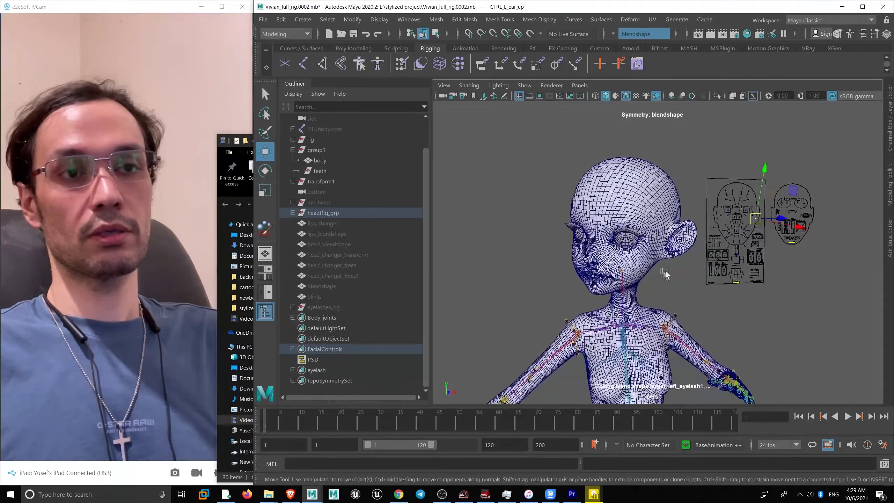
scroll(725, 333, down, 4)
alt+middle_drag(633, 297, 660, 209)
scroll(657, 281, up, 5)
alt+middle_drag(656, 356, 652, 260)
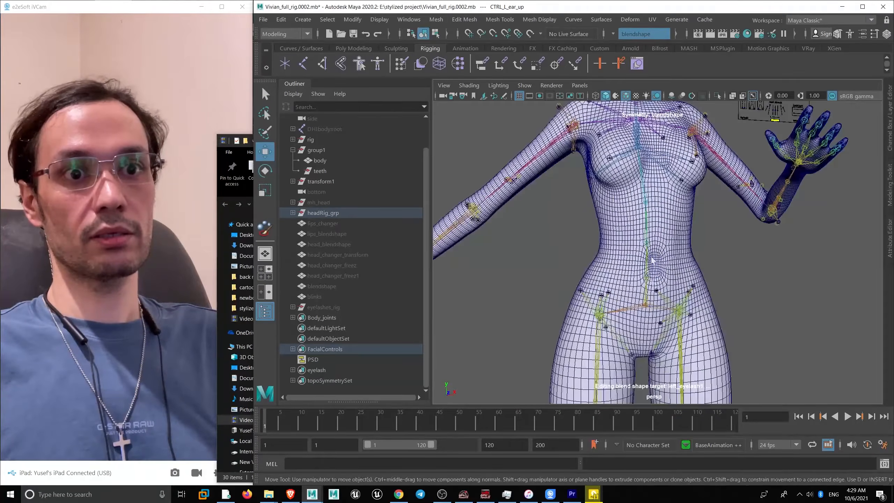
click(643, 312)
right_drag(643, 268, 702, 239)
scroll(574, 211, down, 5)
alt+middle_drag(644, 240, 677, 315)
scroll(678, 314, up, 6)
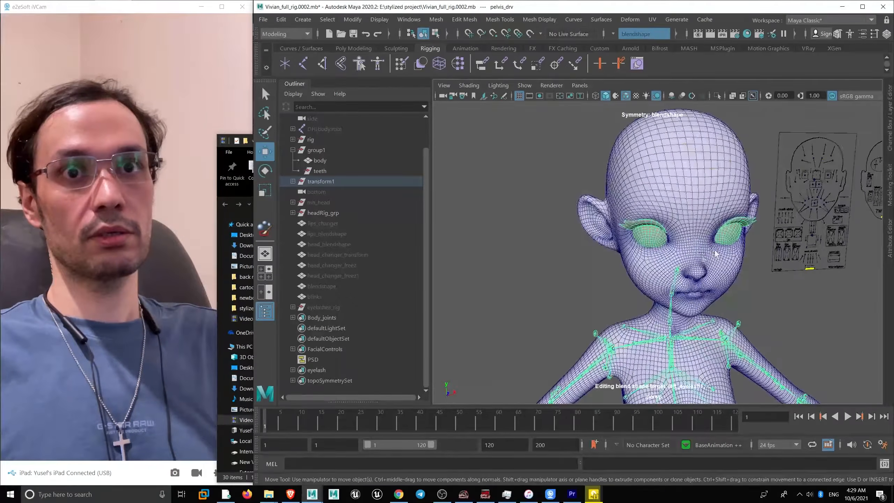
- Select the headRig_grp facial control group and move it slightly forward along Z
alt+middle_drag(715, 253, 642, 278)
drag(771, 205, 764, 224)
scroll(754, 246, down, 3)
click(359, 214)
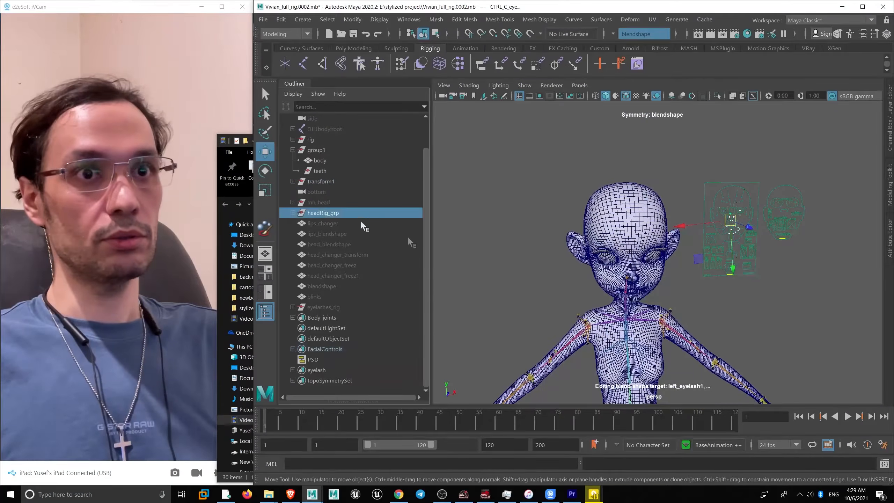
alt+drag(785, 270, 692, 290)
scroll(704, 310, down, 6)
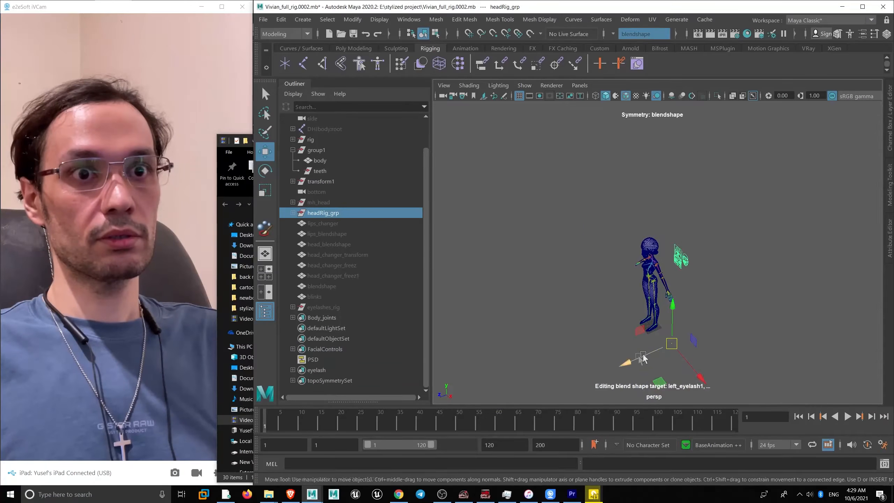
drag(642, 357, 633, 362)
alt+drag(633, 363, 664, 367)
alt+right_drag(664, 366, 778, 384)
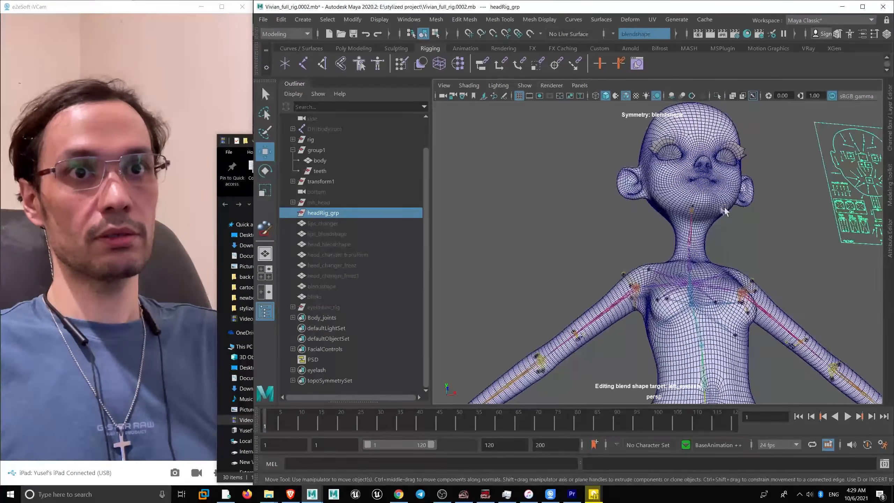
- Parent-constrain the headRig_grp facial control group to the head_drv joint
click(698, 210)
alt+right_drag(698, 211, 662, 267)
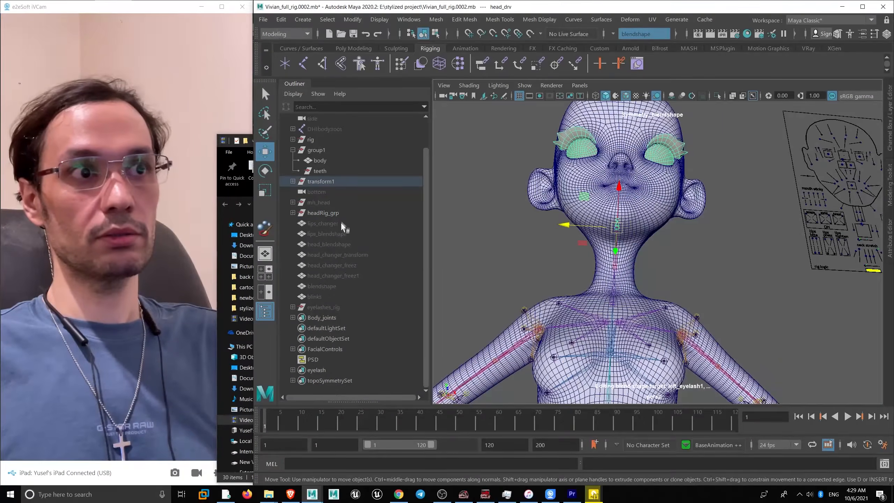
click(338, 212)
key(f)
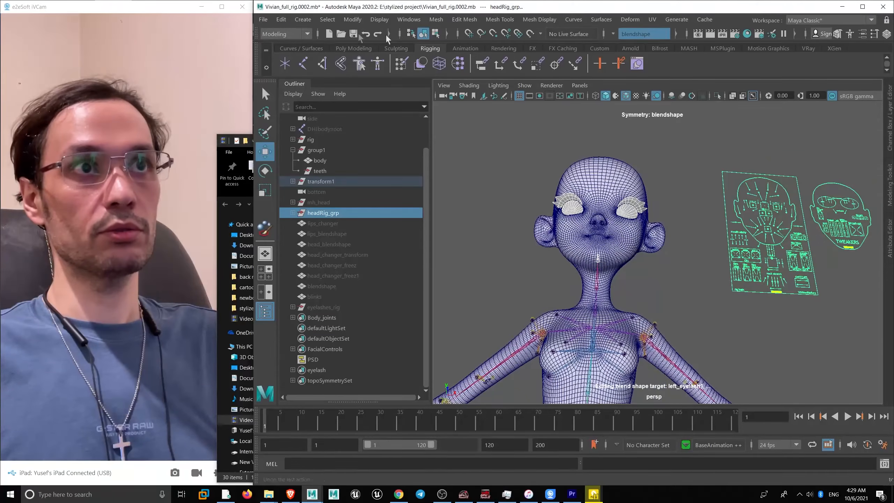
click(289, 32)
click(282, 50)
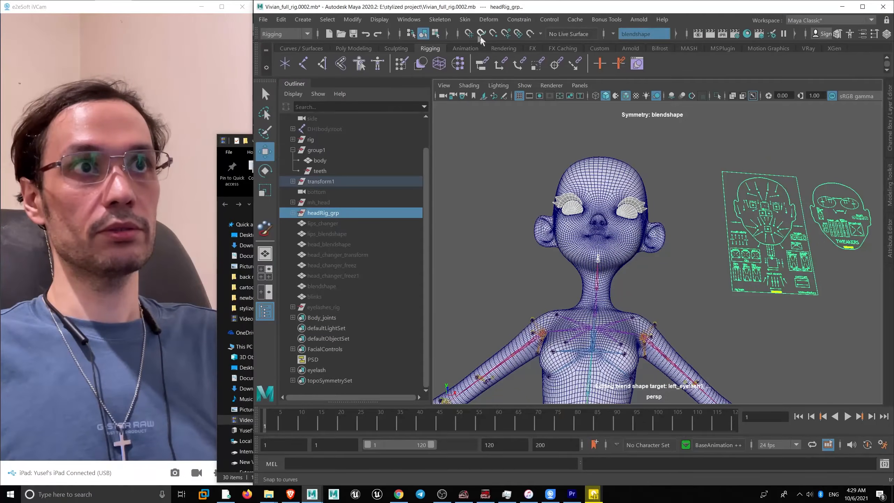
click(508, 24)
click(526, 47)
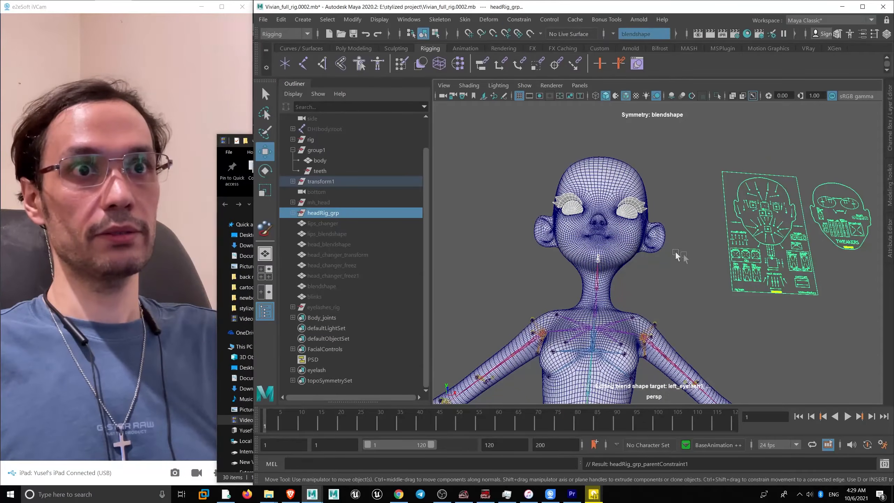
- Try rotating the neck_02_drv joint to test whether the facial control board follows, and undo the rotation
click(601, 271)
key(e)
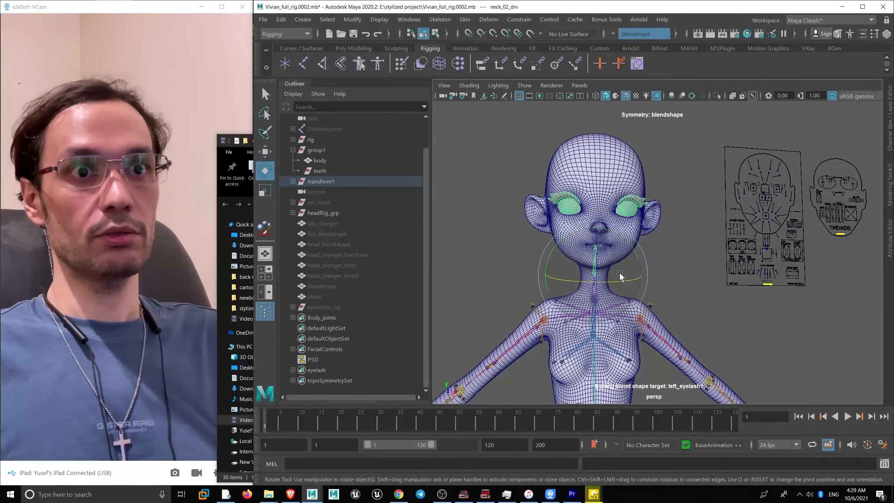
drag(619, 279, 611, 273)
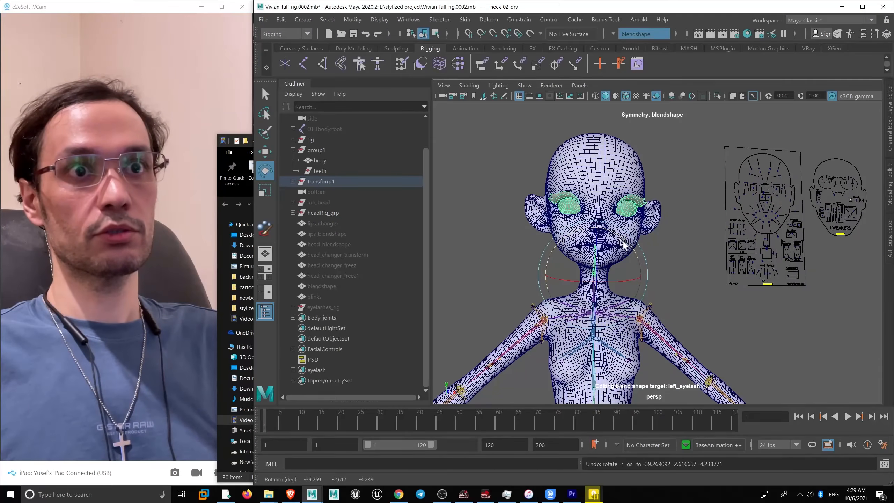
drag(623, 240, 594, 223)
key(ctrl+z)
- Try rotating the head_drv joint to test the facial control board's constraint, and undo the rotation
scroll(637, 245, up, 3)
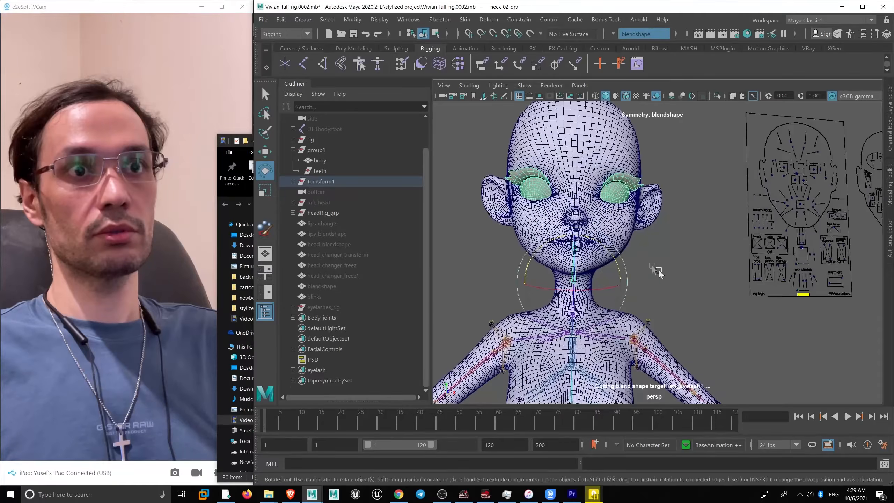
key(q)
key(e)
alt+drag(583, 254, 667, 293)
key(ctrl+z)
- View the whole character and inspect the child objects of headRig_grp
alt+right_drag(667, 293, 374, 157)
alt+drag(374, 157, 528, 212)
alt+middle_drag(528, 212, 555, 151)
alt+right_drag(555, 151, 583, 264)
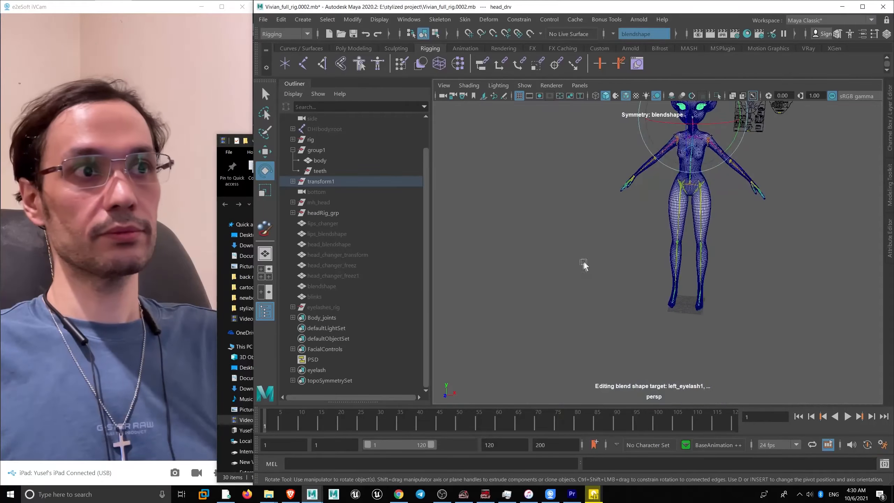
alt+middle_drag(583, 264, 429, 268)
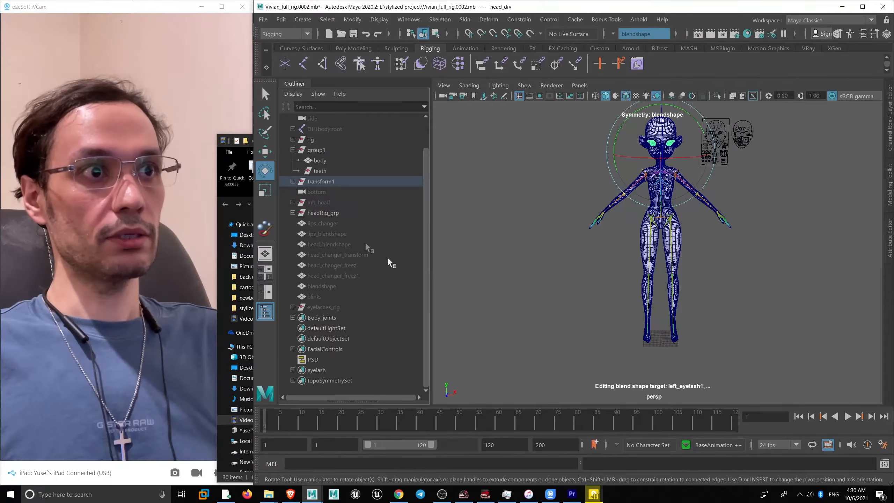
click(328, 213)
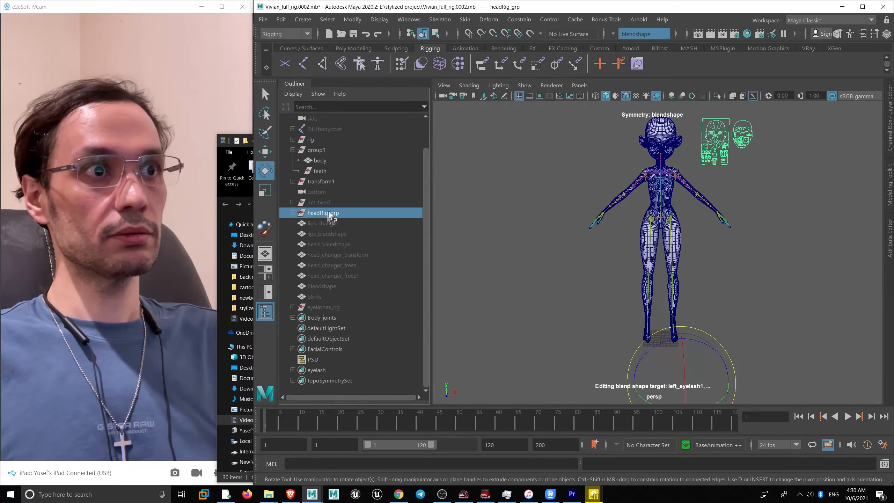
click(292, 213)
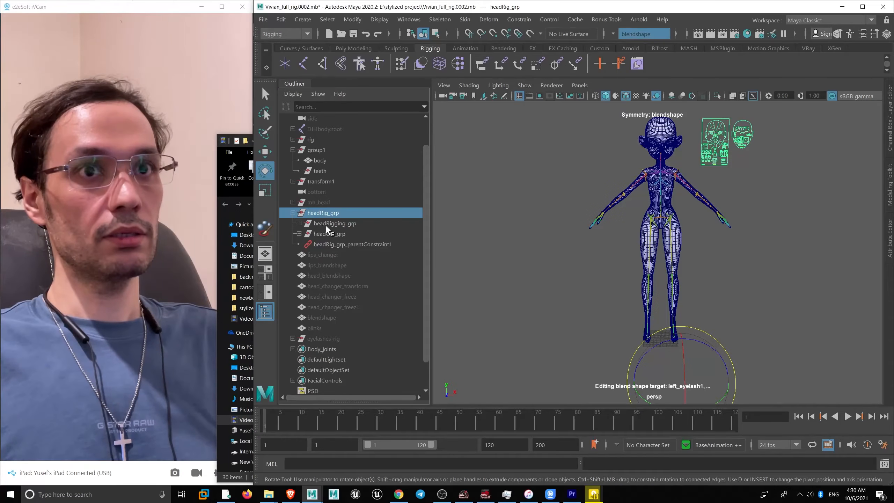
click(293, 213)
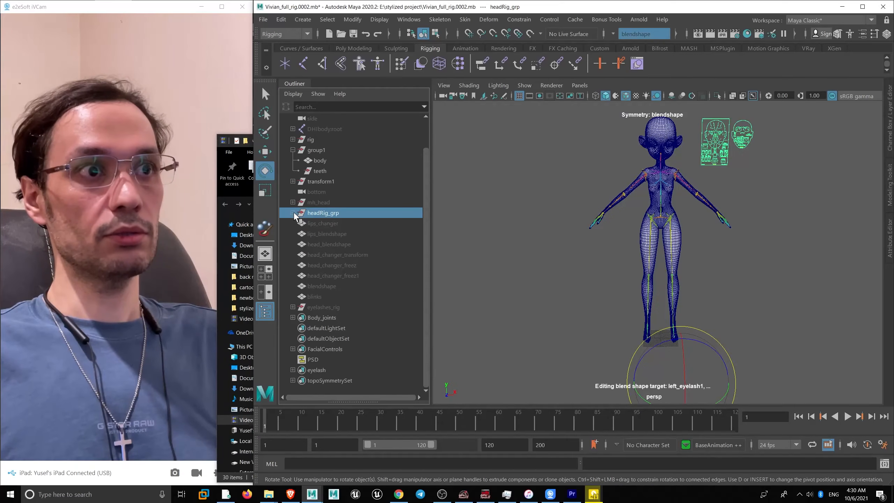
- Group transform1 with all the head and facial rig objects from mh_head through eyelashes_rig
shift+click(322, 298)
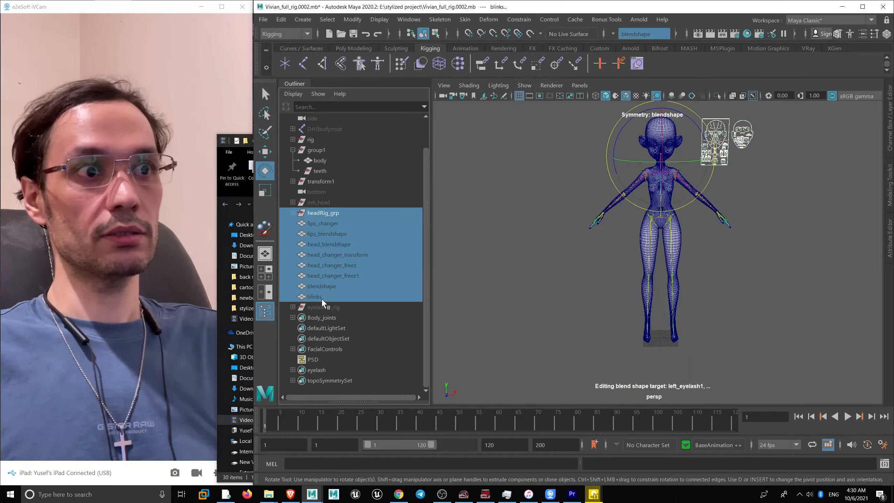
click(318, 204)
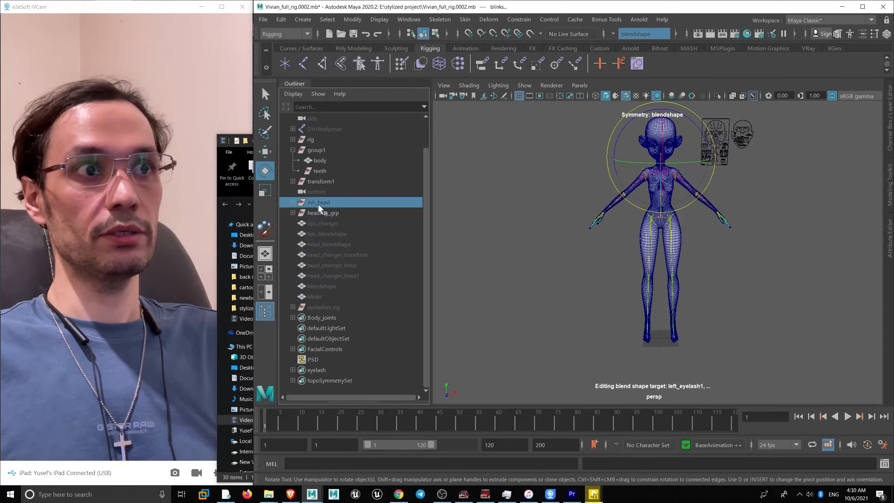
shift+click(334, 297)
shift+click(334, 309)
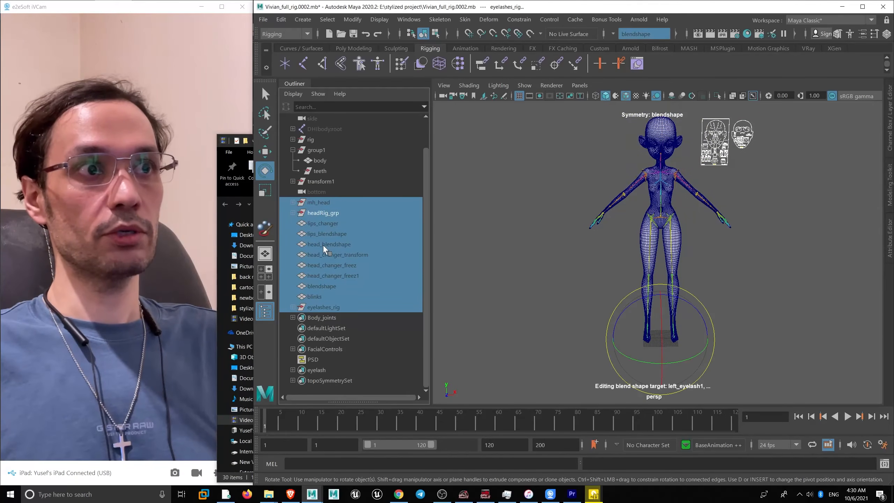
scroll(325, 250, up, 1)
ctrl+click(311, 213)
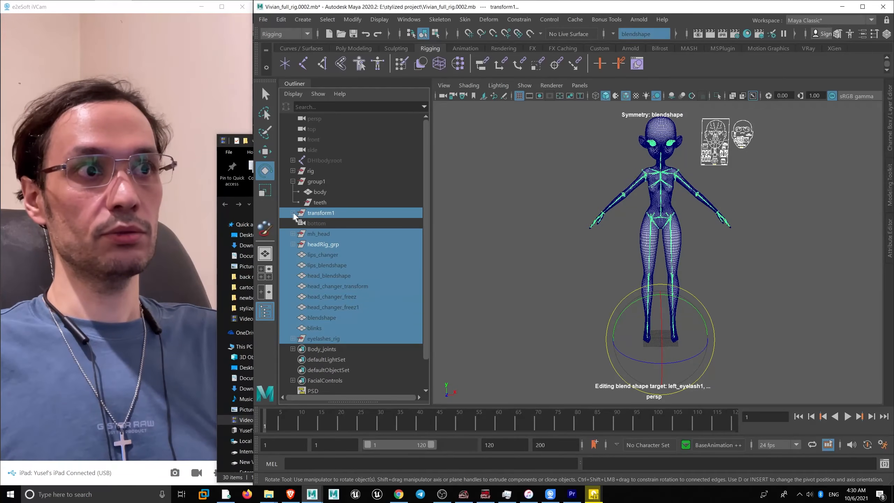
key(ctrl+g)
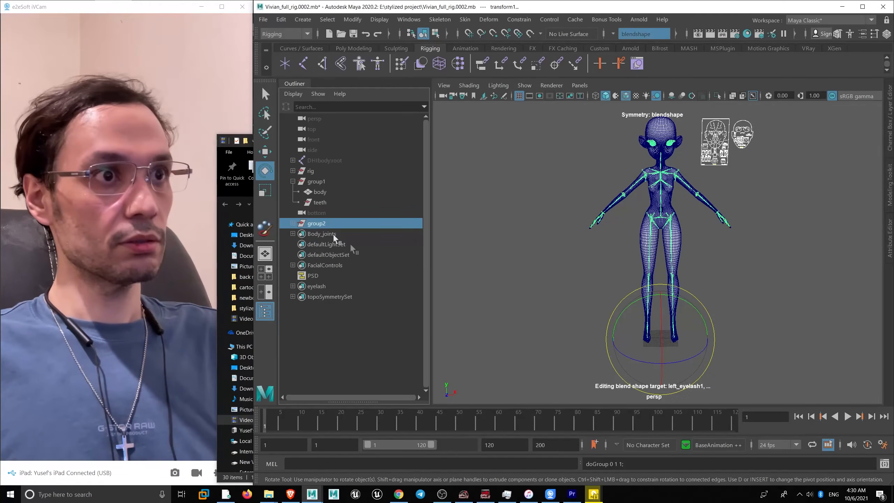
- Rename the new group as rig1
double_click(314, 223)
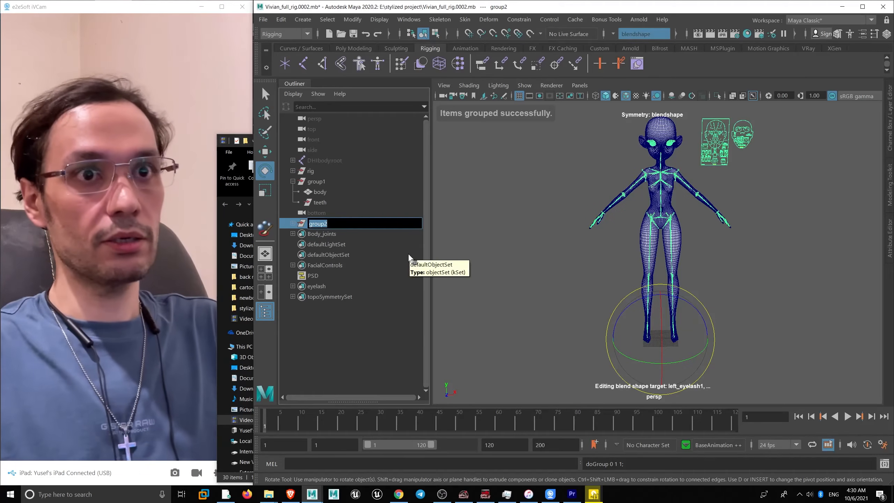
text(rig1)
key(Return)
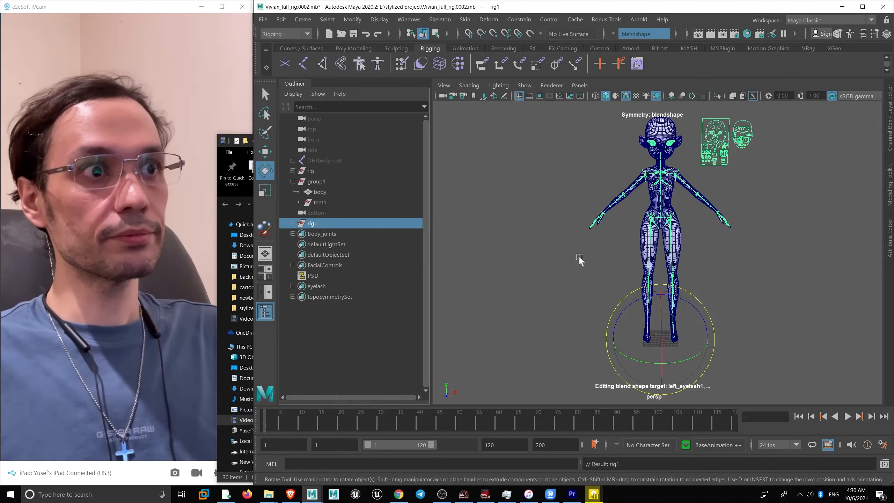
- Try rotating the thigh_l_drv joint to test the leg deformation, and undo the rotation
scroll(579, 259, up, 3)
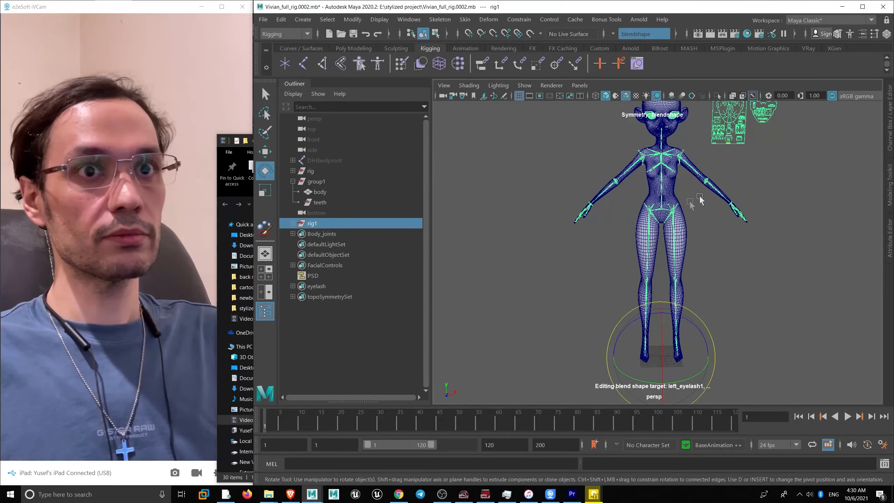
click(681, 225)
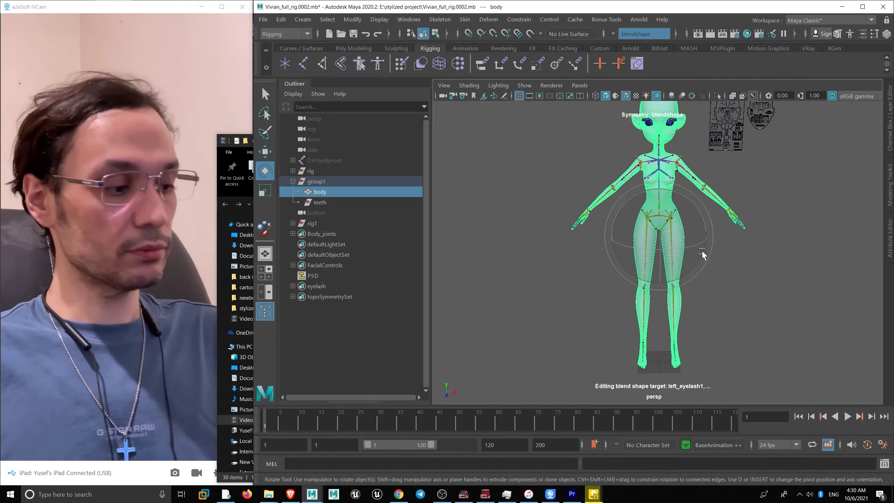
scroll(705, 251, up, 2)
click(679, 254)
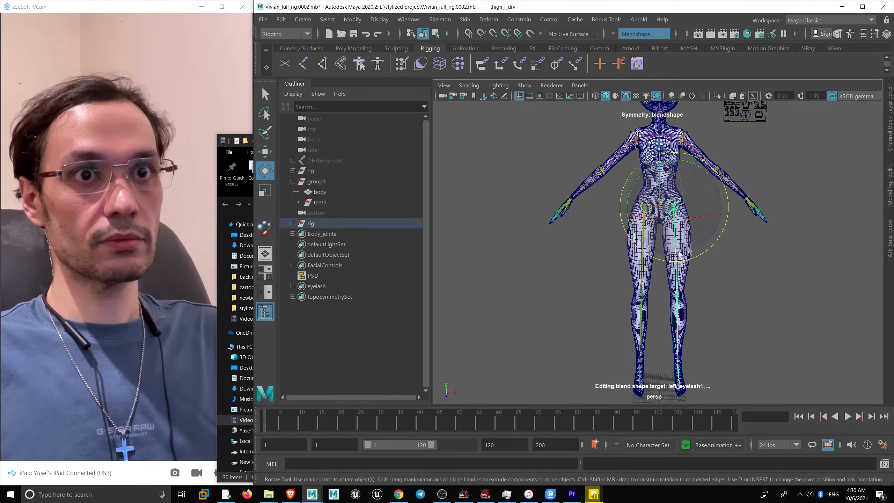
drag(696, 170, 609, 180)
key(ctrl+z)
- Save the scene and return to the Rotate tool
key(q)
key(ctrl+s)
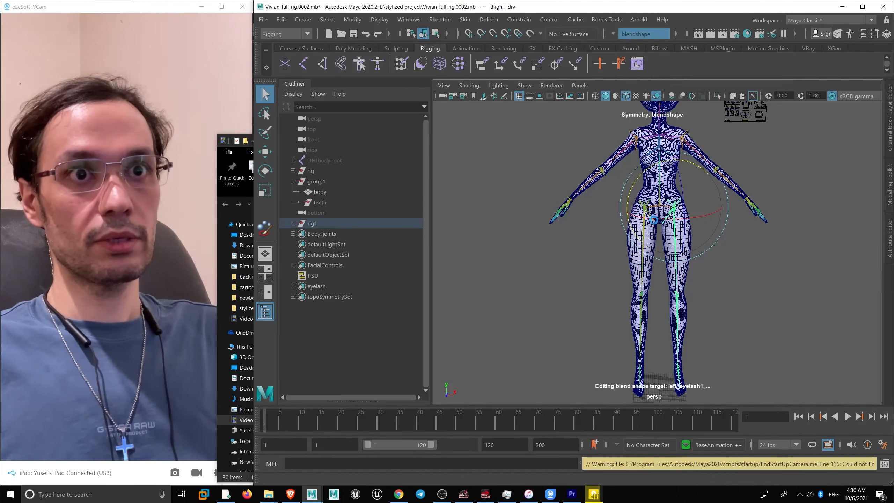
key(e)
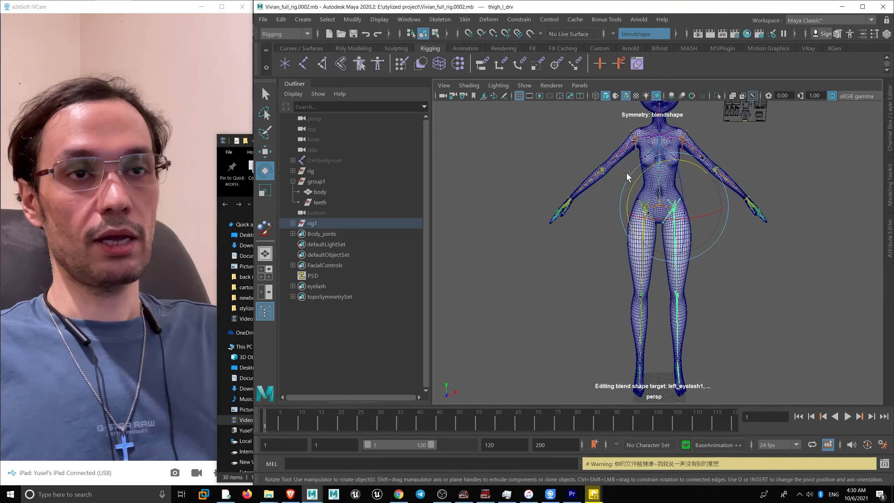
- Examine the rigged character's head, face, torso, arms and hips up close, and return to a full-body view
alt+middle_drag(626, 174, 599, 310)
alt+right_drag(598, 274, 698, 259)
alt+drag(698, 259, 585, 239)
alt+middle_drag(720, 257, 608, 213)
alt+drag(582, 225, 470, 259)
alt+right_drag(577, 255, 564, 288)
alt+middle_drag(563, 288, 652, 309)
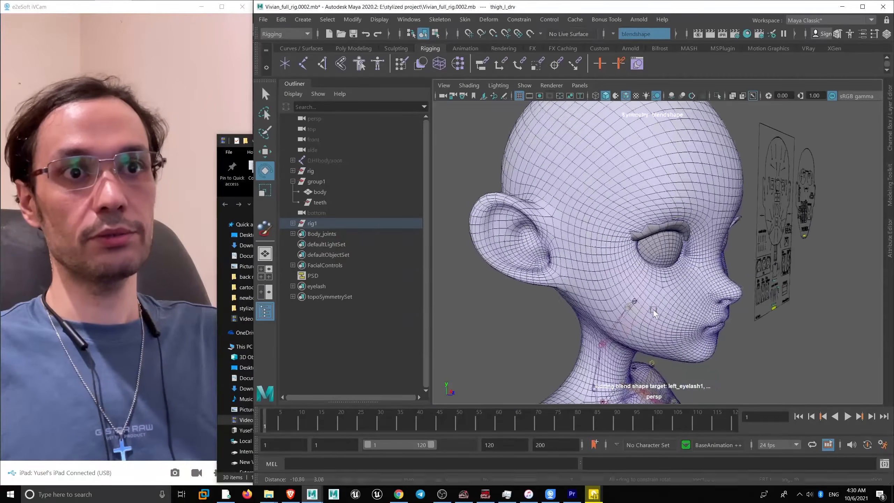
alt+right_drag(652, 309, 658, 258)
alt+drag(658, 259, 593, 243)
alt+middle_drag(593, 243, 624, 139)
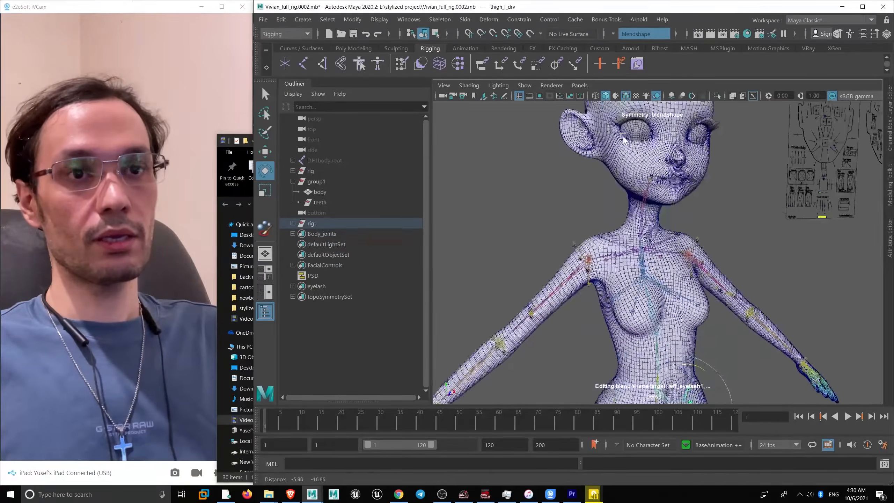
alt+right_drag(623, 139, 514, 144)
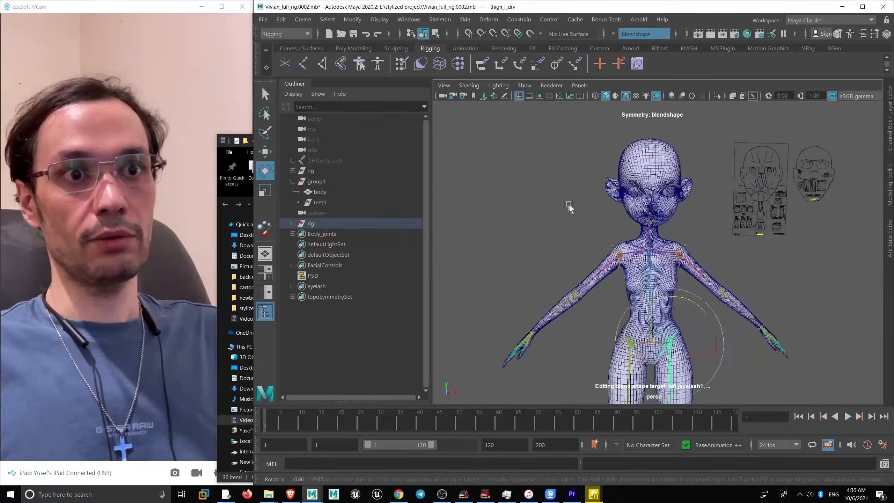
alt+middle_drag(569, 204, 619, 129)
alt+right_drag(618, 129, 610, 246)
mouse_move(610, 246)
alt+mouse_down()
mouse_move(626, 246)
mouse_move(604, 248)
alt+mouse_up()
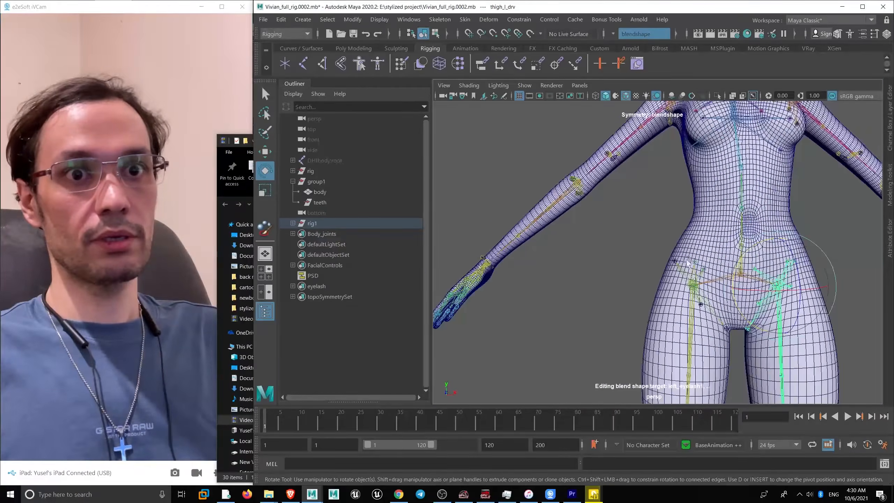
alt+middle_drag(704, 338, 677, 169)
alt+right_drag(677, 170, 619, 210)
alt+middle_drag(619, 209, 609, 228)
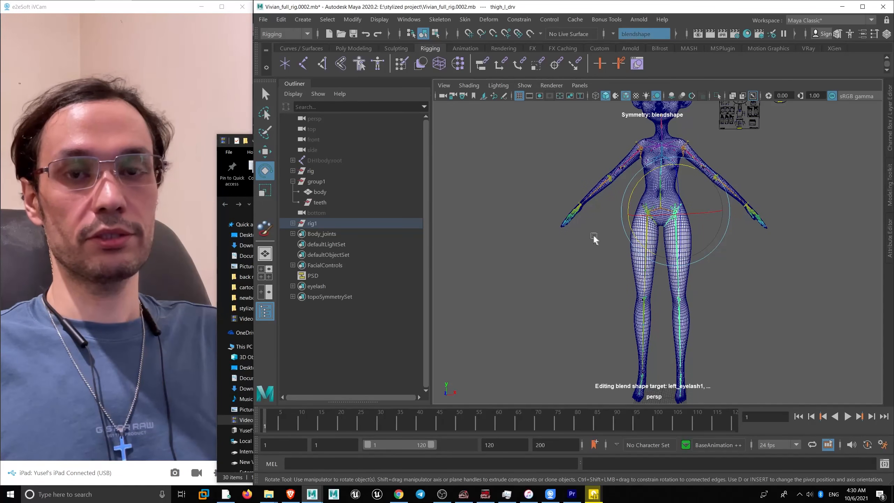